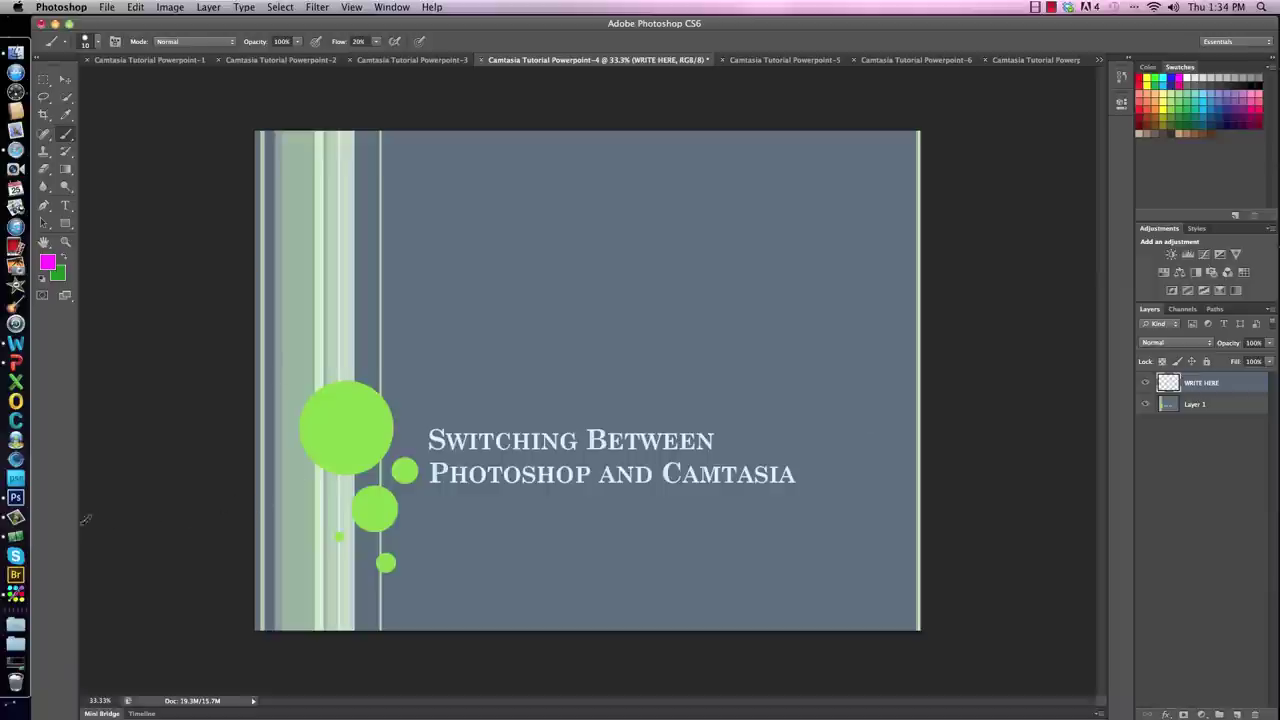
# Switch to Camtasia 2 and choose File > New Recording to open the recorder
pyautogui.click(16, 518)
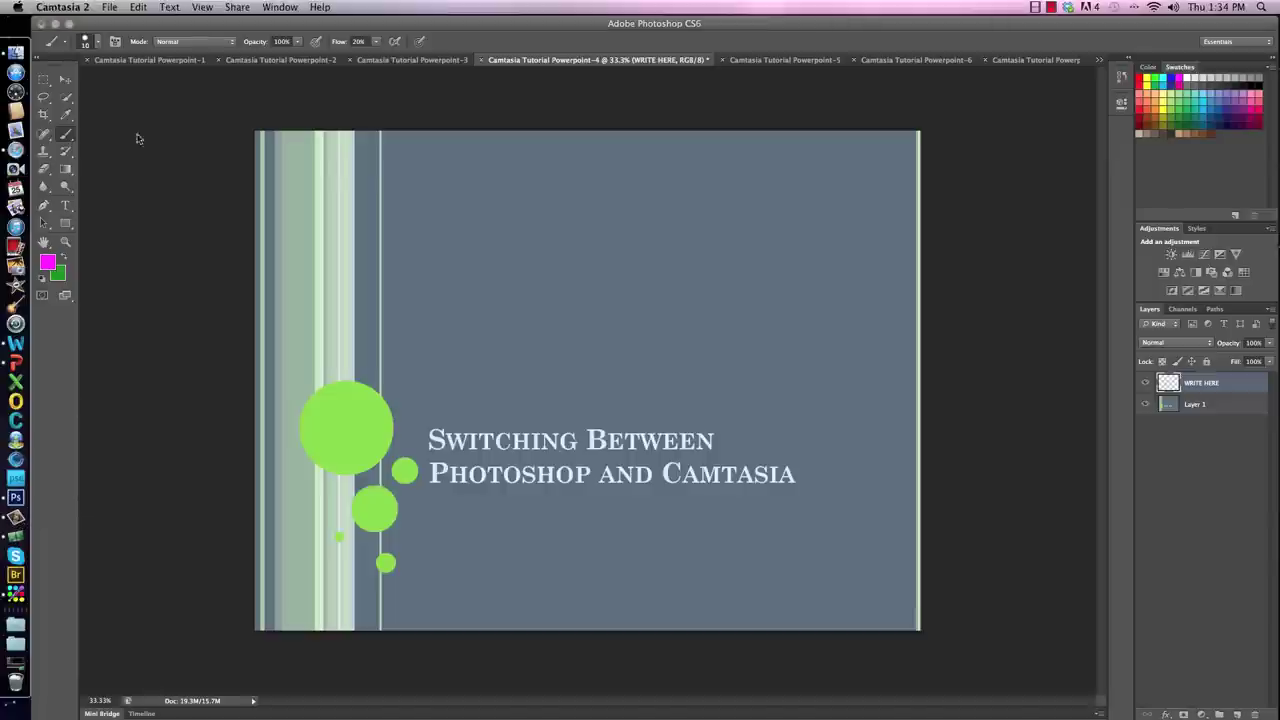
pyautogui.click(108, 7)
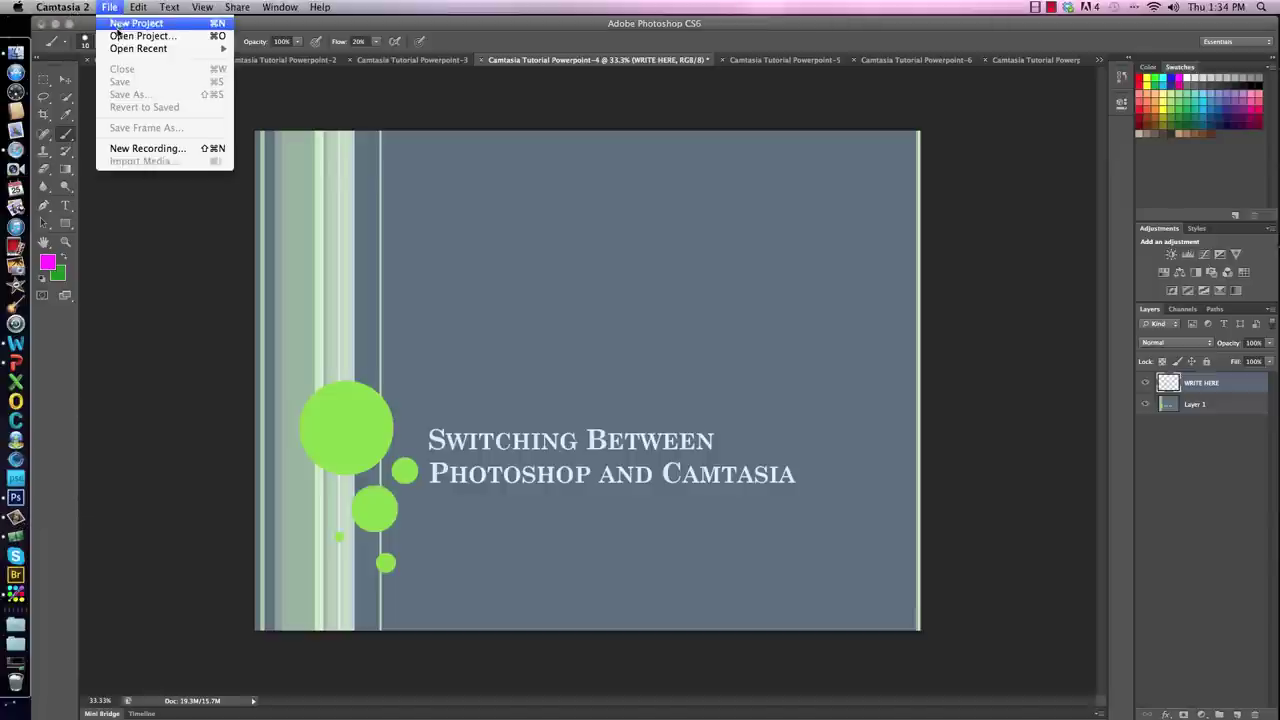
pyautogui.click(147, 149)
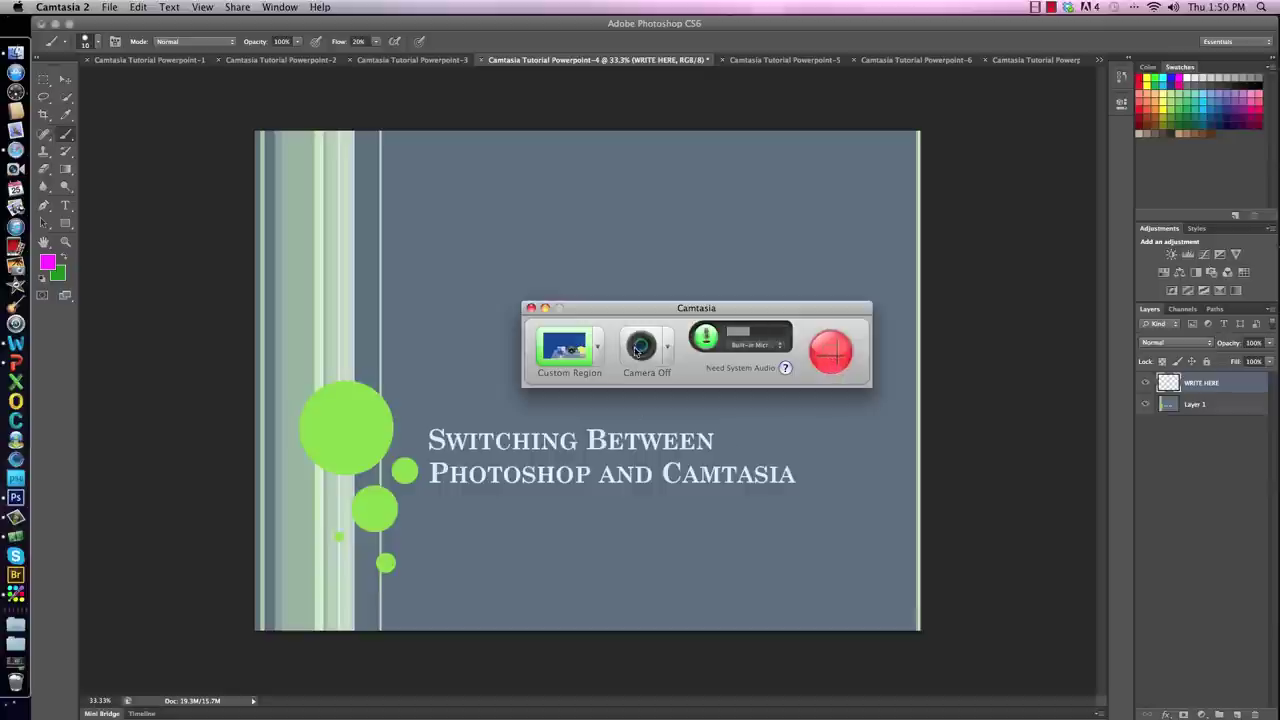
# Turn the camera on and draw a 752-pixel-tall custom recording region around the Photoshop slide
pyautogui.moveTo(640, 348)
pyautogui.click(646, 388)
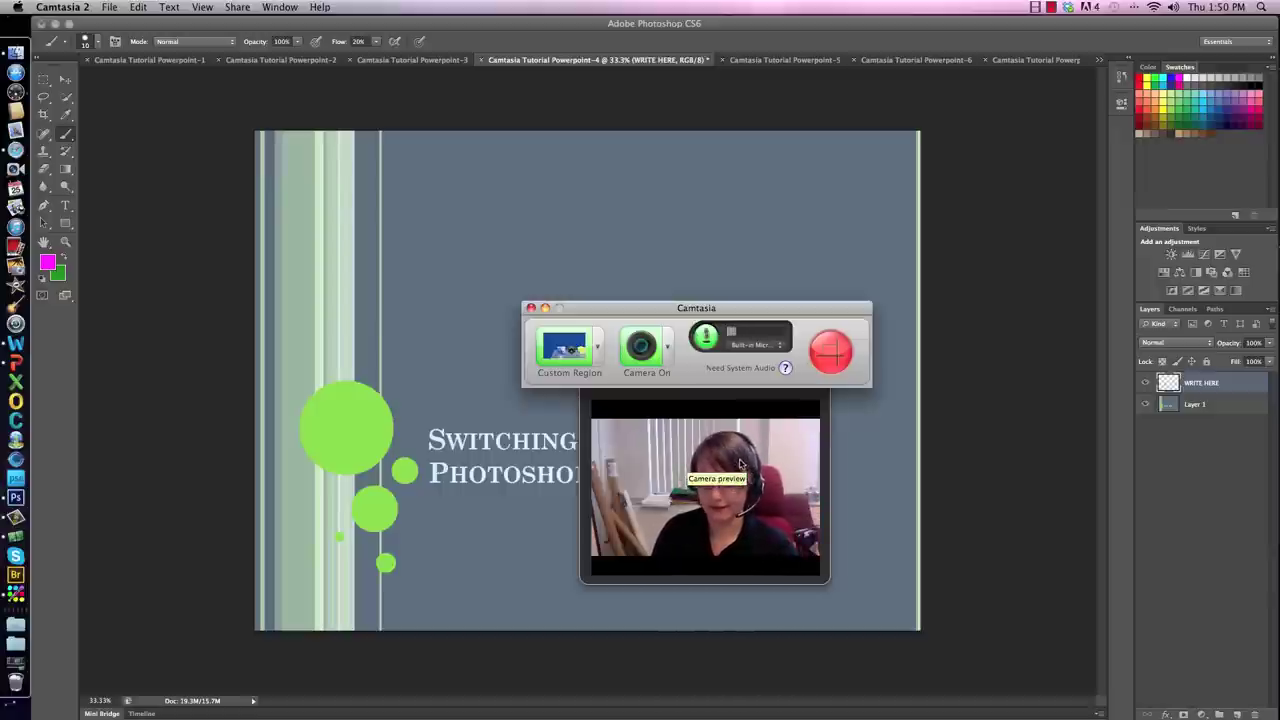
pyautogui.click(835, 358)
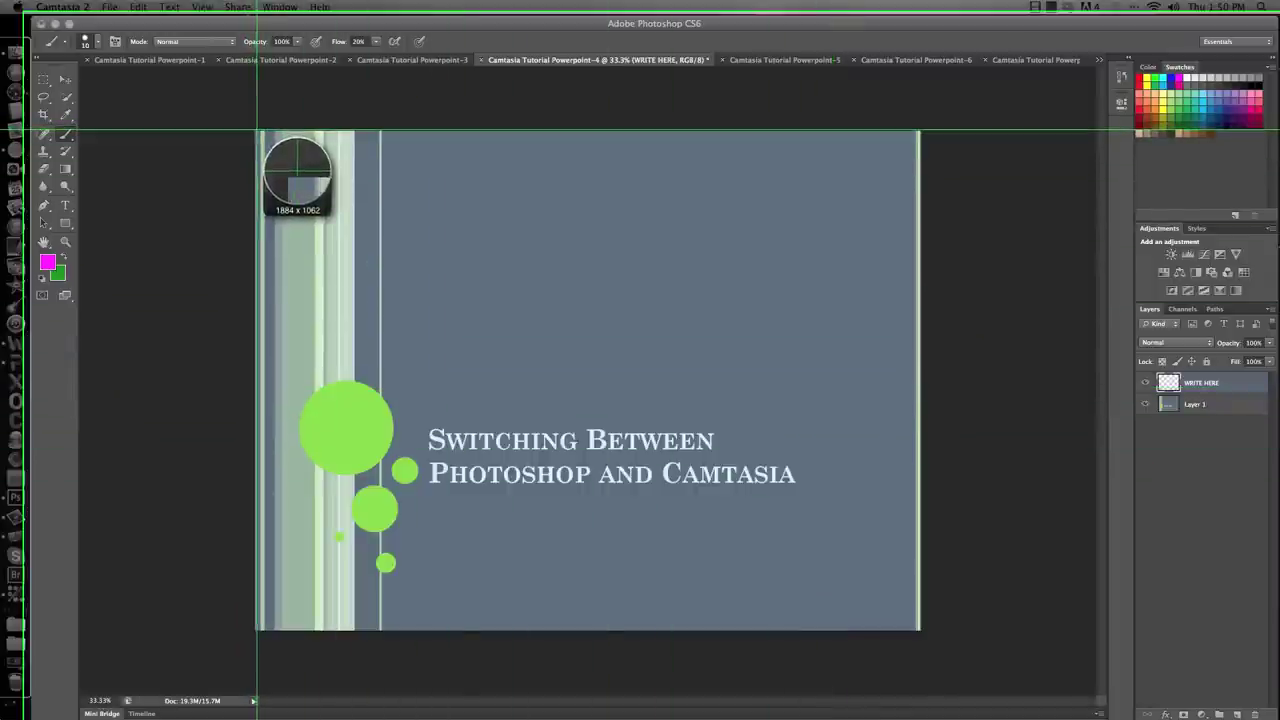
pyautogui.moveTo(254, 129); pyautogui.dragTo(920, 630)
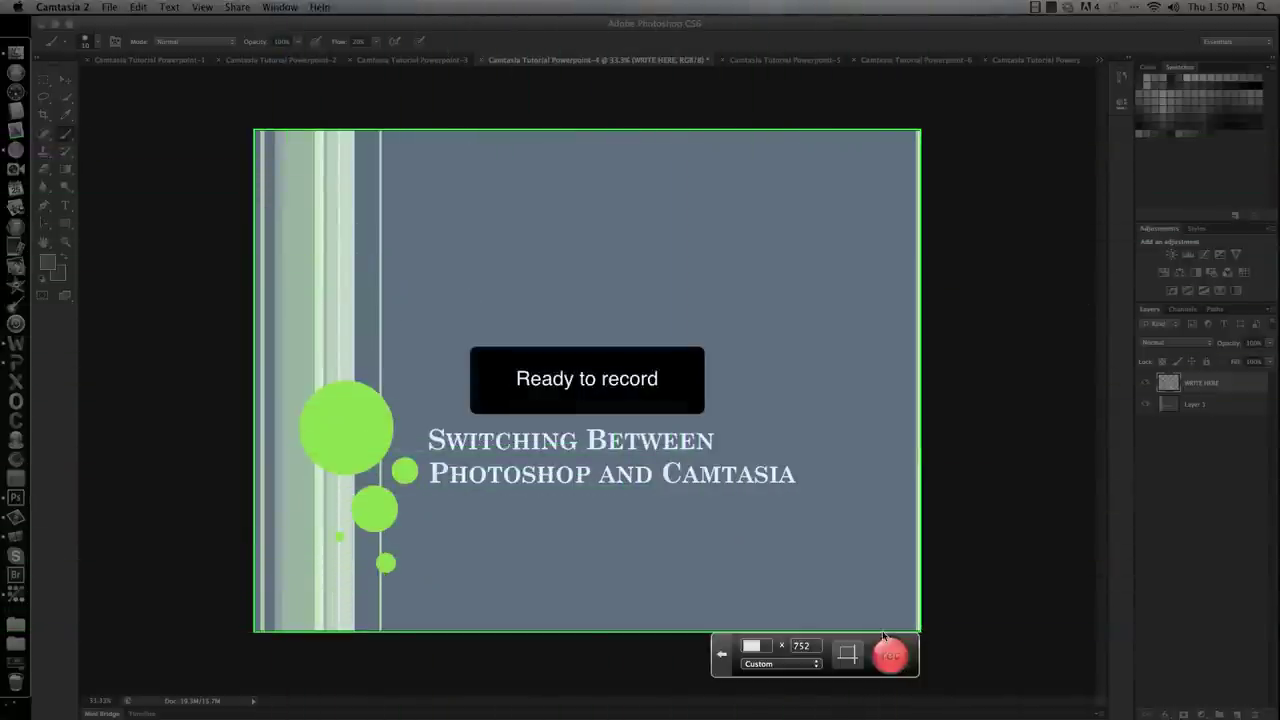
# Begin recording the slide region together with the webcam
pyautogui.click(899, 659)
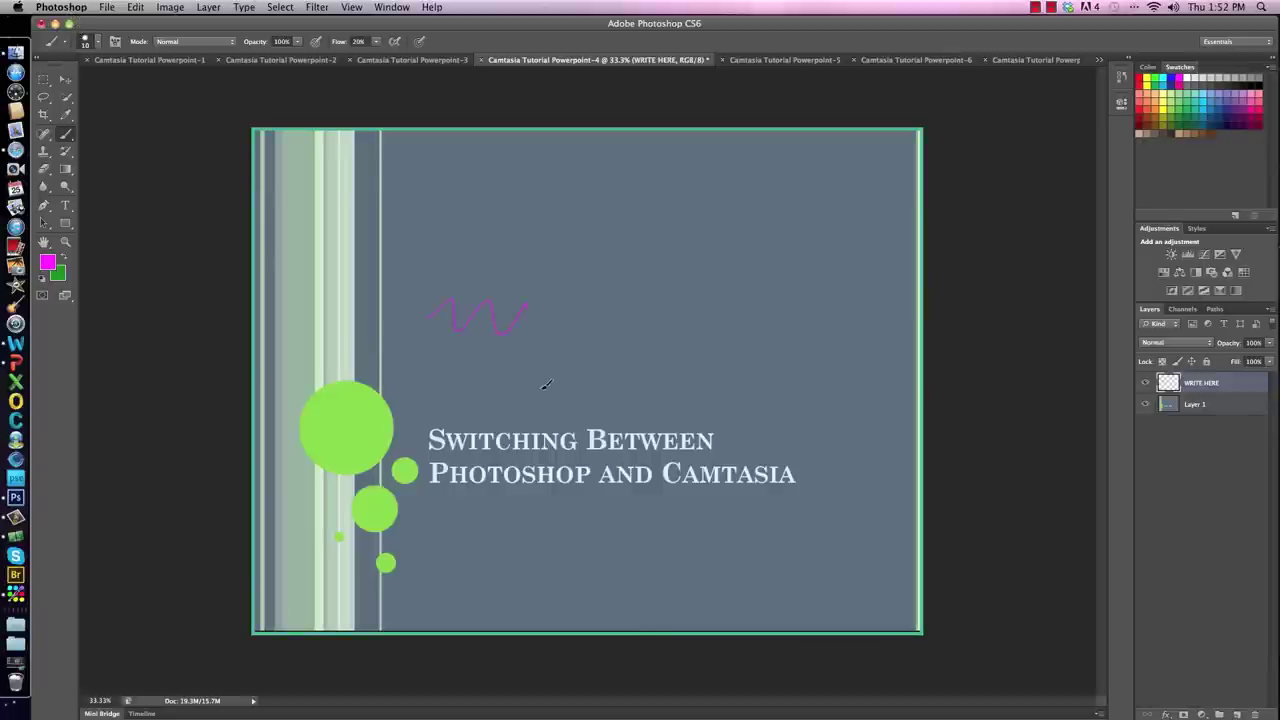
# Paint a magenta squiggle, zigzag strokes and the word 'Hi!' on the WRITE HERE layer
pyautogui.moveTo(555, 330); pyautogui.dragTo(737, 380)
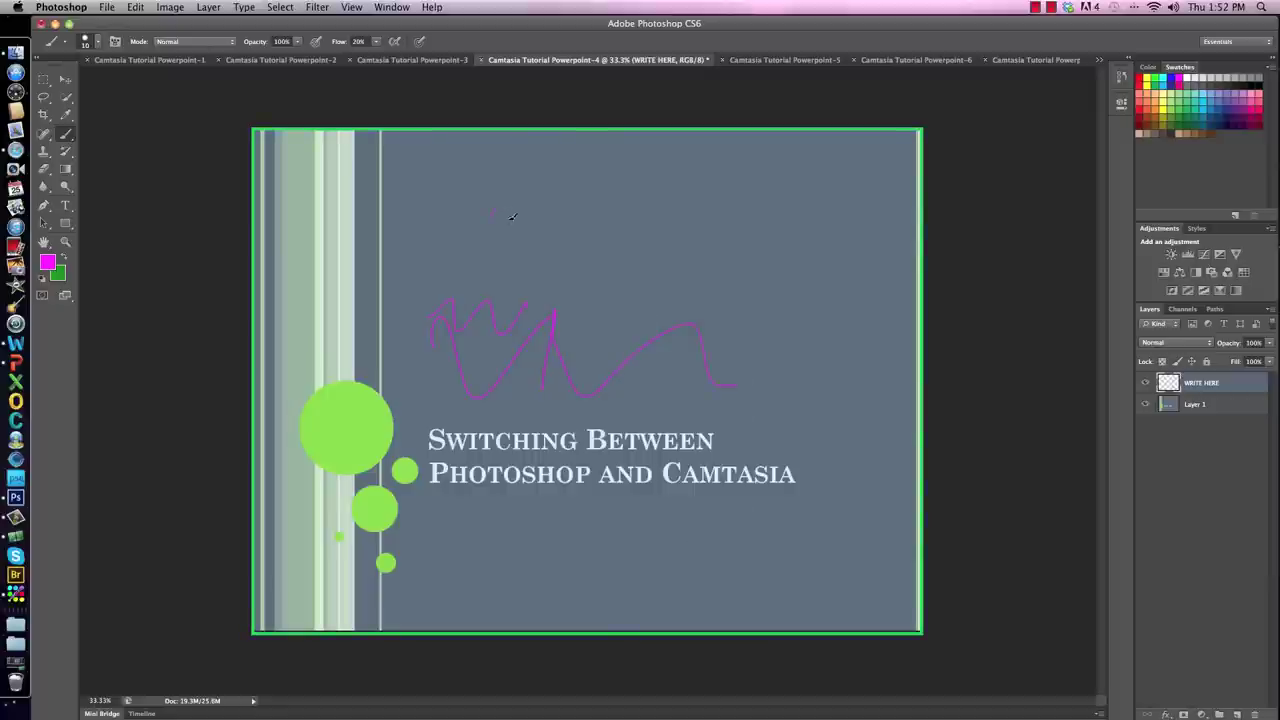
pyautogui.moveTo(512, 216); pyautogui.dragTo(534, 213)
pyautogui.moveTo(656, 244); pyautogui.dragTo(681, 239)
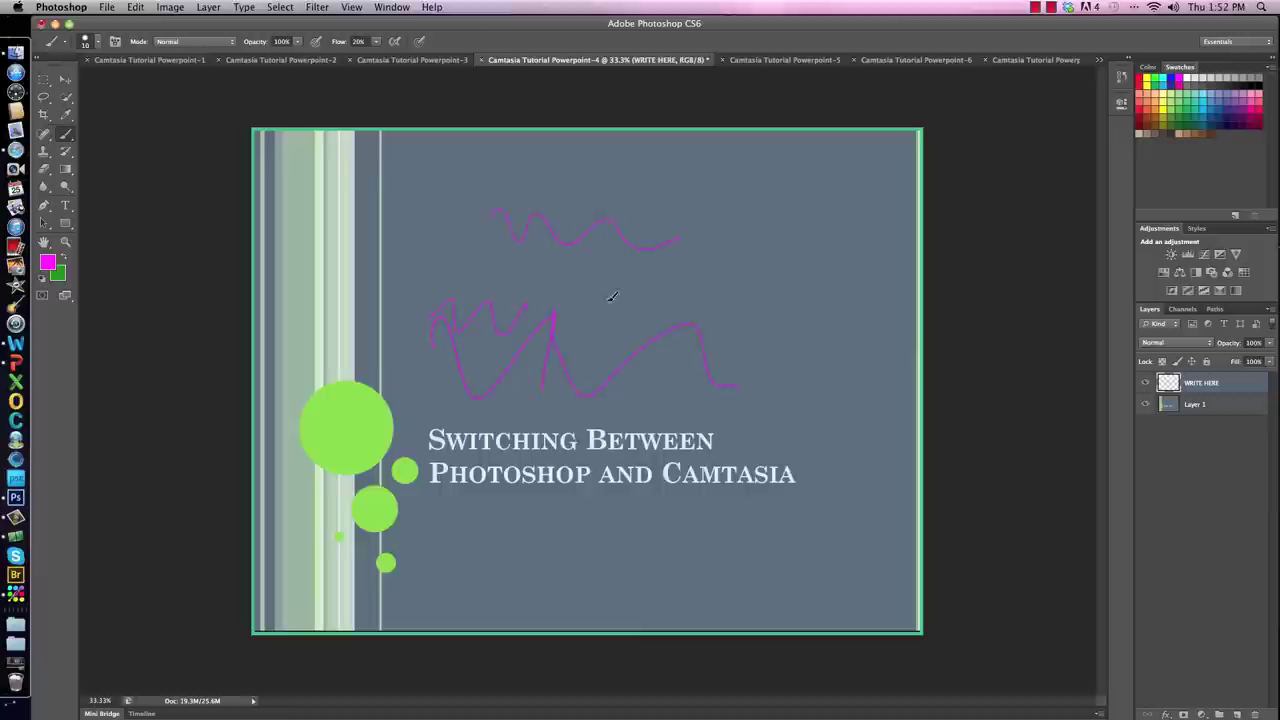
pyautogui.moveTo(658, 285)
pyautogui.mouseDown()
pyautogui.moveTo(657, 311)
pyautogui.moveTo(740, 312)
pyautogui.mouseUp()
pyautogui.click(711, 289)
pyautogui.click(741, 325)
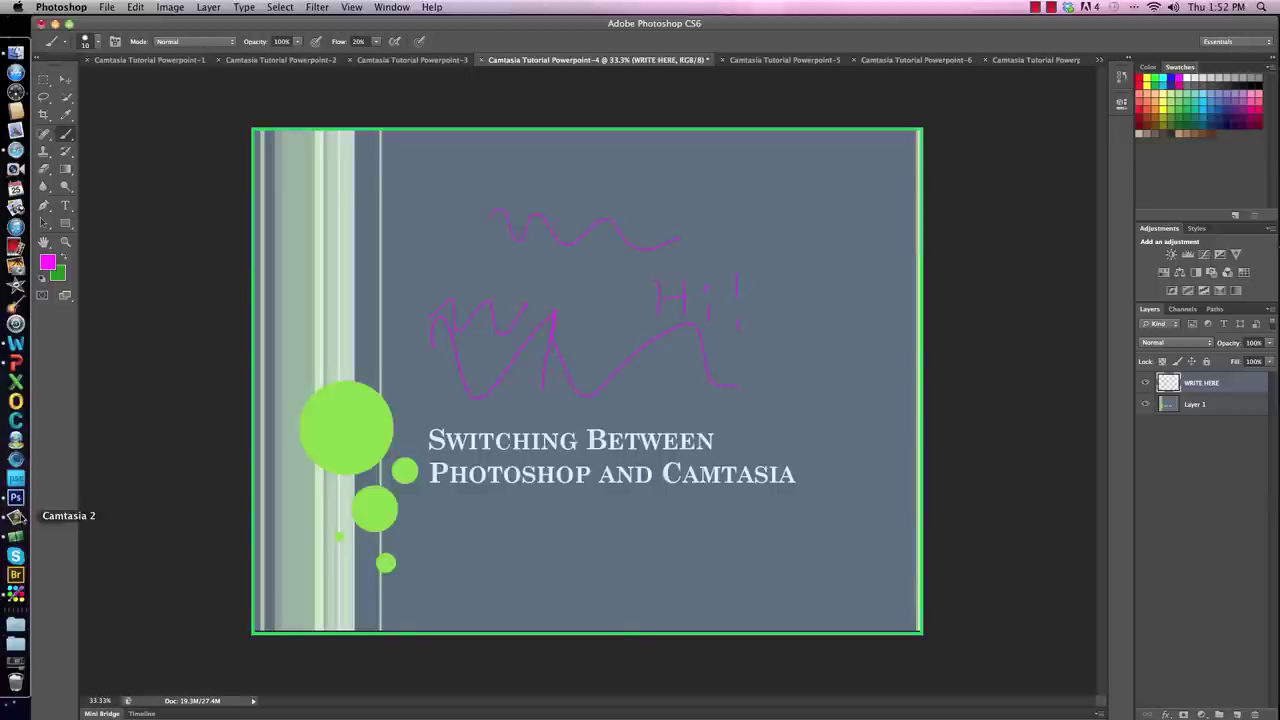
# Switch to Camtasia 2 and stop recording, producing the 0:01:30;15 clip Rec 04-25-13 2
pyautogui.click(17, 518)
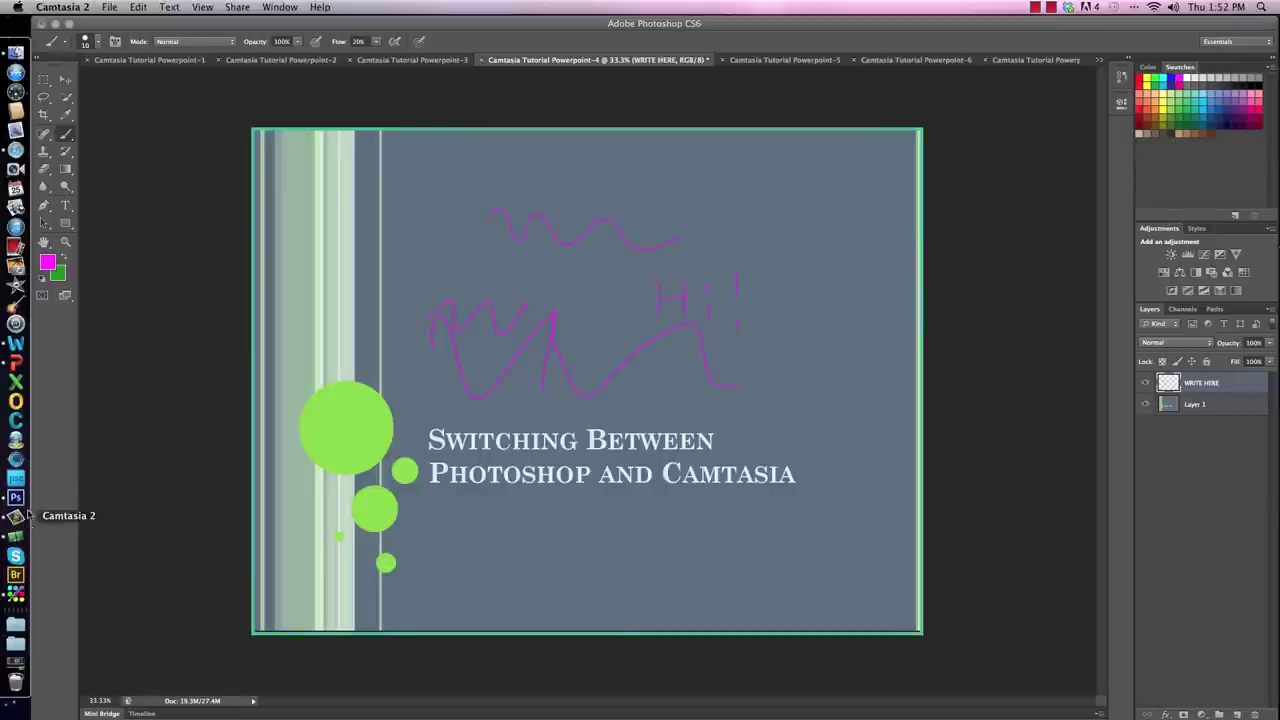
pyautogui.click(110, 8)
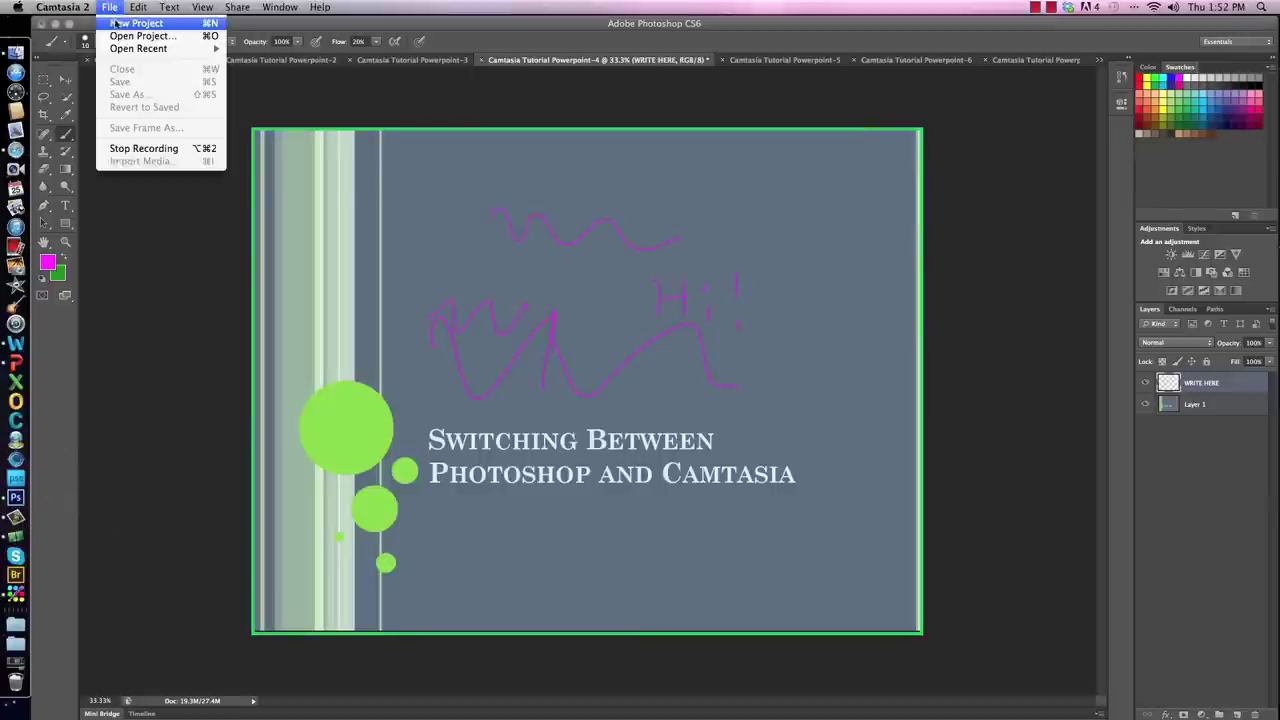
pyautogui.click(165, 150)
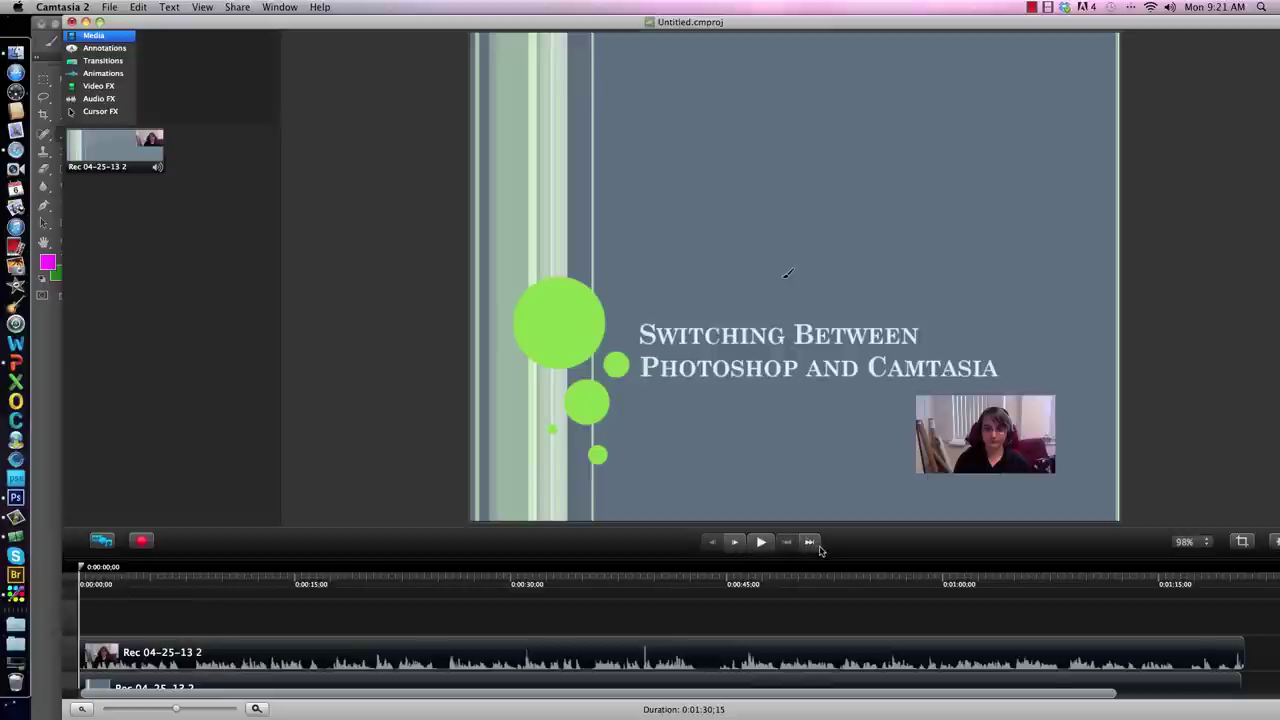
pyautogui.click(760, 542)
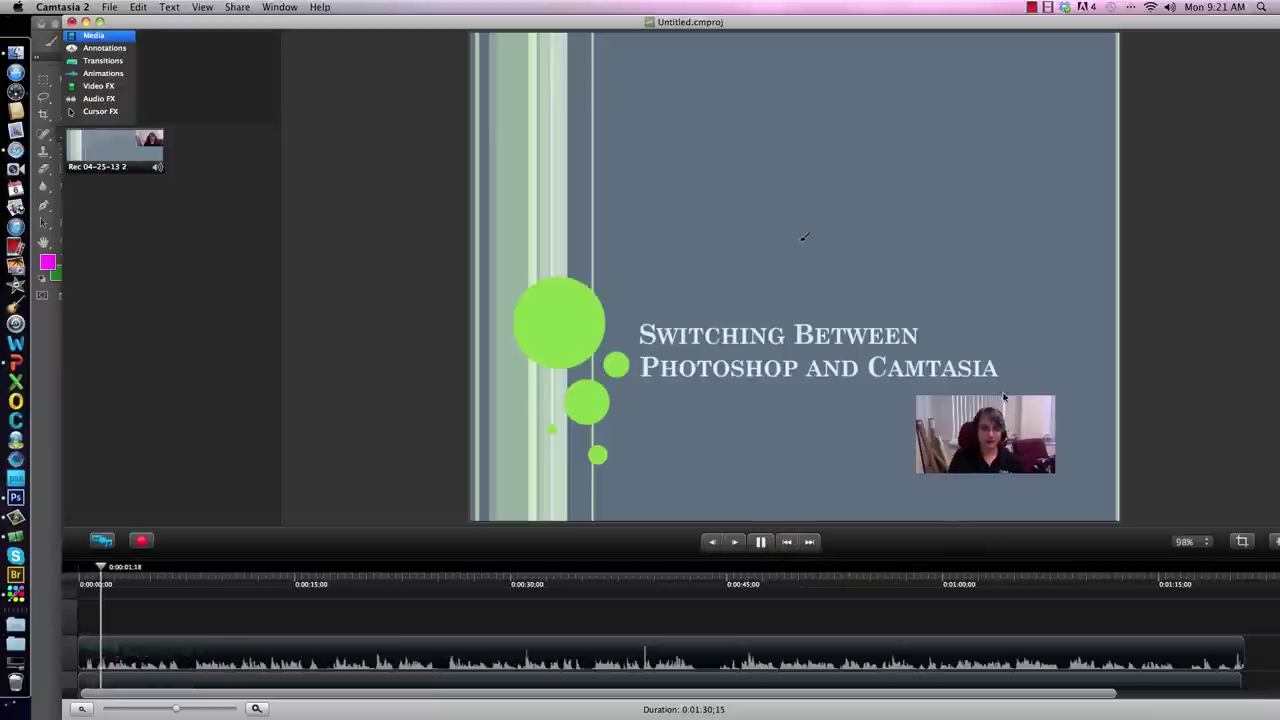
pyautogui.click(760, 542)
pyautogui.click(810, 542)
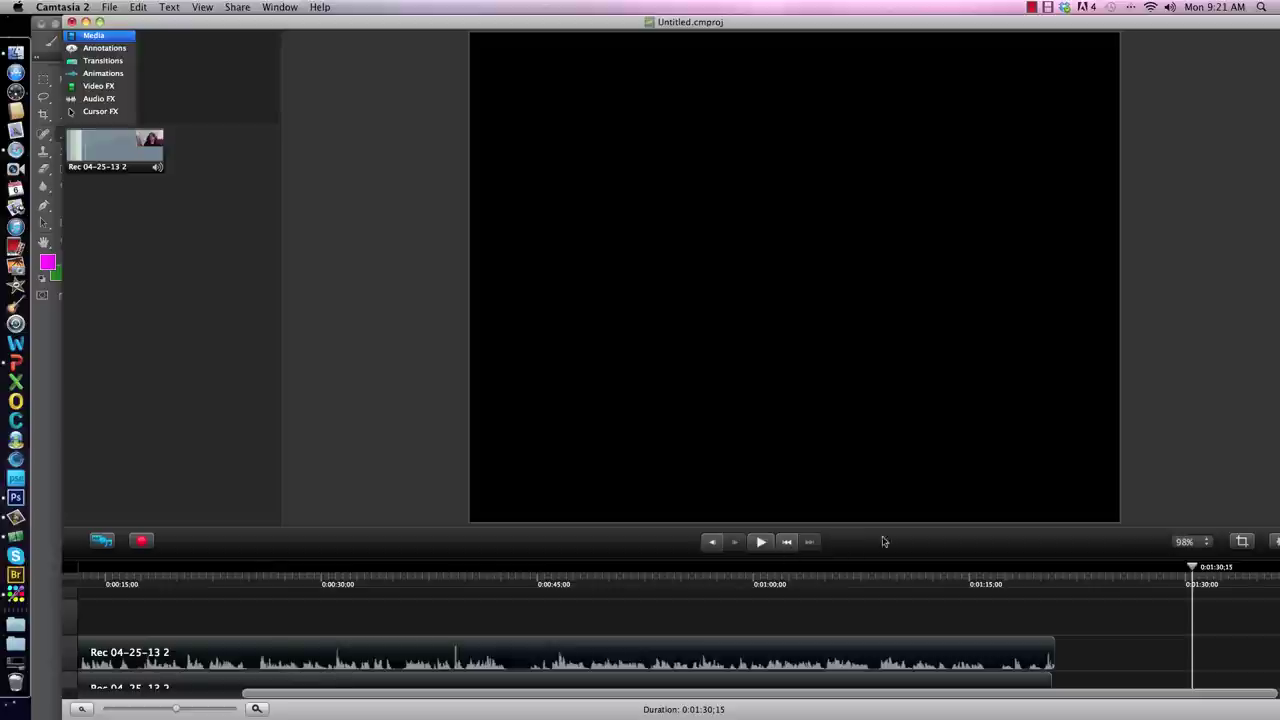
pyautogui.click(788, 542)
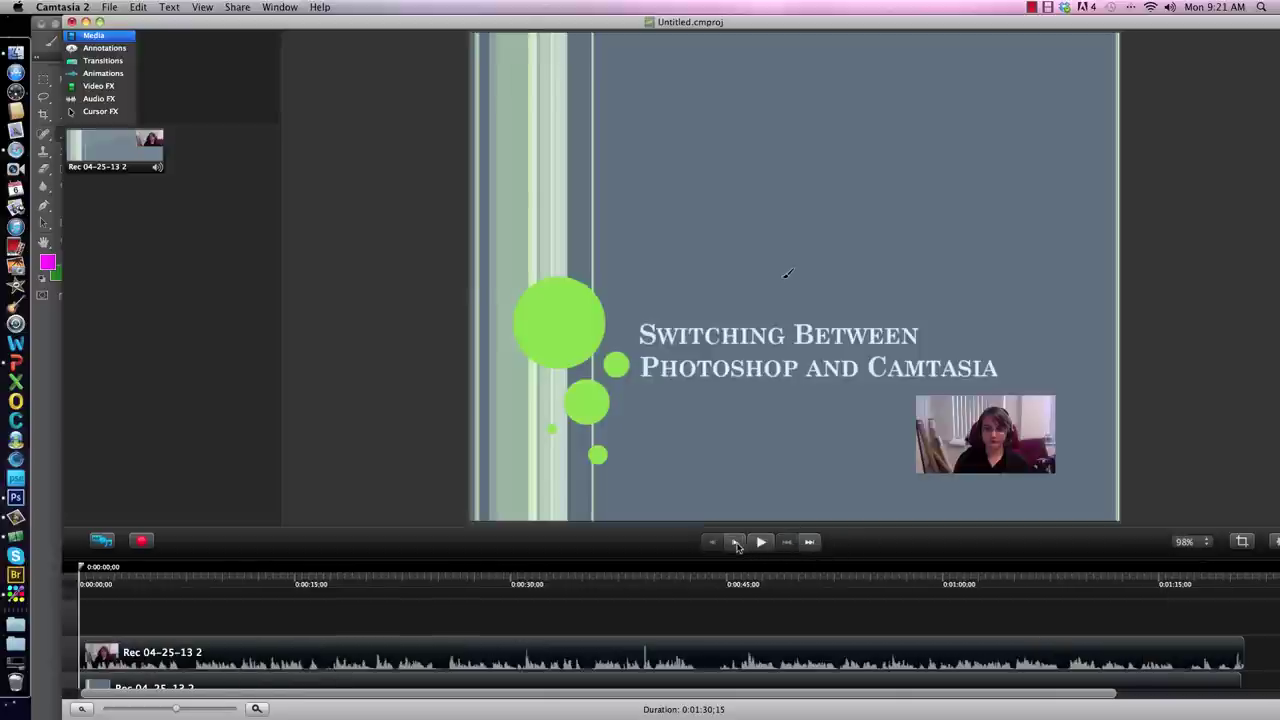
pyautogui.click(736, 543)
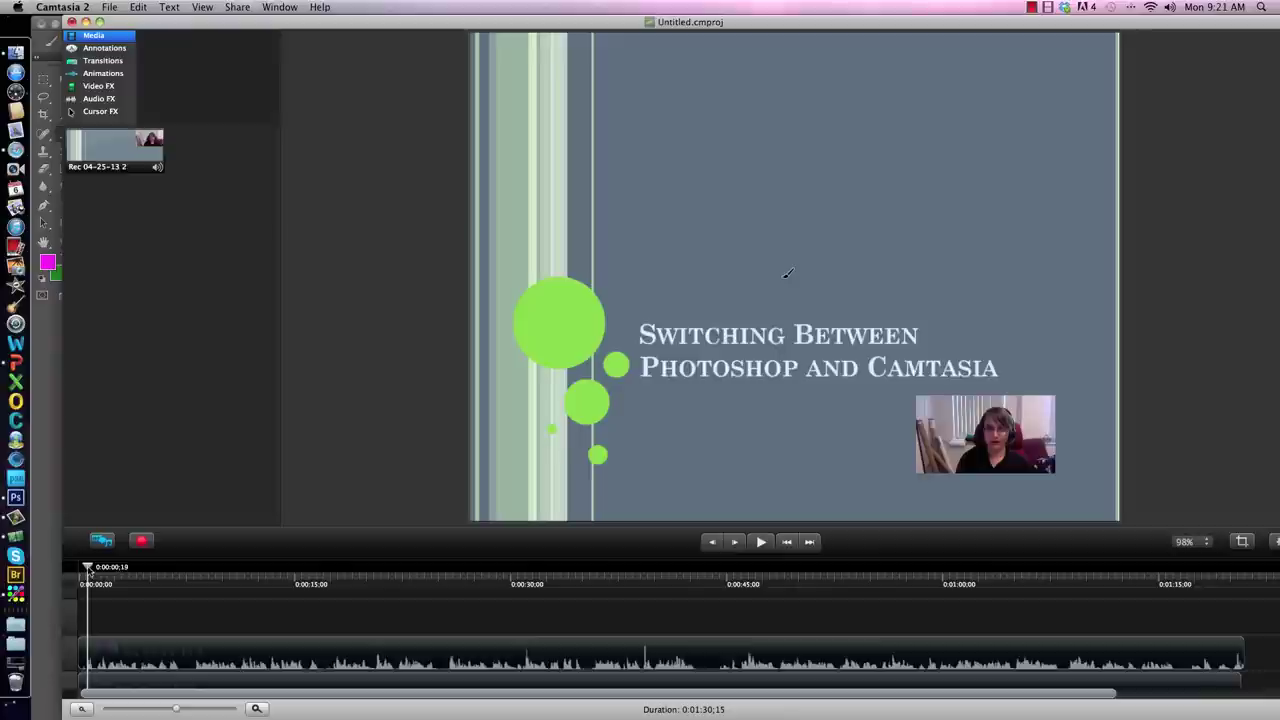
pyautogui.moveTo(89, 572); pyautogui.dragTo(80, 658)
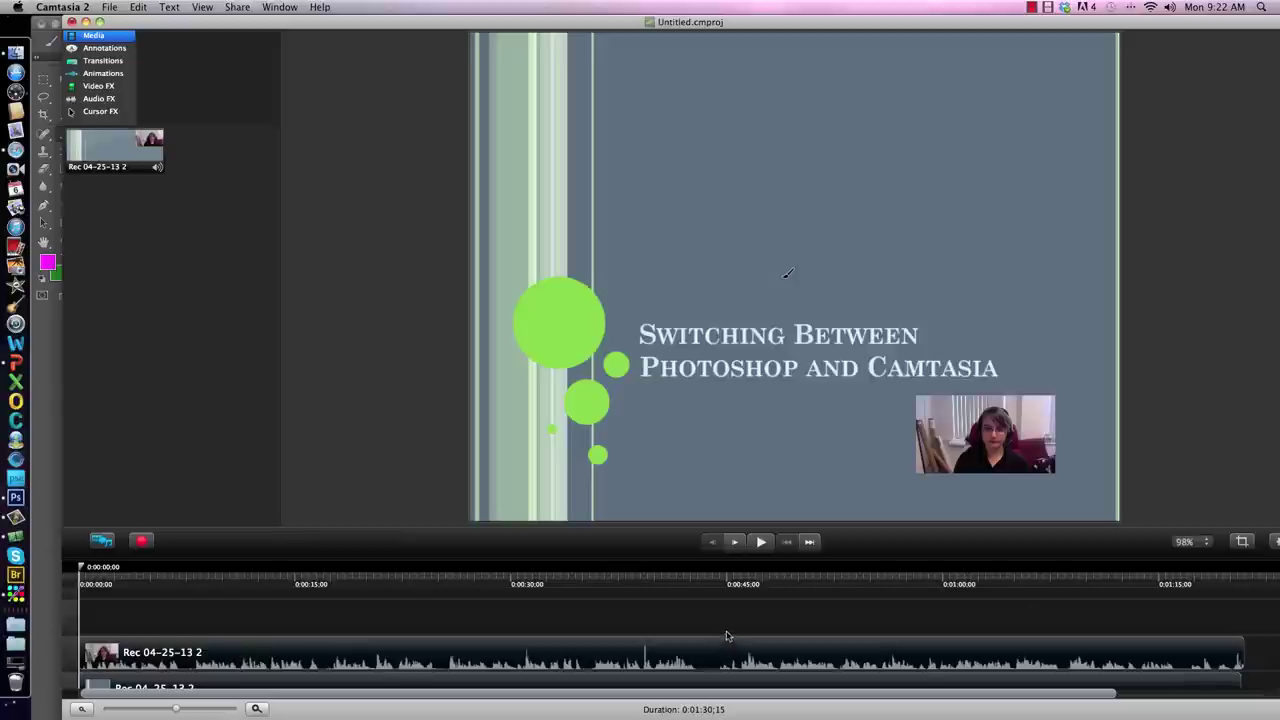
# Select the screen and webcam clips and zoom the timeline out to fit the whole 0:01:30;15 clip
pyautogui.moveTo(190, 670); pyautogui.dragTo(210, 647)
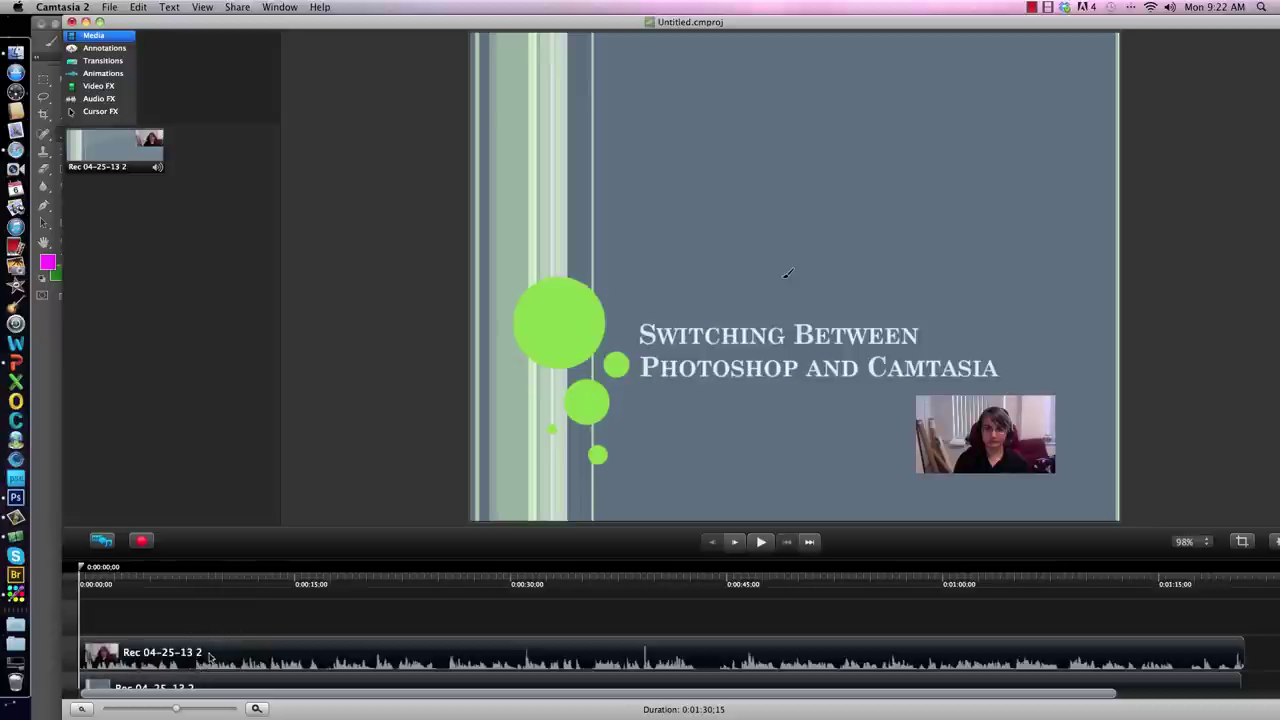
pyautogui.click(136, 684)
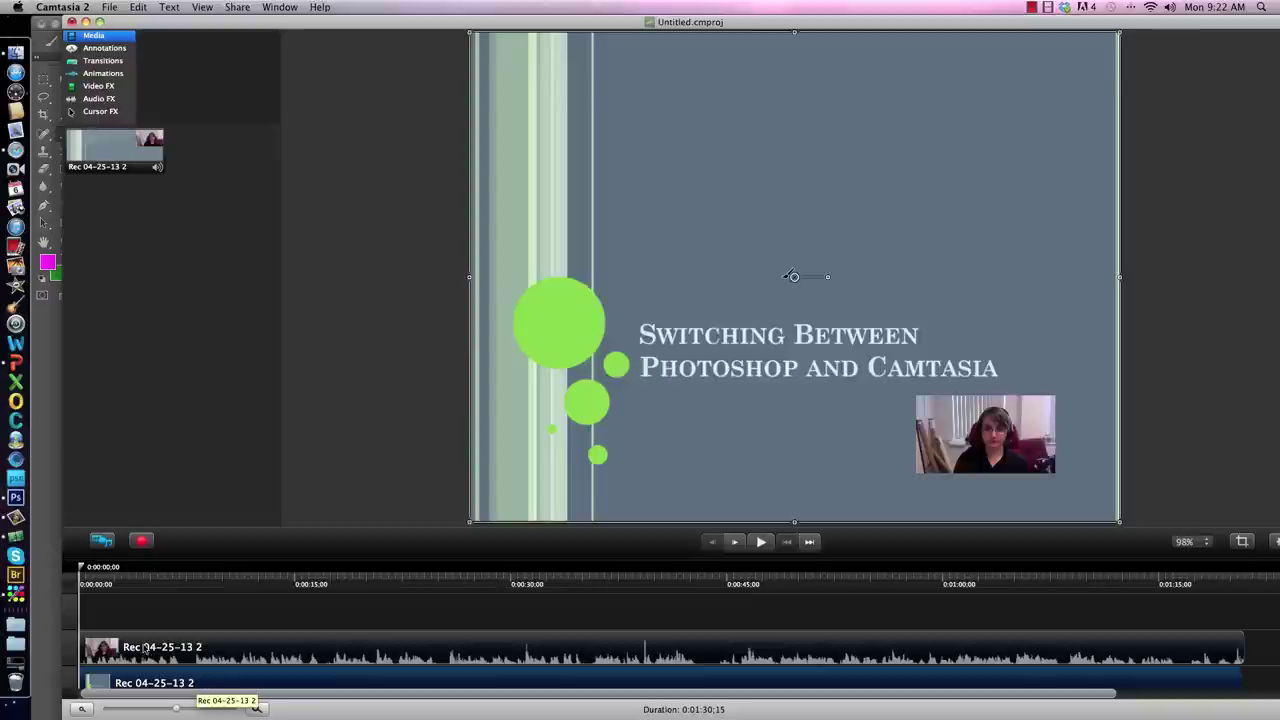
pyautogui.click(307, 650)
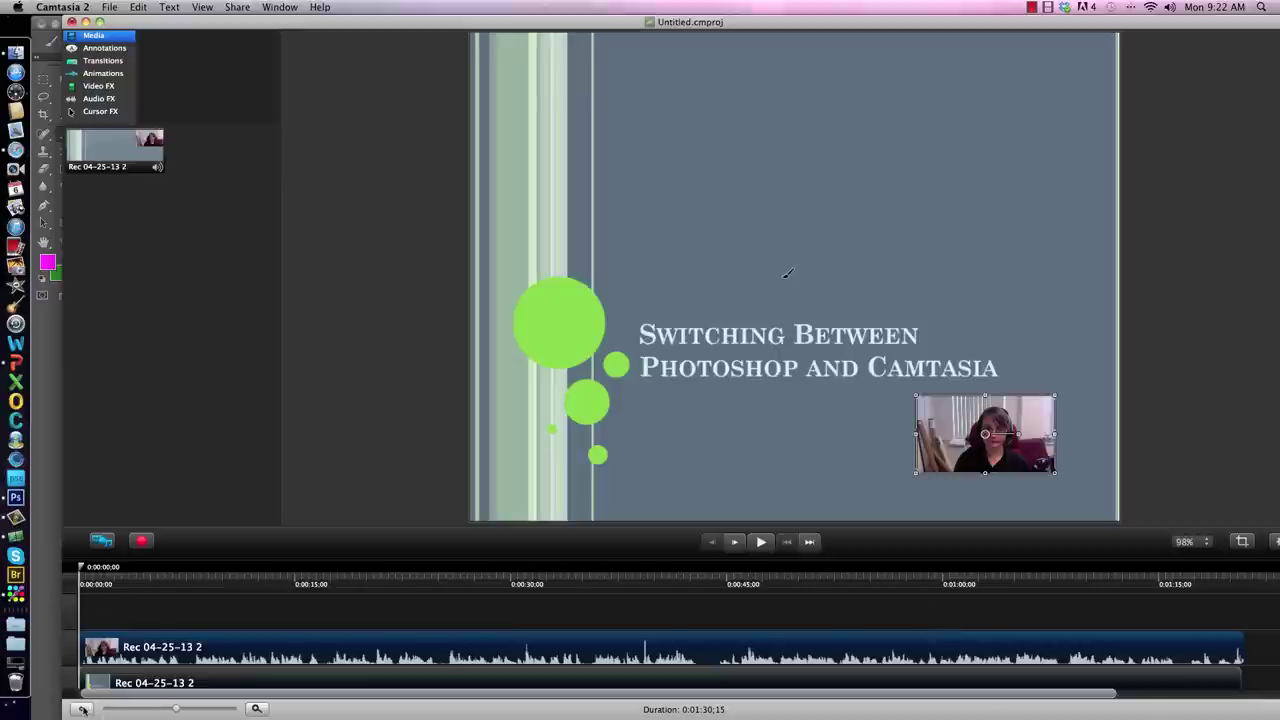
pyautogui.click(83, 709)
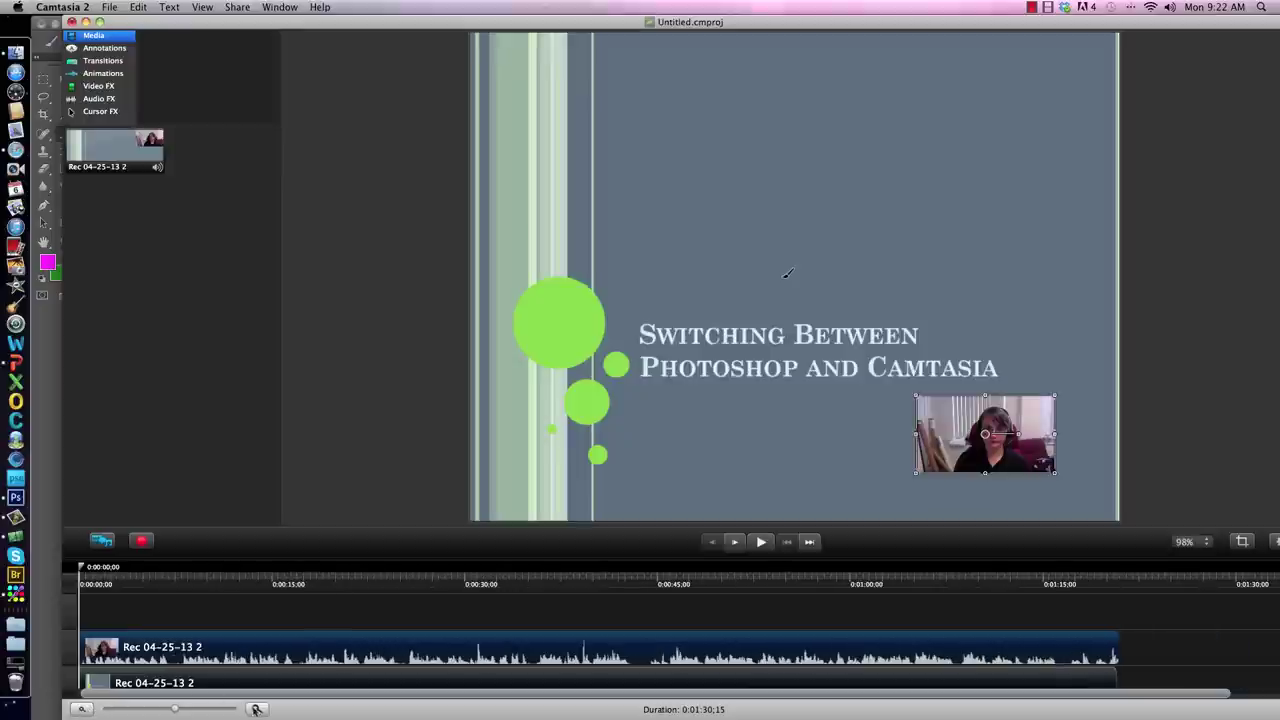
pyautogui.click(255, 709)
pyautogui.click(83, 709)
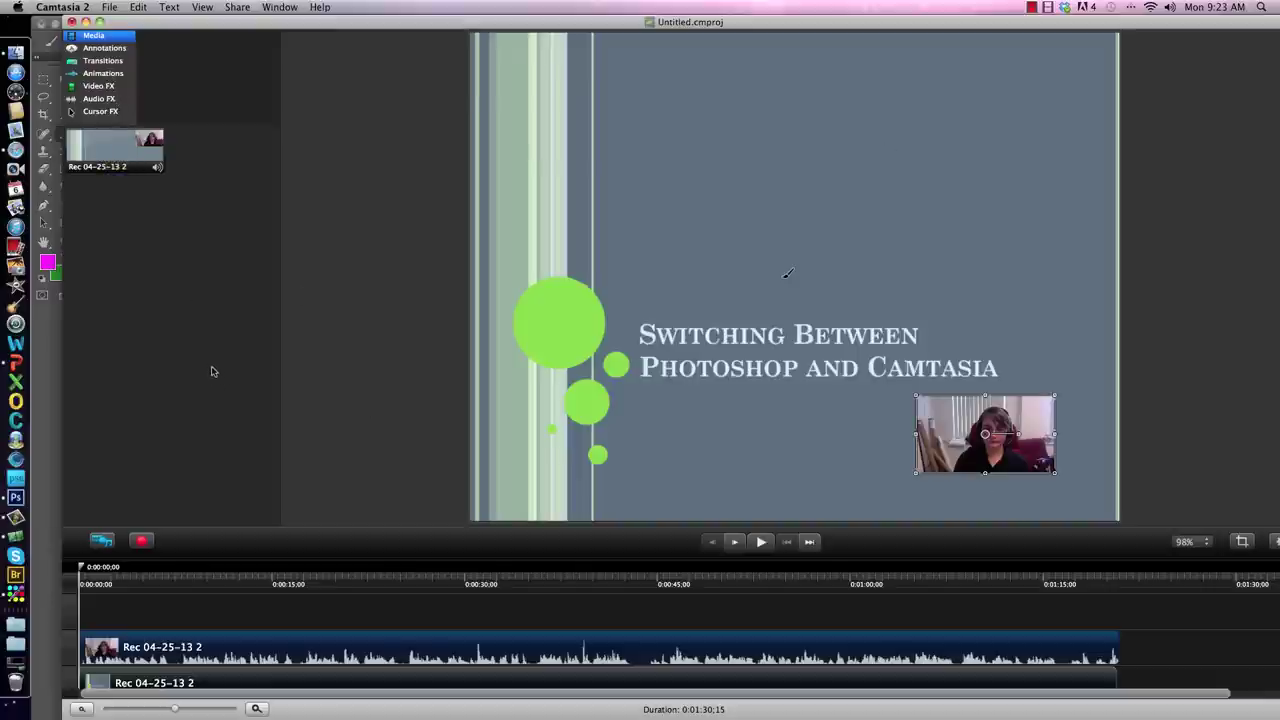
# Save the project under the name DEMO, overwriting the existing DEMO.cmproj file
pyautogui.click(105, 7)
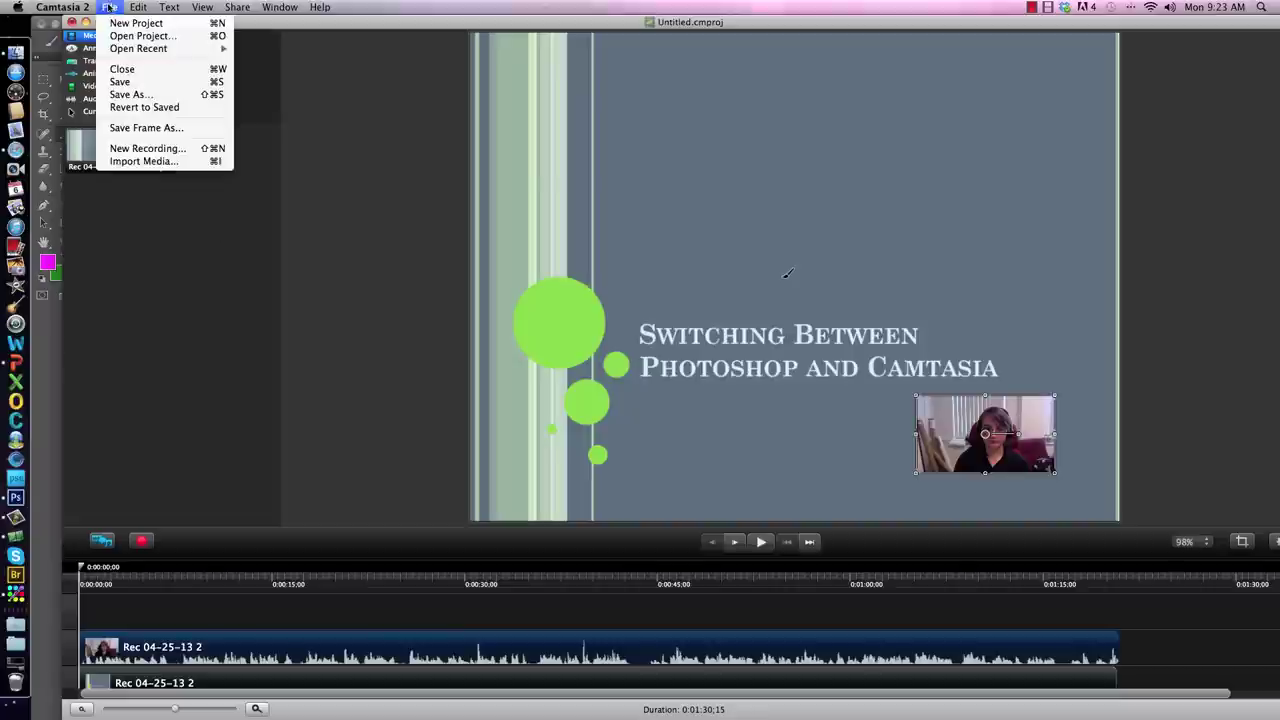
pyautogui.click(143, 94)
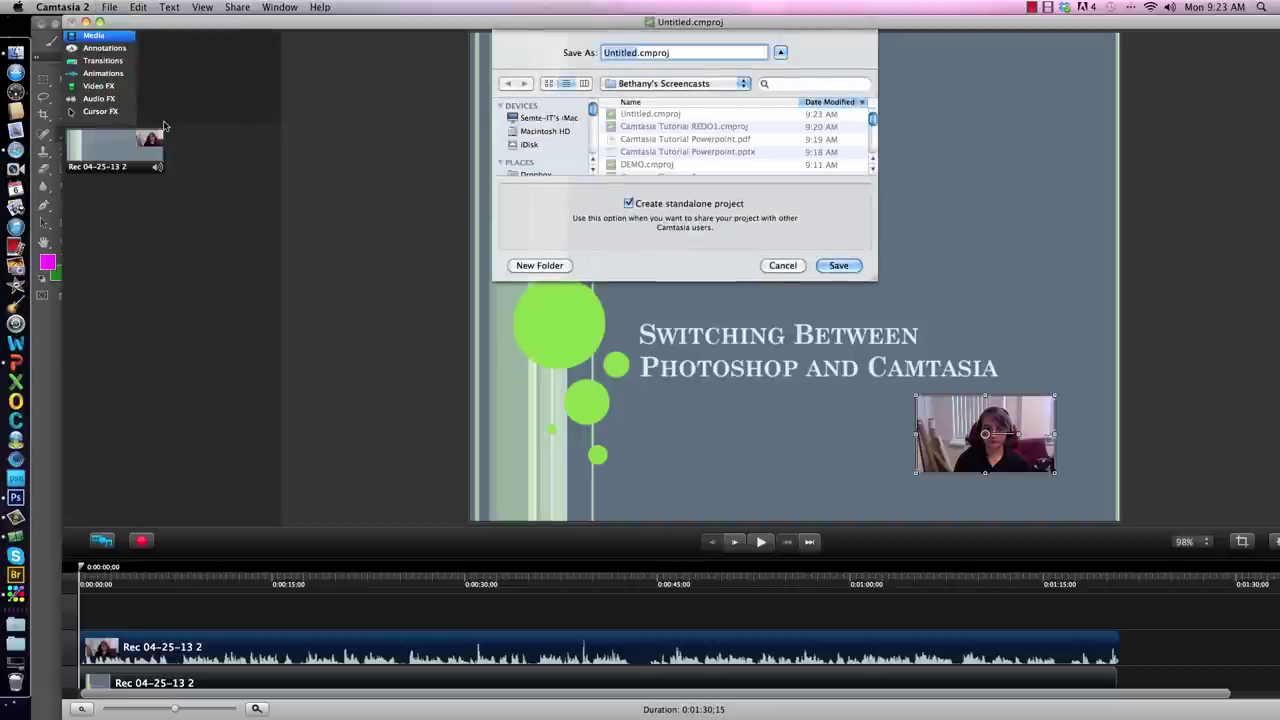
pyautogui.write('DWMO')
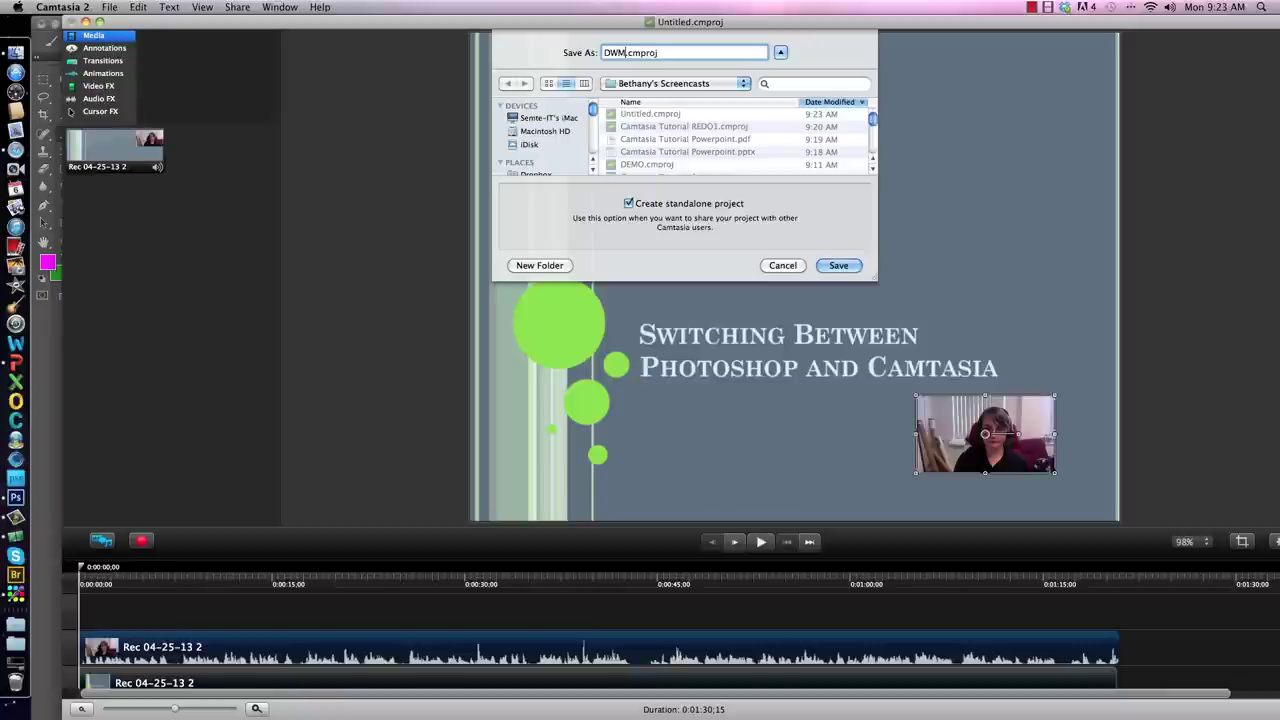
pyautogui.press('BackSpace')
pyautogui.press('BackSpace')
pyautogui.press('BackSpace')
pyautogui.write('EMO')
pyautogui.click(832, 266)
pyautogui.click(782, 111)
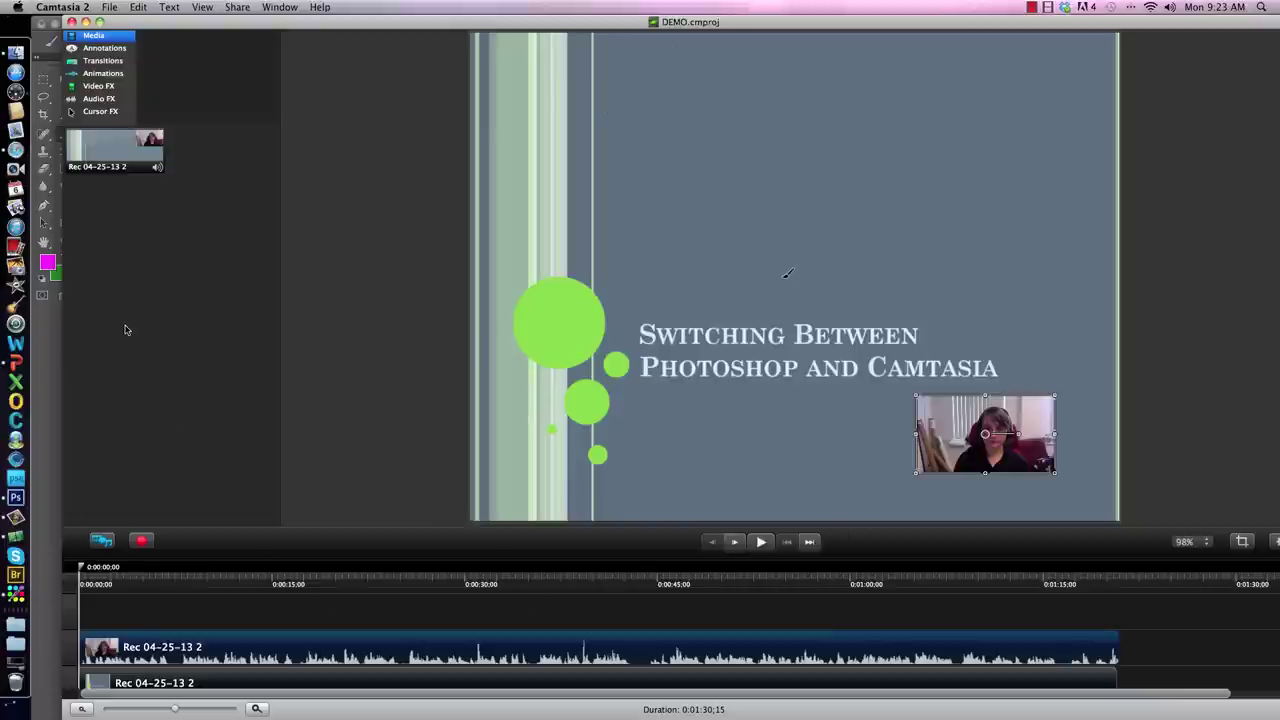
# Rename the Rec 04-25-13 2 clip in the media bin to 'Video 1'
pyautogui.rightClick(104, 167)
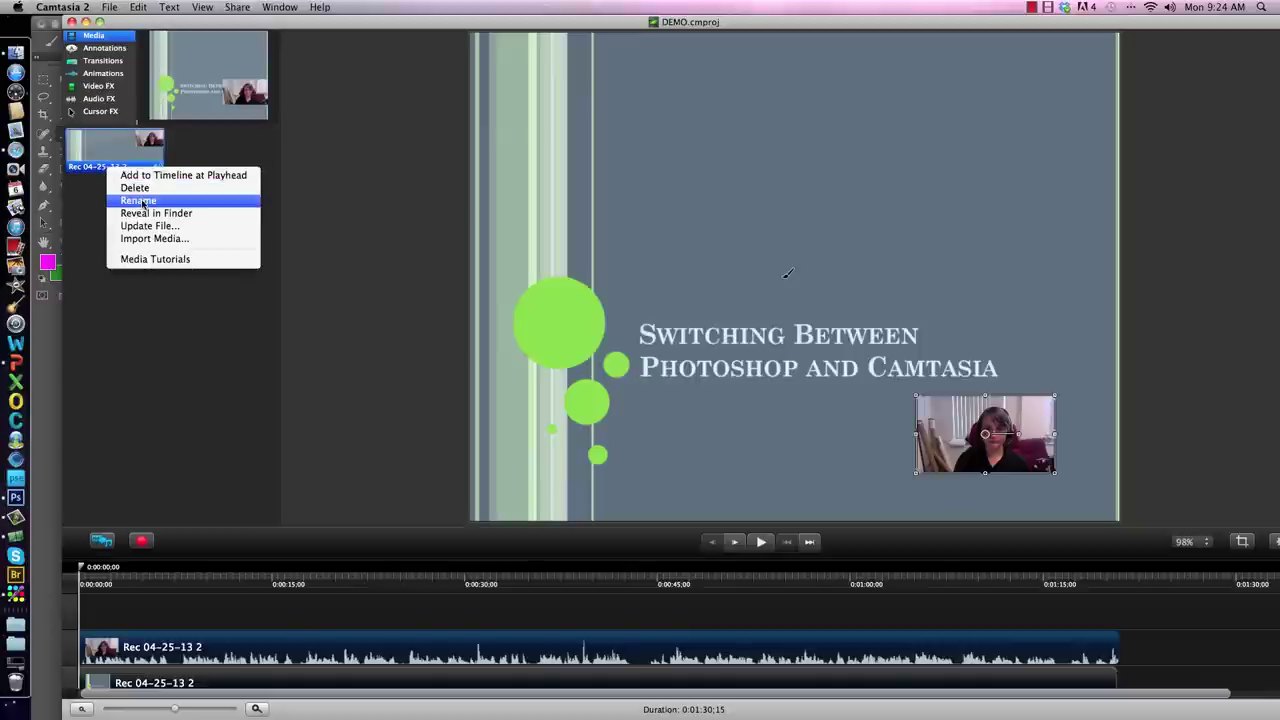
pyautogui.click(138, 200)
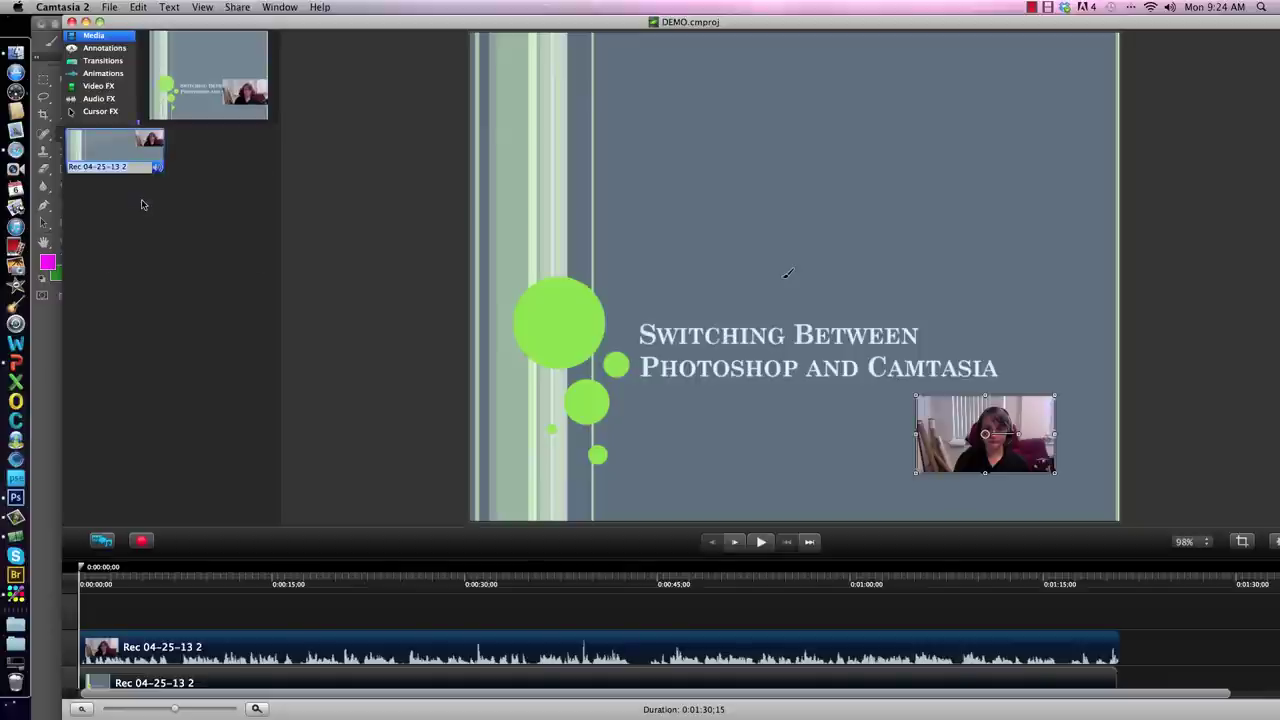
pyautogui.write('Video')
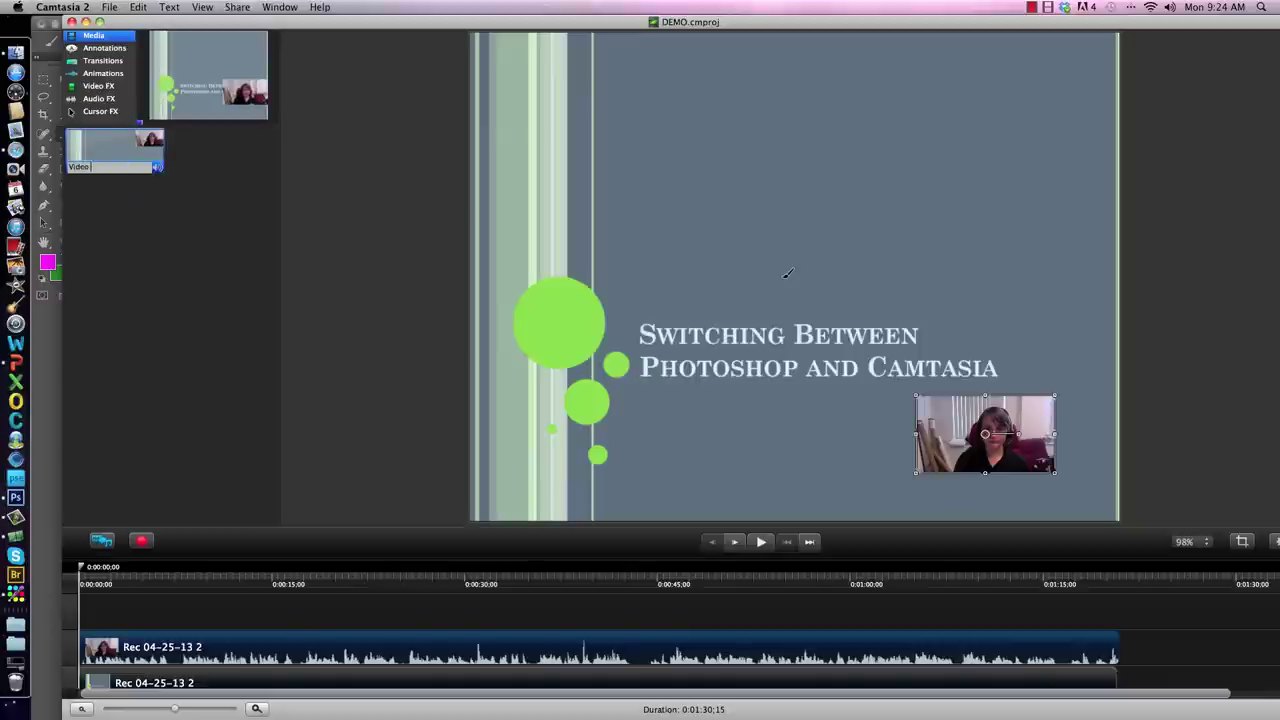
pyautogui.press('Return')
pyautogui.write('1')
pyautogui.press('Return')
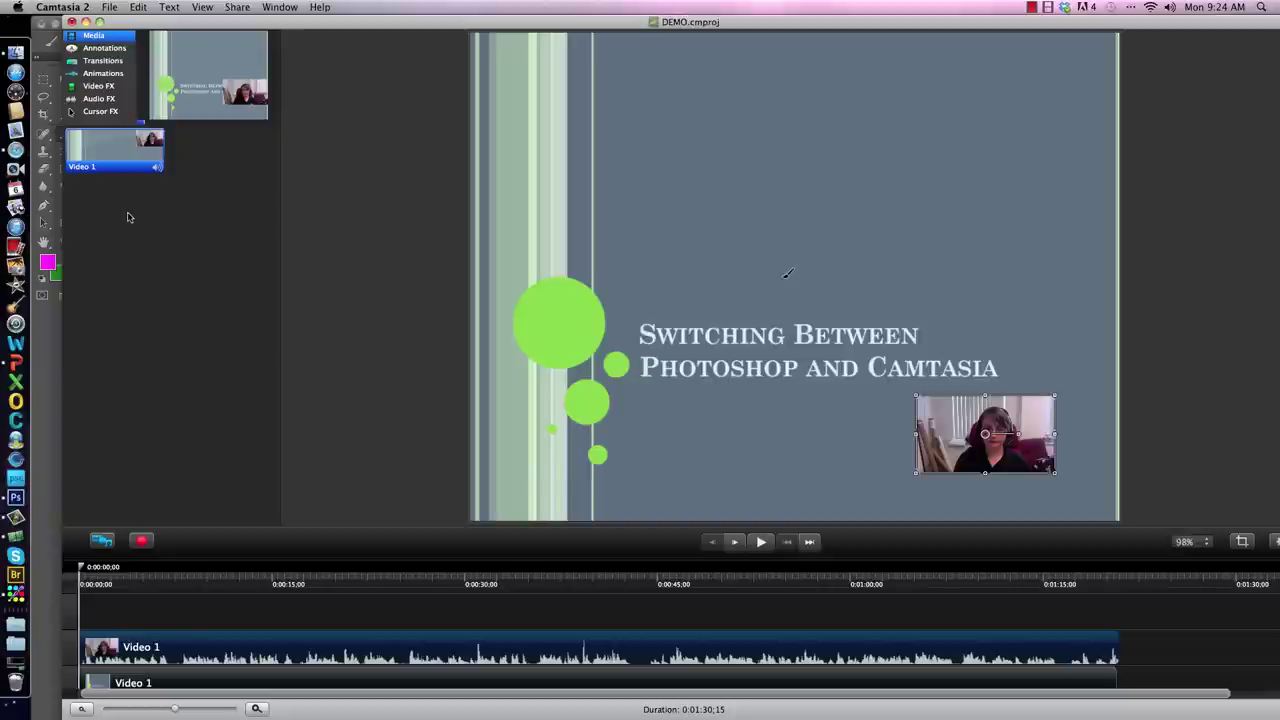
# Open the recorder, turn the camera on, and frame a 1000 x 751 region around the slide
pyautogui.click(143, 545)
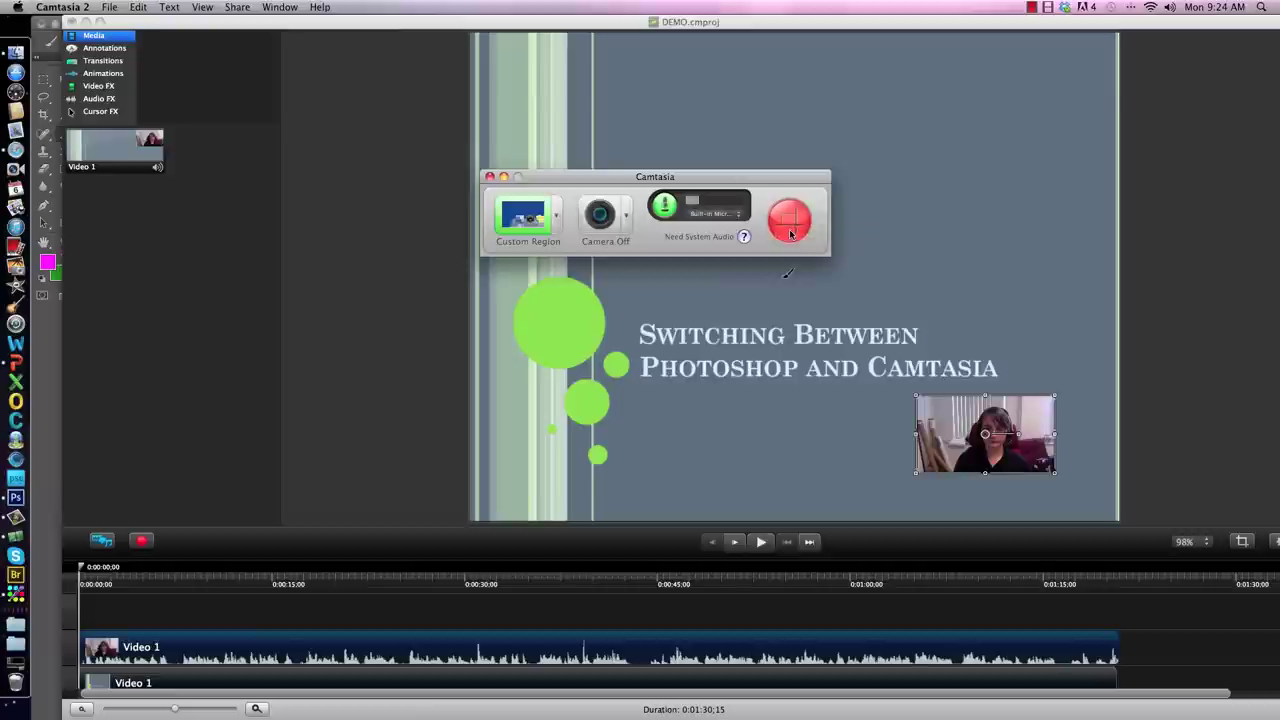
pyautogui.click(601, 215)
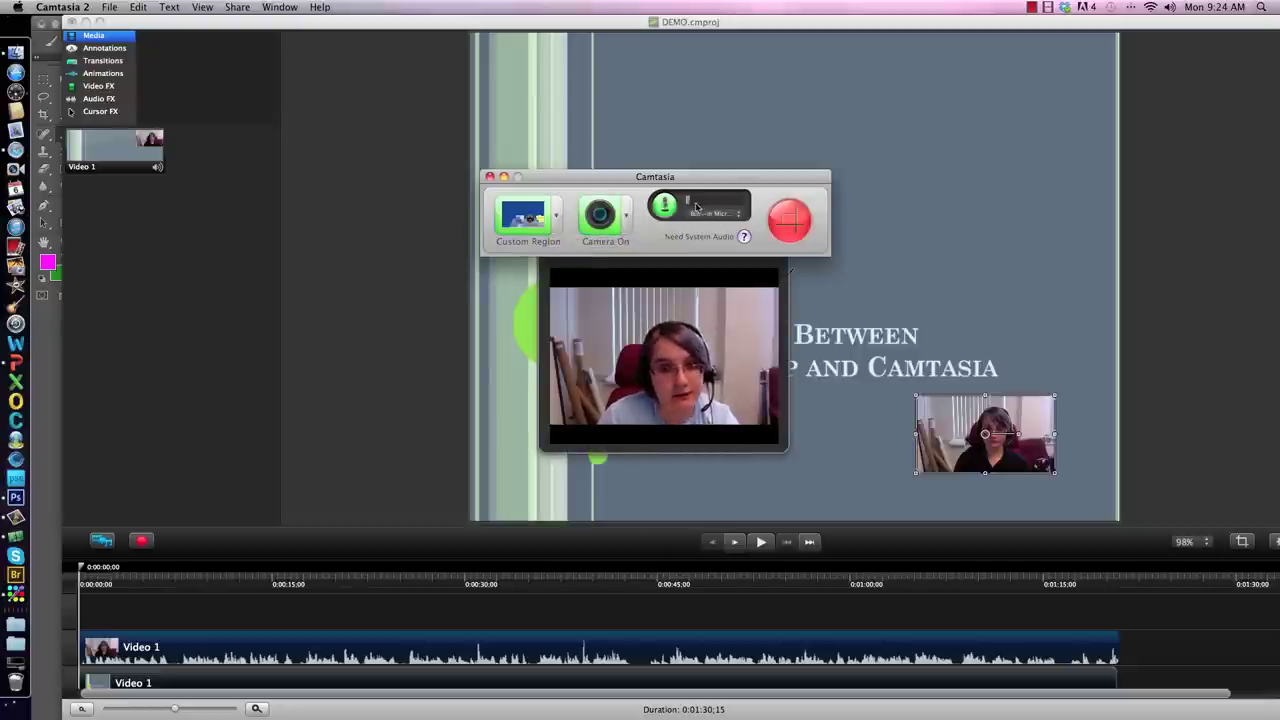
pyautogui.click(792, 222)
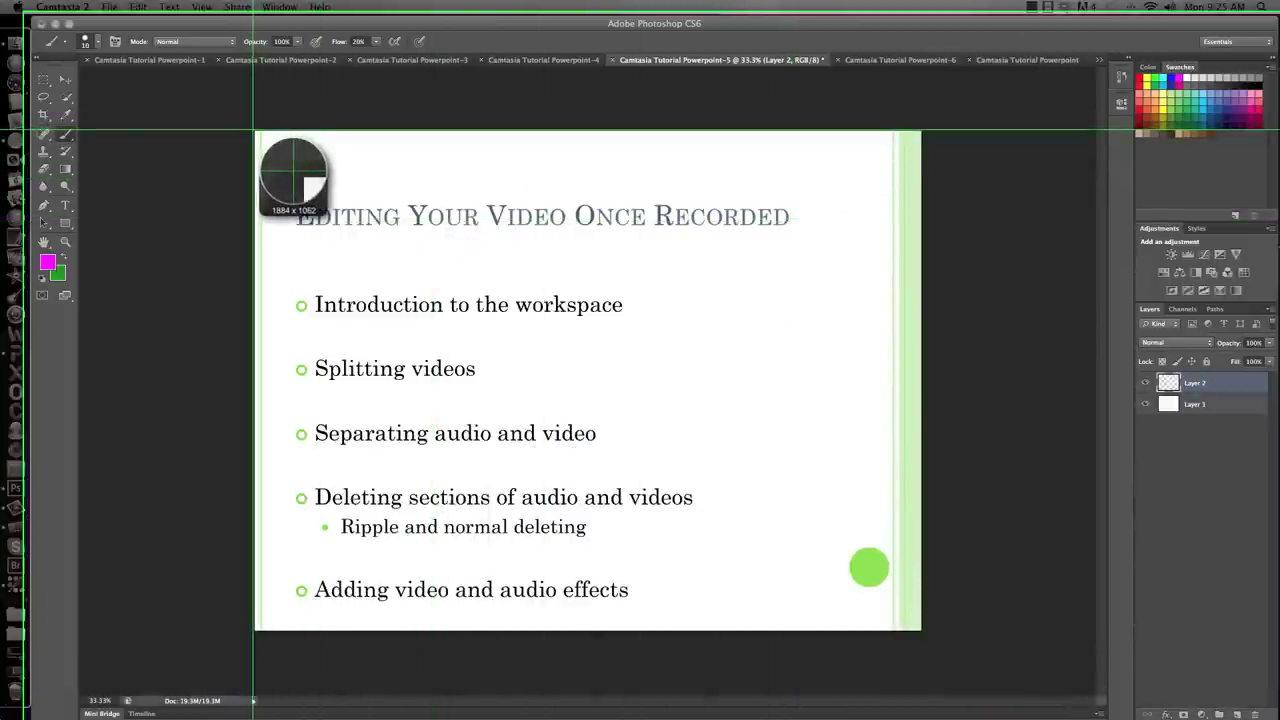
pyautogui.moveTo(252, 130); pyautogui.dragTo(922, 634)
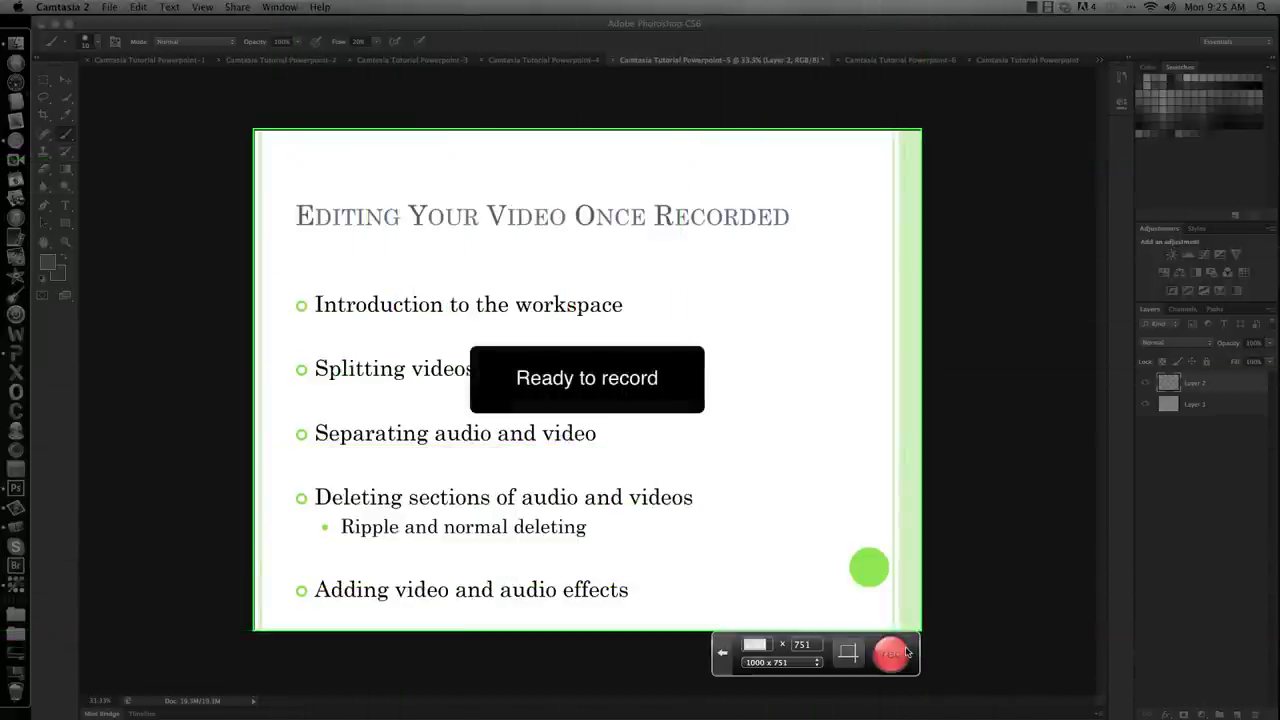
# Start recording, then draw a pink tick by 'Introduction to the workspace' and underline 'Splitting videos'
pyautogui.click(903, 652)
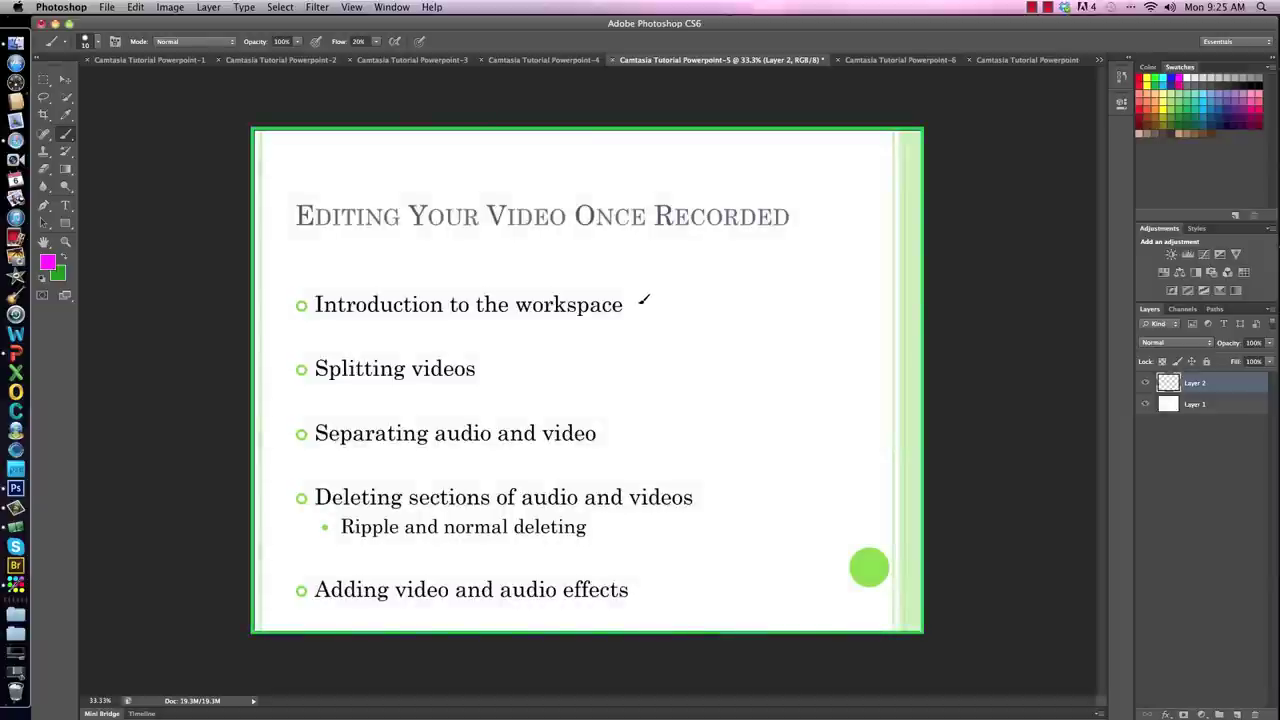
pyautogui.moveTo(633, 304); pyautogui.dragTo(689, 286)
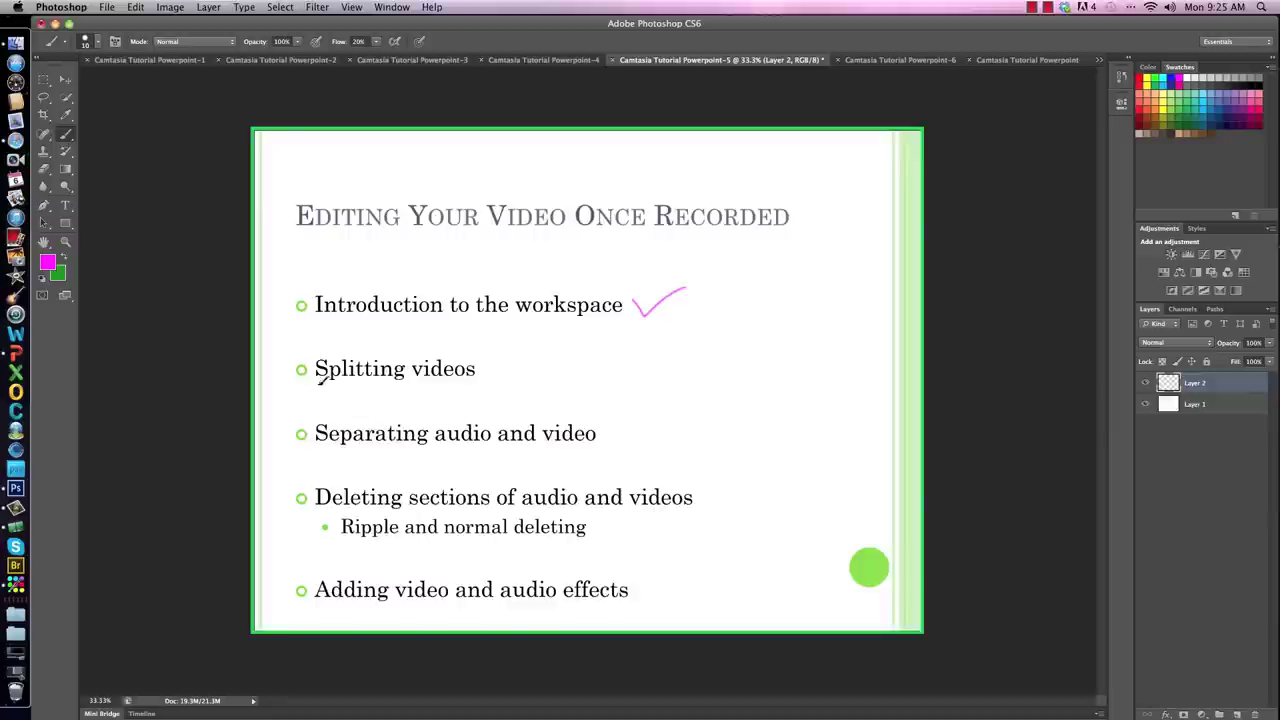
pyautogui.moveTo(317, 385); pyautogui.dragTo(495, 377)
# Return to Camtasia 2 and stop the screen recording from the File menu
pyautogui.click(16, 508)
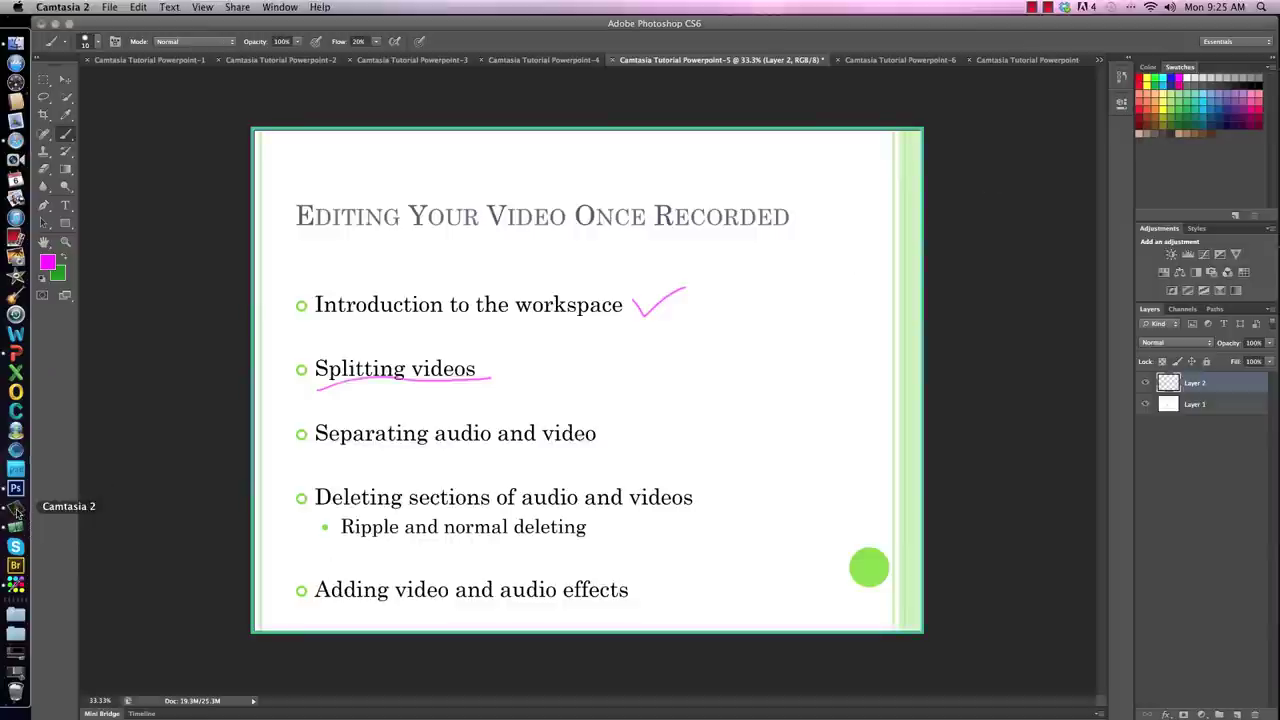
pyautogui.click(109, 7)
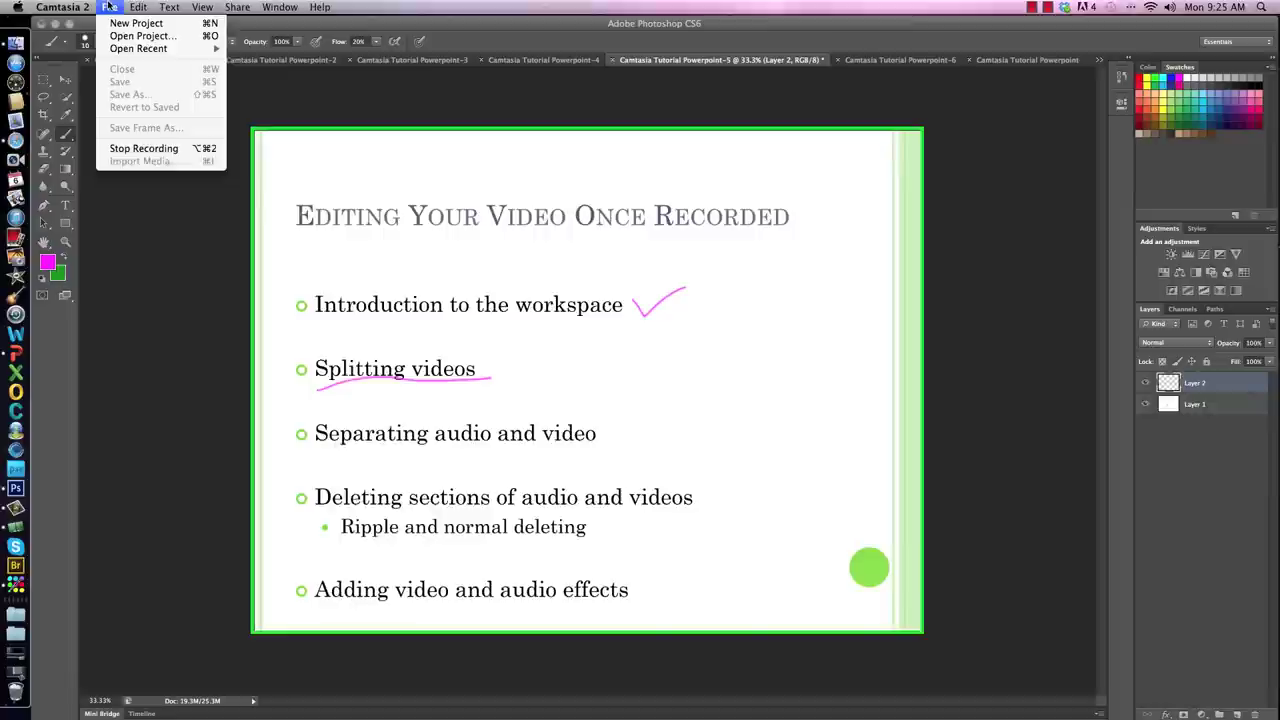
pyautogui.click(161, 152)
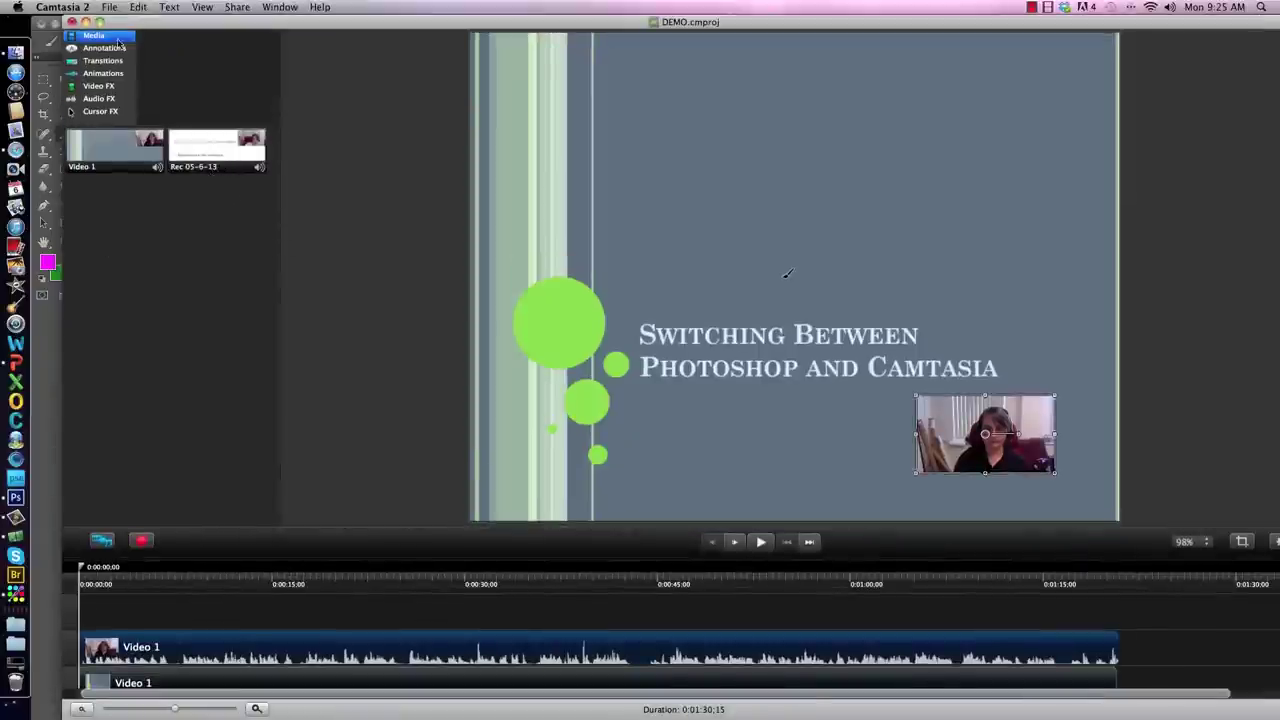
# Rename the new Rec 05-6-13 clip in the media bin to 'Video II'
pyautogui.rightClick(191, 164)
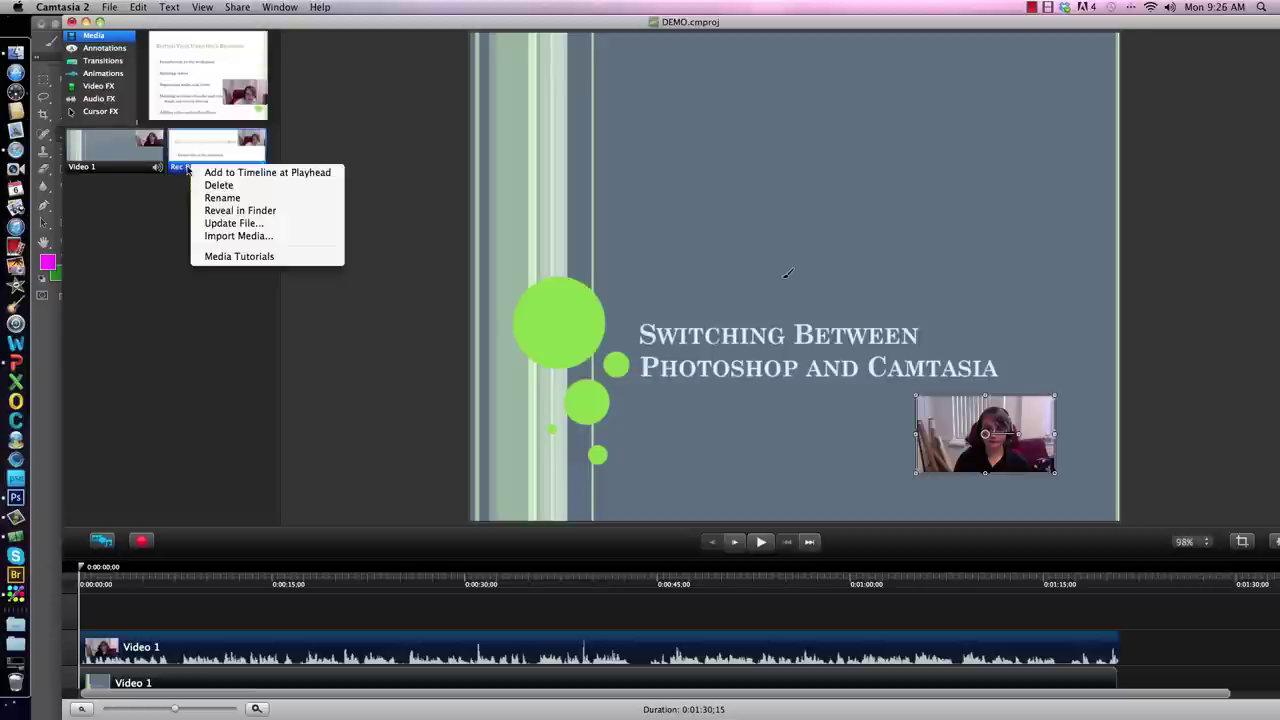
pyautogui.click(222, 198)
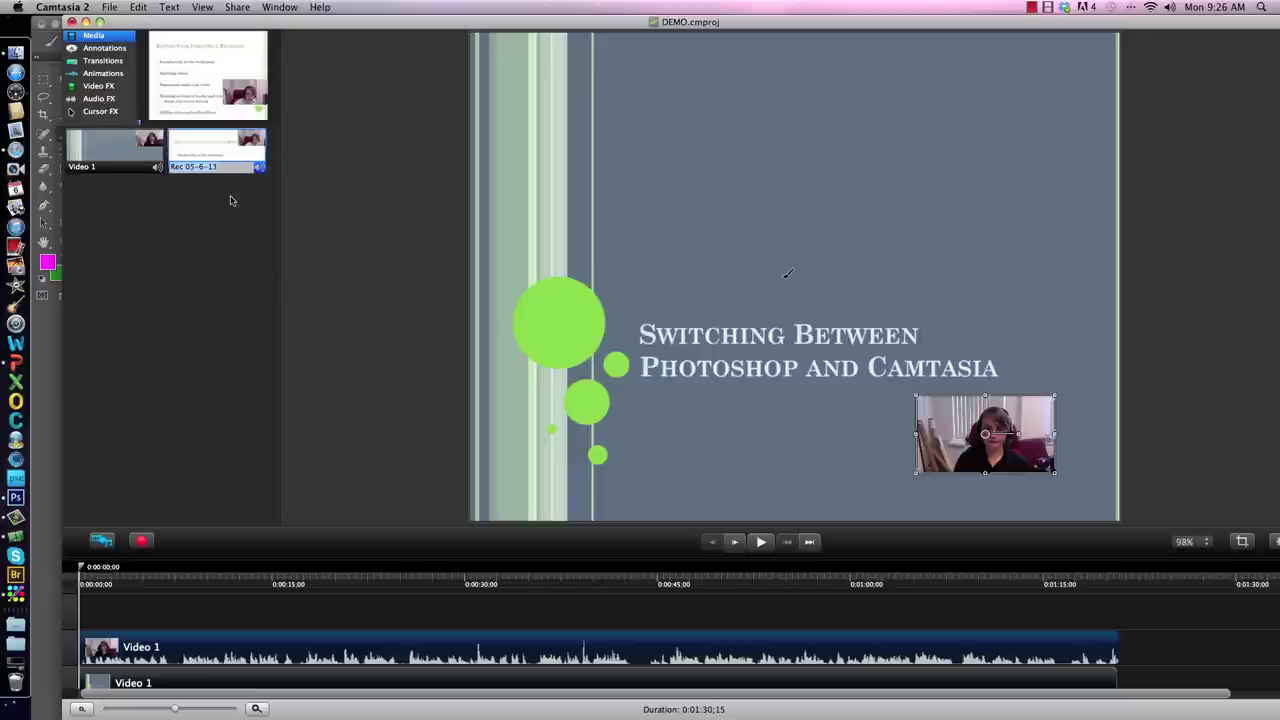
pyautogui.write('V')
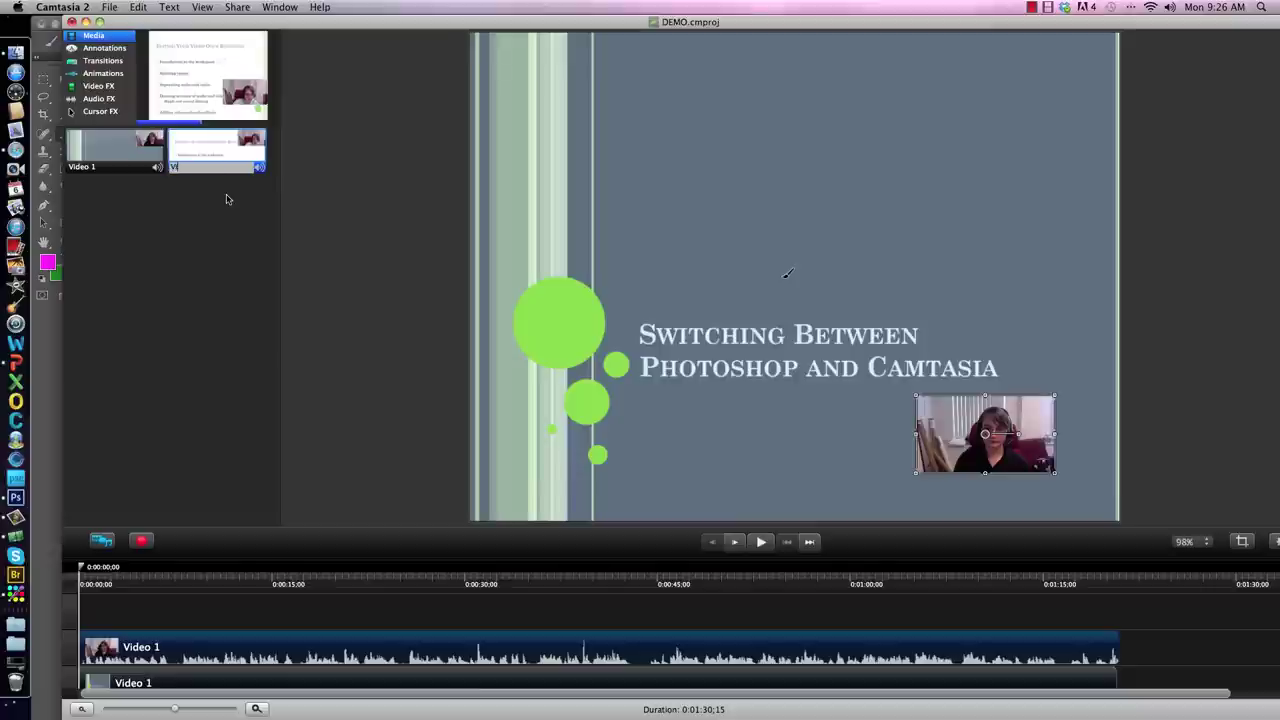
pyautogui.write('ideo II')
pyautogui.press('Return')
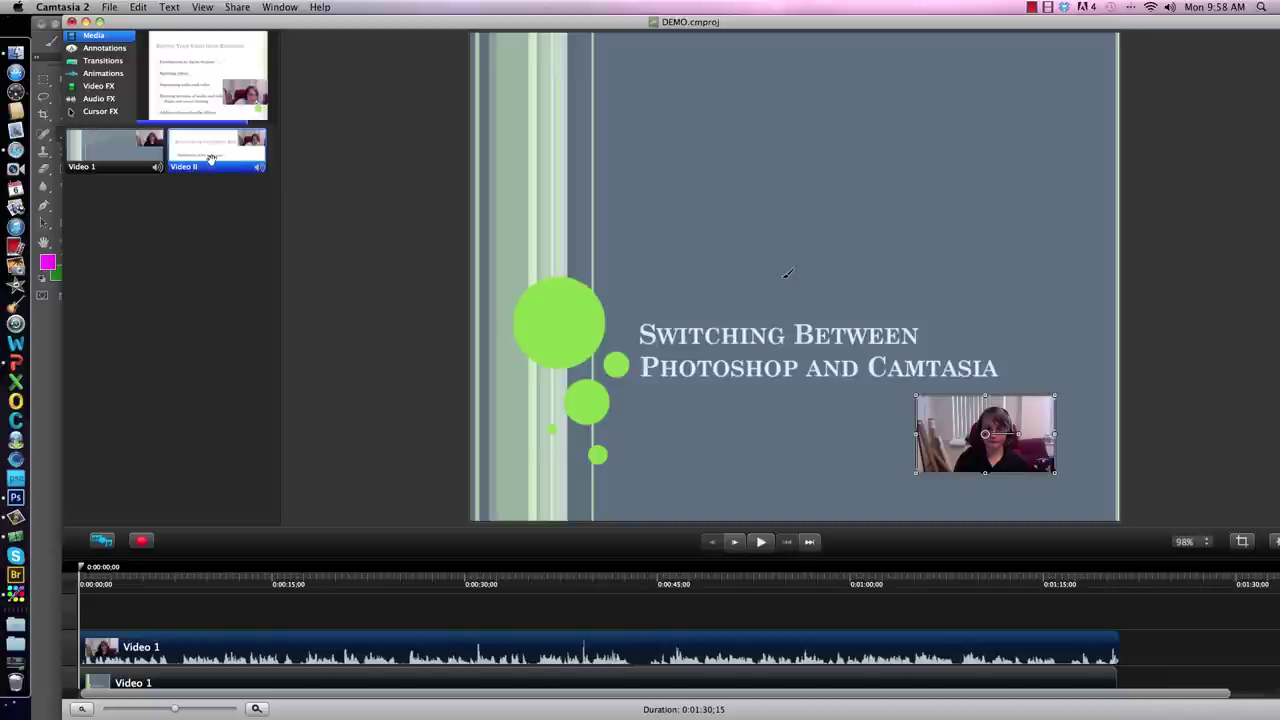
pyautogui.moveTo(210, 158); pyautogui.dragTo(1122, 676)
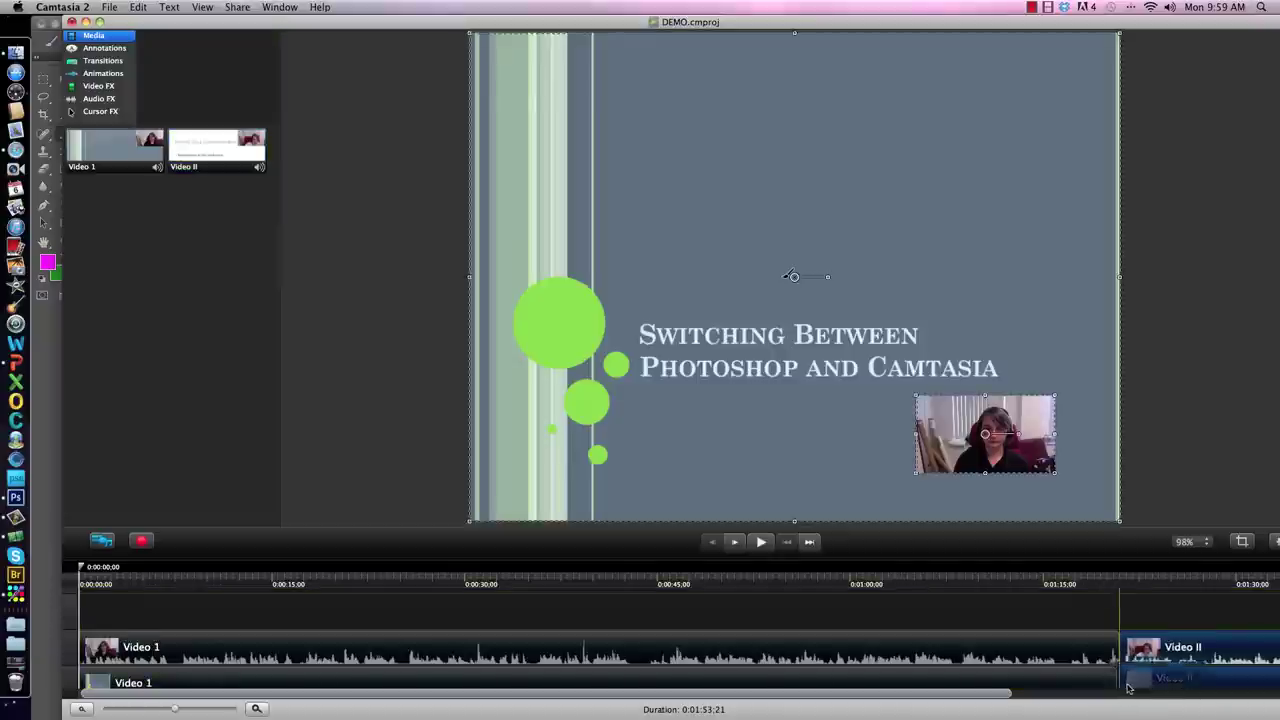
pyautogui.scroll(-1, 1125, 688)
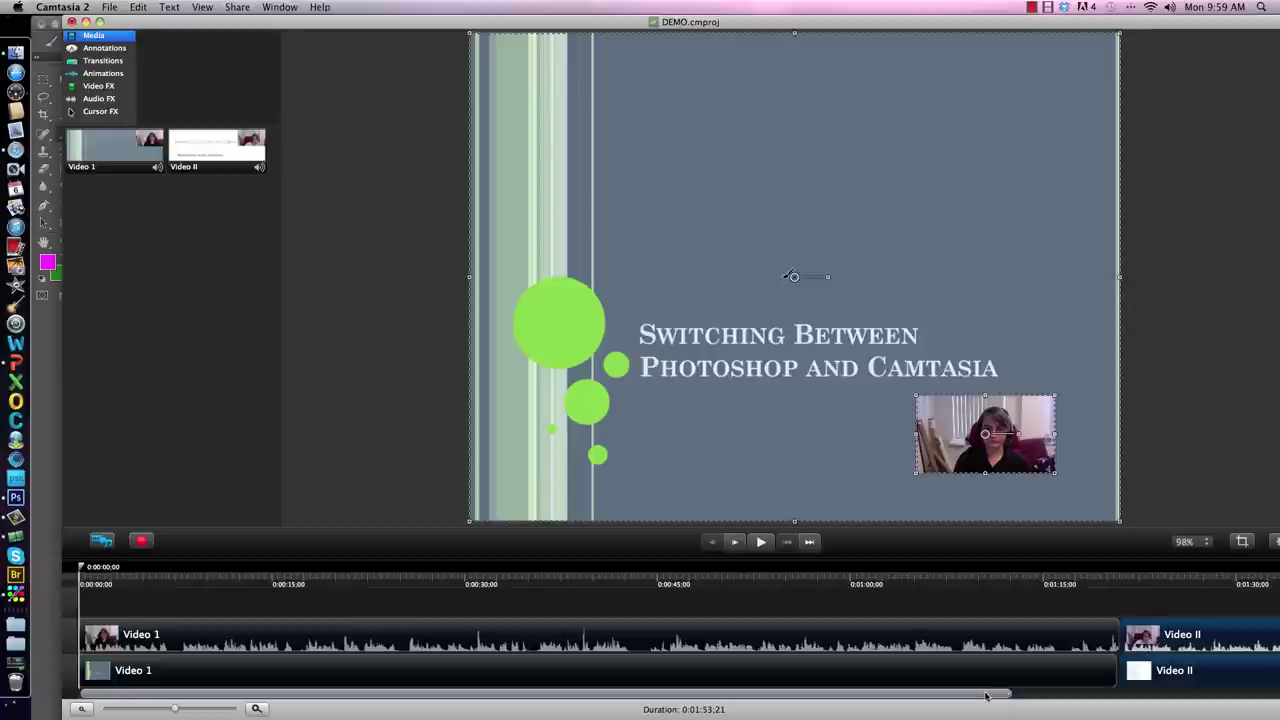
pyautogui.moveTo(80, 570)
pyautogui.mouseDown()
pyautogui.moveTo(635, 640)
pyautogui.moveTo(1163, 665)
pyautogui.moveTo(84, 676)
pyautogui.mouseUp()
pyautogui.click(90, 672)
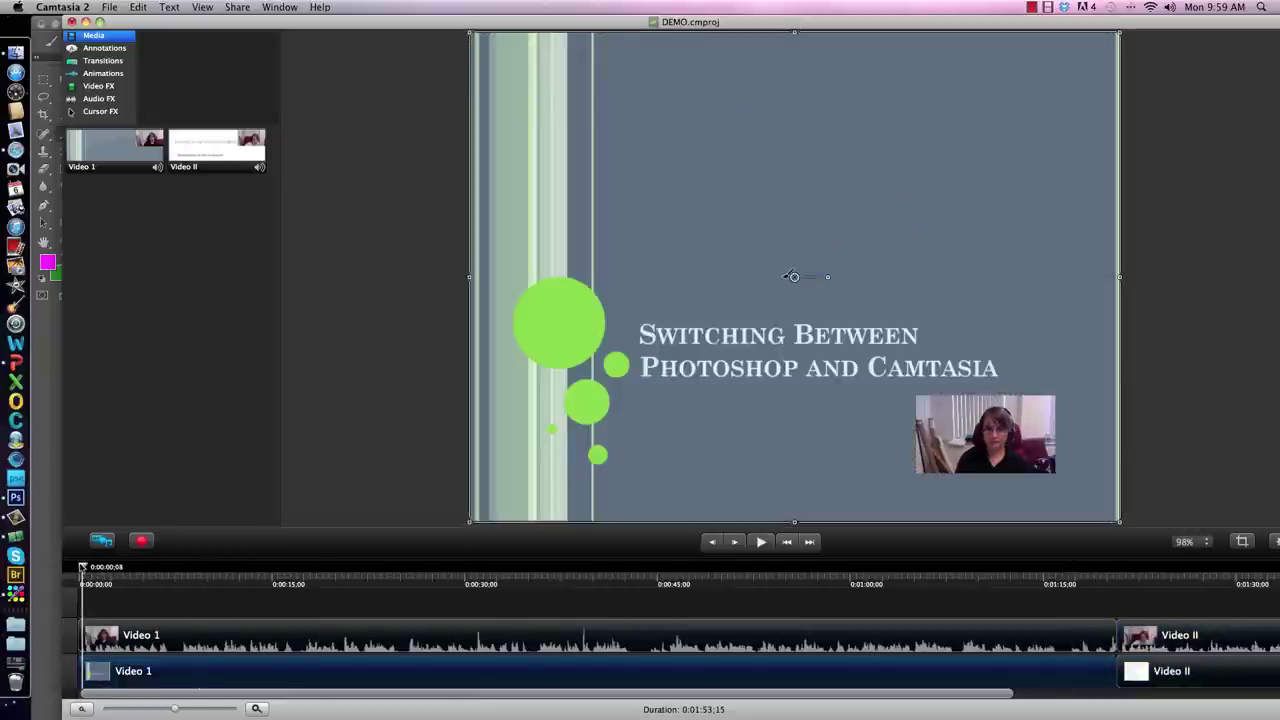
pyautogui.click(131, 605)
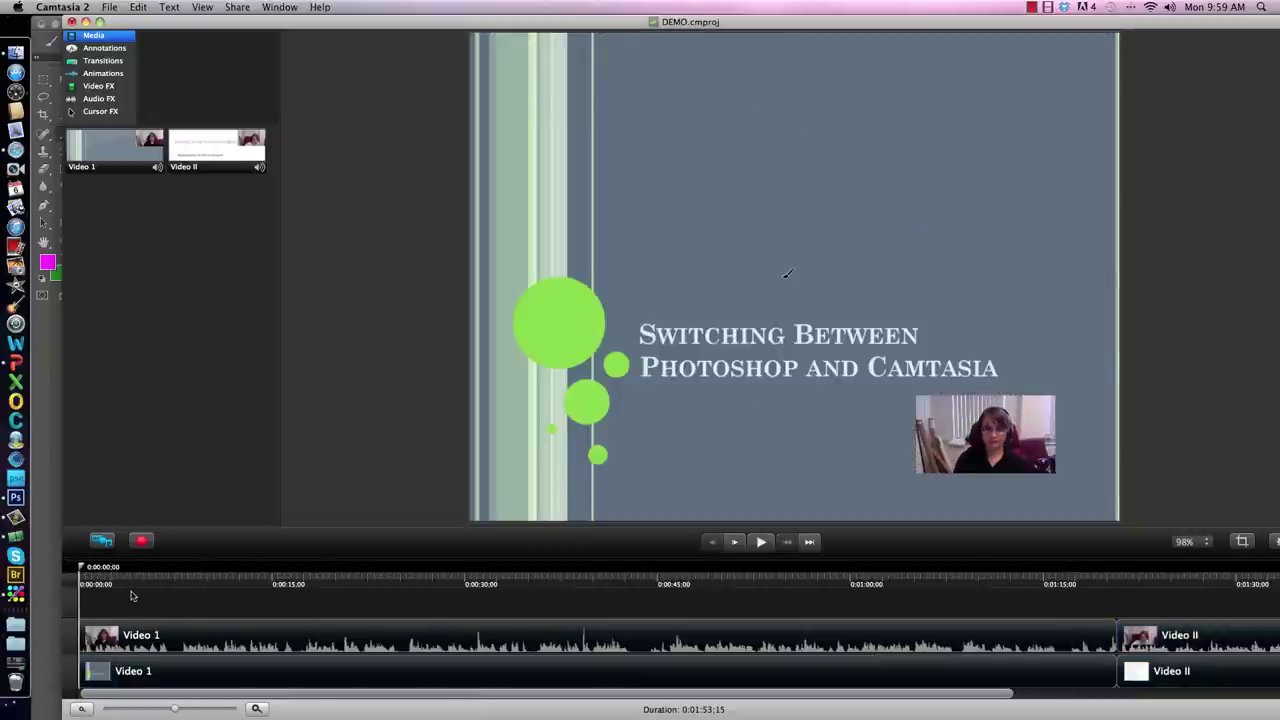
pyautogui.click(197, 645)
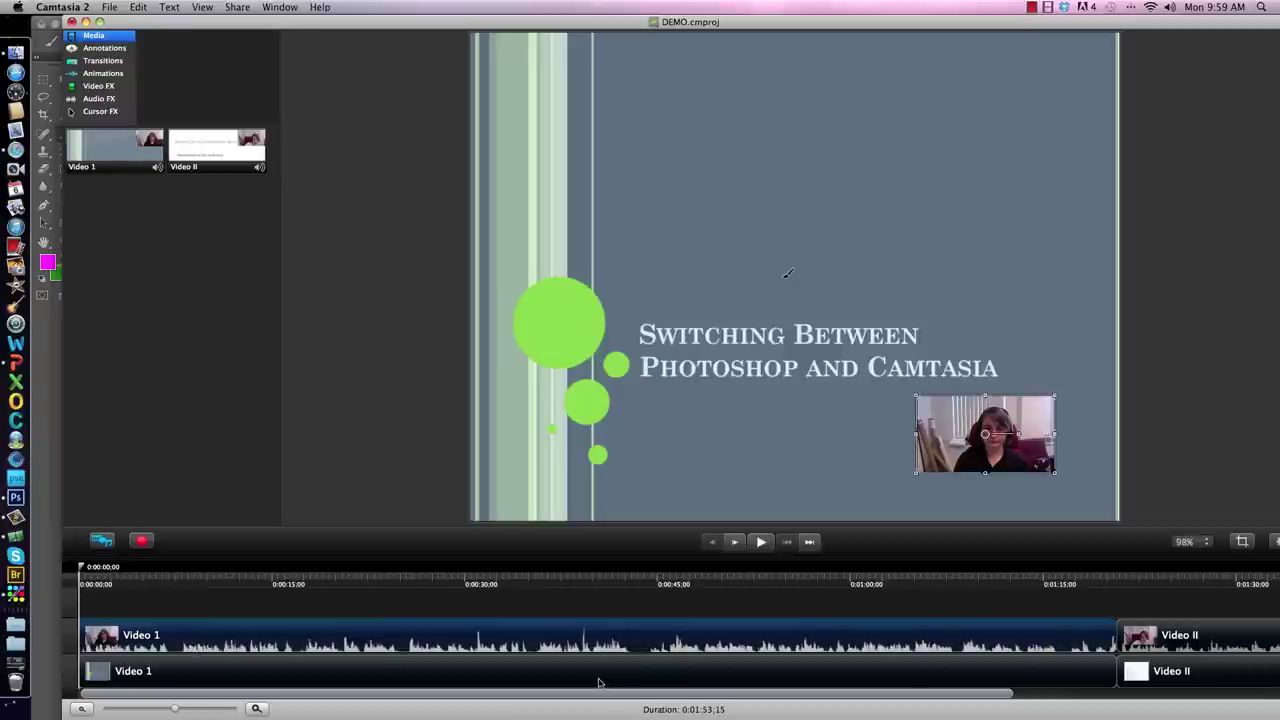
# Separate the Video 1 clip's audio onto its own track
pyautogui.click(444, 632)
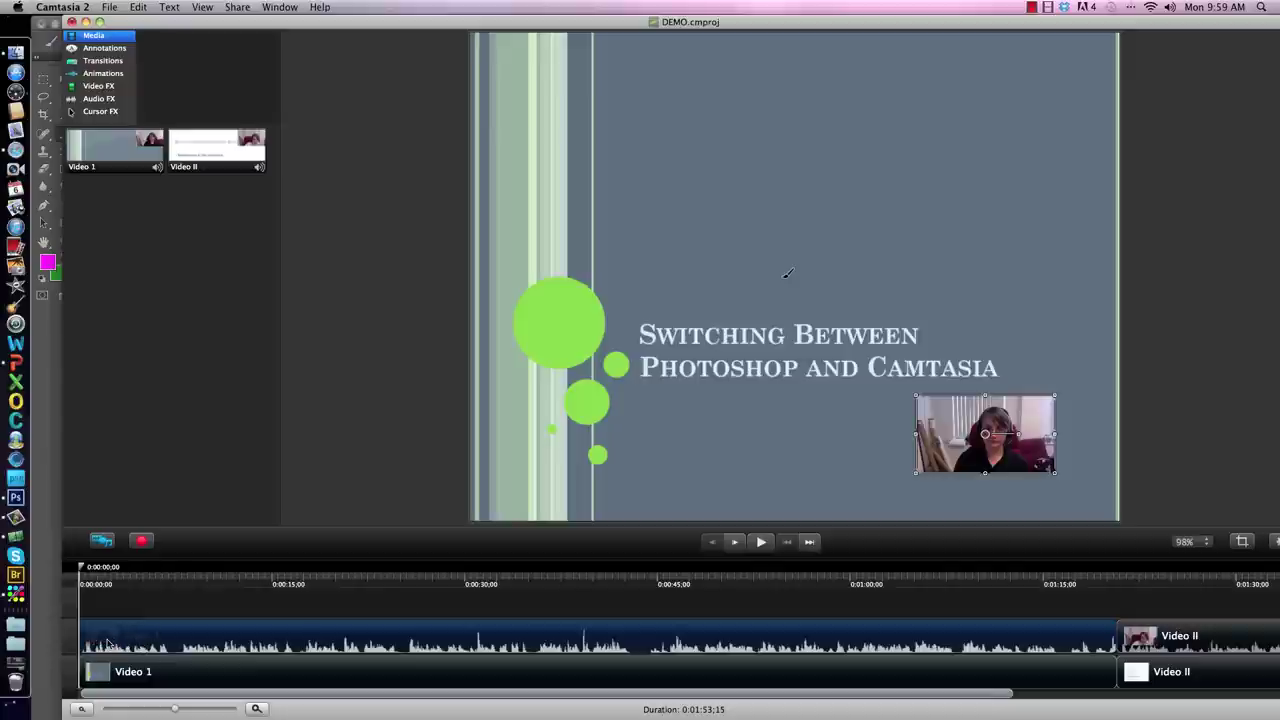
pyautogui.click(110, 641)
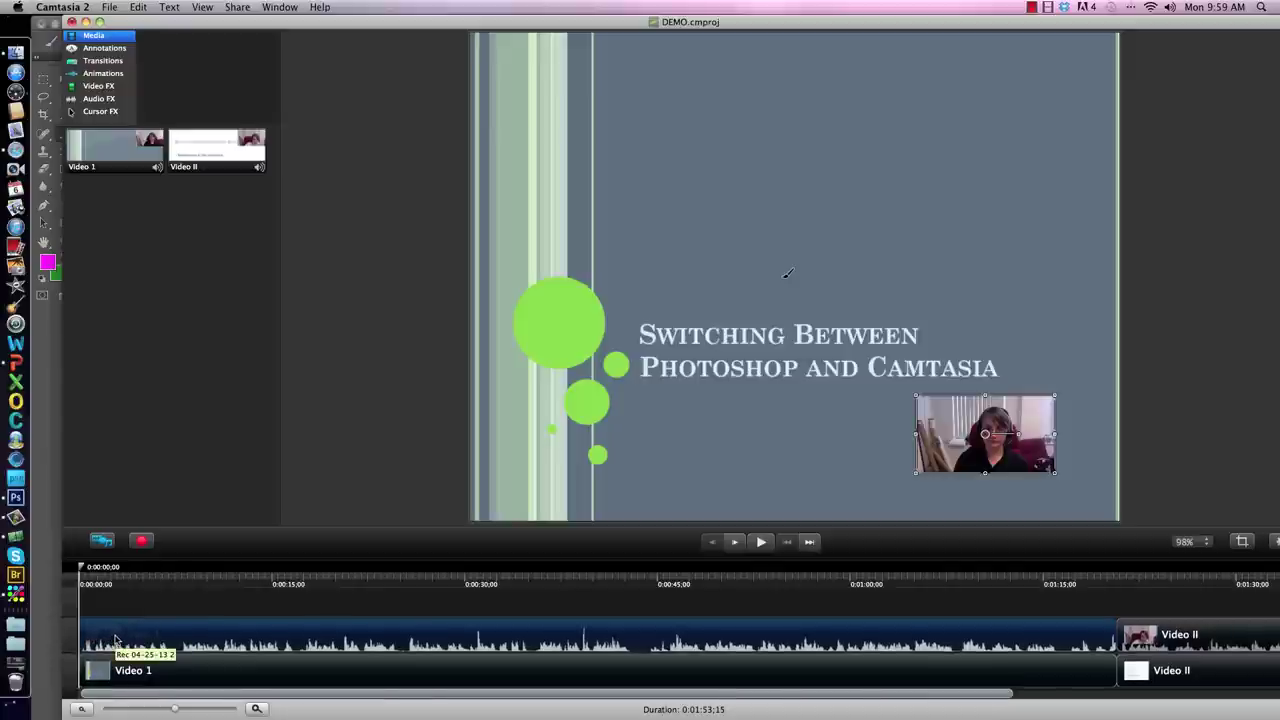
pyautogui.rightClick(117, 639)
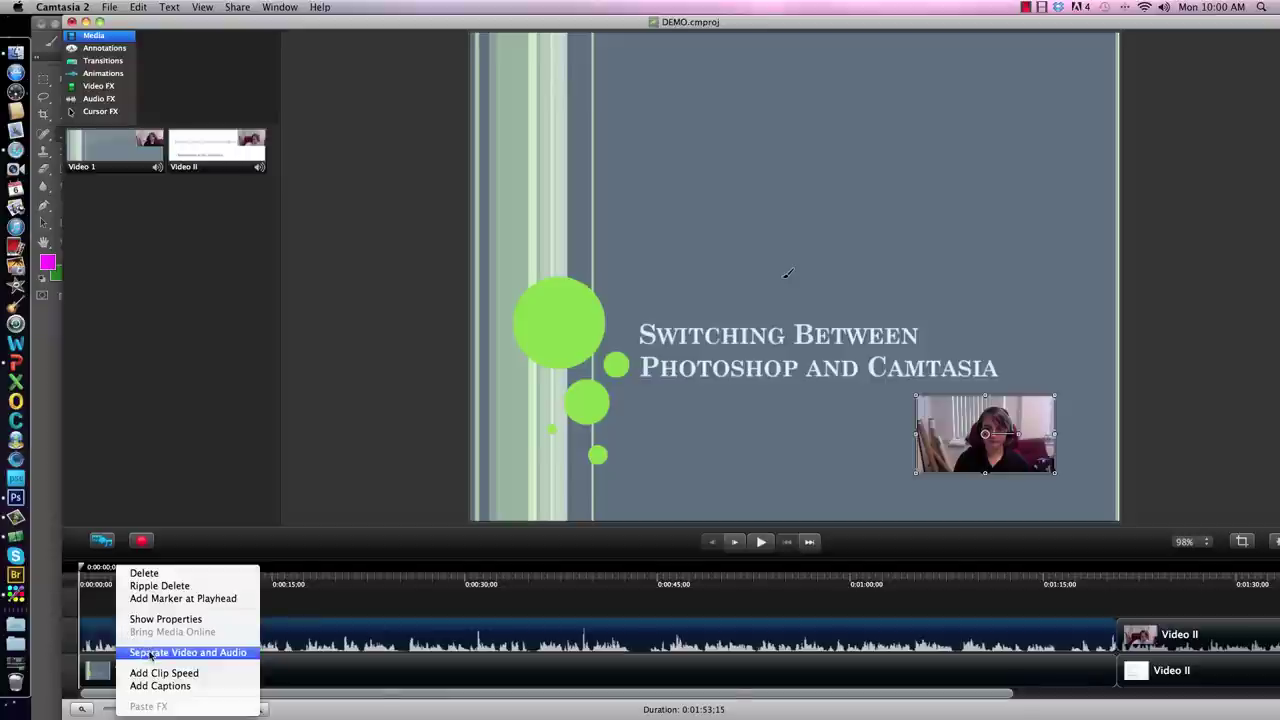
pyautogui.click(150, 653)
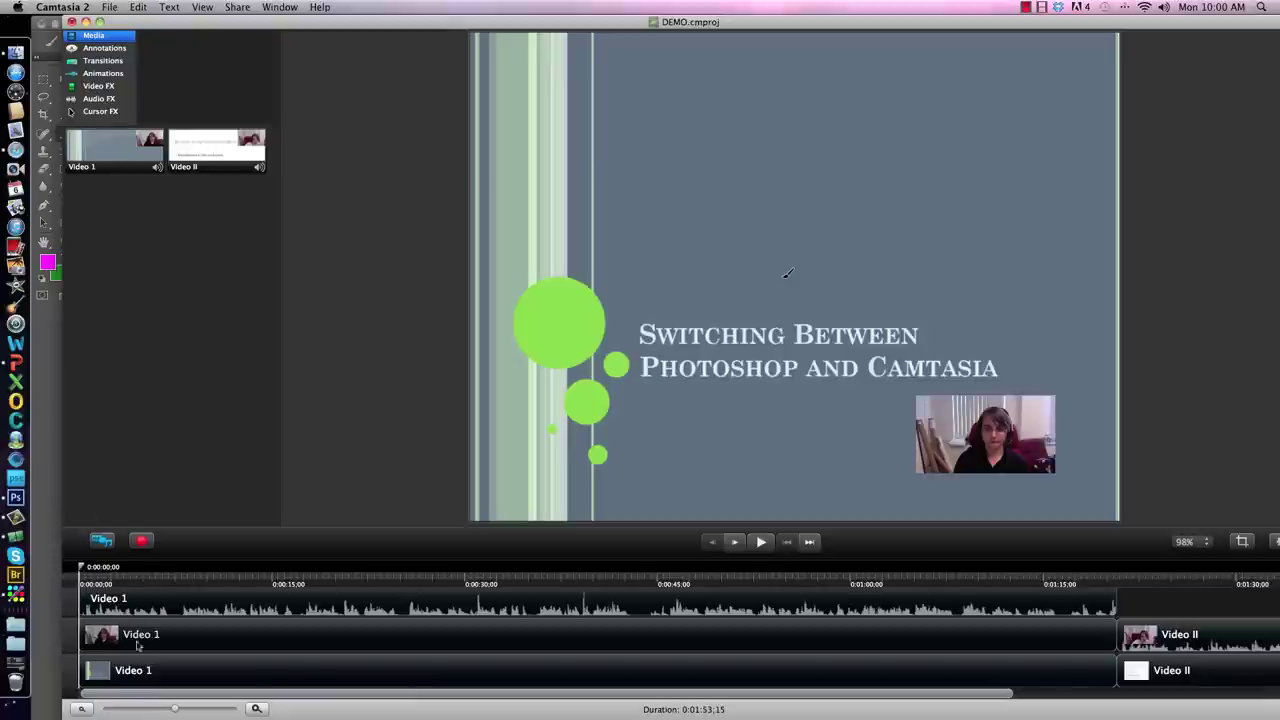
# Separate the Video II clip's audio onto its own track, following Video 1's audio
pyautogui.click(252, 671)
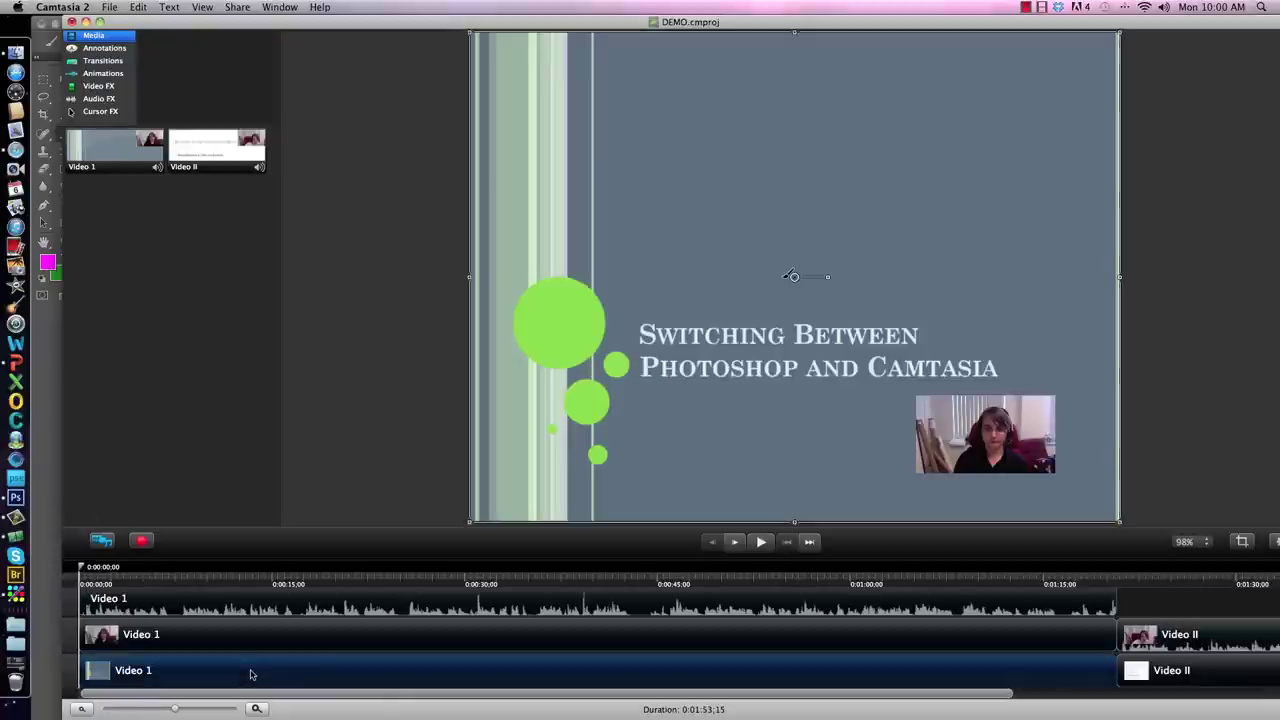
pyautogui.click(218, 640)
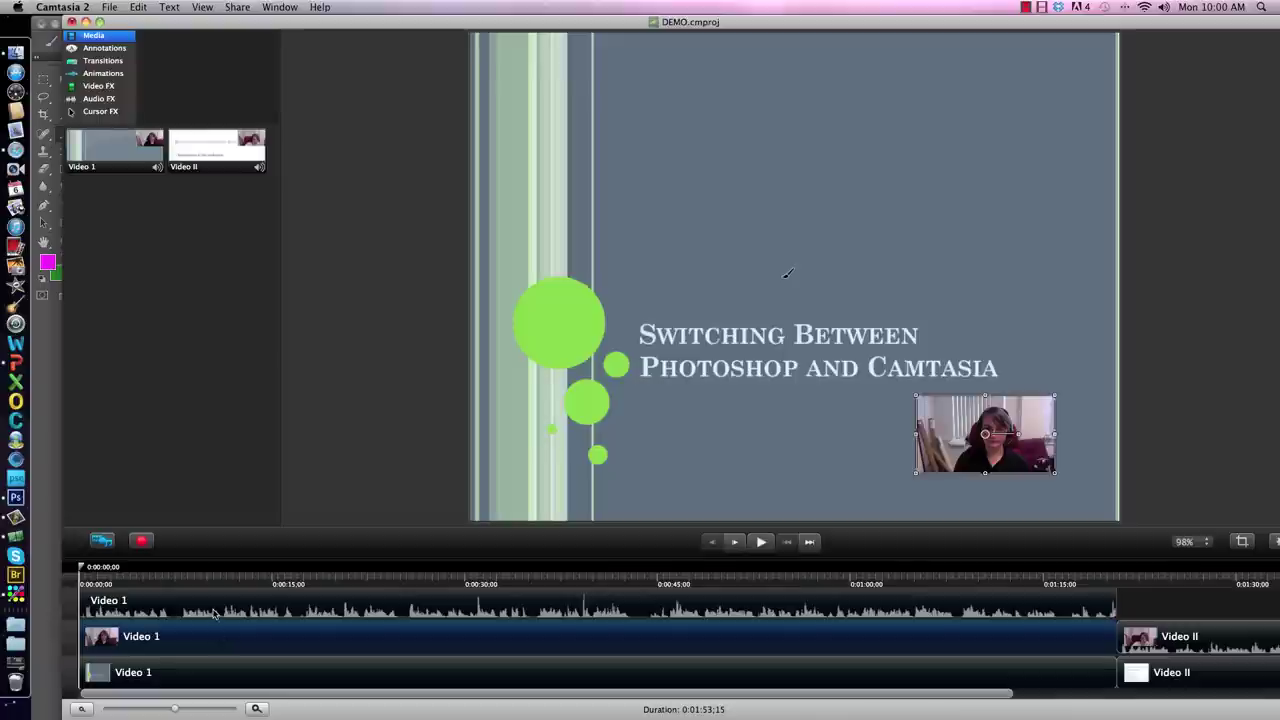
pyautogui.click(215, 614)
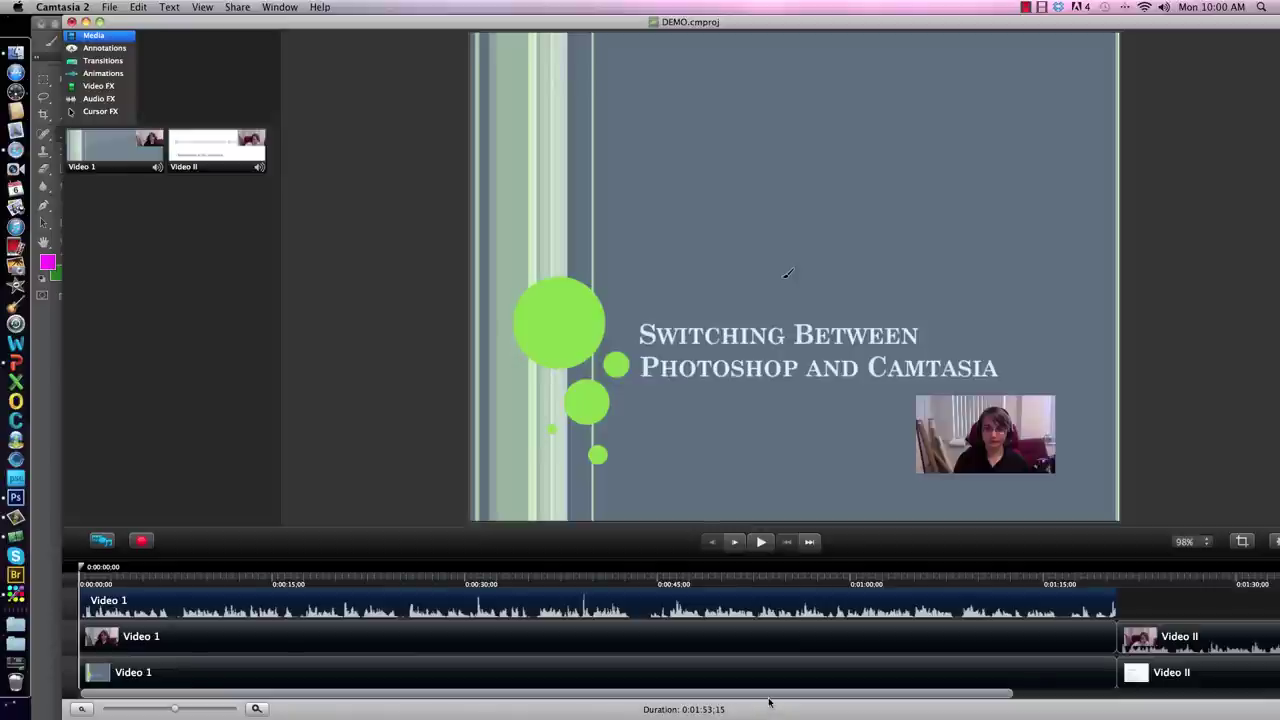
pyautogui.moveTo(906, 702); pyautogui.dragTo(1256, 703)
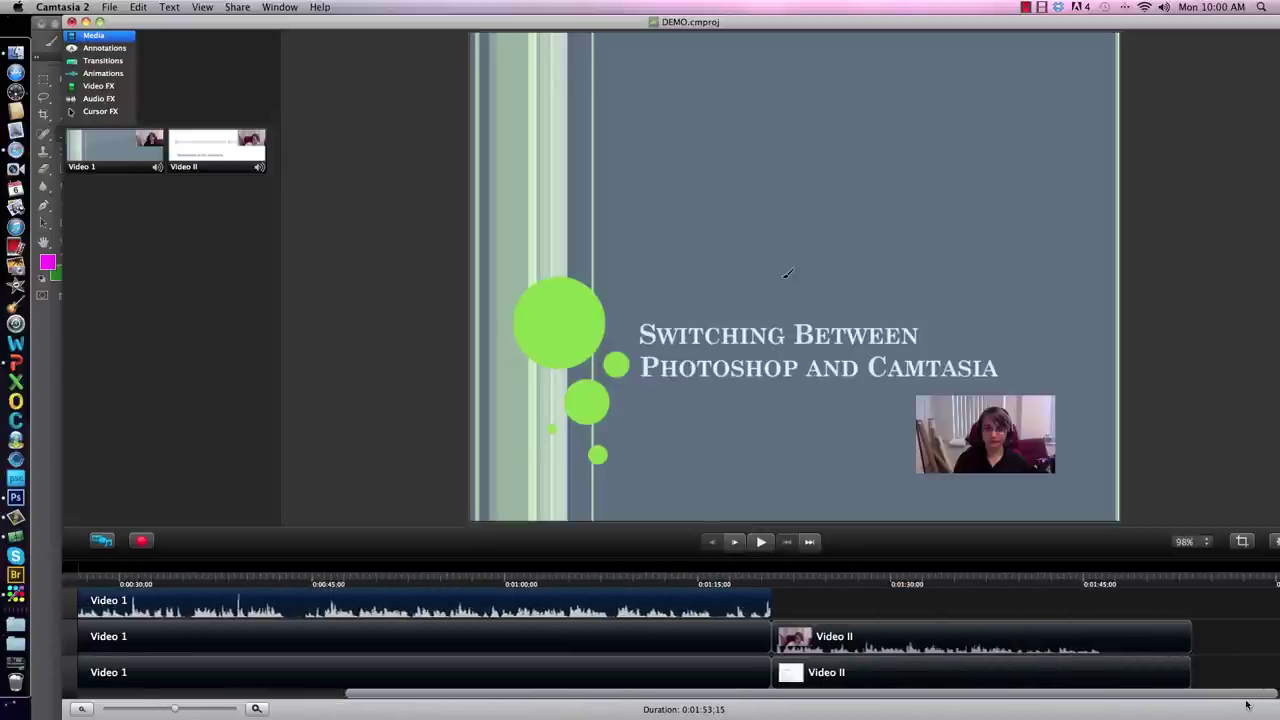
pyautogui.rightClick(884, 646)
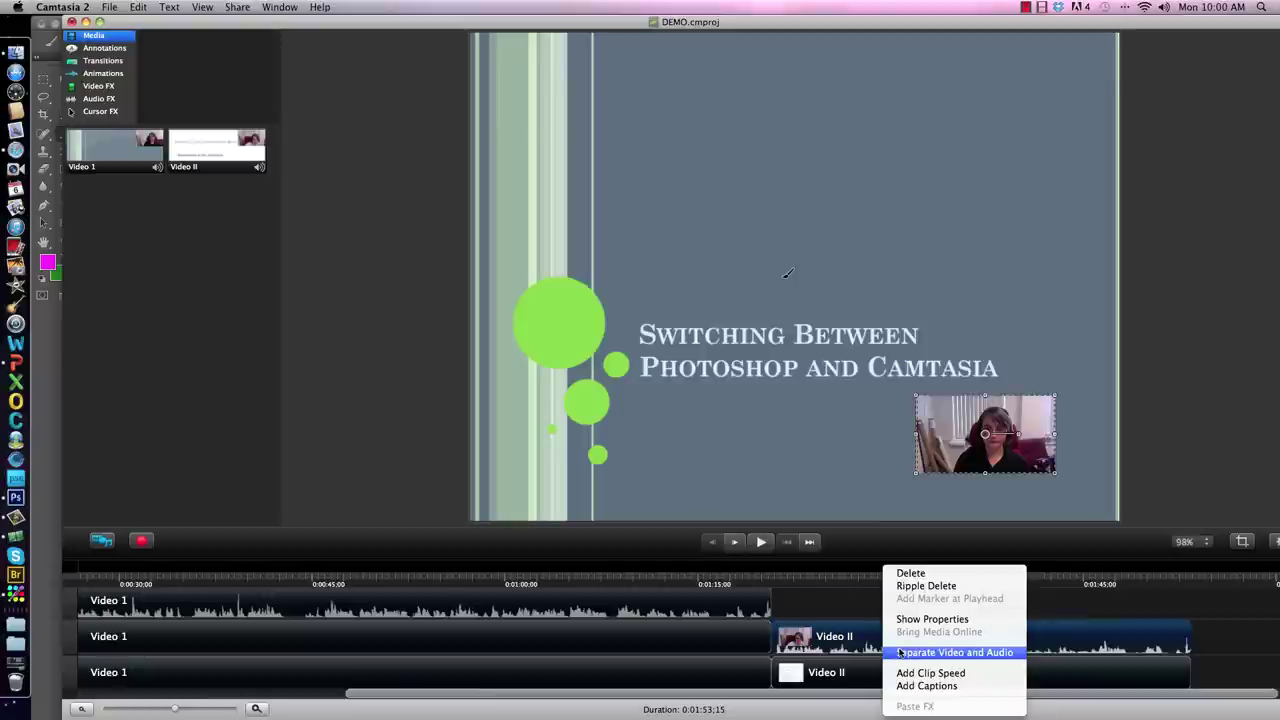
pyautogui.click(899, 652)
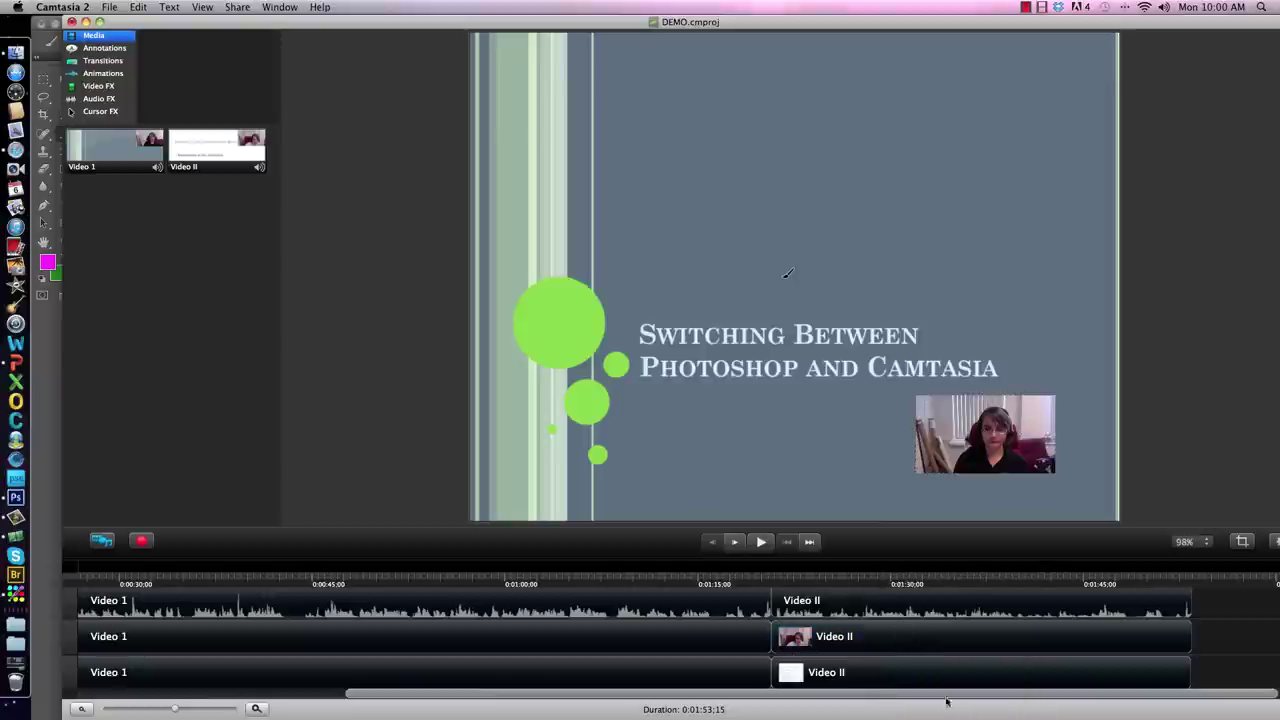
pyautogui.hscroll(-5, 990, 698)
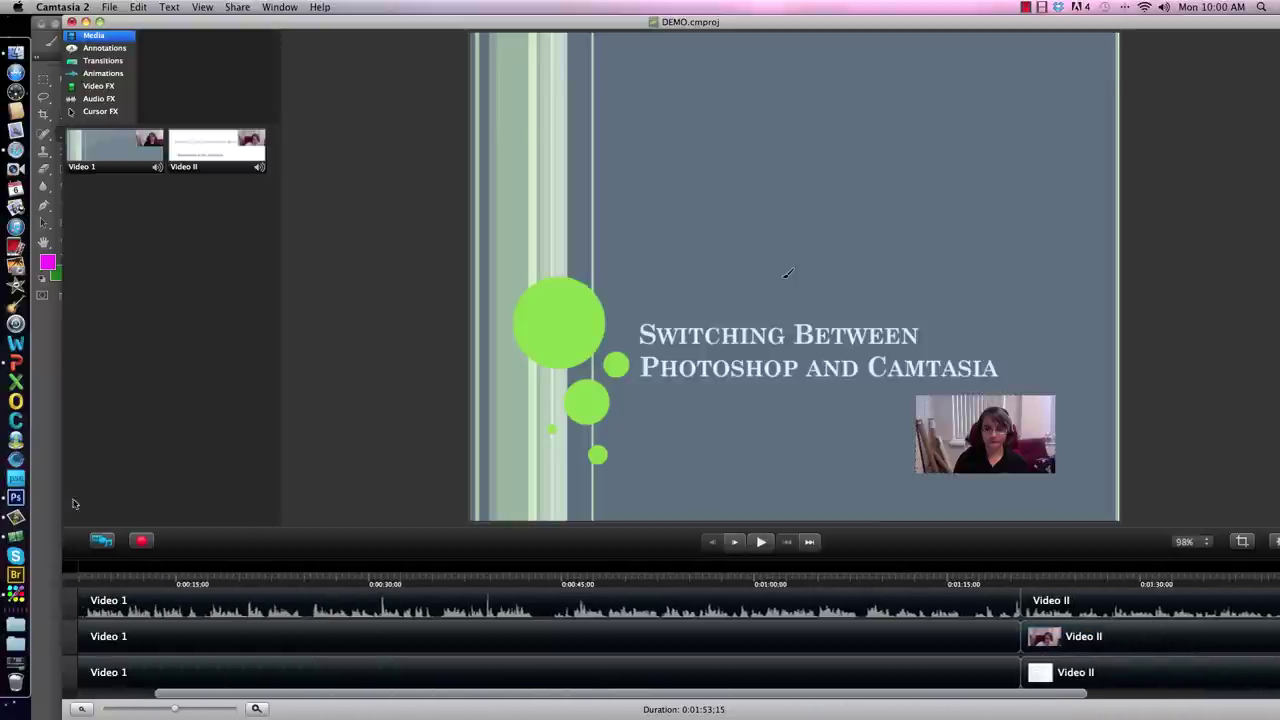
pyautogui.moveTo(342, 692); pyautogui.dragTo(267, 680)
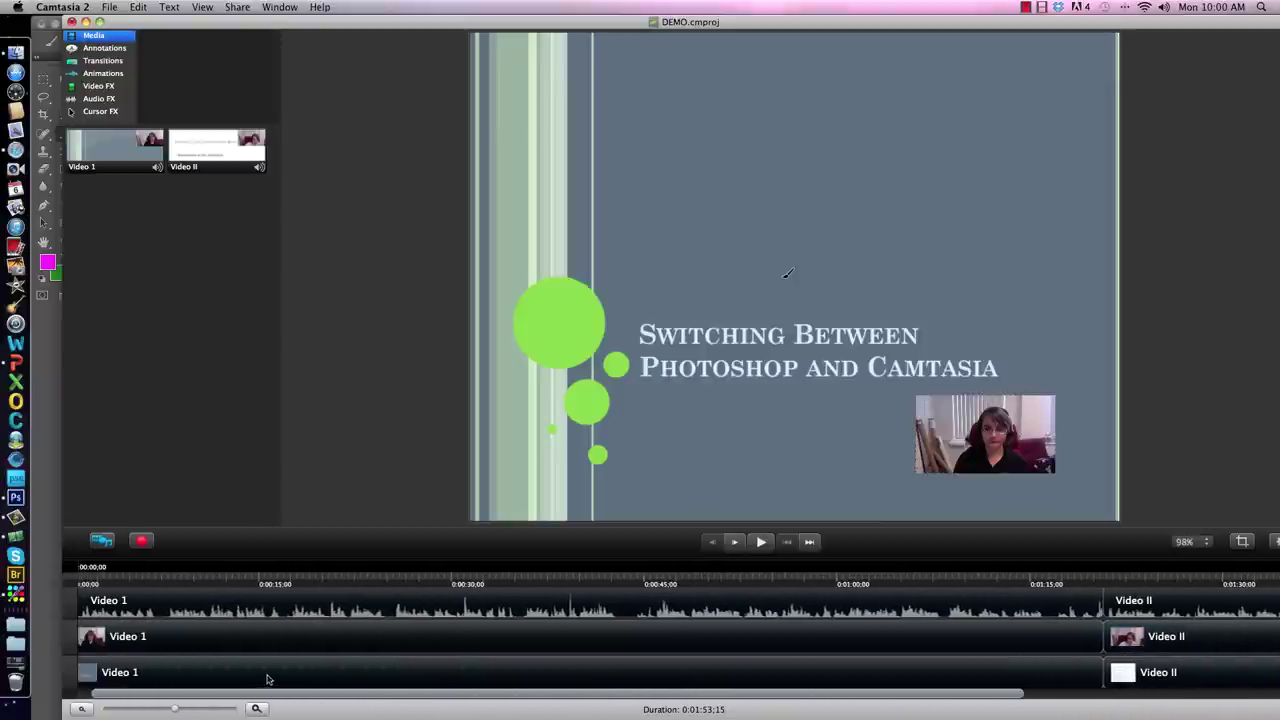
# Move the Video 1 screen recording clip up to the middle track to test the order
pyautogui.click(267, 680)
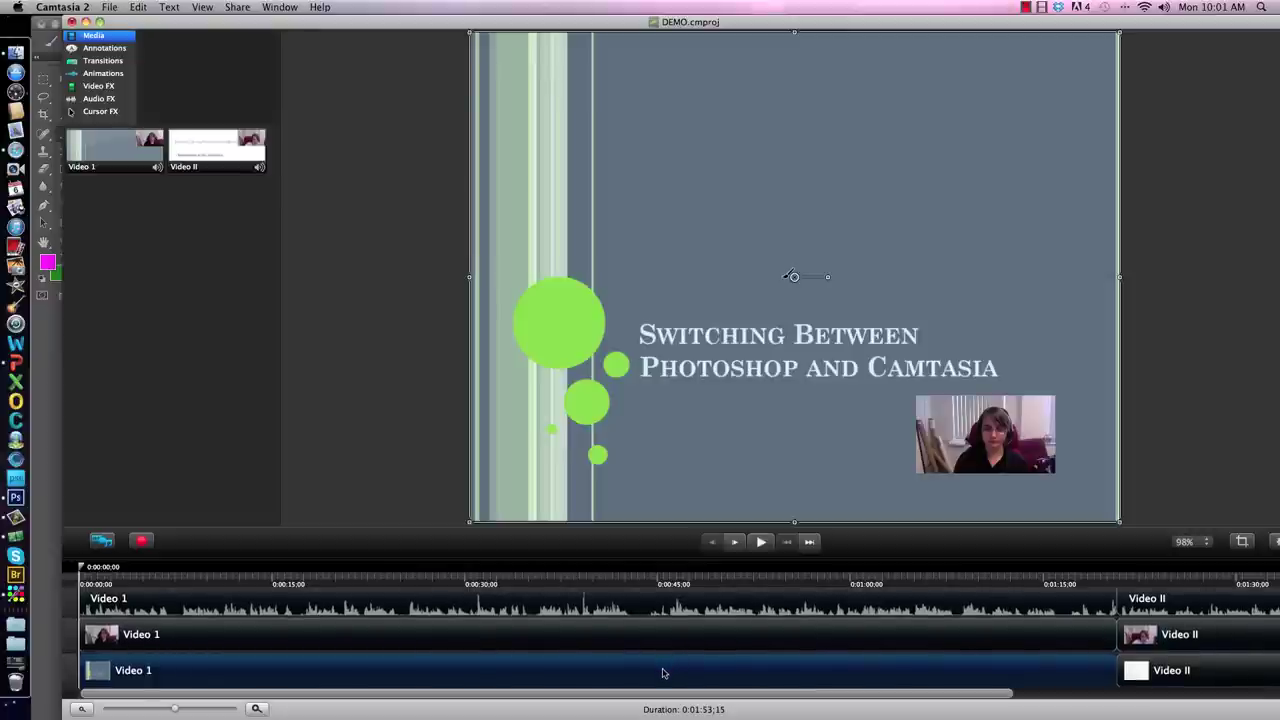
pyautogui.moveTo(660, 662); pyautogui.dragTo(660, 646)
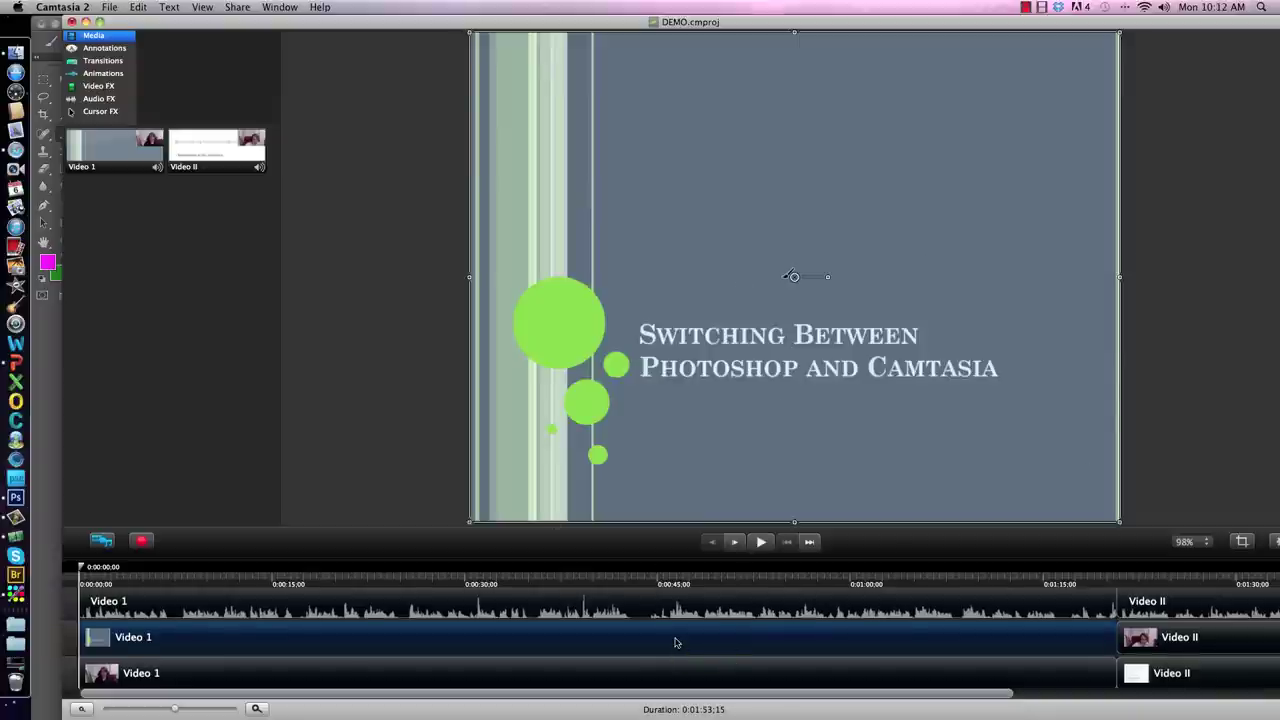
pyautogui.scroll(2, 675, 641)
pyautogui.scroll(-2, 675, 652)
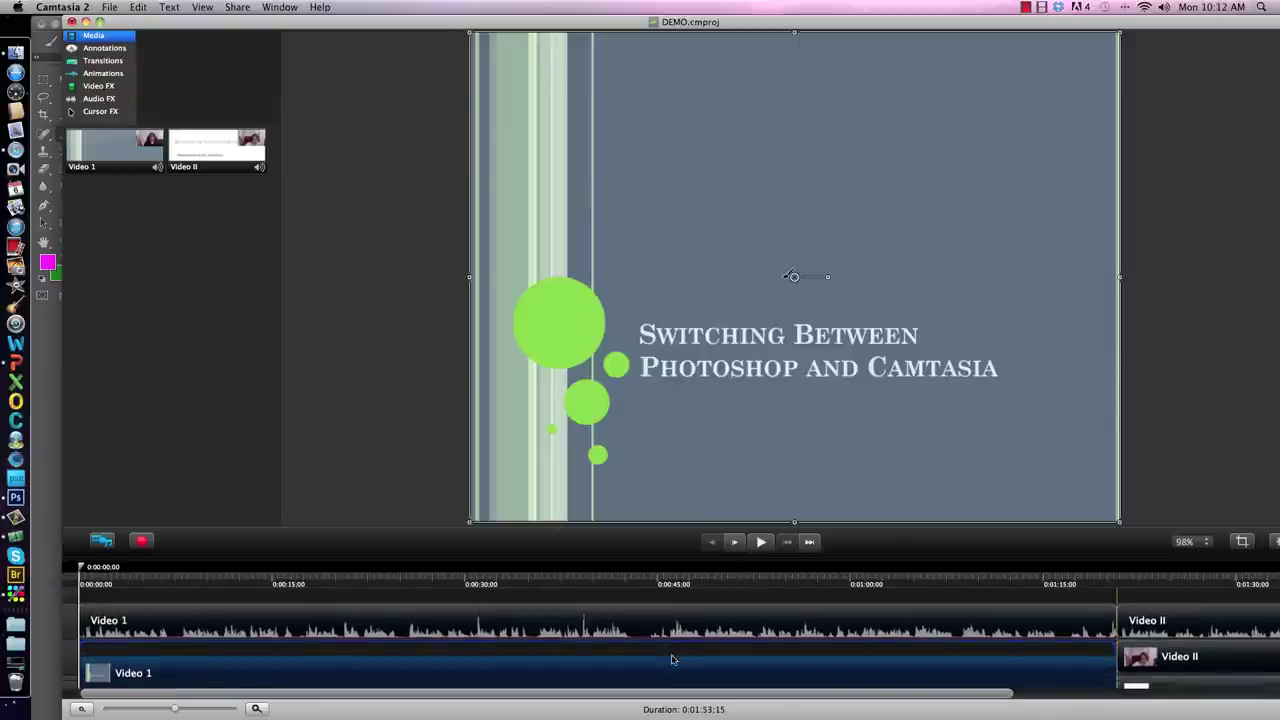
# Put the webcam clip back on the middle track and set the playhead about seven seconds in
pyautogui.moveTo(655, 665); pyautogui.dragTo(614, 677)
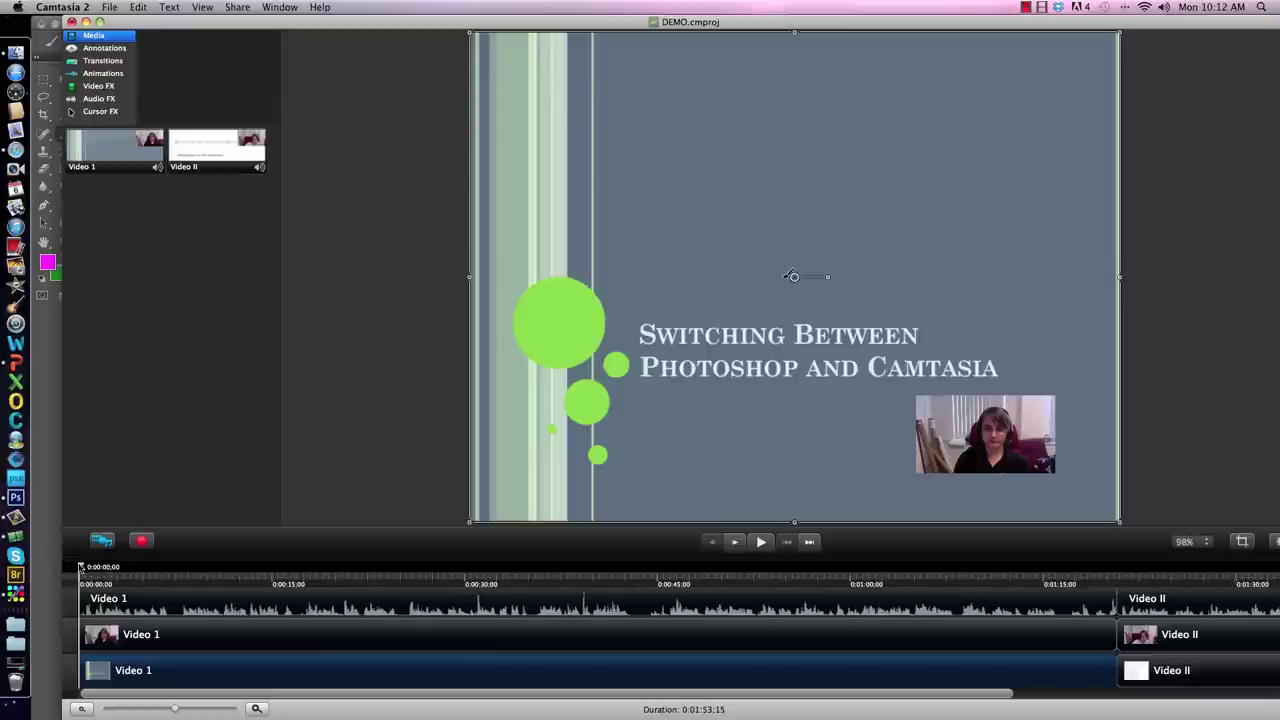
pyautogui.moveTo(80, 567); pyautogui.dragTo(121, 578)
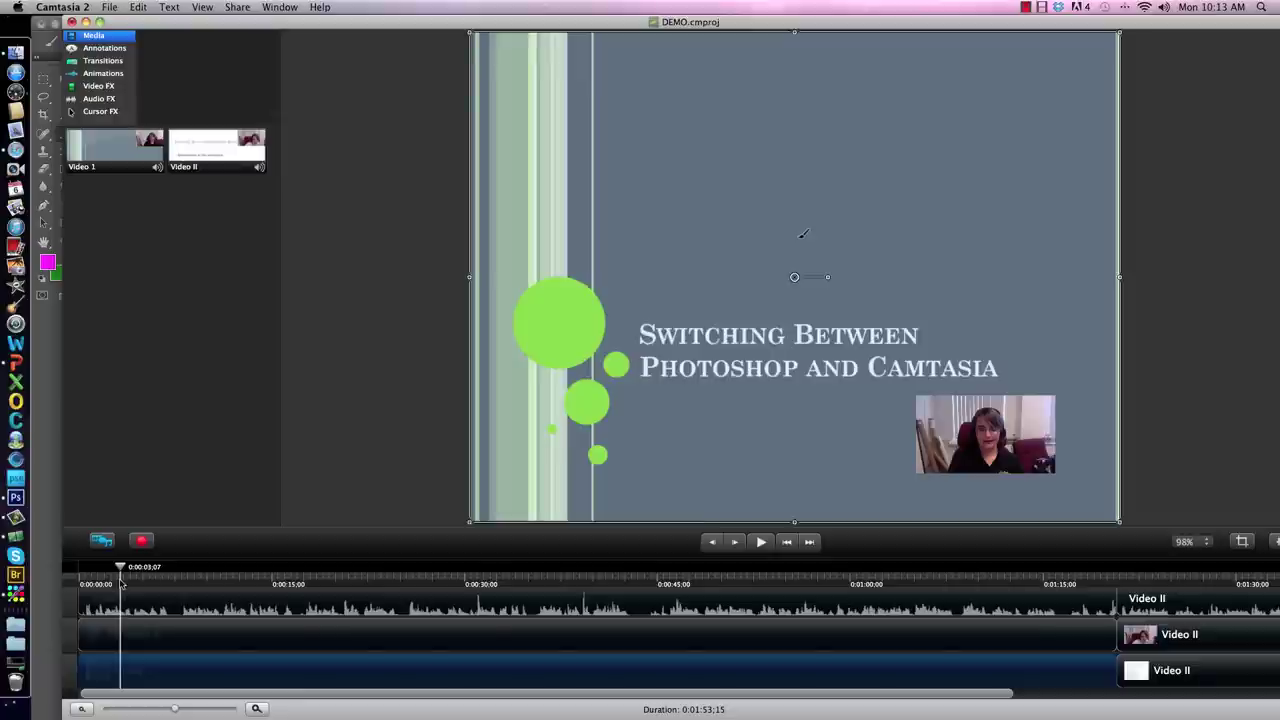
pyautogui.moveTo(121, 585); pyautogui.dragTo(157, 572)
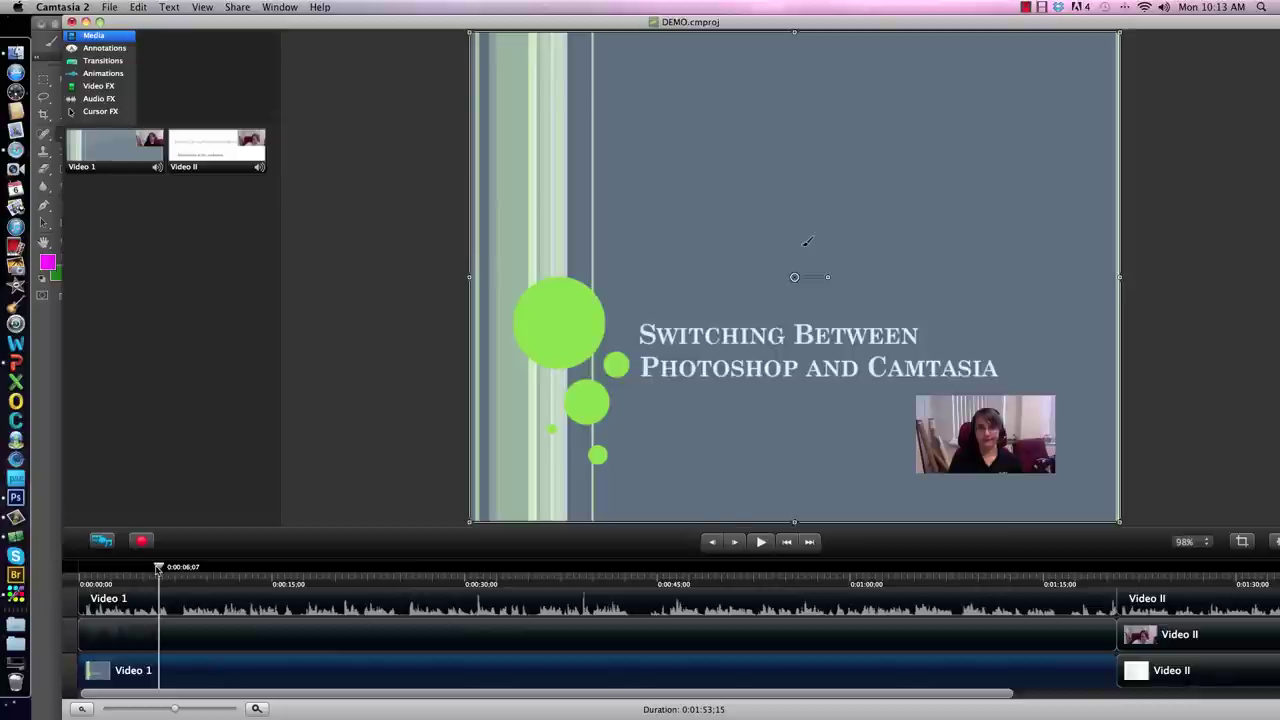
# Split all tracks at the six-second playhead and delete the intro parts before the cut
pyautogui.rightClick(157, 569)
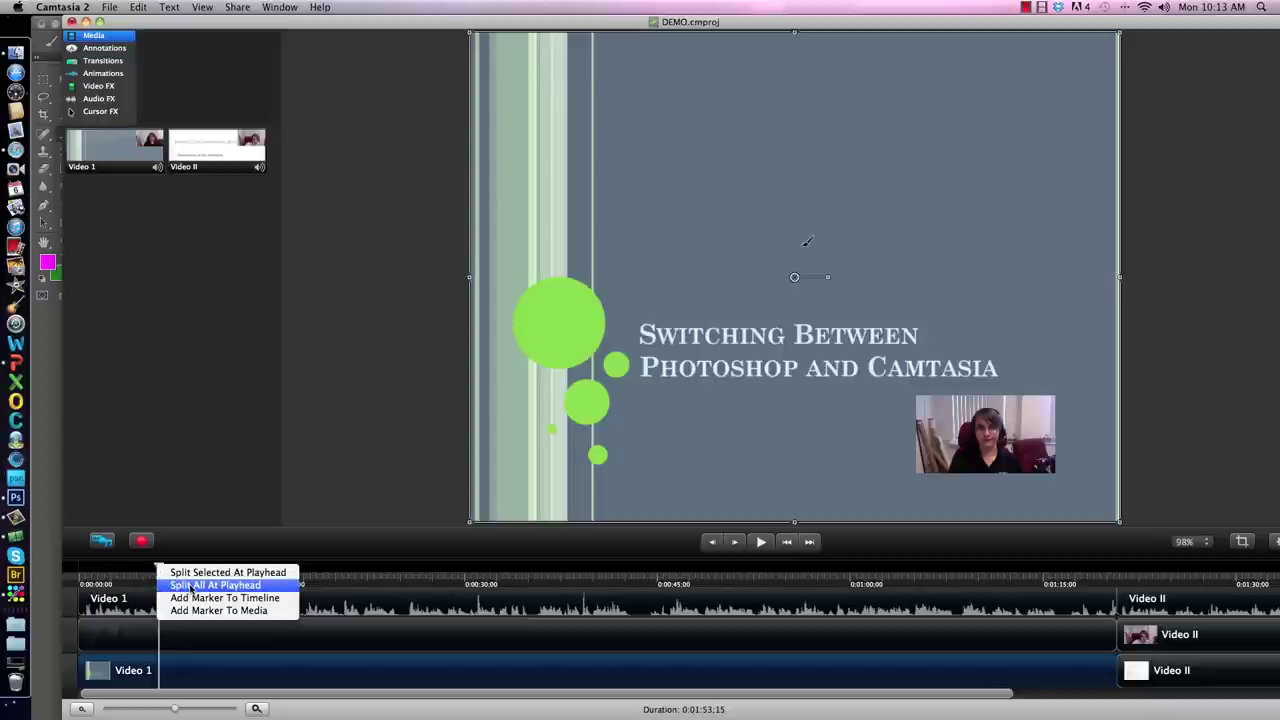
pyautogui.click(192, 586)
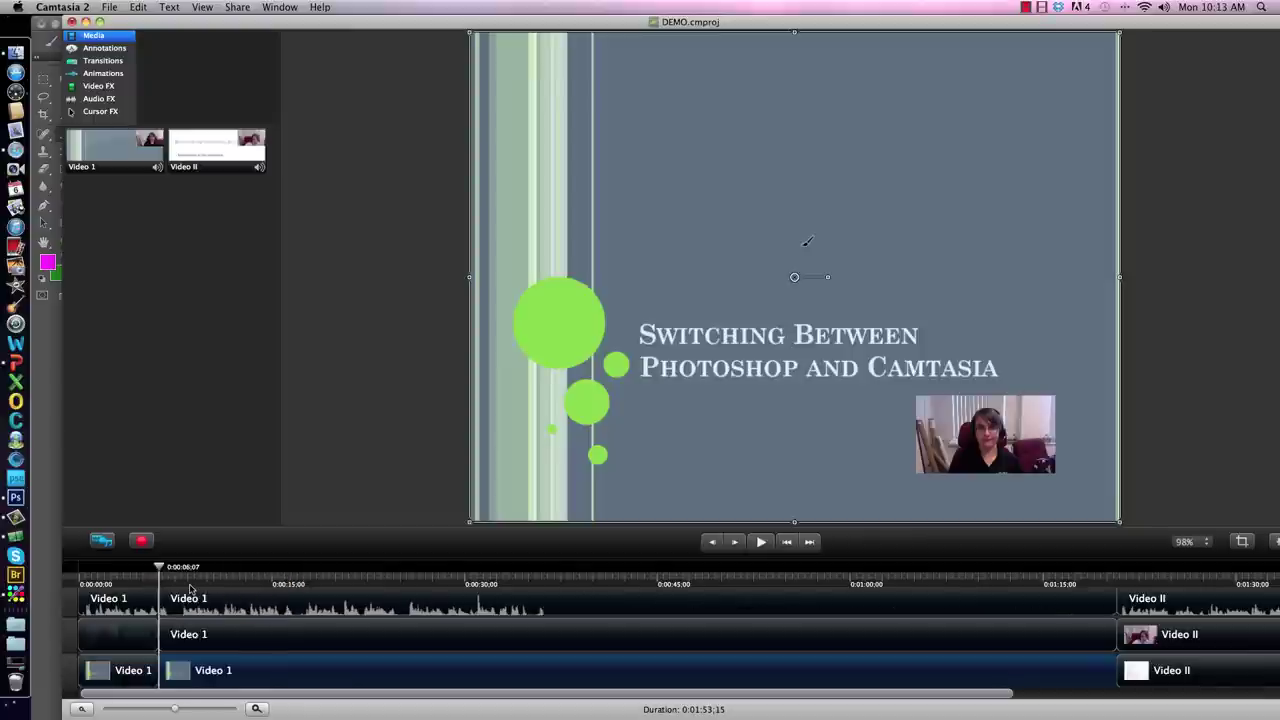
pyautogui.press('Delete')
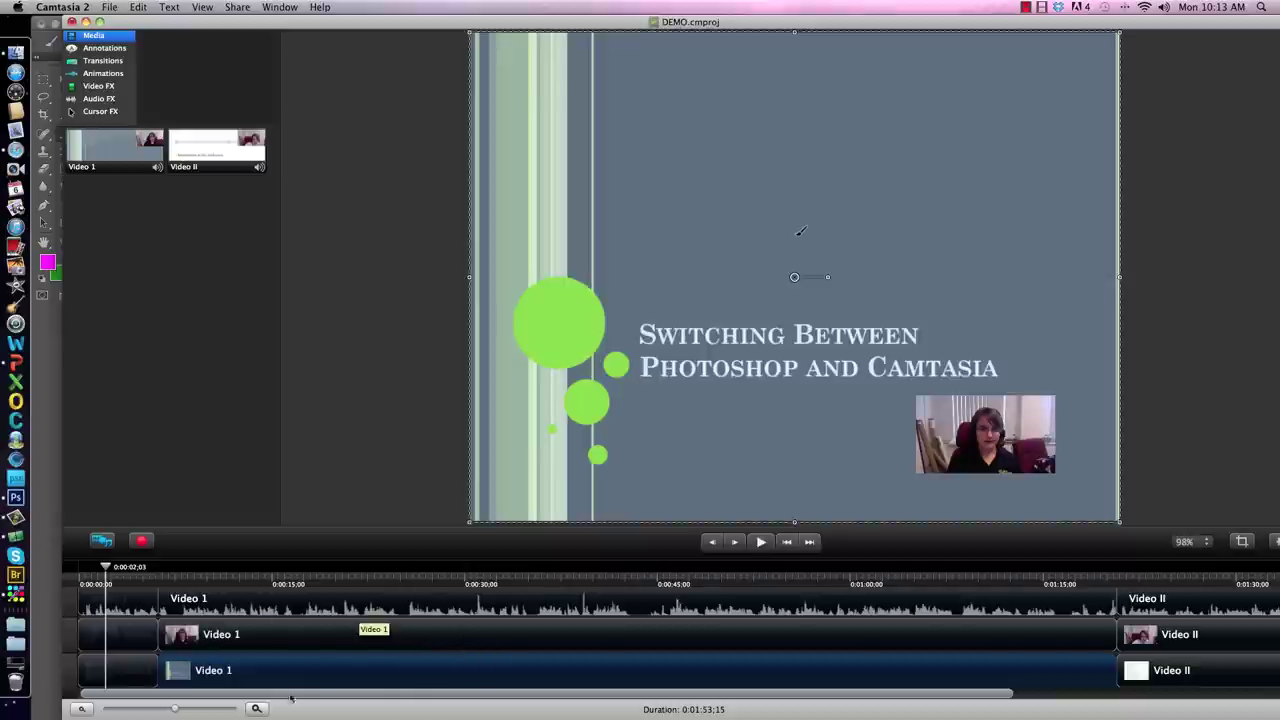
# Rearrange the Video 1 clips, returning the short leftover piece to the start of its track
pyautogui.moveTo(229, 683); pyautogui.dragTo(218, 625)
pyautogui.click(209, 614)
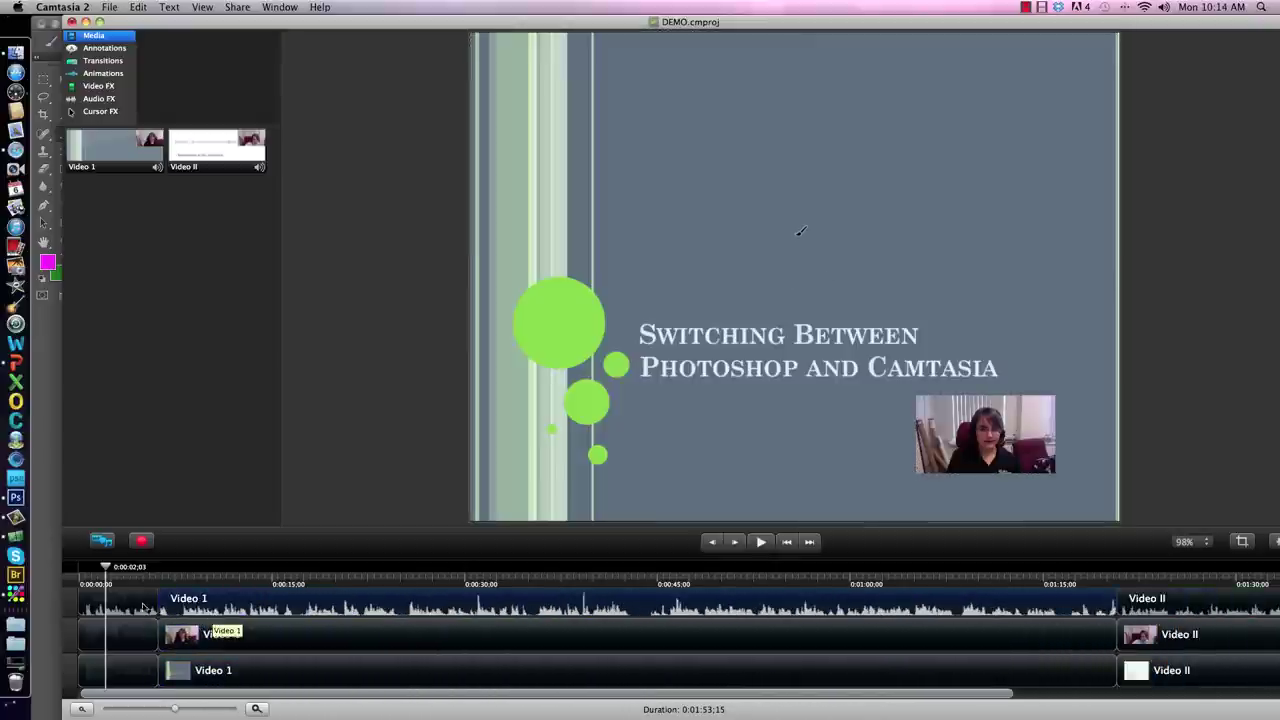
pyautogui.moveTo(143, 607); pyautogui.dragTo(140, 643)
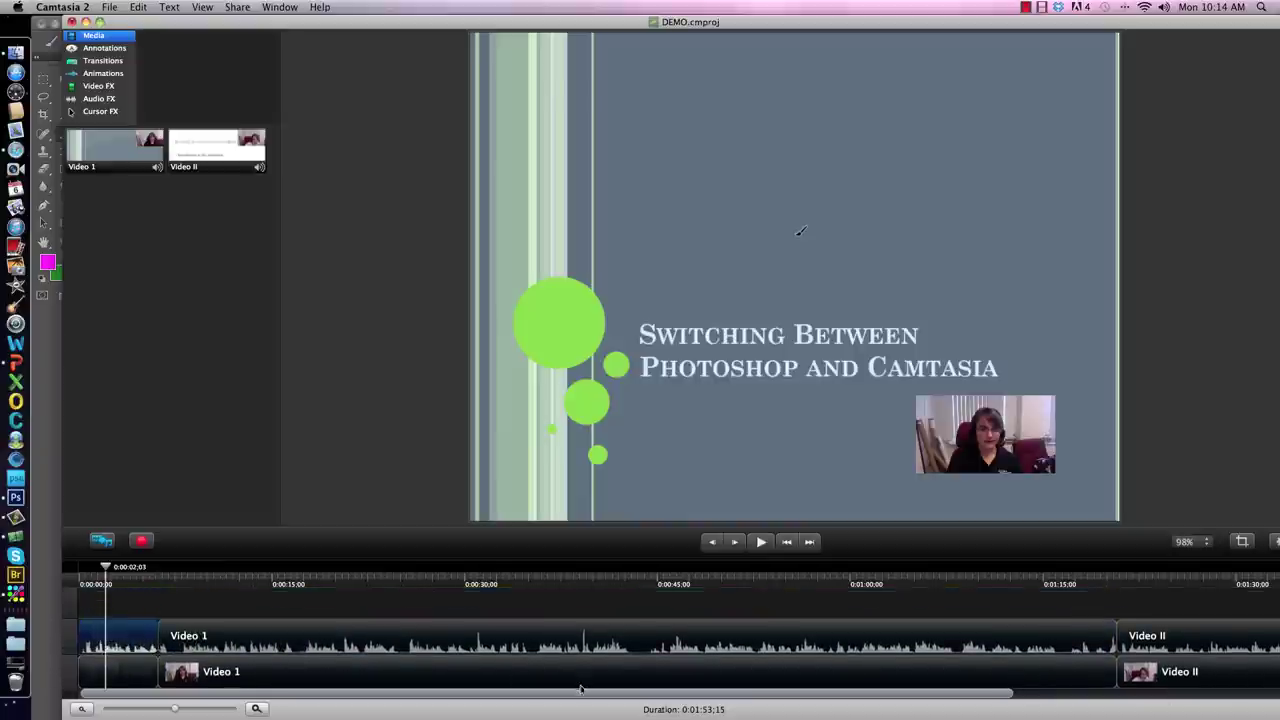
pyautogui.scroll(-1, 583, 688)
pyautogui.click(308, 628)
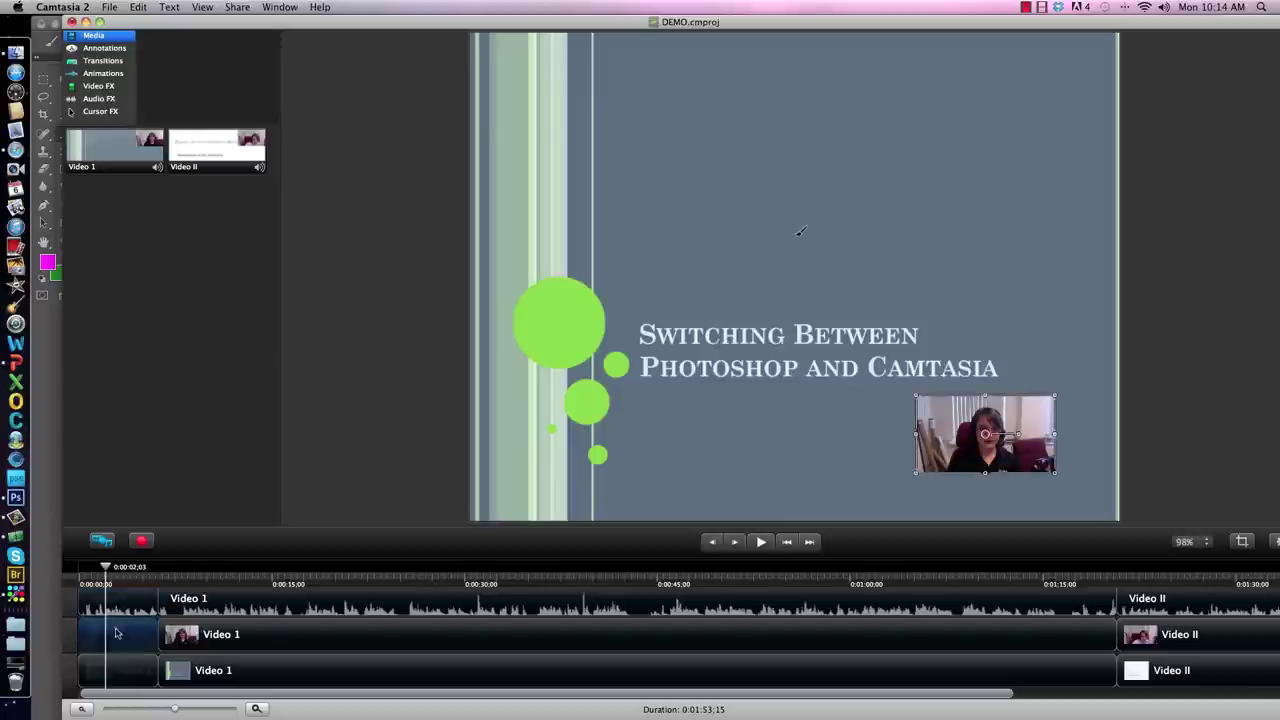
pyautogui.moveTo(319, 628); pyautogui.dragTo(120, 632)
# Split all tracks at 0:00:08;22 and select the short piece before the cut
pyautogui.moveTo(110, 568); pyautogui.dragTo(185, 588)
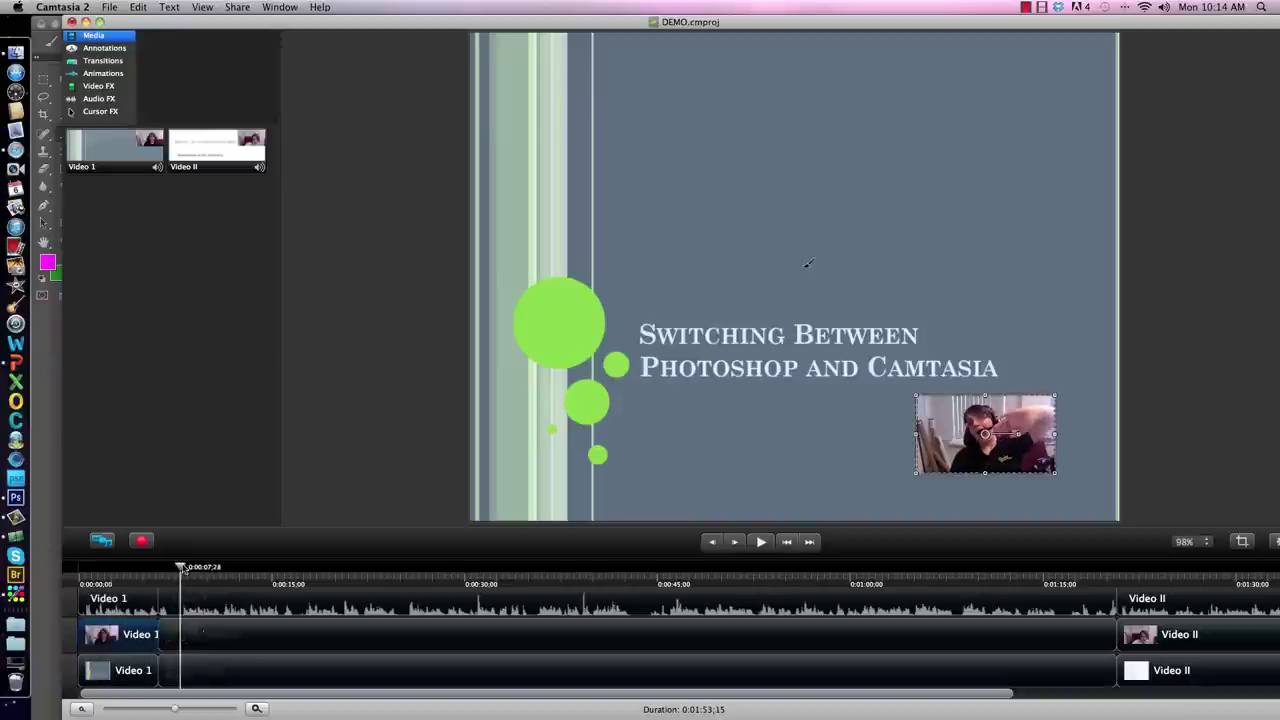
pyautogui.moveTo(181, 568)
pyautogui.mouseDown()
pyautogui.moveTo(143, 568)
pyautogui.moveTo(192, 568)
pyautogui.mouseUp()
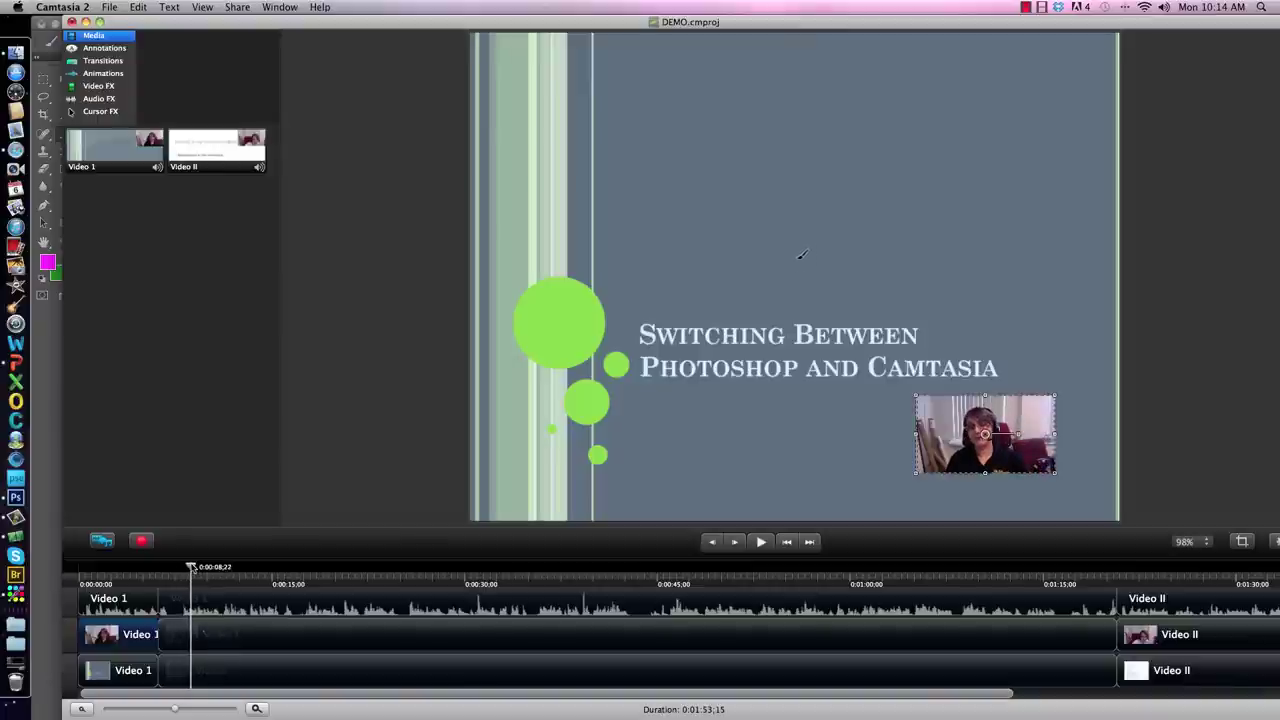
pyautogui.rightClick(191, 567)
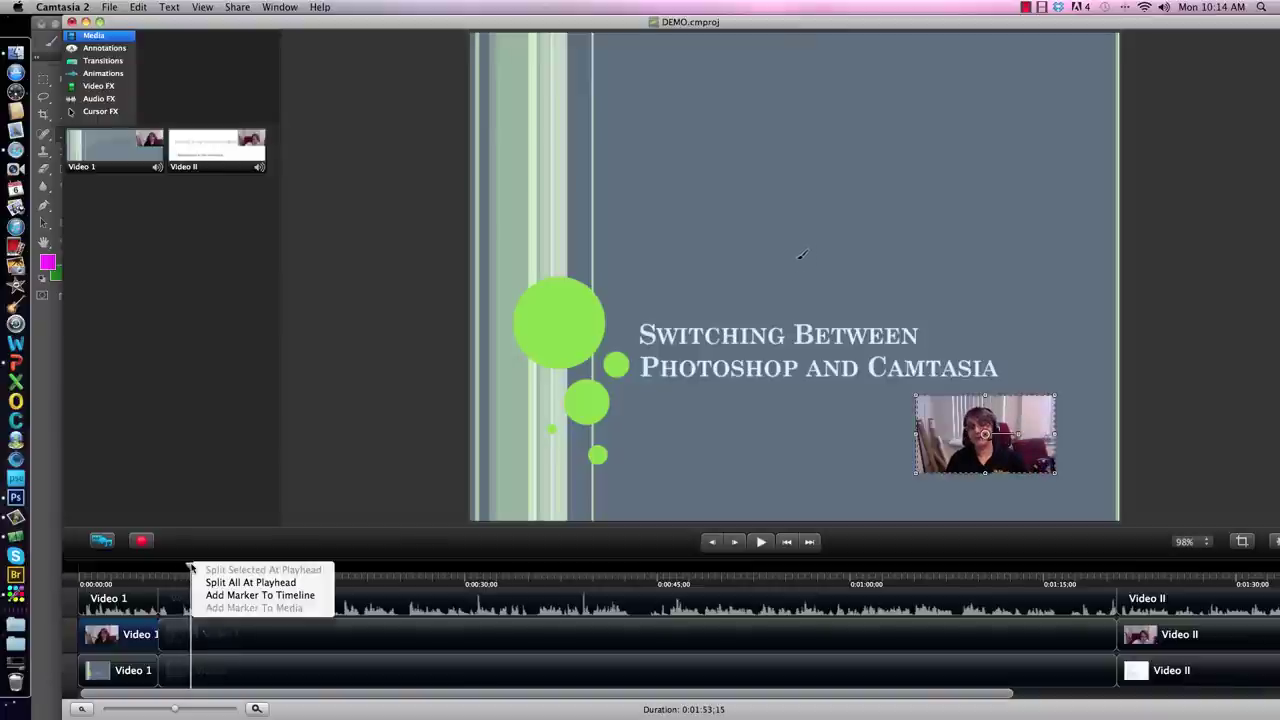
pyautogui.click(237, 583)
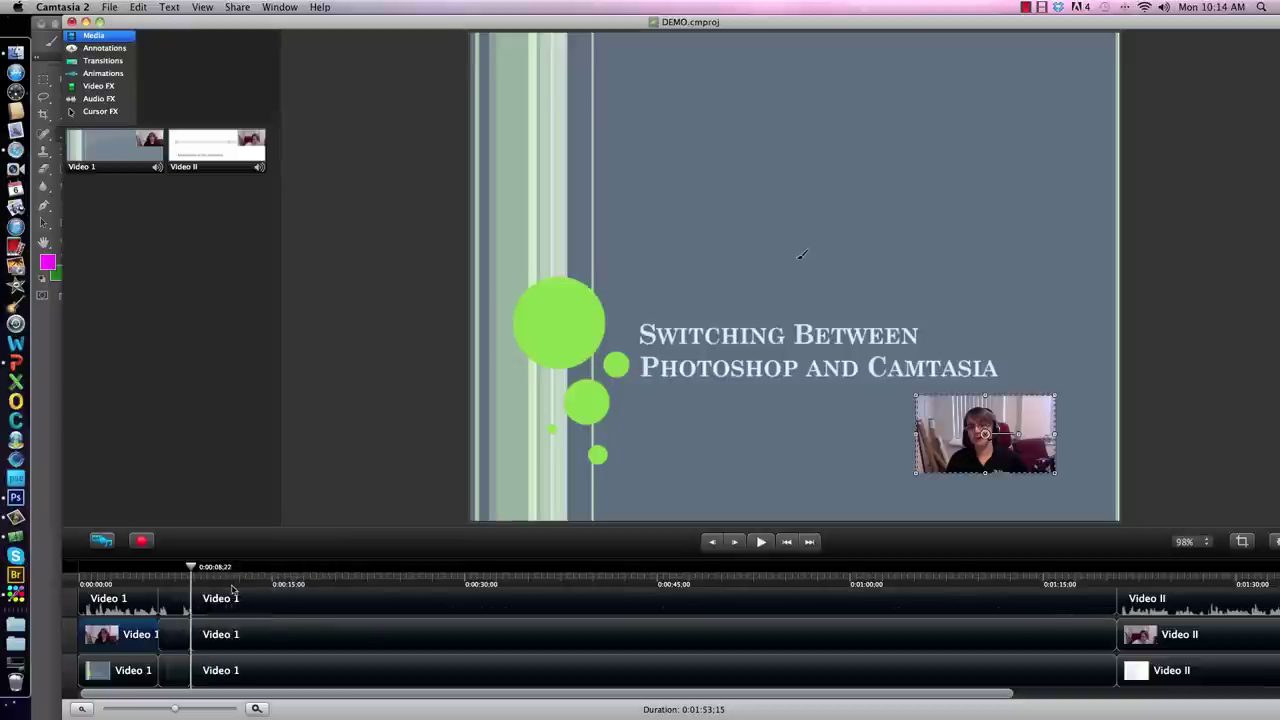
pyautogui.click(171, 600)
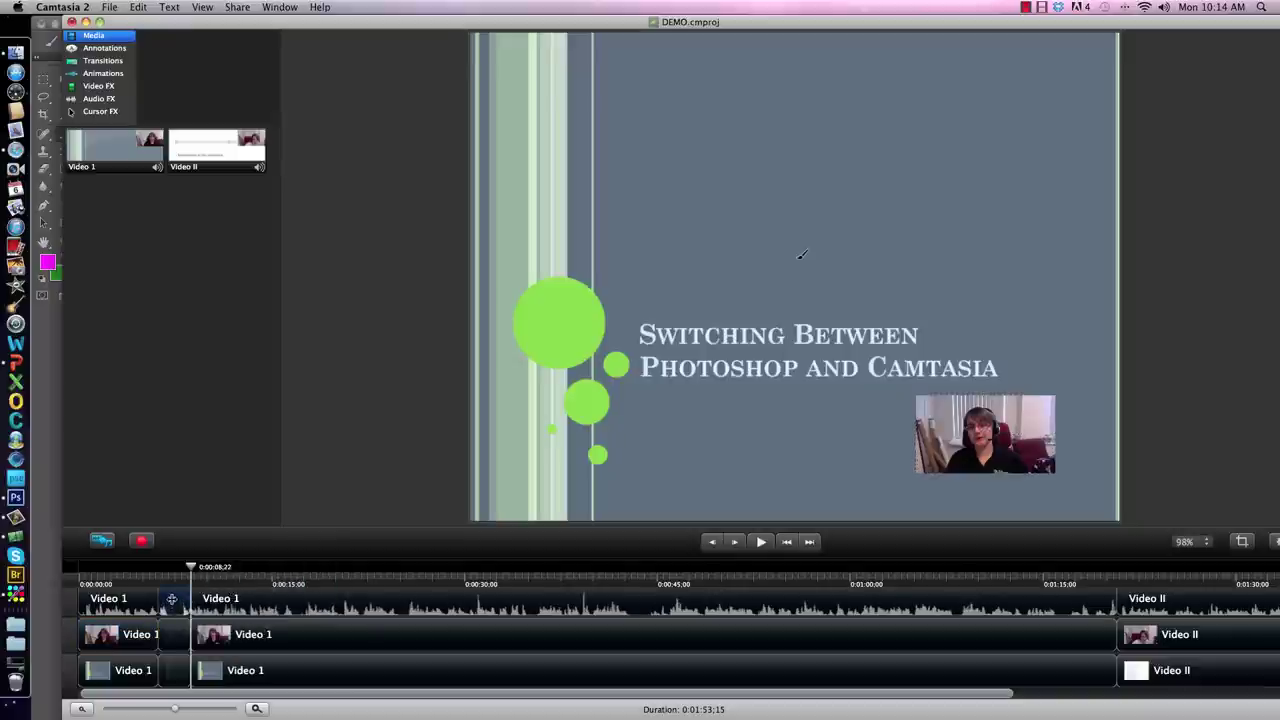
pyautogui.click(170, 638)
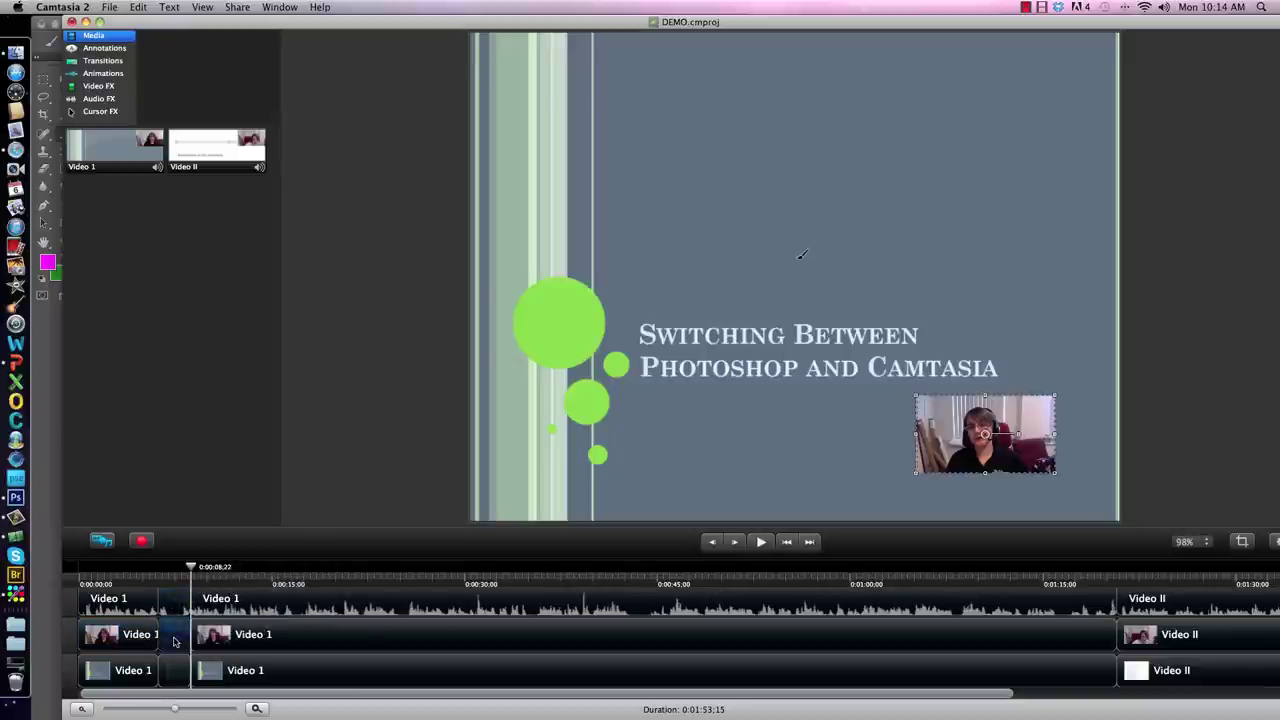
pyautogui.scroll(2, 167, 638)
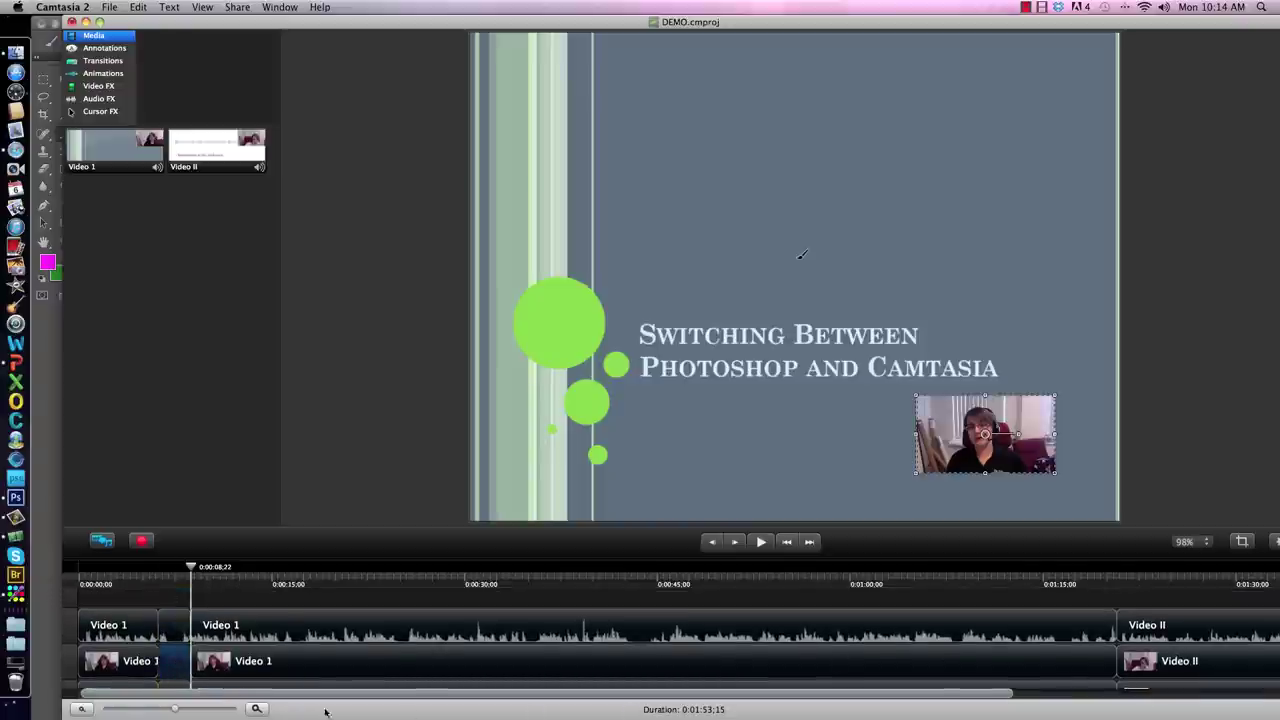
pyautogui.scroll(-2, 172, 640)
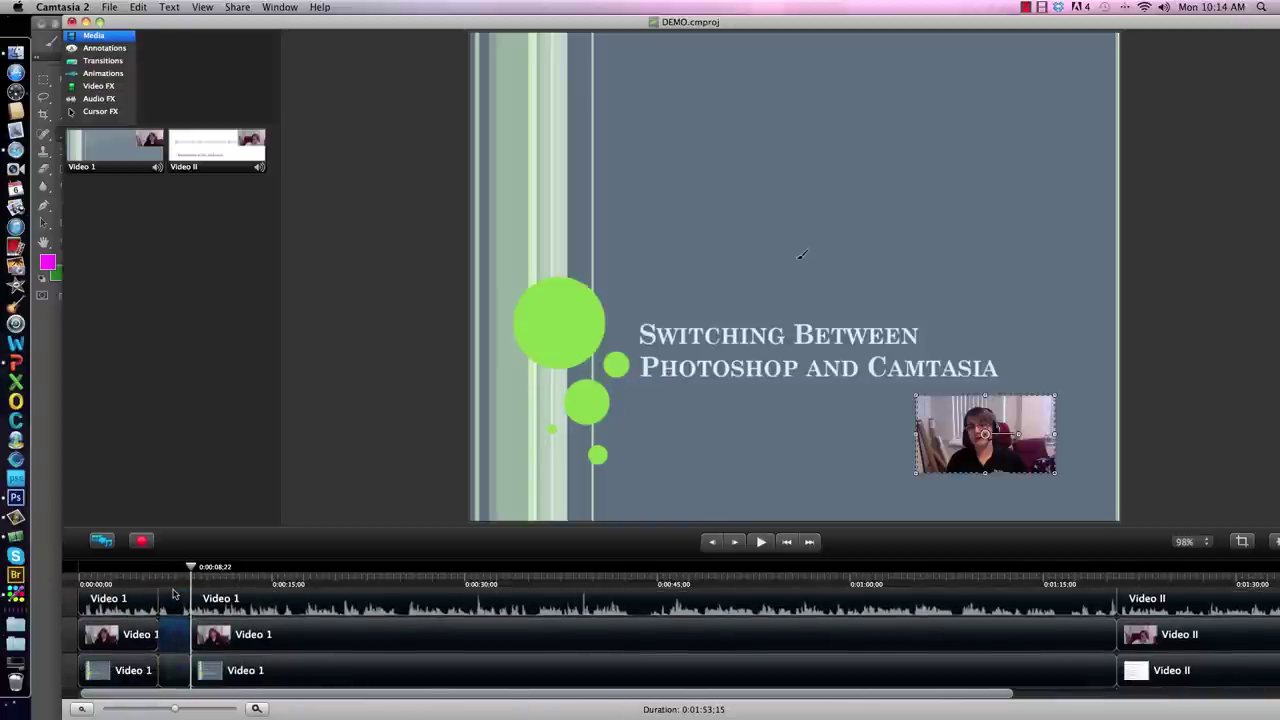
pyautogui.scroll(2, 172, 594)
pyautogui.scroll(-2, 172, 594)
pyautogui.scroll(2, 172, 592)
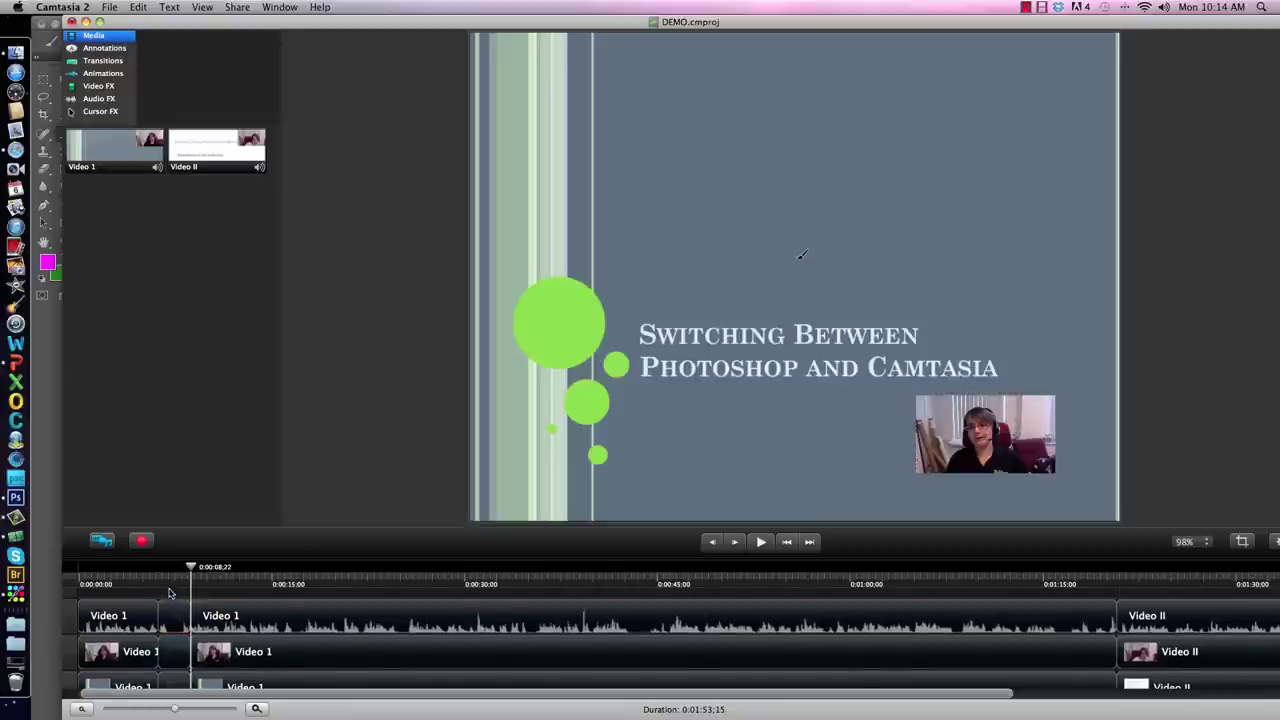
# Ripple-delete the short intro piece across all three tracks, closing the gap
pyautogui.moveTo(170, 594); pyautogui.dragTo(175, 685)
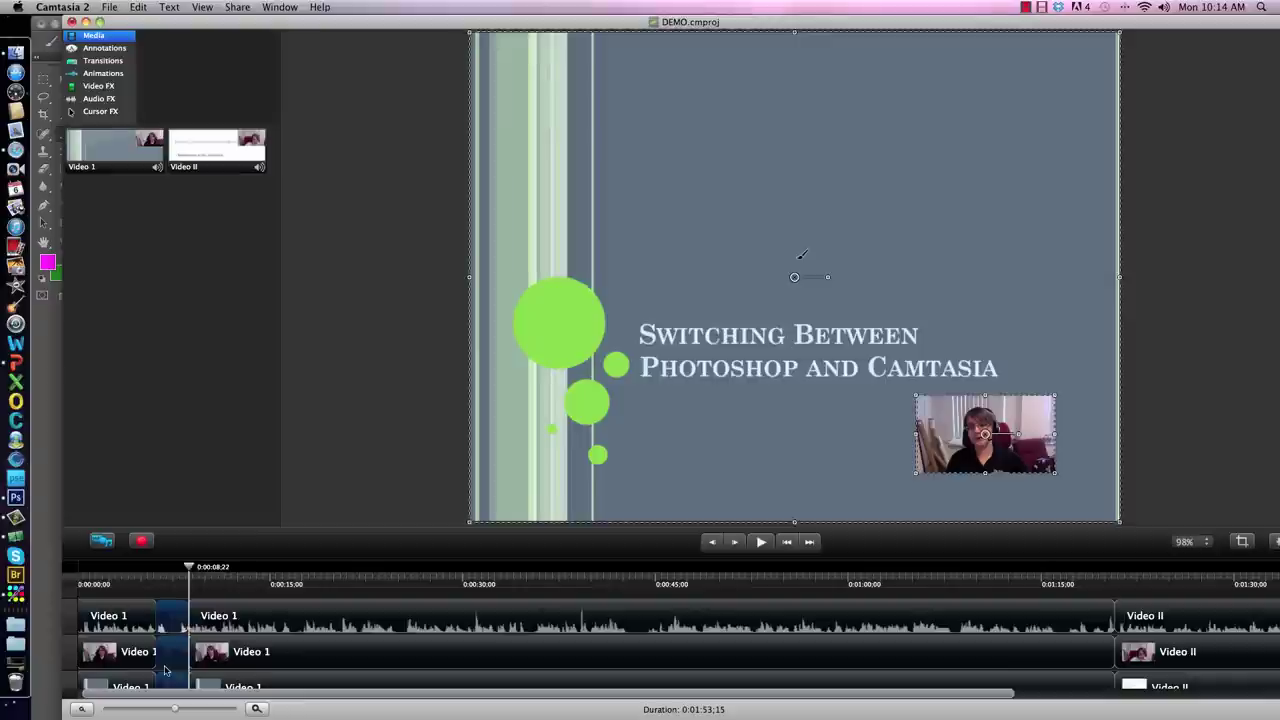
pyautogui.moveTo(166, 670); pyautogui.dragTo(176, 670)
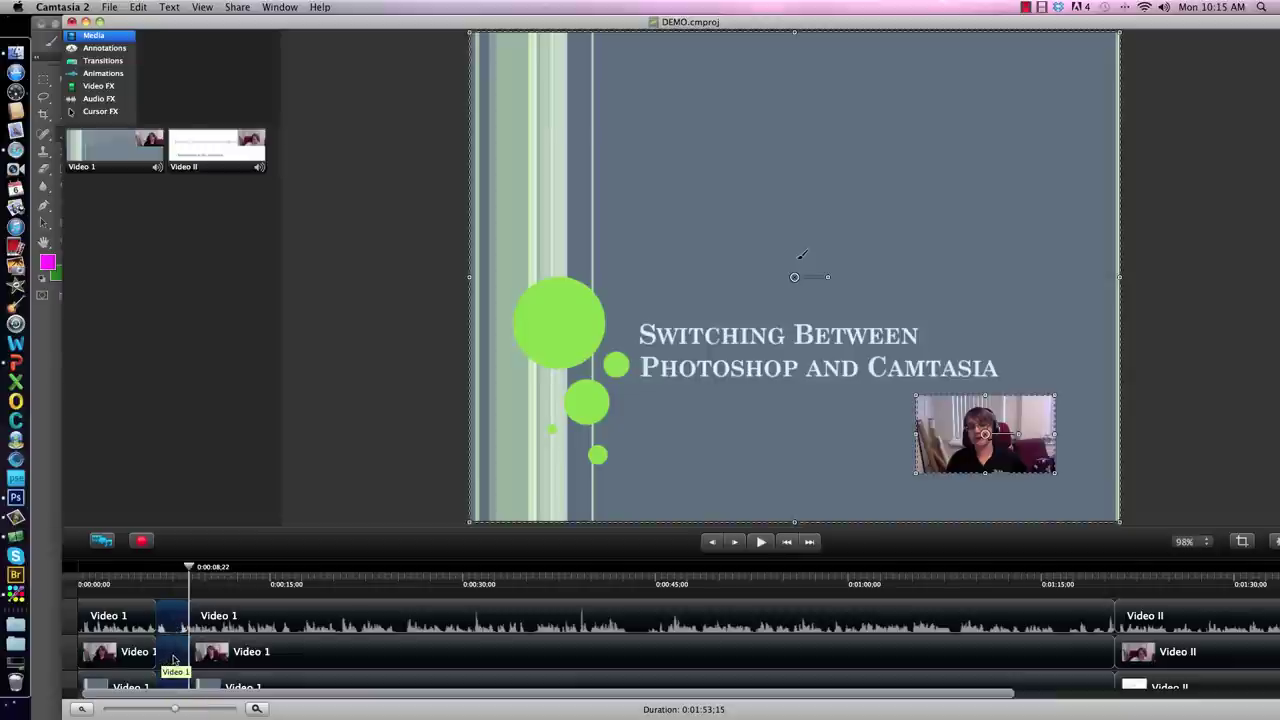
pyautogui.rightClick(174, 659)
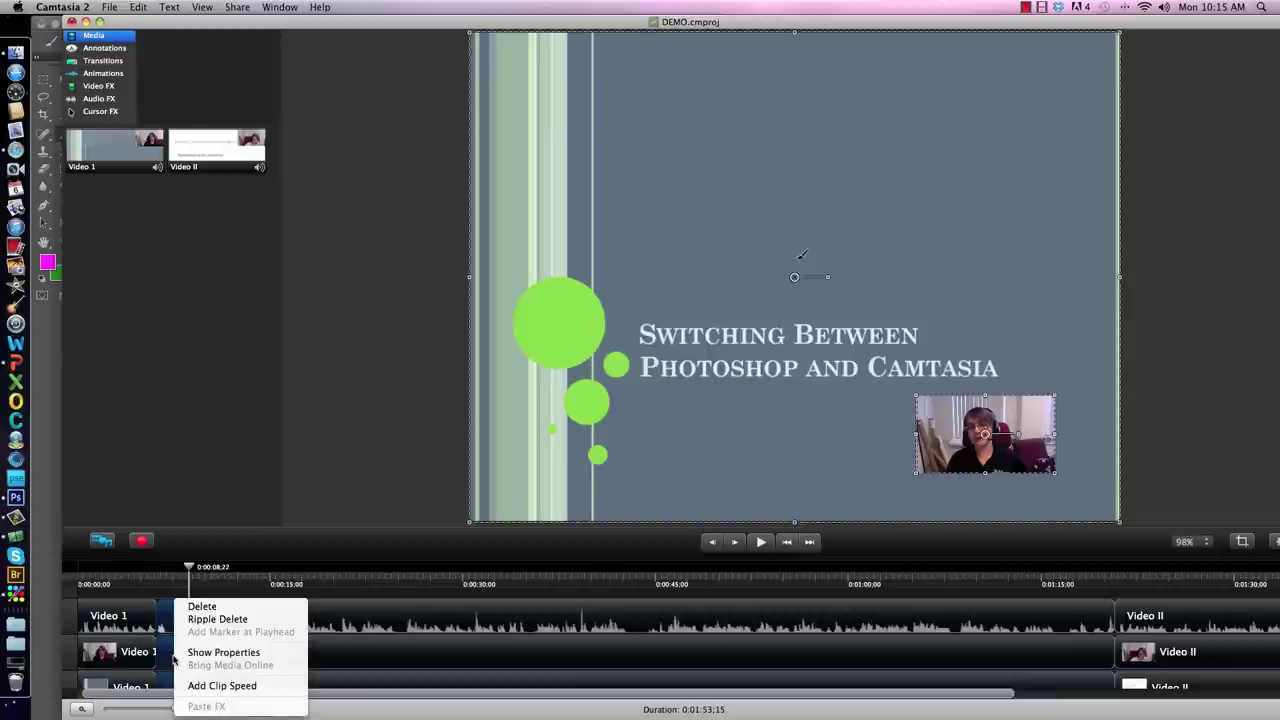
pyautogui.click(218, 619)
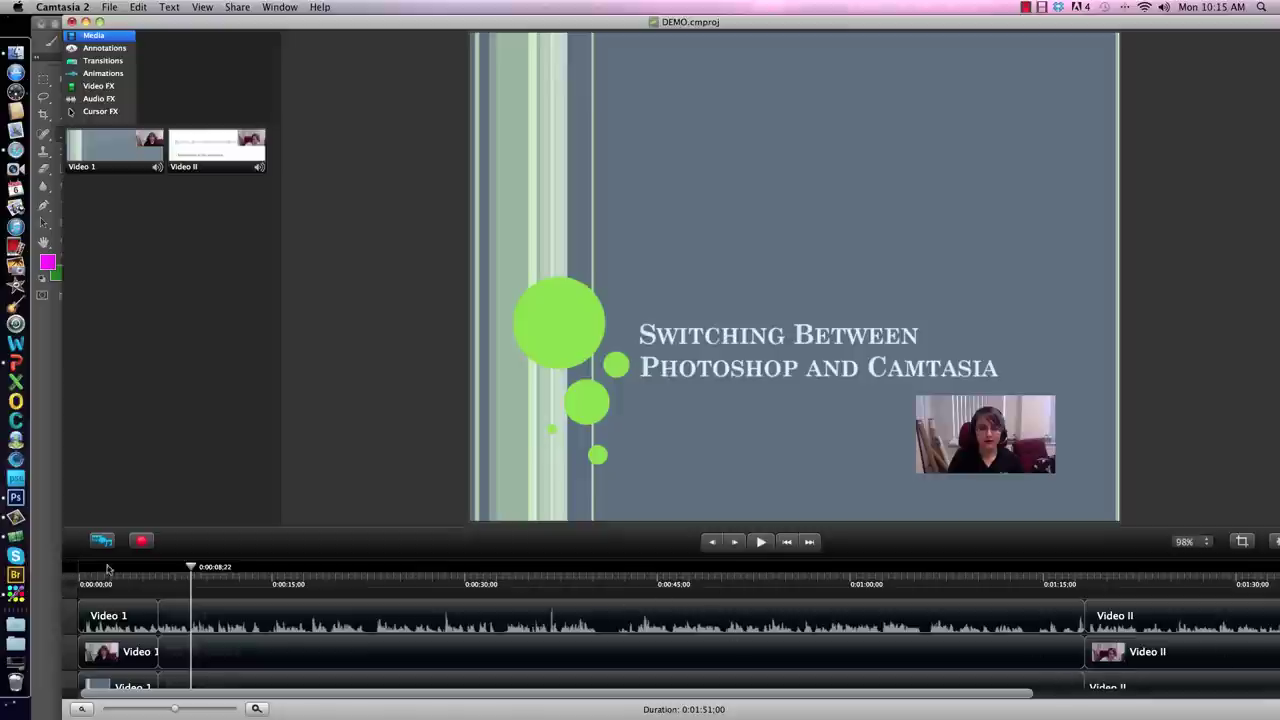
# Undo the ripple delete from the Edit menu, then redo it
pyautogui.click(138, 7)
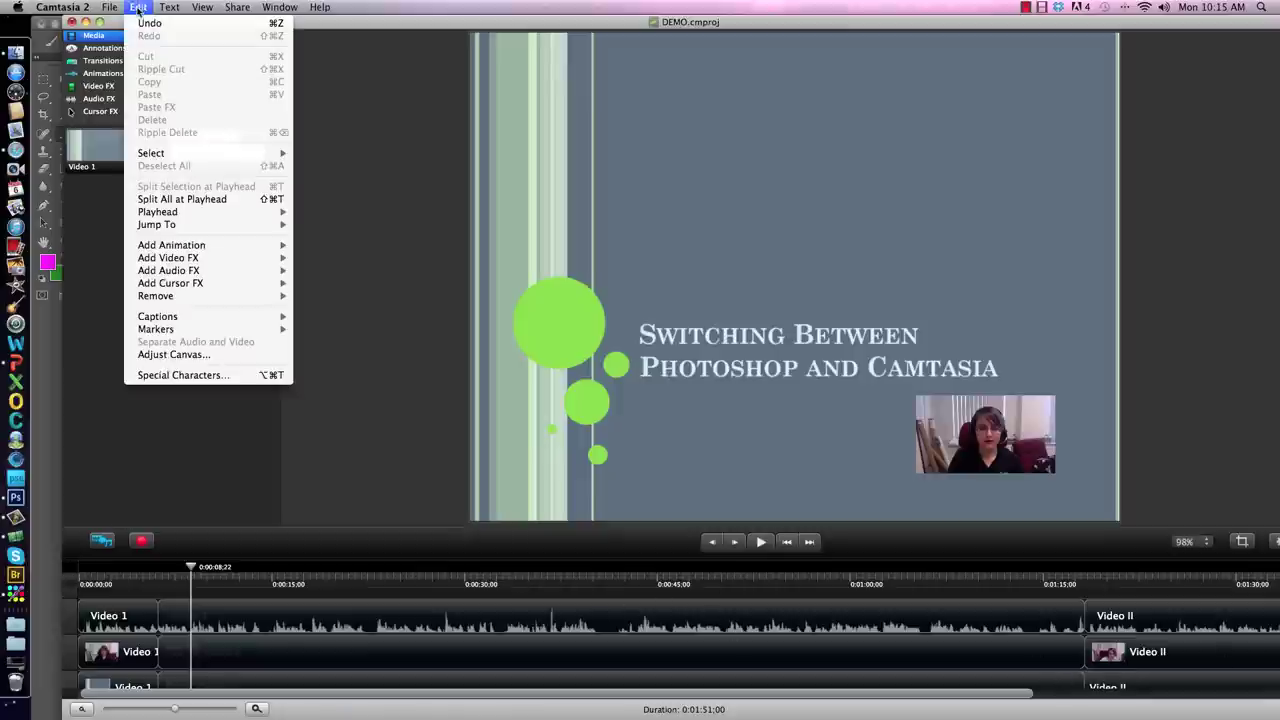
pyautogui.click(150, 92)
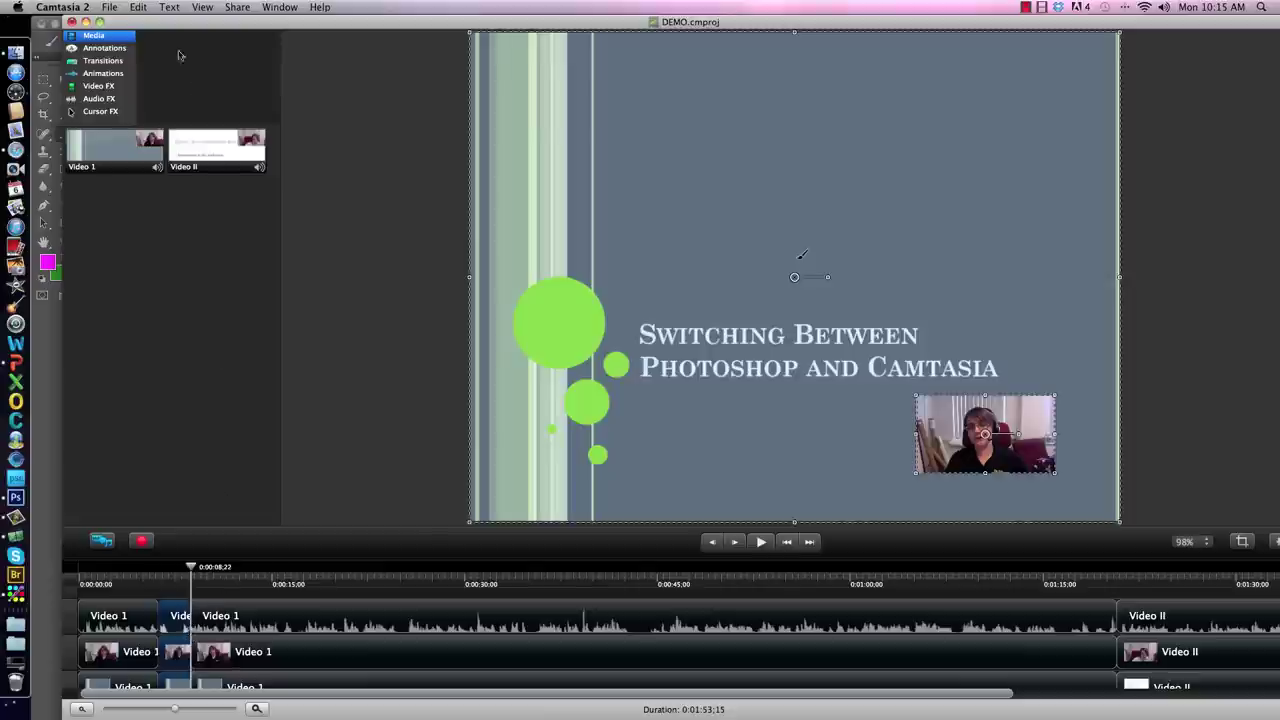
pyautogui.click(138, 7)
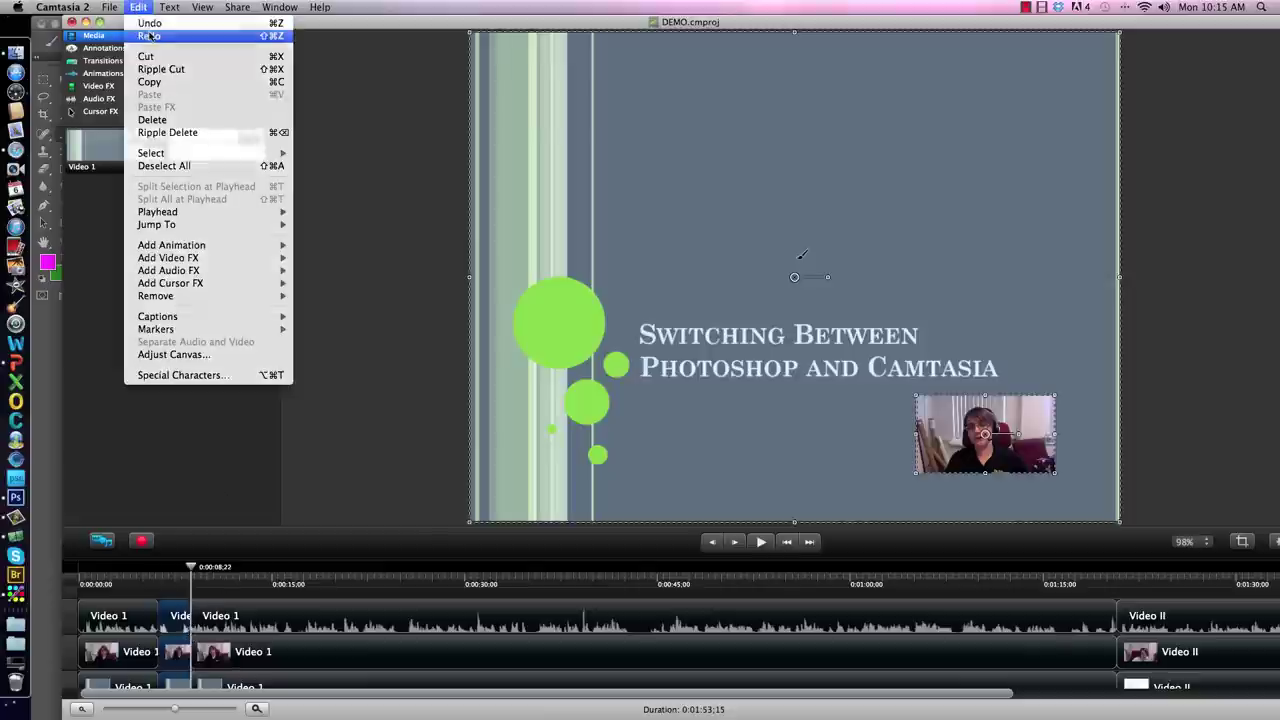
pyautogui.click(150, 23)
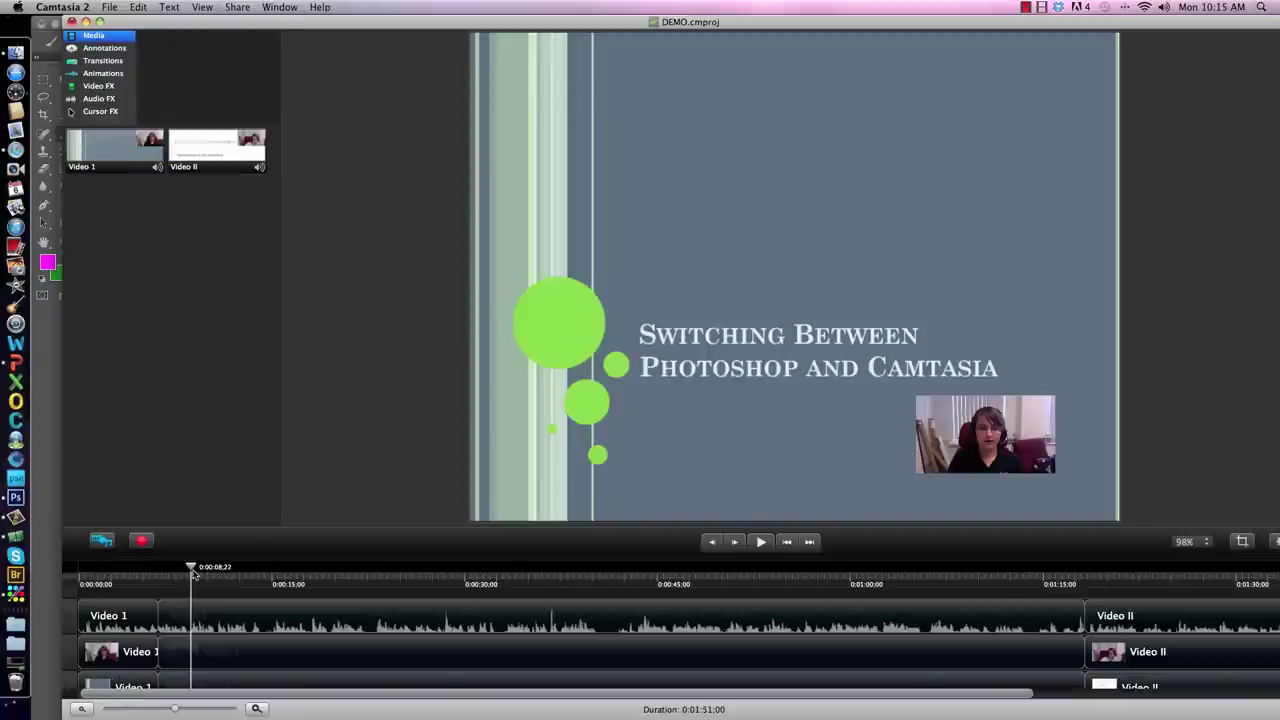
# Split all tracks at 0:01:49;02 near the end of the timeline
pyautogui.moveTo(191, 567); pyautogui.dragTo(815, 567)
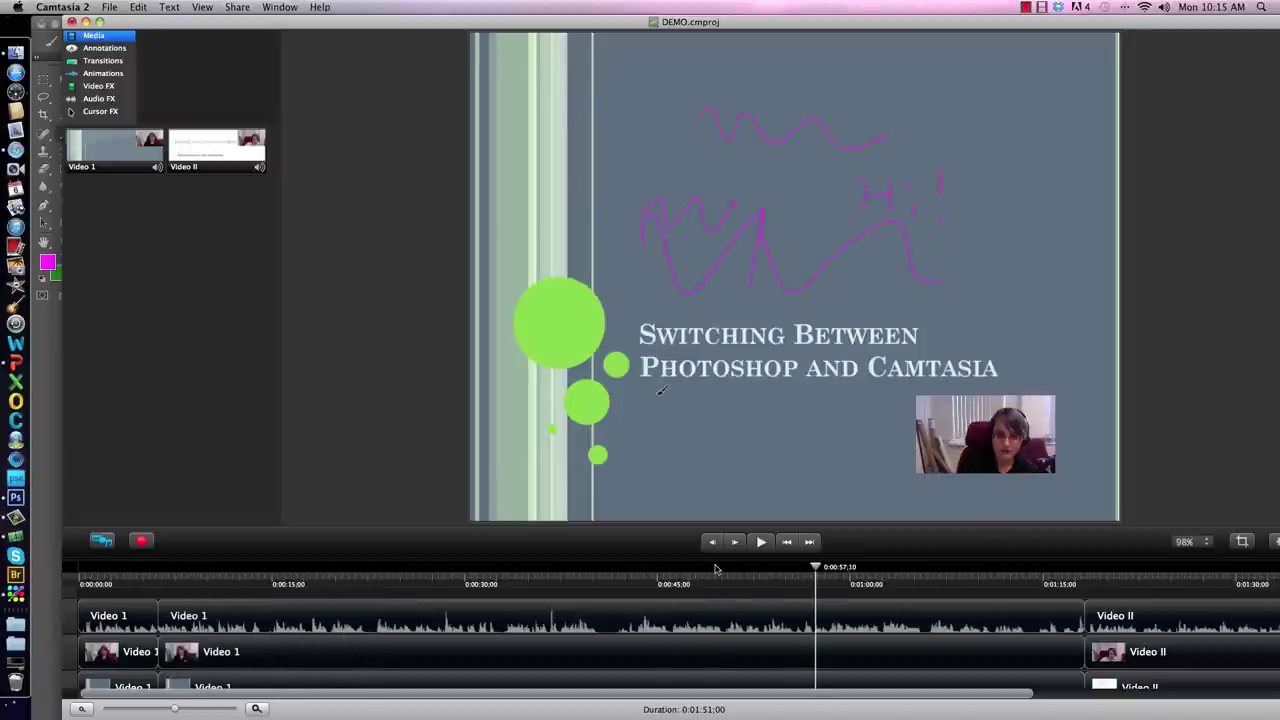
pyautogui.moveTo(1021, 698); pyautogui.dragTo(1222, 703)
pyautogui.moveTo(538, 566); pyautogui.dragTo(1165, 628)
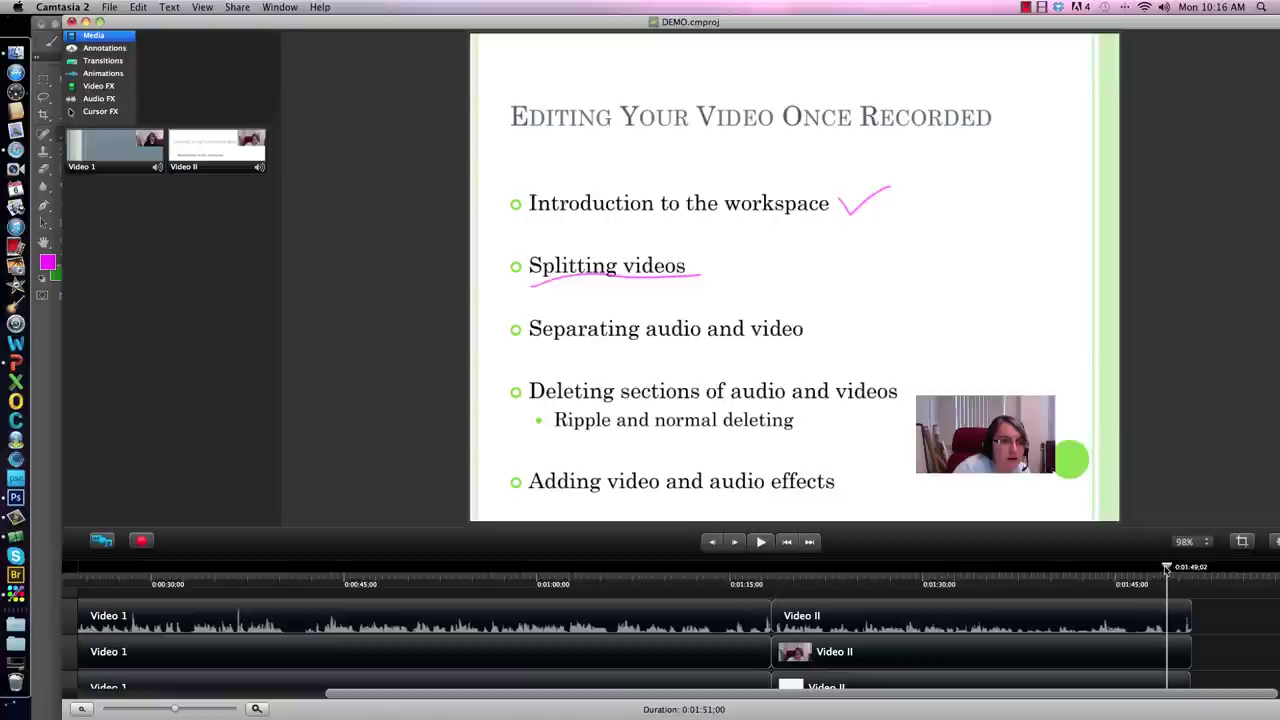
pyautogui.rightClick(1166, 569)
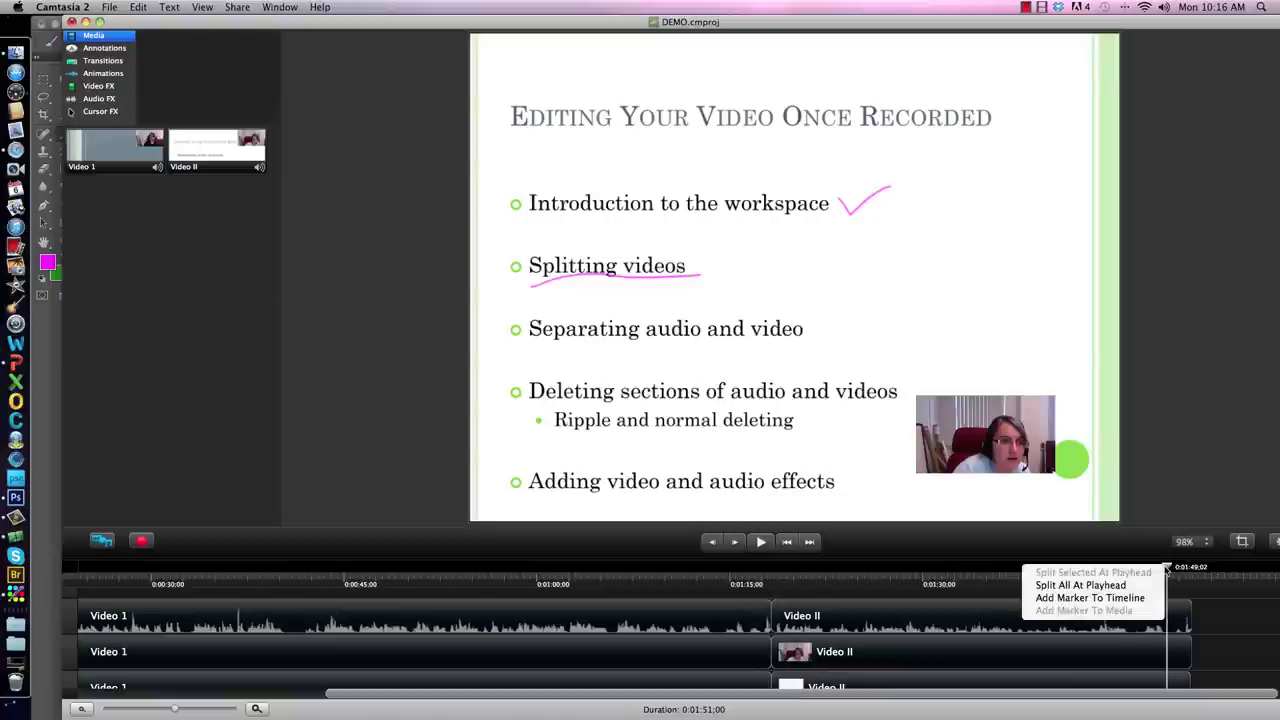
pyautogui.click(1149, 586)
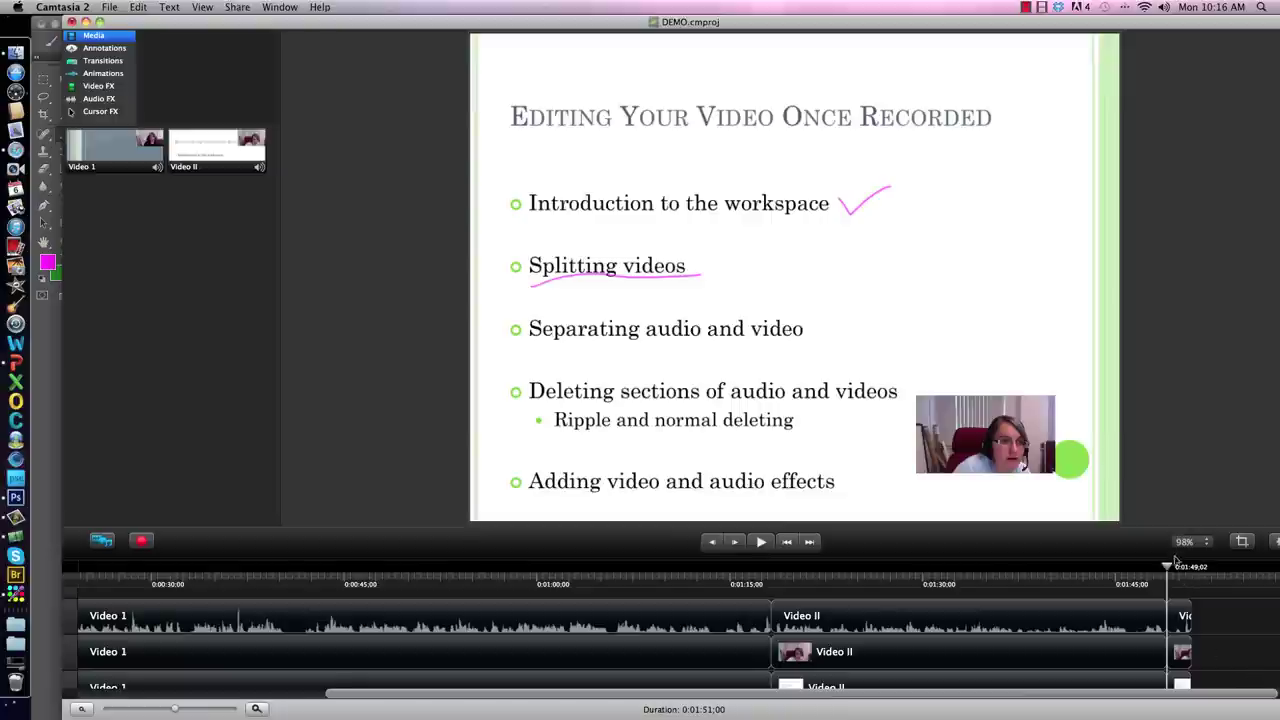
# Delete the tail piece after the split, leaving a 0:01:49;02 project
pyautogui.moveTo(1185, 614); pyautogui.dragTo(1194, 660)
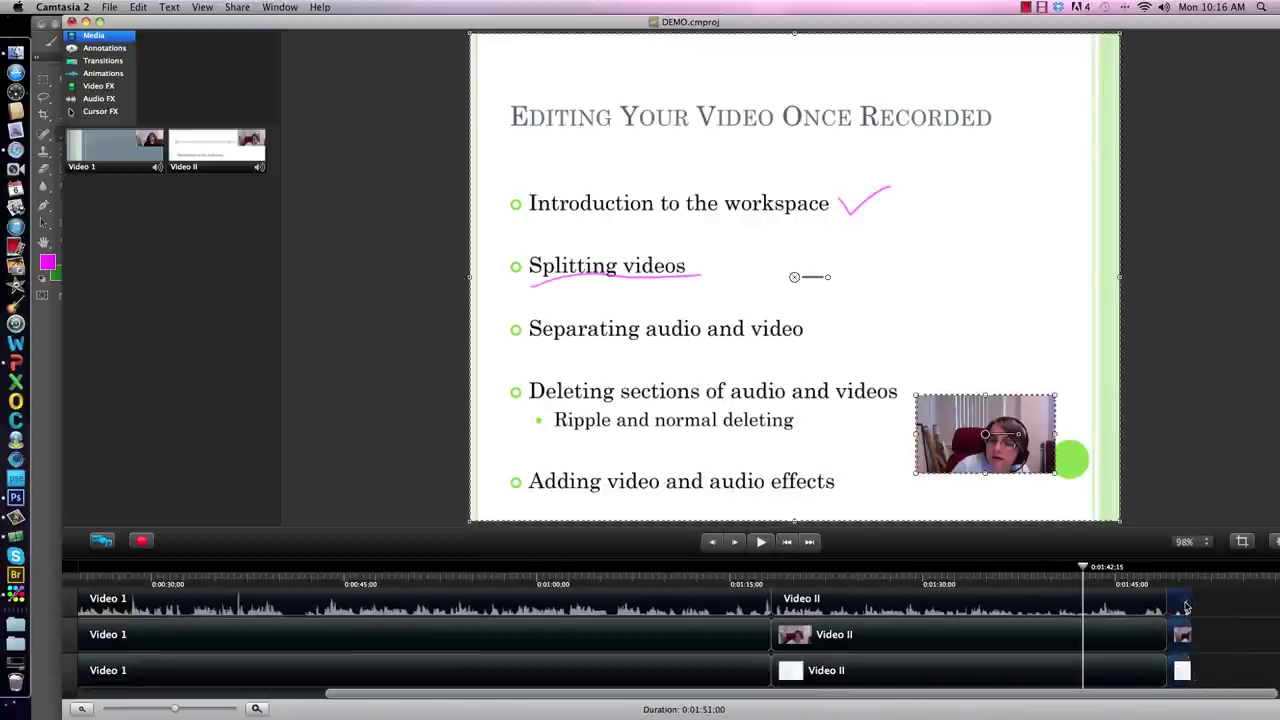
pyautogui.rightClick(1186, 605)
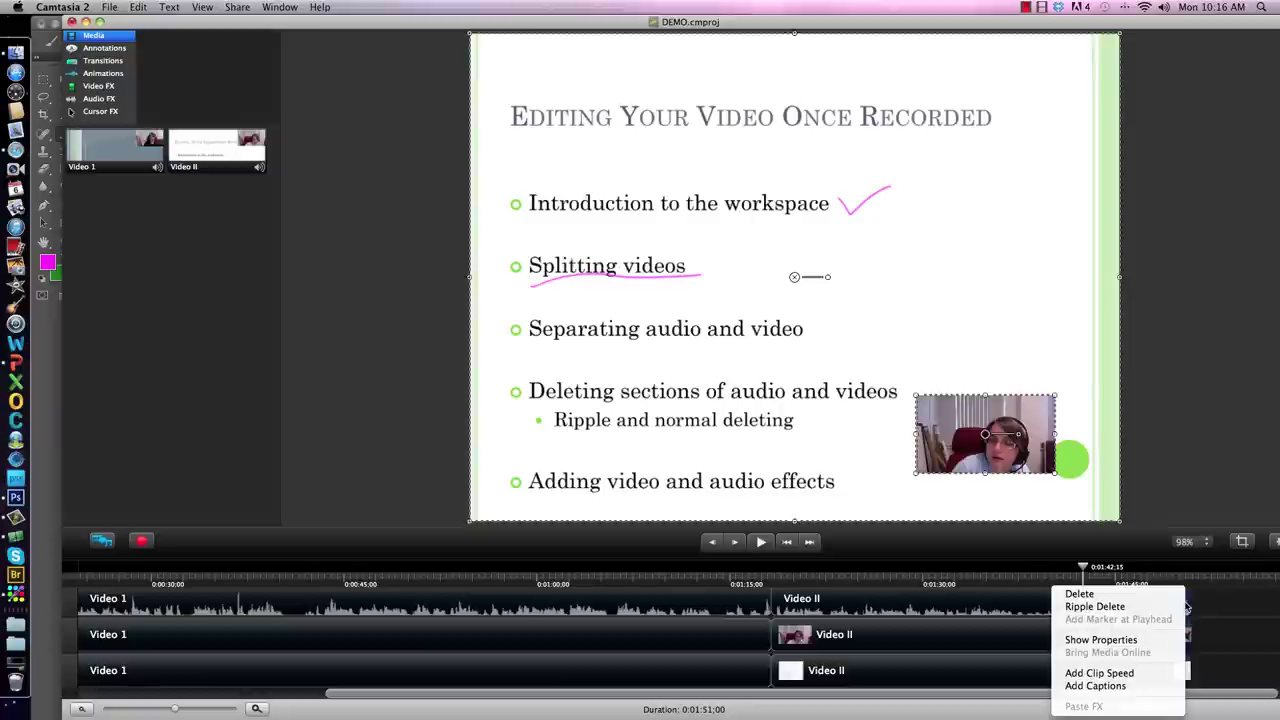
pyautogui.click(1113, 595)
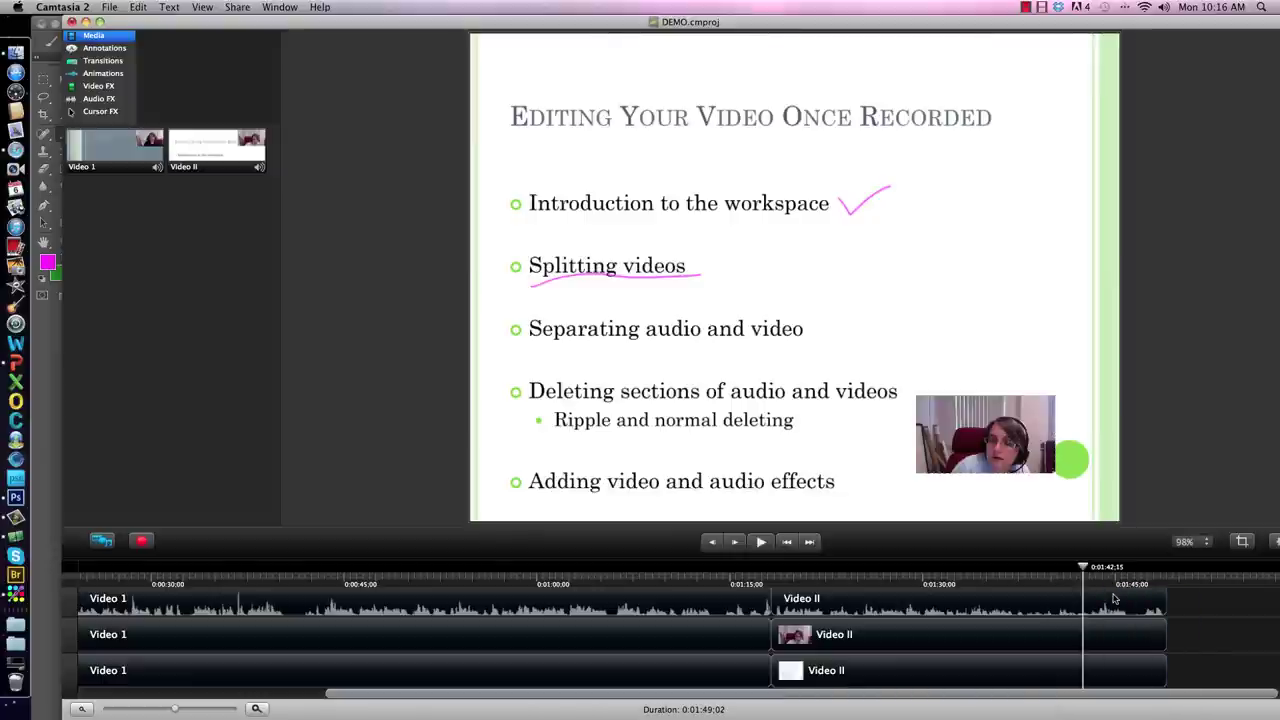
# Bring up the split menu with the playhead moved back to about 0:01:40;12
pyautogui.moveTo(1090, 575)
pyautogui.mouseDown()
pyautogui.moveTo(790, 580)
pyautogui.moveTo(919, 567)
pyautogui.mouseUp()
pyautogui.rightClick(918, 566)
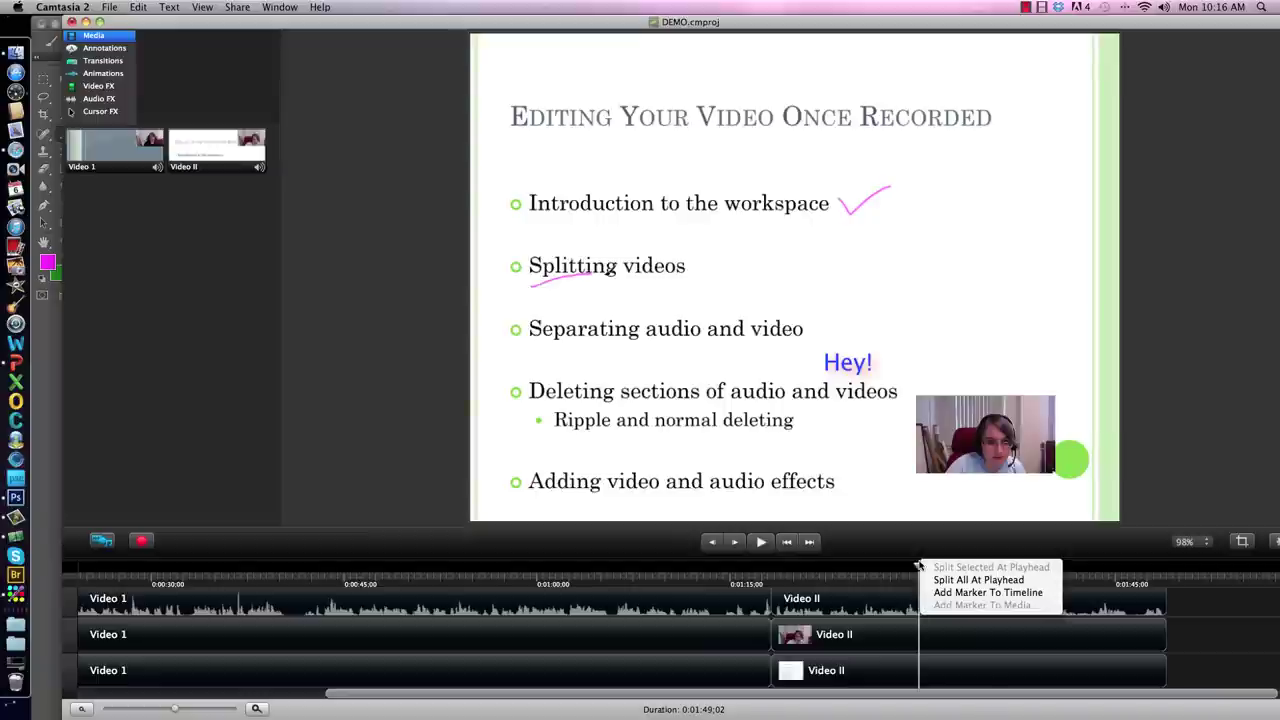
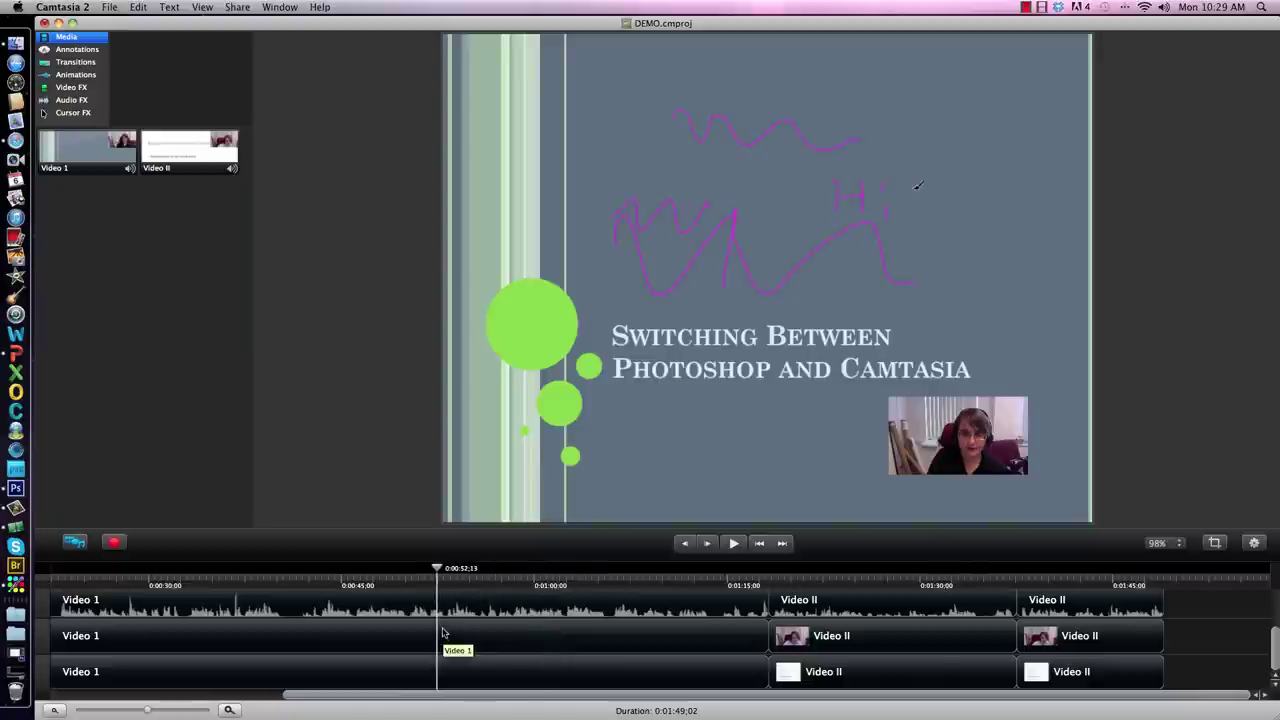
# Split the middle-track webcam Video 1 clip at the playhead at about 0:46
pyautogui.moveTo(437, 568); pyautogui.dragTo(361, 568)
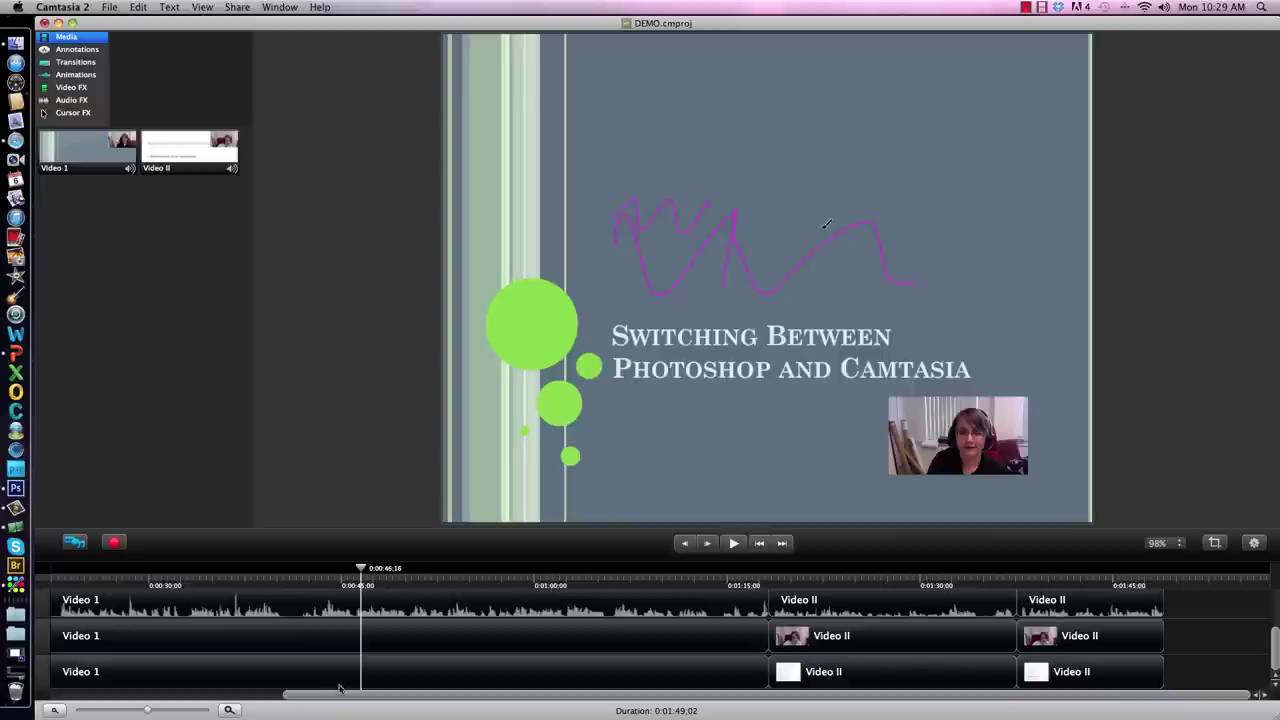
pyautogui.click(322, 636)
pyautogui.moveTo(433, 695); pyautogui.dragTo(100, 694)
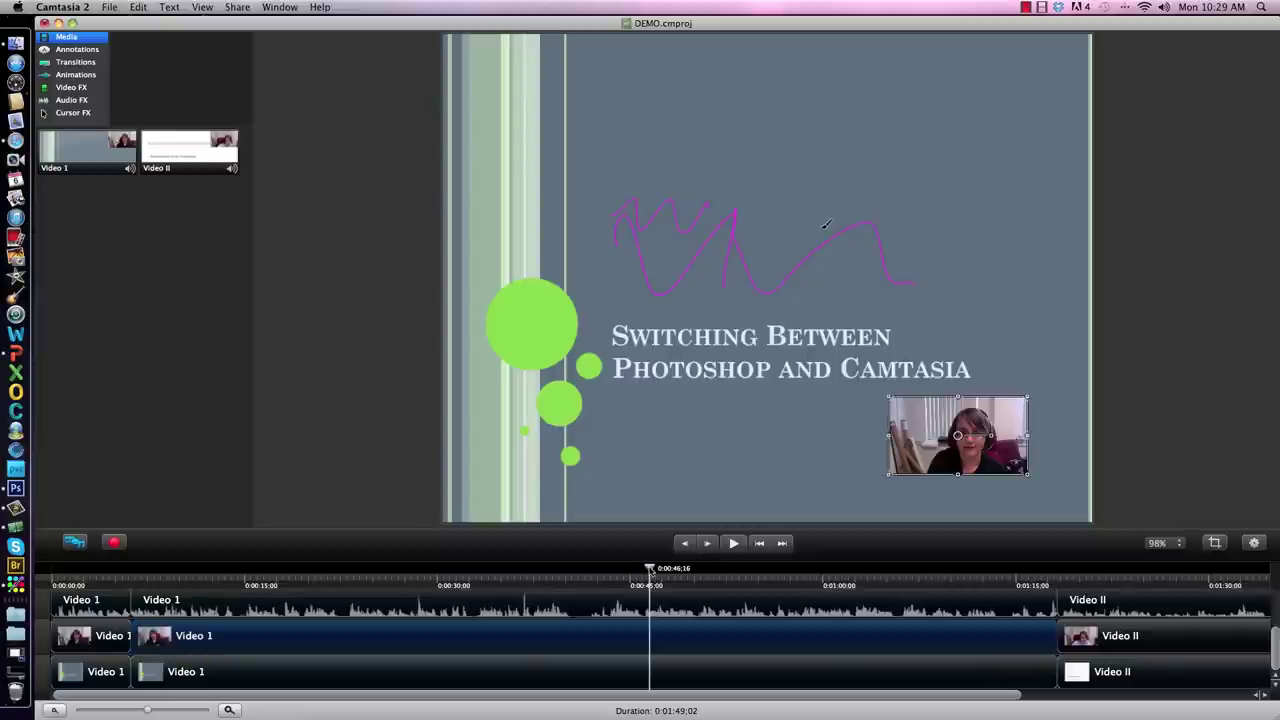
pyautogui.rightClick(650, 569)
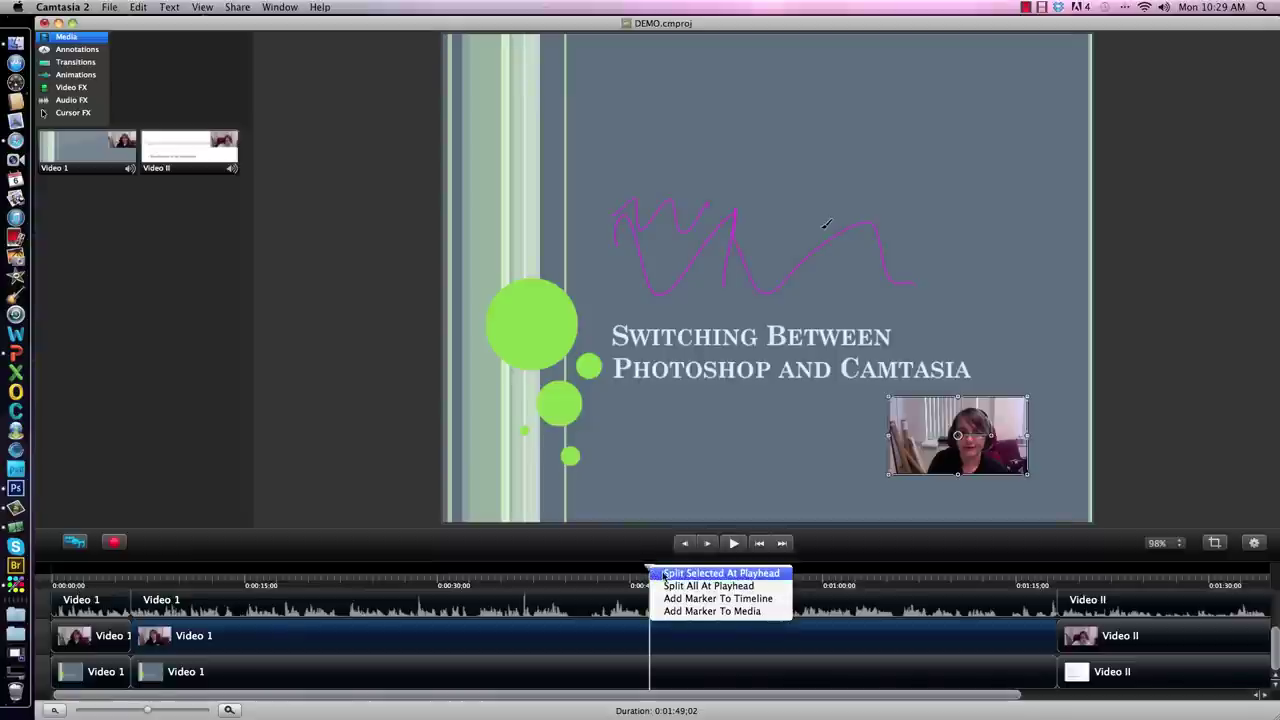
pyautogui.click(663, 573)
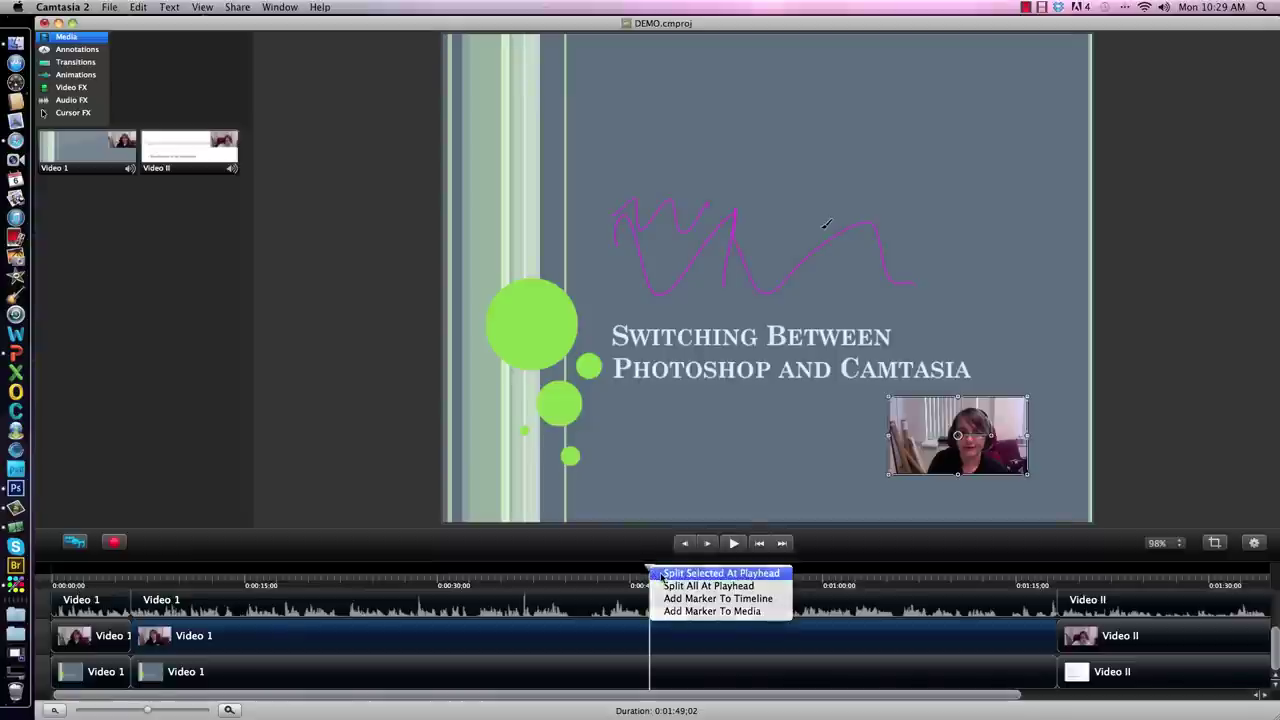
# Select the second webcam piece and park the playhead at about 1:01
pyautogui.moveTo(645, 570); pyautogui.dragTo(501, 571)
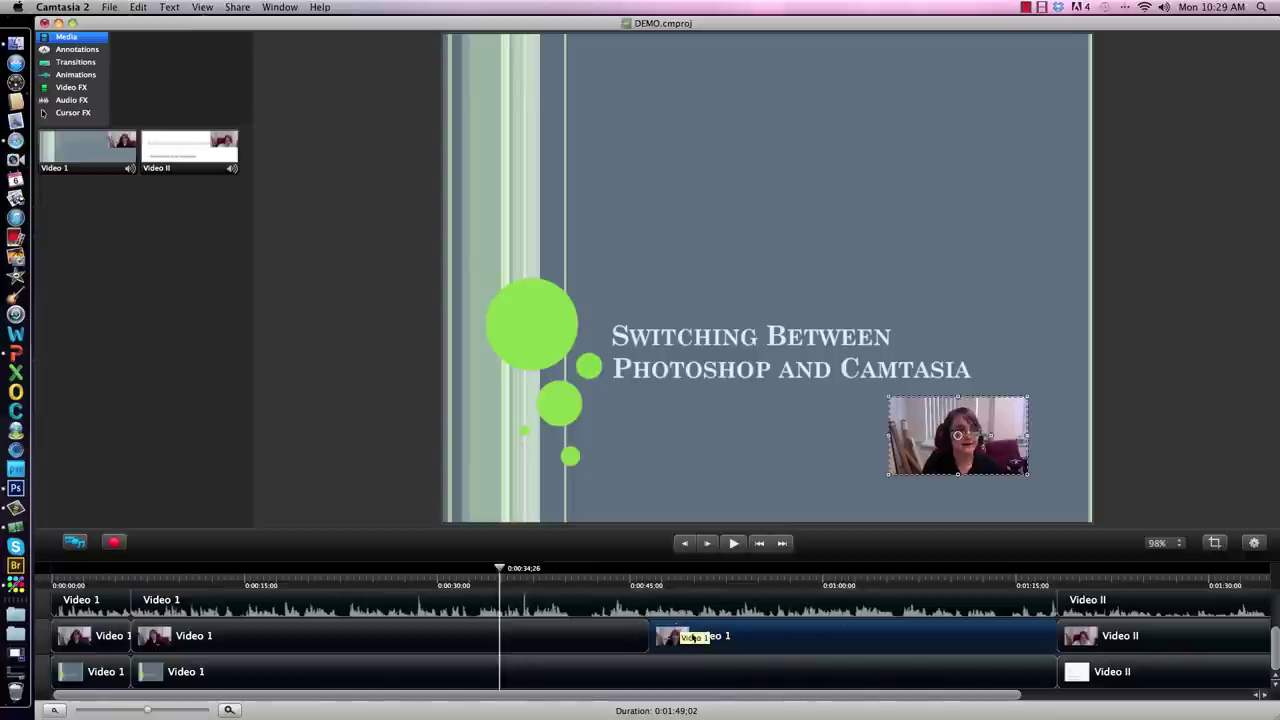
pyautogui.moveTo(690, 637)
pyautogui.mouseDown()
pyautogui.moveTo(690, 610)
pyautogui.moveTo(690, 686)
pyautogui.moveTo(690, 646)
pyautogui.mouseUp()
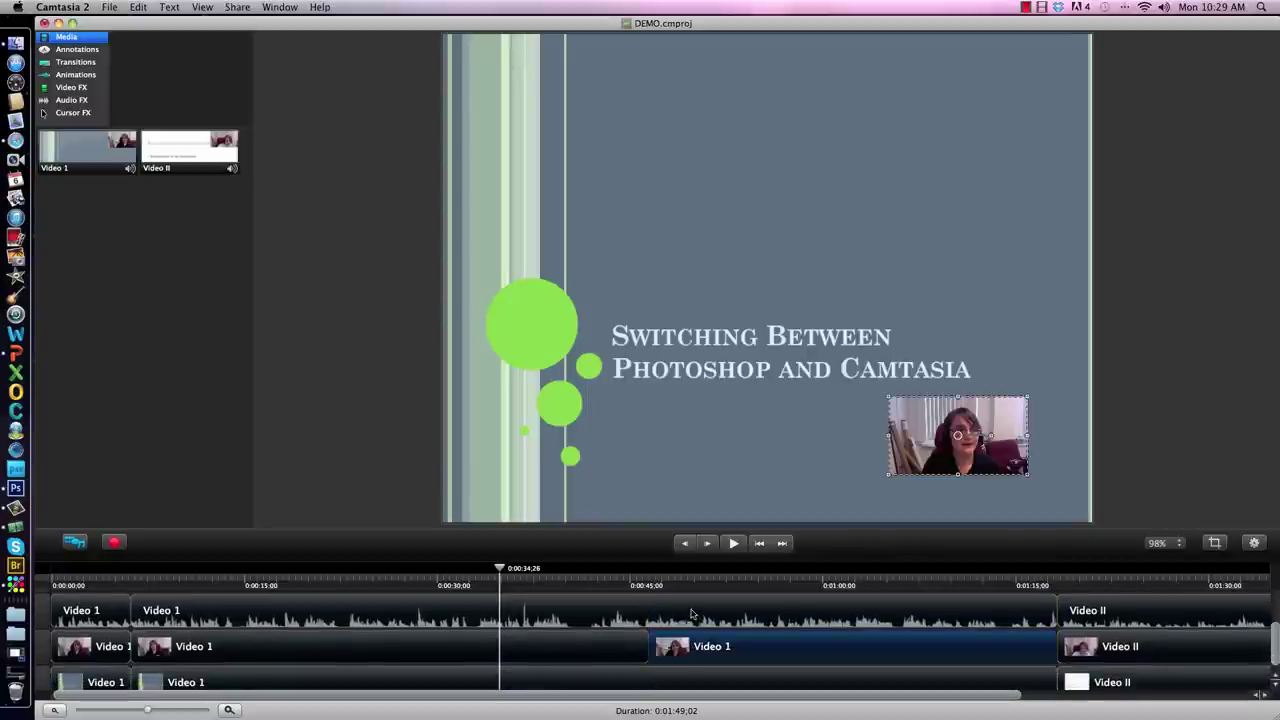
pyautogui.click(690, 613)
pyautogui.scroll(2, 692, 620)
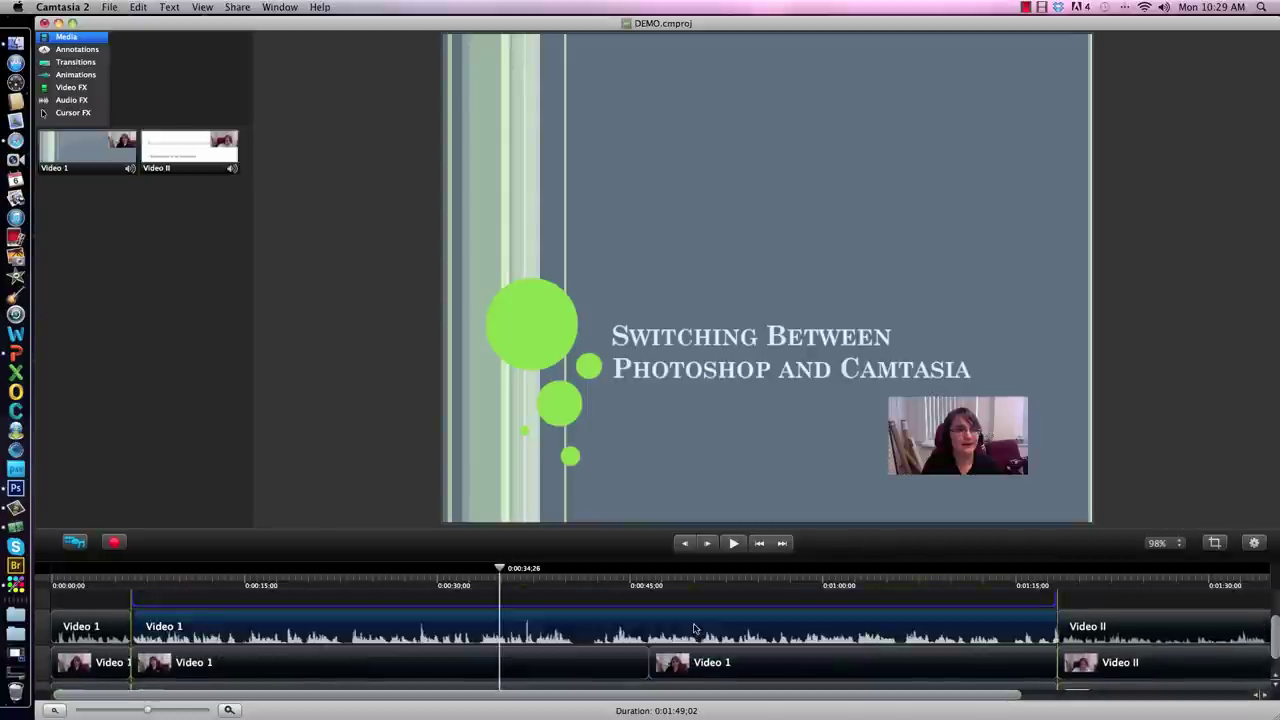
pyautogui.scroll(-2, 694, 628)
pyautogui.click(650, 668)
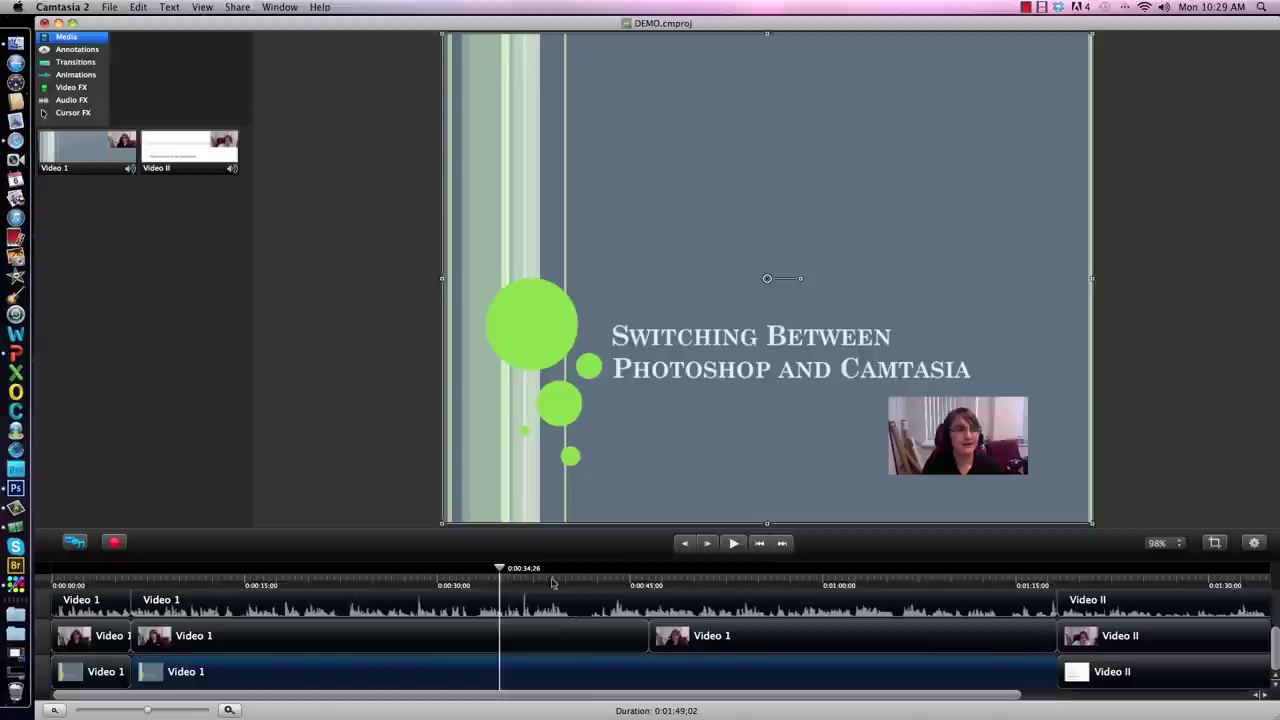
pyautogui.moveTo(646, 635); pyautogui.dragTo(684, 640)
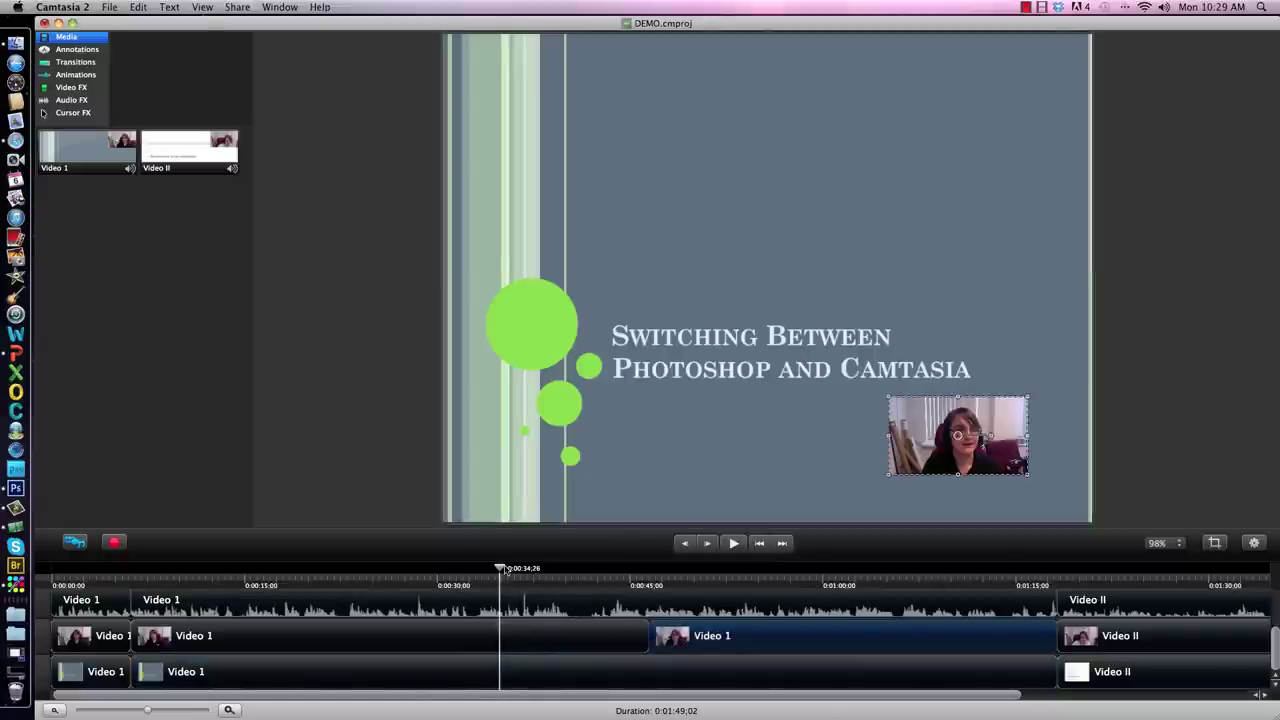
pyautogui.moveTo(507, 570); pyautogui.dragTo(846, 578)
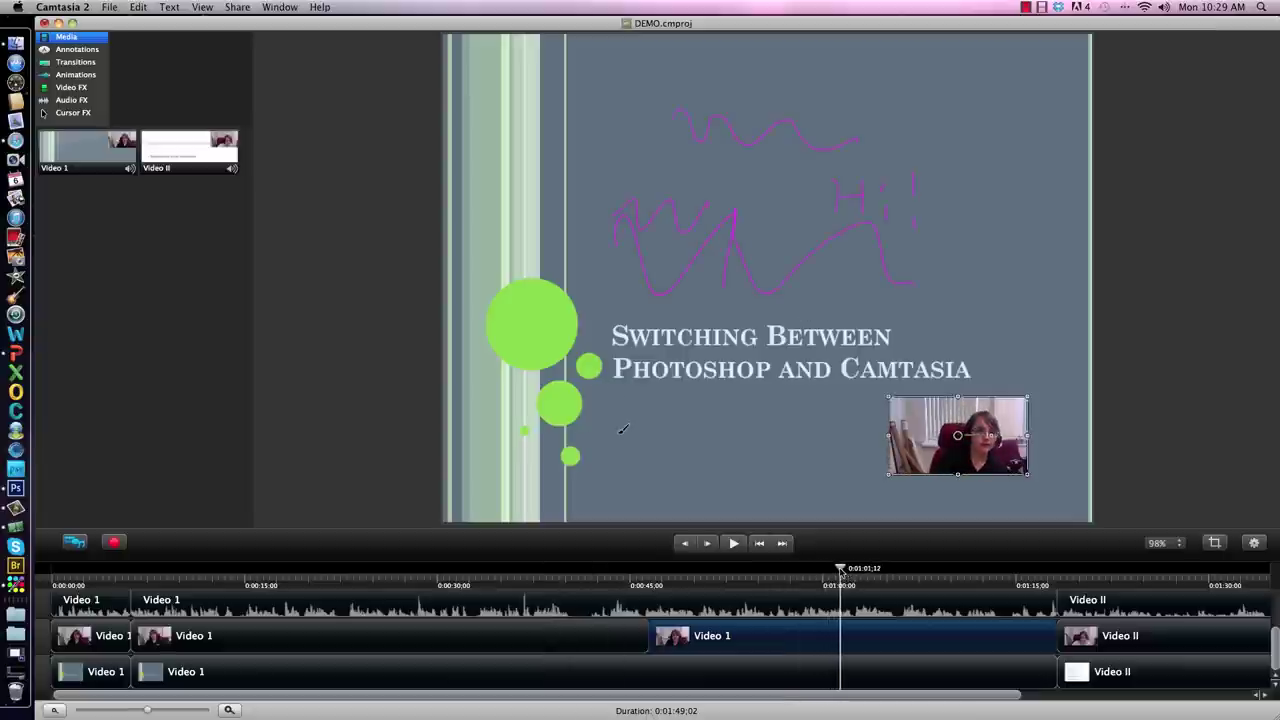
# Split the webcam clip again at 1:01 and select the 0:46–1:01 piece
pyautogui.rightClick(840, 572)
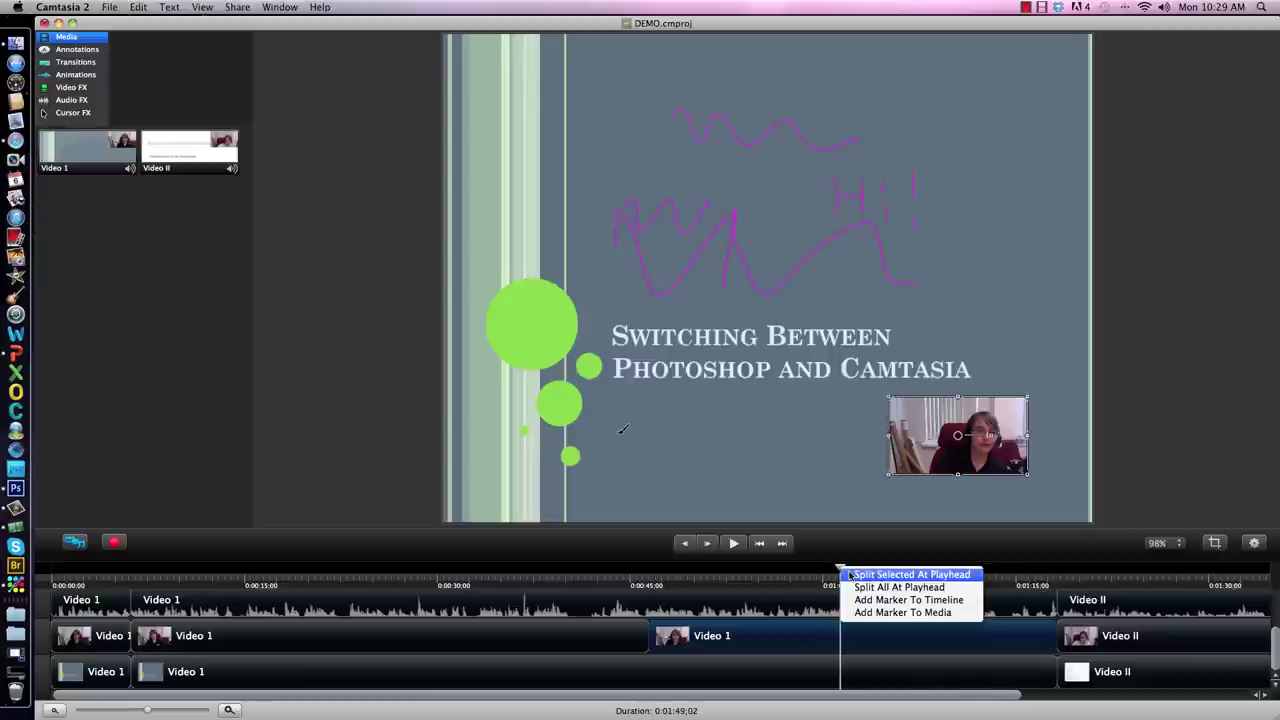
pyautogui.click(849, 575)
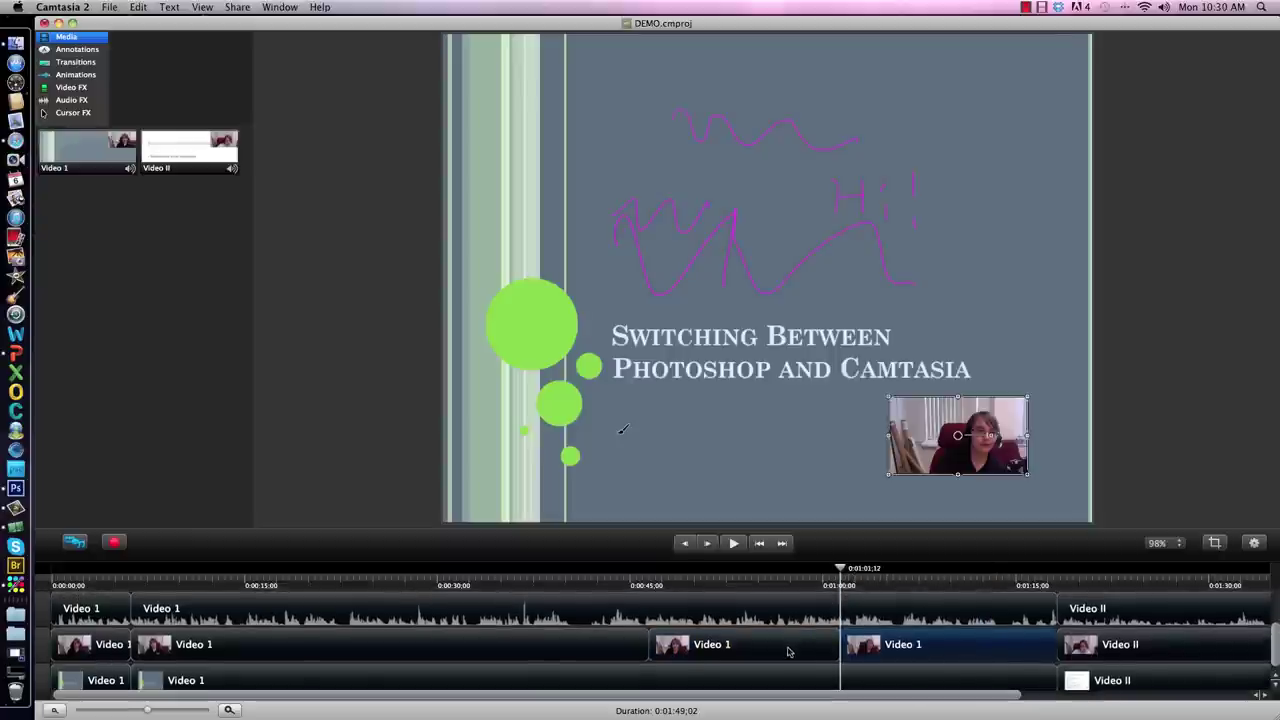
pyautogui.click(786, 640)
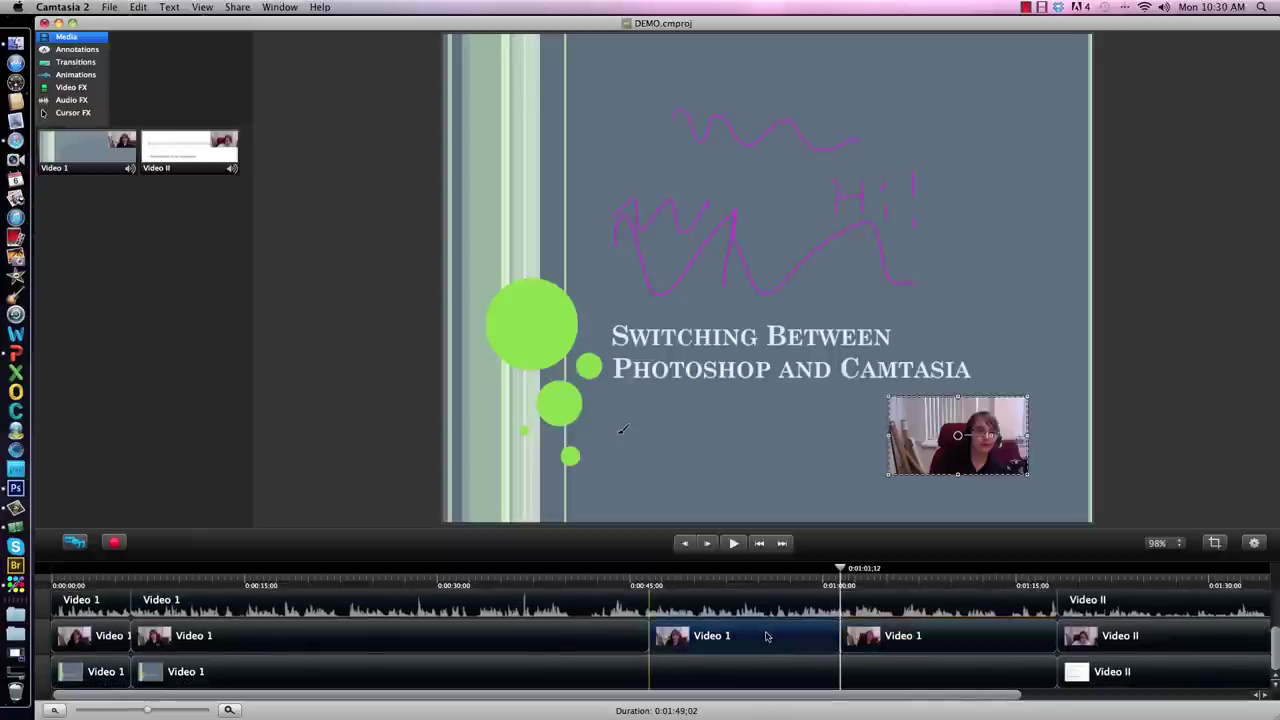
pyautogui.moveTo(806, 622); pyautogui.dragTo(776, 642)
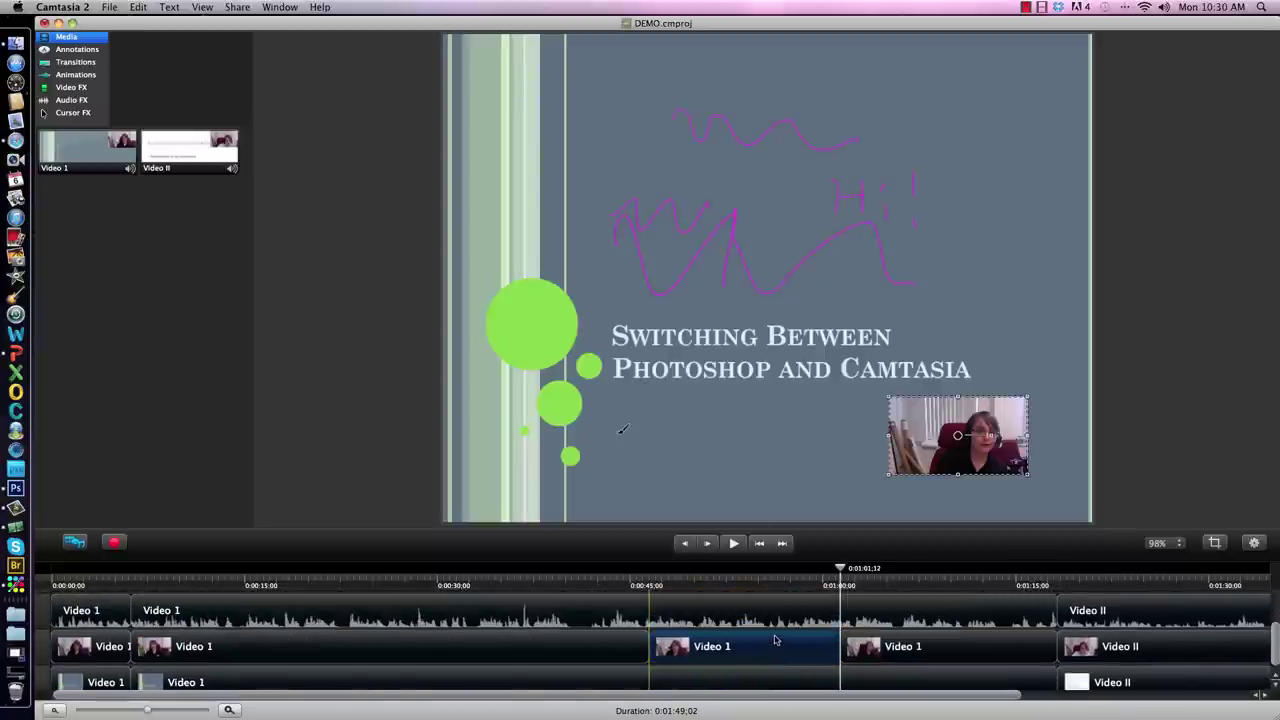
# Delete the 0:46–1:01 webcam piece and scrub the gap to confirm no overlay
pyautogui.rightClick(773, 645)
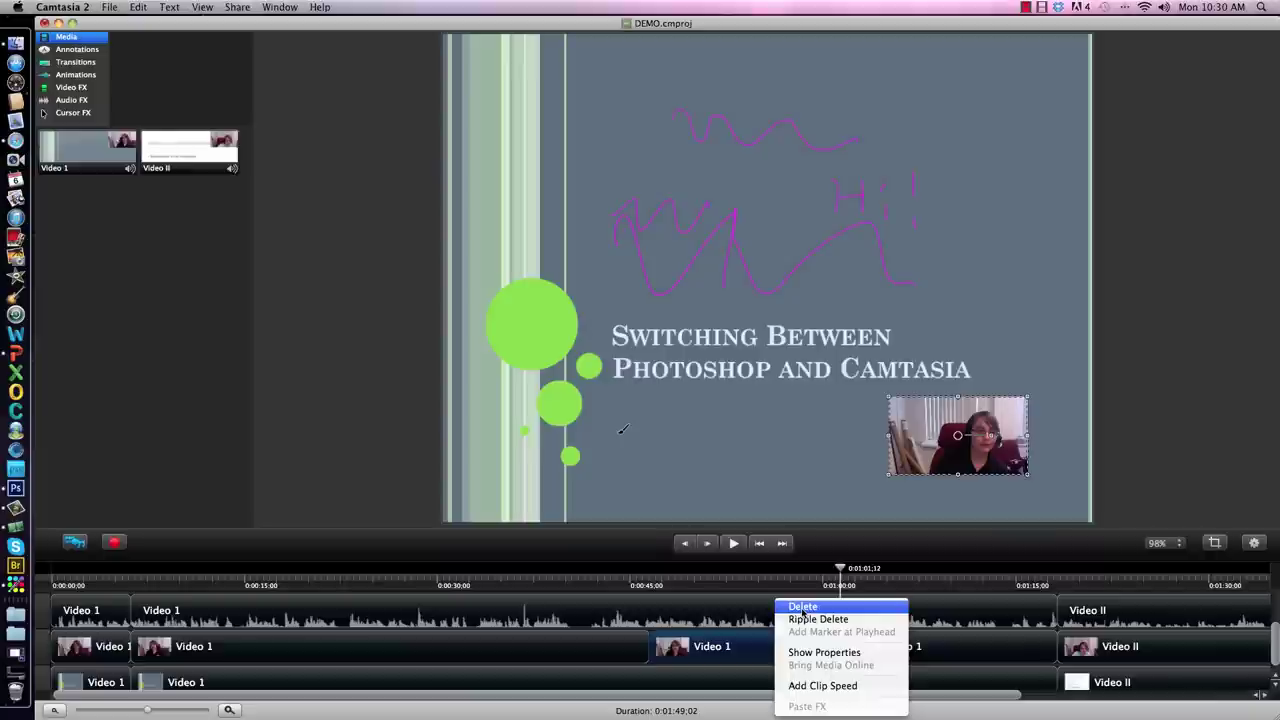
pyautogui.click(803, 607)
pyautogui.click(834, 572)
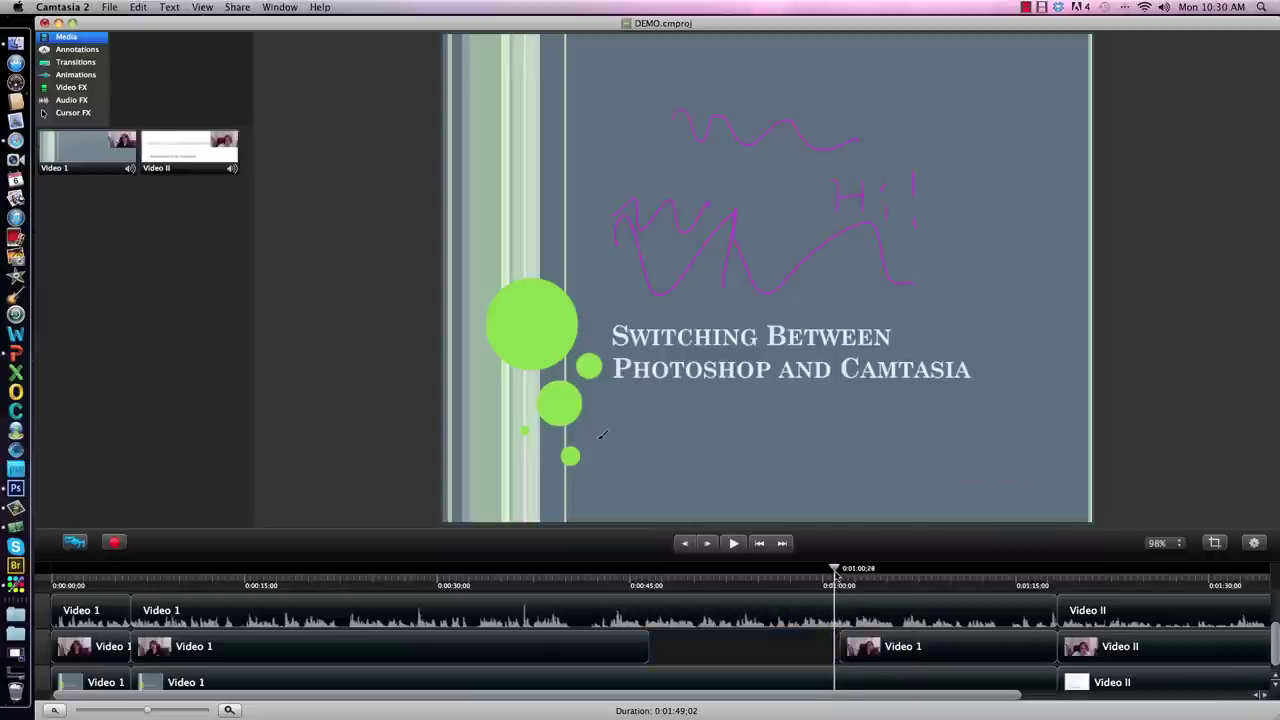
pyautogui.moveTo(835, 575); pyautogui.dragTo(637, 592)
# Play the edited timeline from about 0:45, then check the clips around 0:58
pyautogui.click(734, 546)
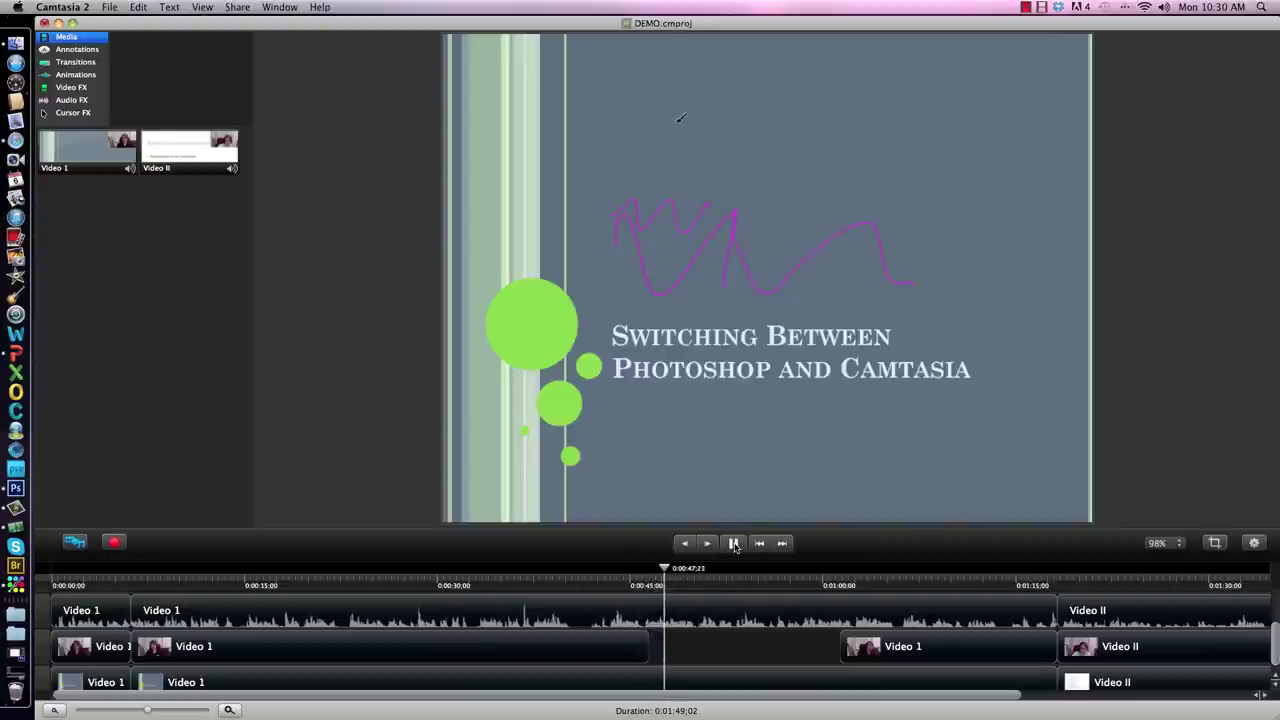
pyautogui.click(734, 546)
pyautogui.moveTo(674, 578); pyautogui.dragTo(824, 590)
pyautogui.scroll(-1, 698, 664)
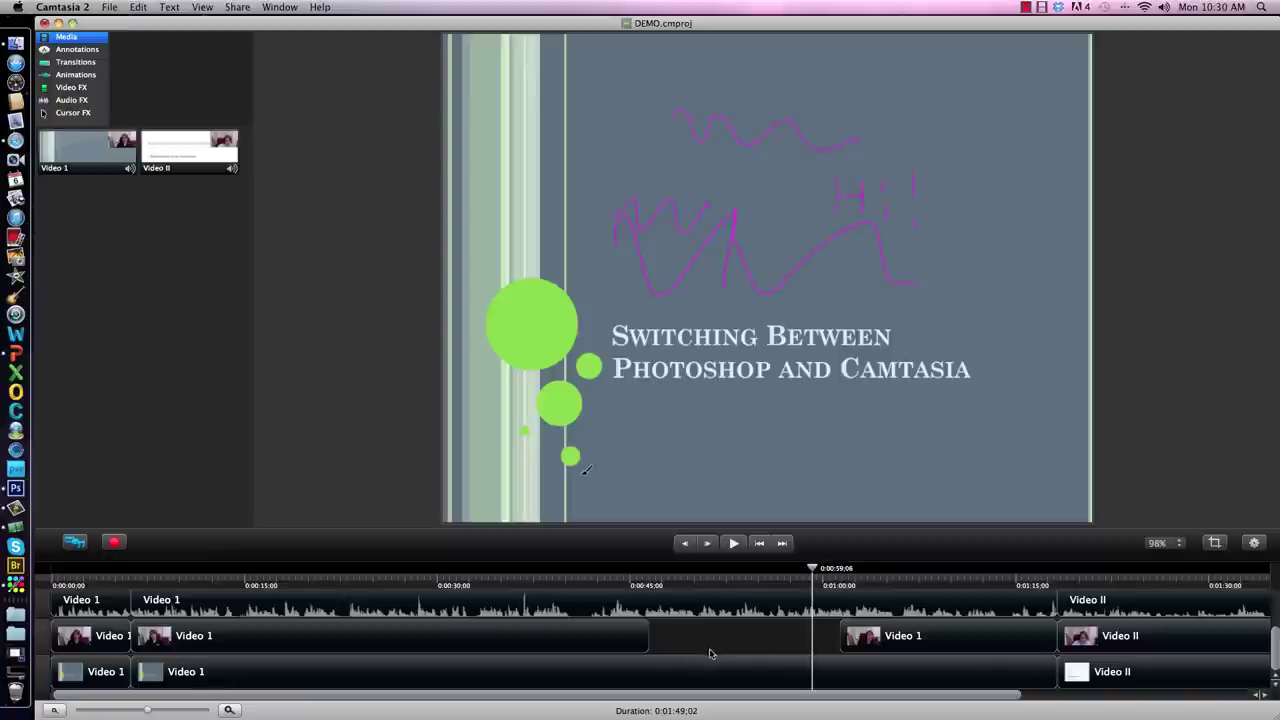
pyautogui.click(706, 669)
pyautogui.click(720, 605)
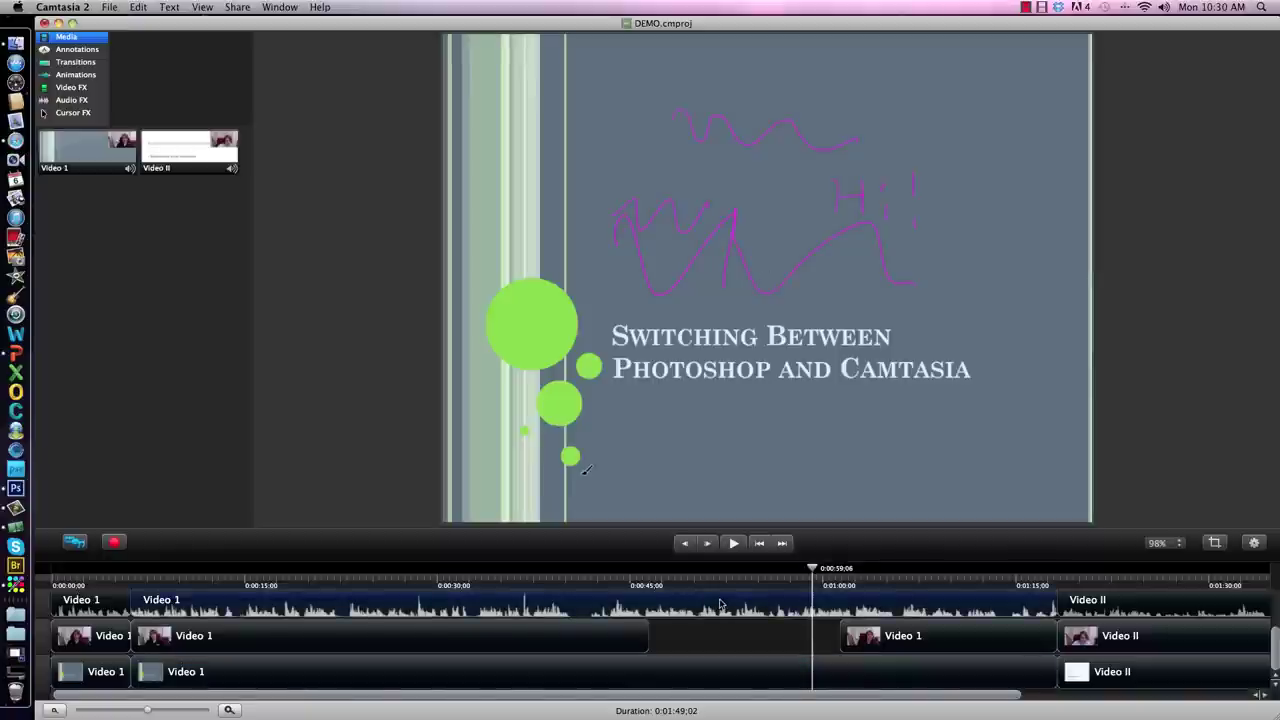
pyautogui.scroll(1, 720, 603)
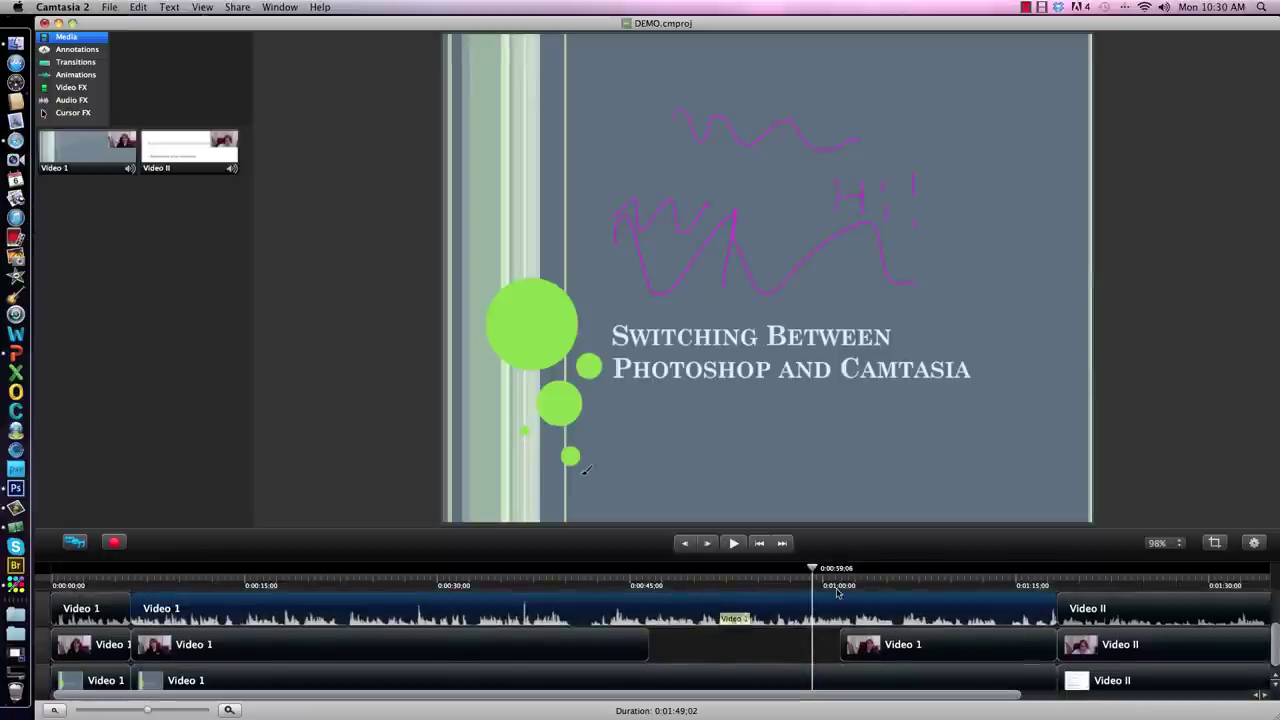
# Scrub between 0:24 and 1:34 reviewing the Video II audio, then switch to Photoshop CS6
pyautogui.moveTo(812, 568)
pyautogui.mouseDown()
pyautogui.moveTo(736, 568)
pyautogui.moveTo(835, 568)
pyautogui.moveTo(657, 568)
pyautogui.mouseUp()
pyautogui.scroll(-1, 584, 611)
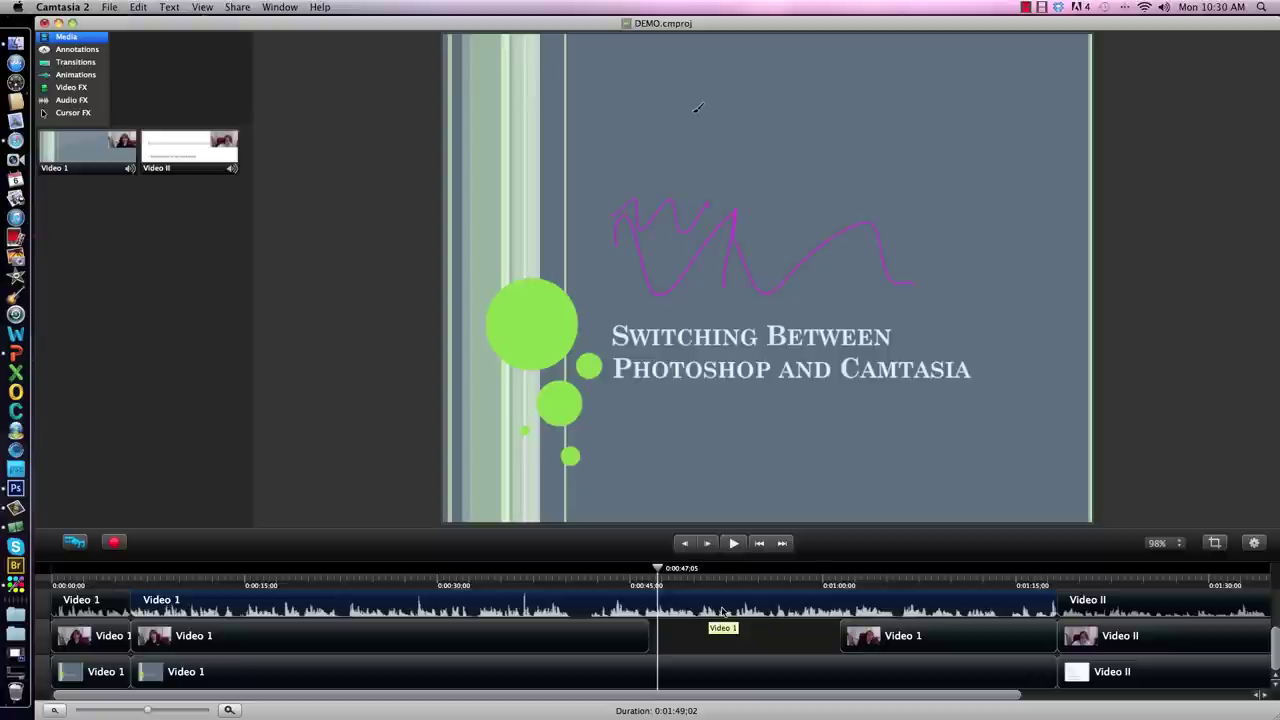
pyautogui.moveTo(820, 696); pyautogui.dragTo(860, 697)
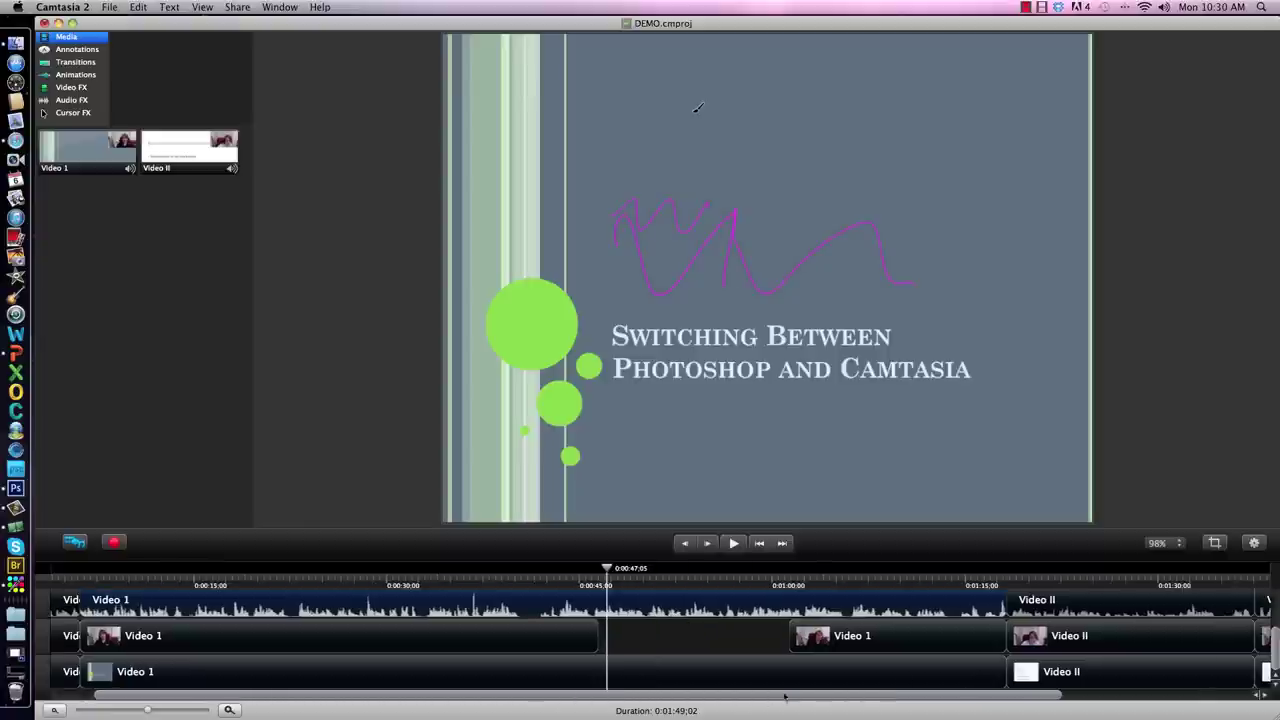
pyautogui.click(1080, 610)
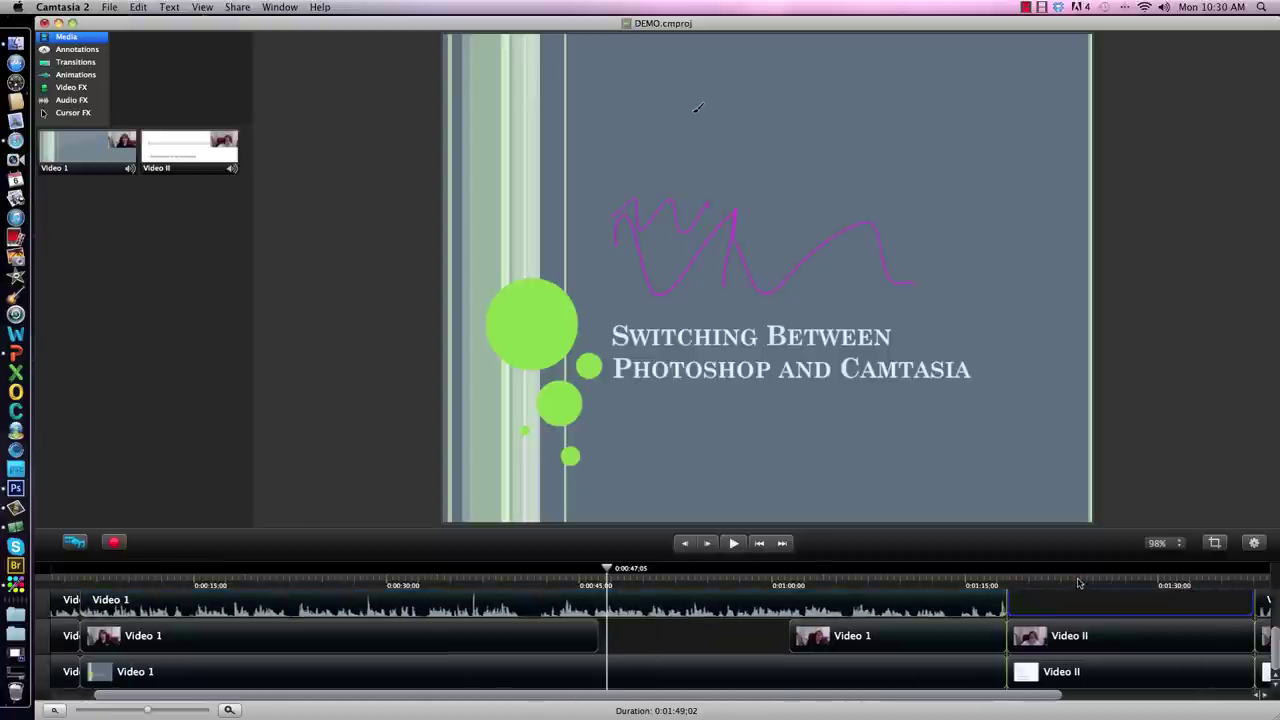
pyautogui.scroll(2, 1080, 600)
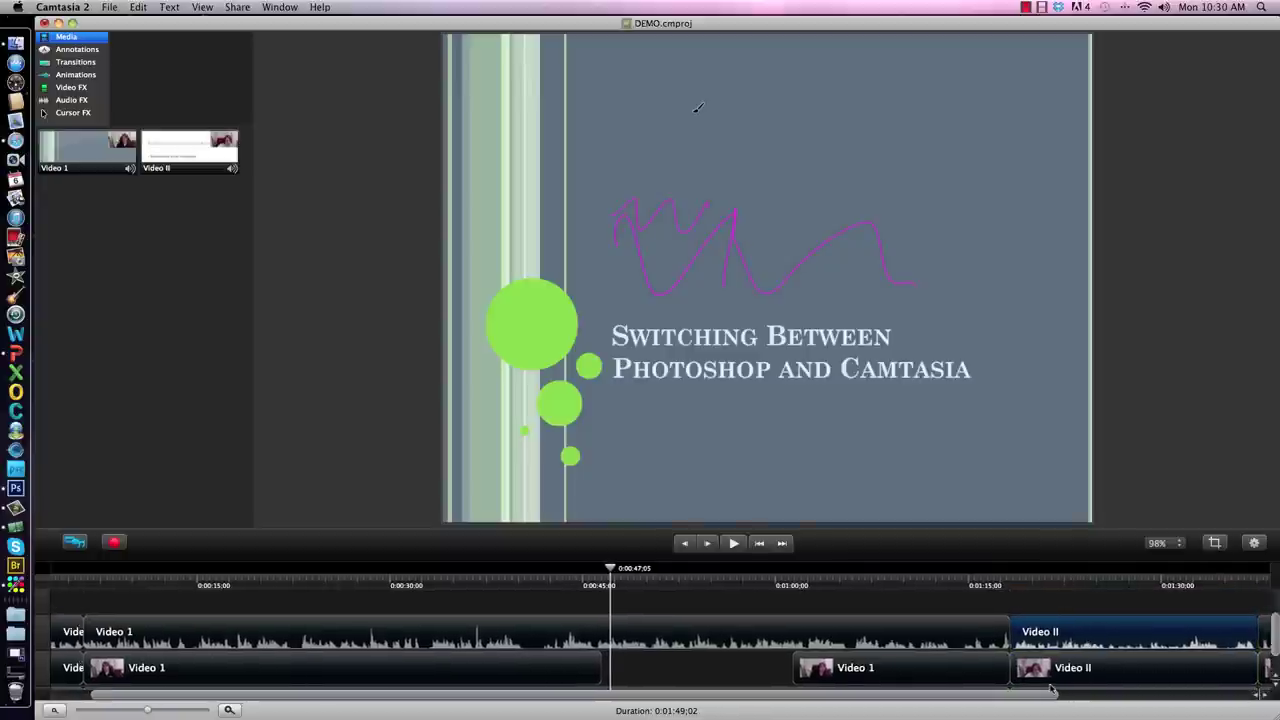
pyautogui.scroll(-2, 1052, 690)
pyautogui.moveTo(625, 568); pyautogui.dragTo(327, 568)
pyautogui.click(1206, 568)
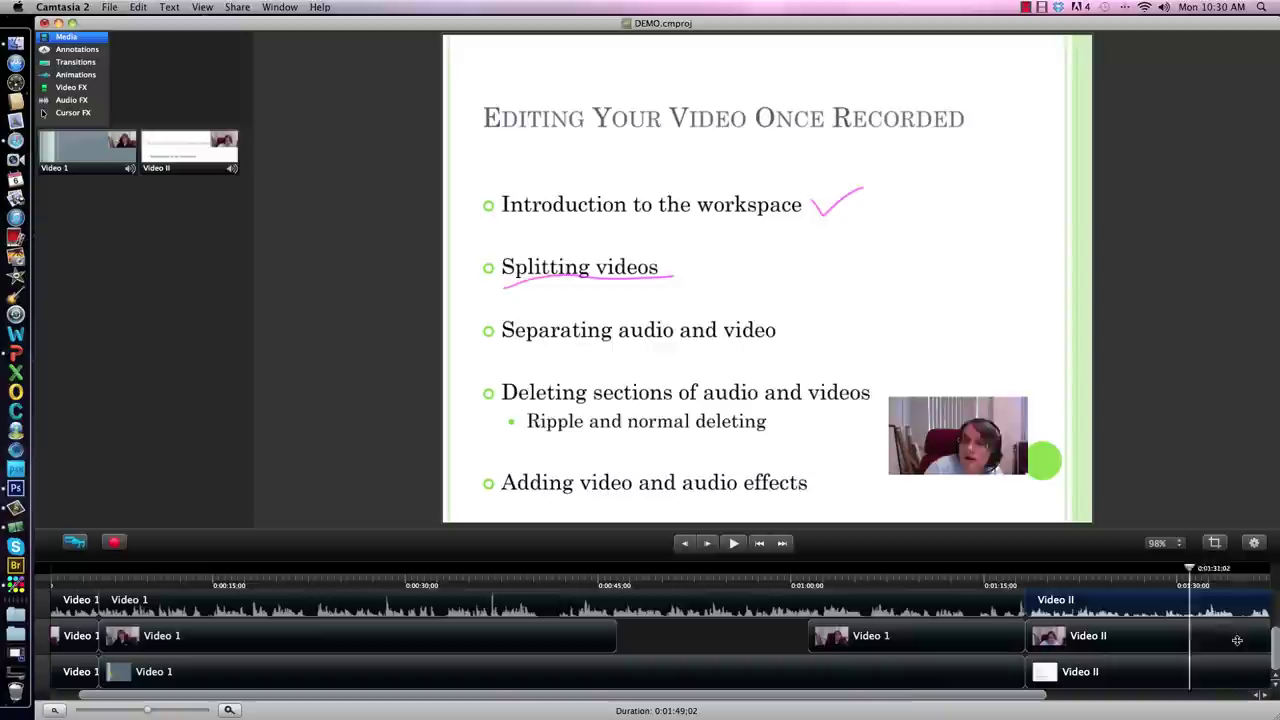
pyautogui.moveTo(1206, 568); pyautogui.dragTo(1270, 680)
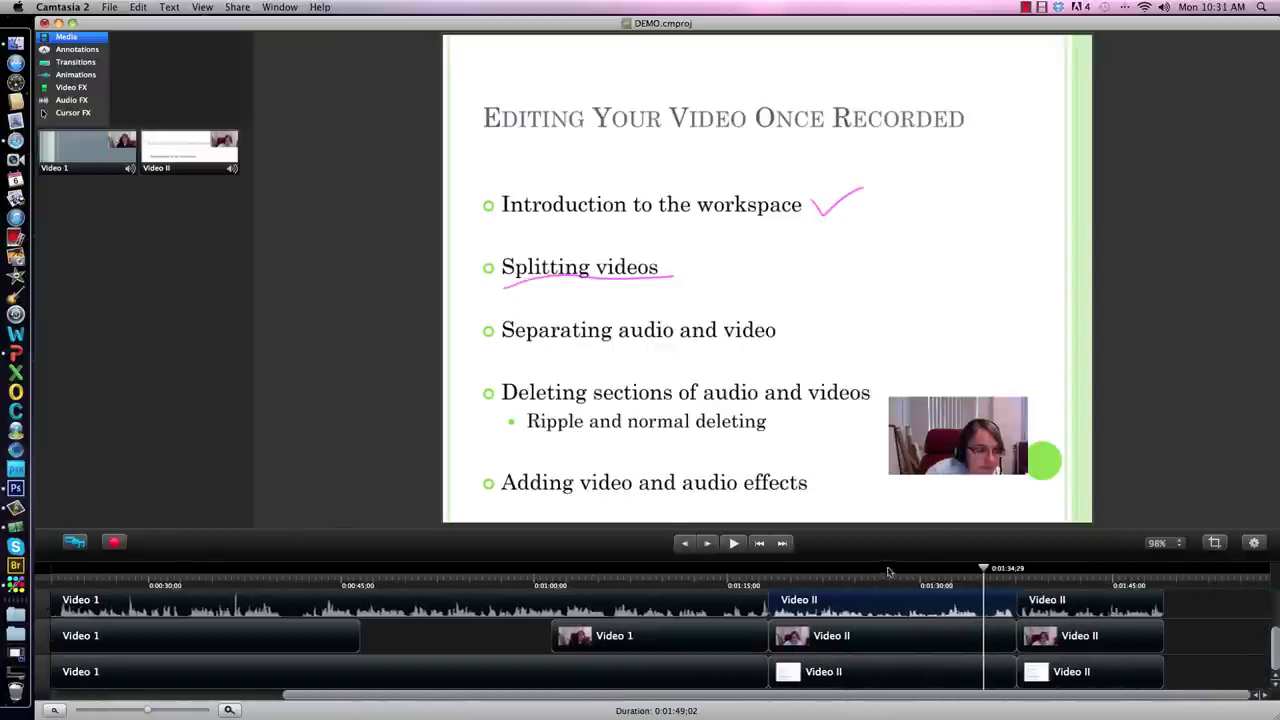
pyautogui.moveTo(983, 570); pyautogui.dragTo(470, 608)
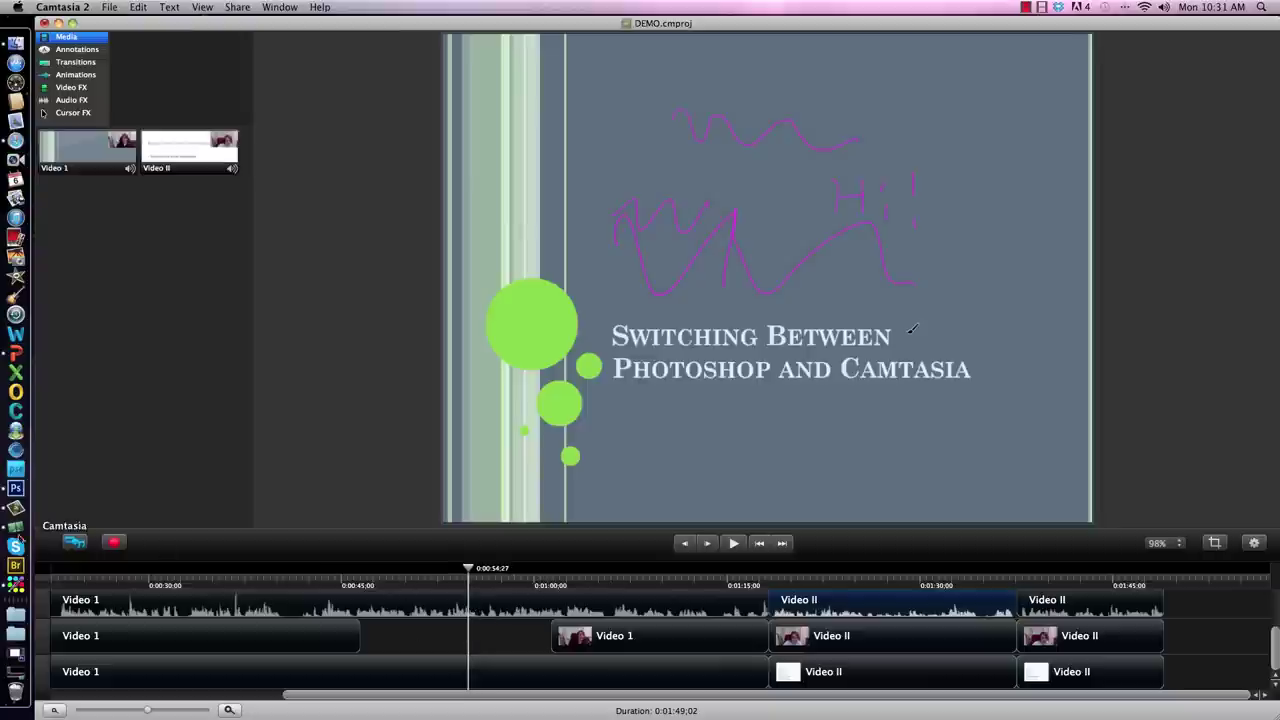
pyautogui.click(15, 490)
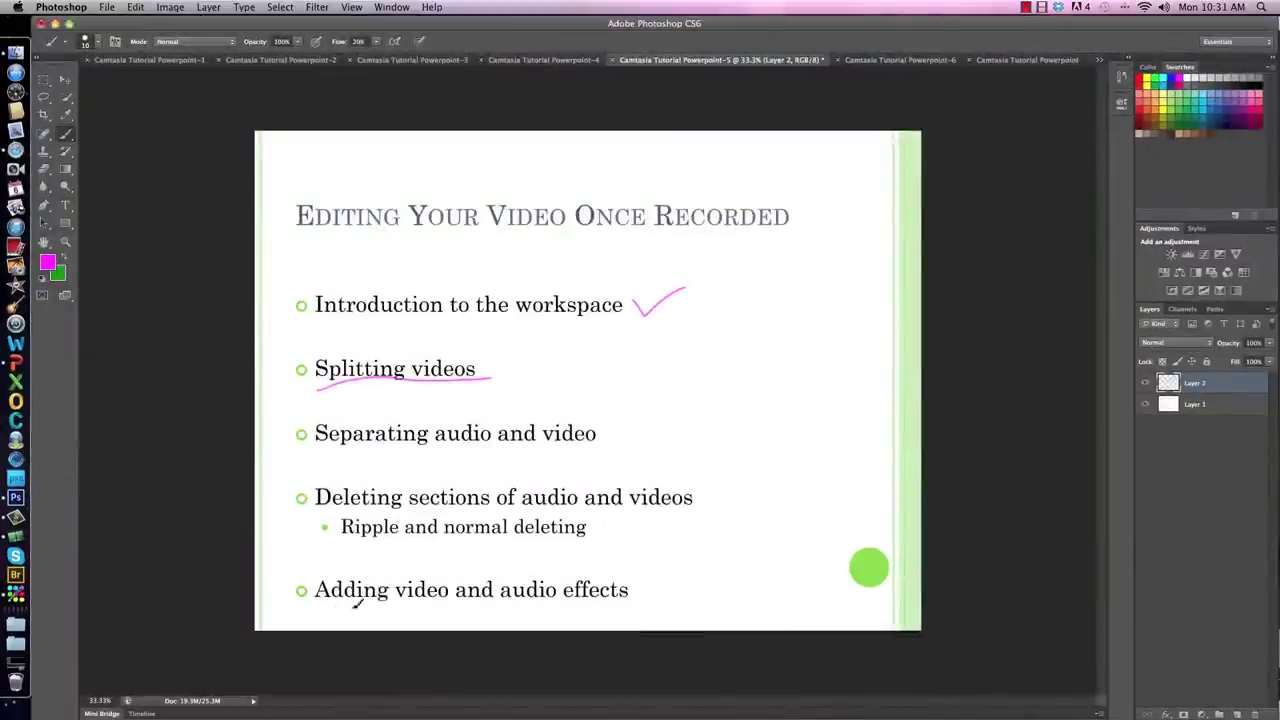
# Draw a pink stroke under the 'Adding video and audio effects' bullet on Layer 2
pyautogui.moveTo(336, 605); pyautogui.dragTo(629, 606)
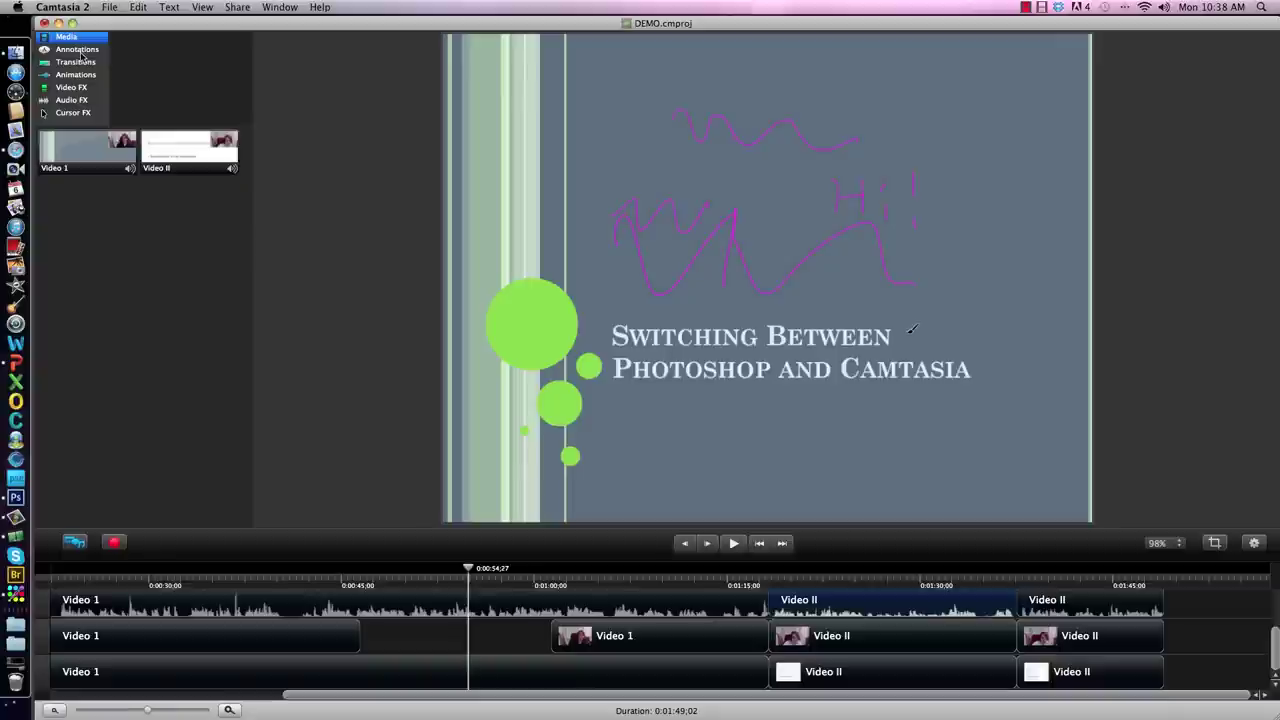
# Drag the red starburst callout from the Annotations library onto an empty timeline track
pyautogui.click(82, 52)
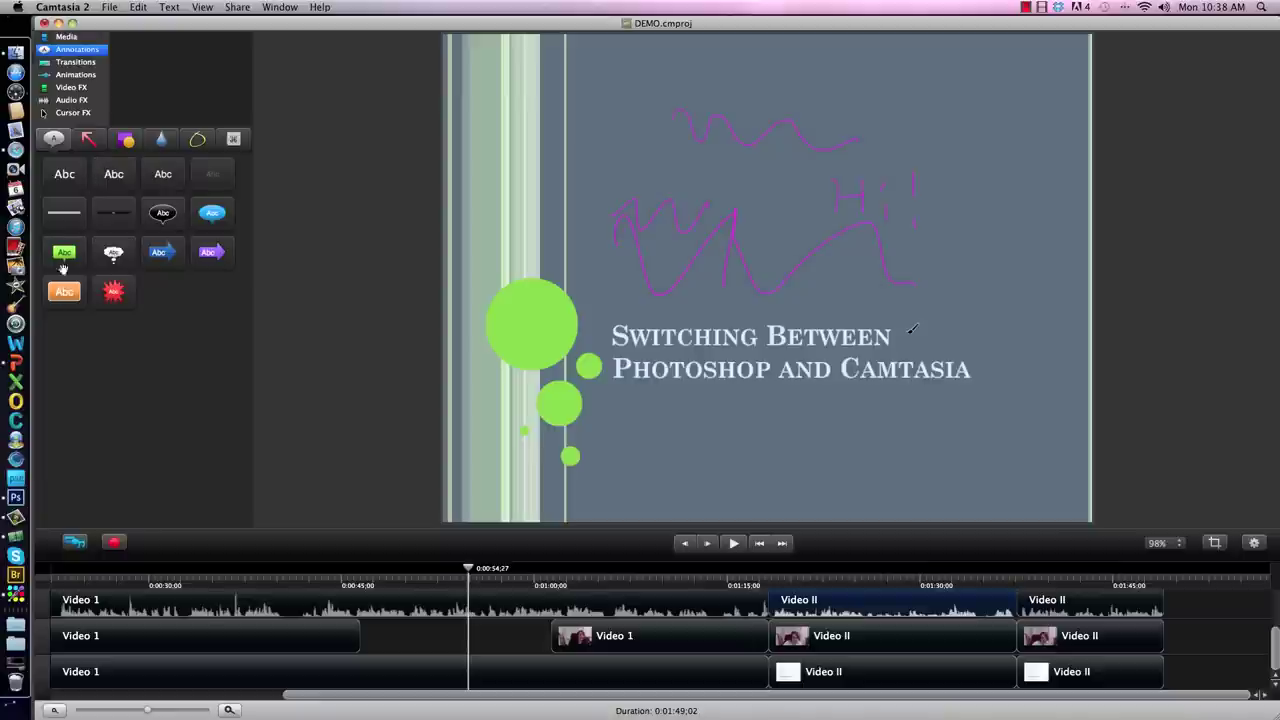
pyautogui.scroll(3, 1276, 674)
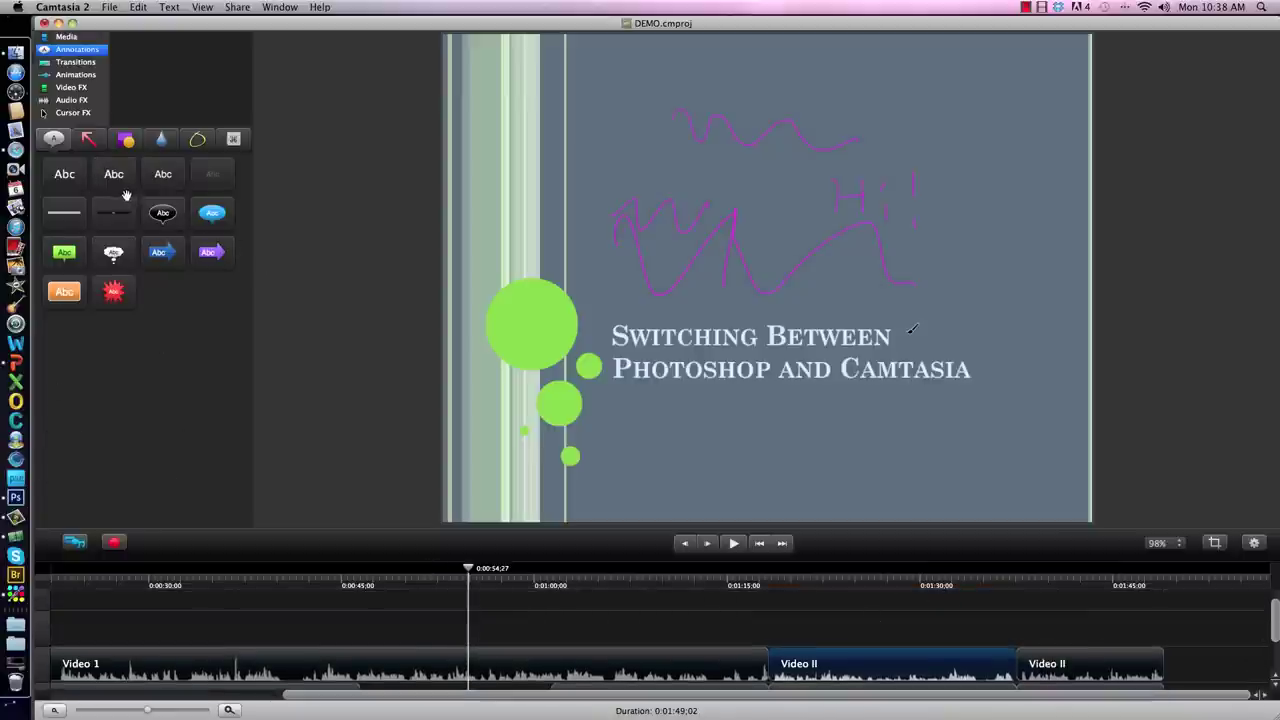
pyautogui.click(107, 296)
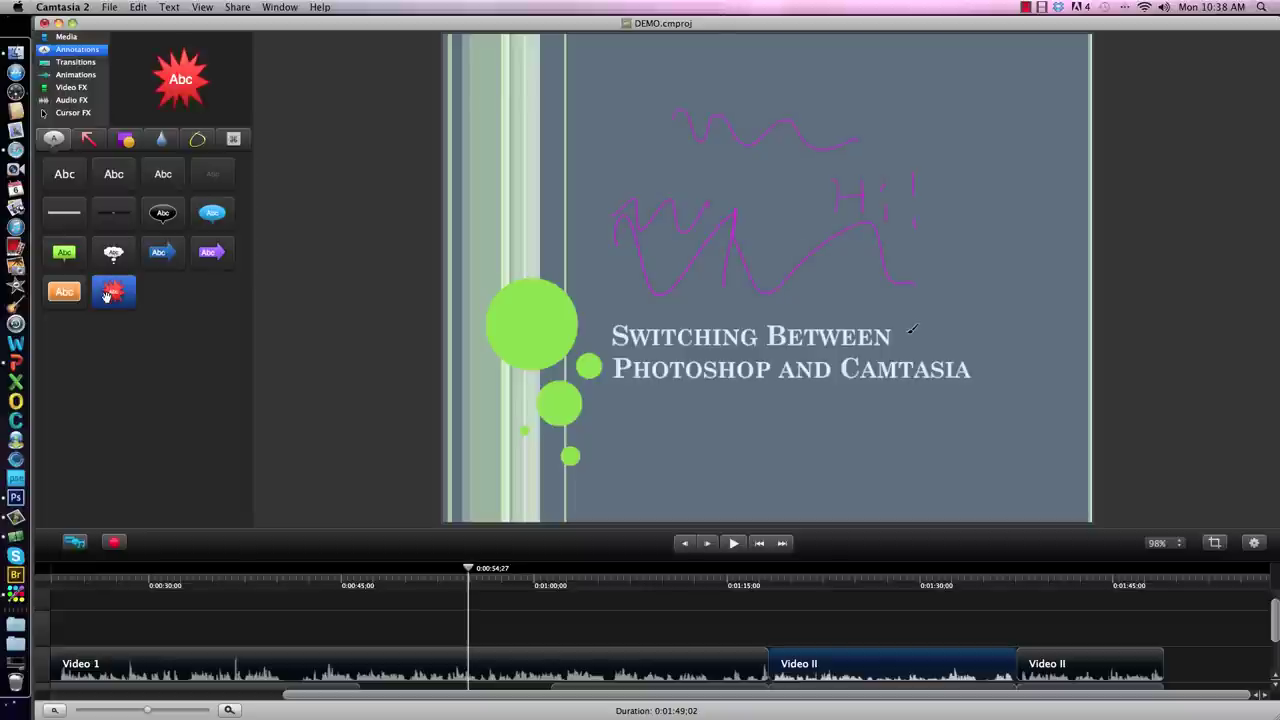
pyautogui.moveTo(107, 296); pyautogui.dragTo(512, 632)
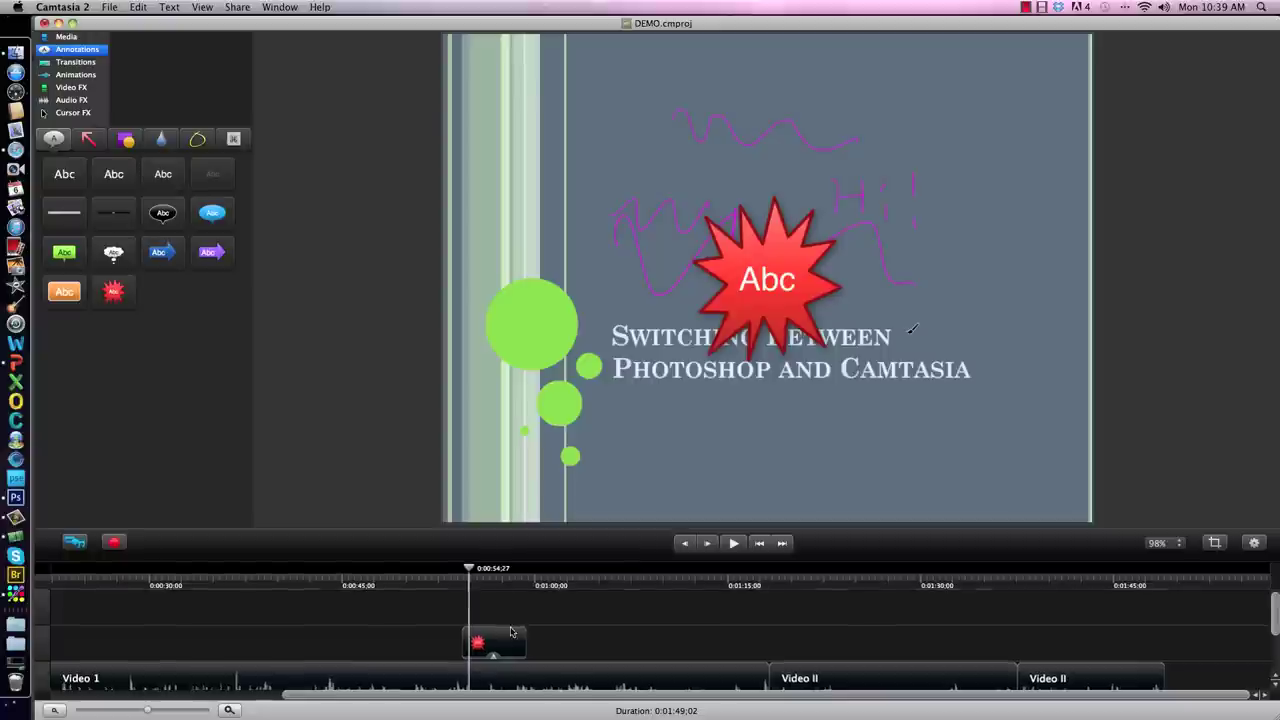
# Align the callout clip to the playhead and give it a blue fill with a yellow outline
pyautogui.click(505, 644)
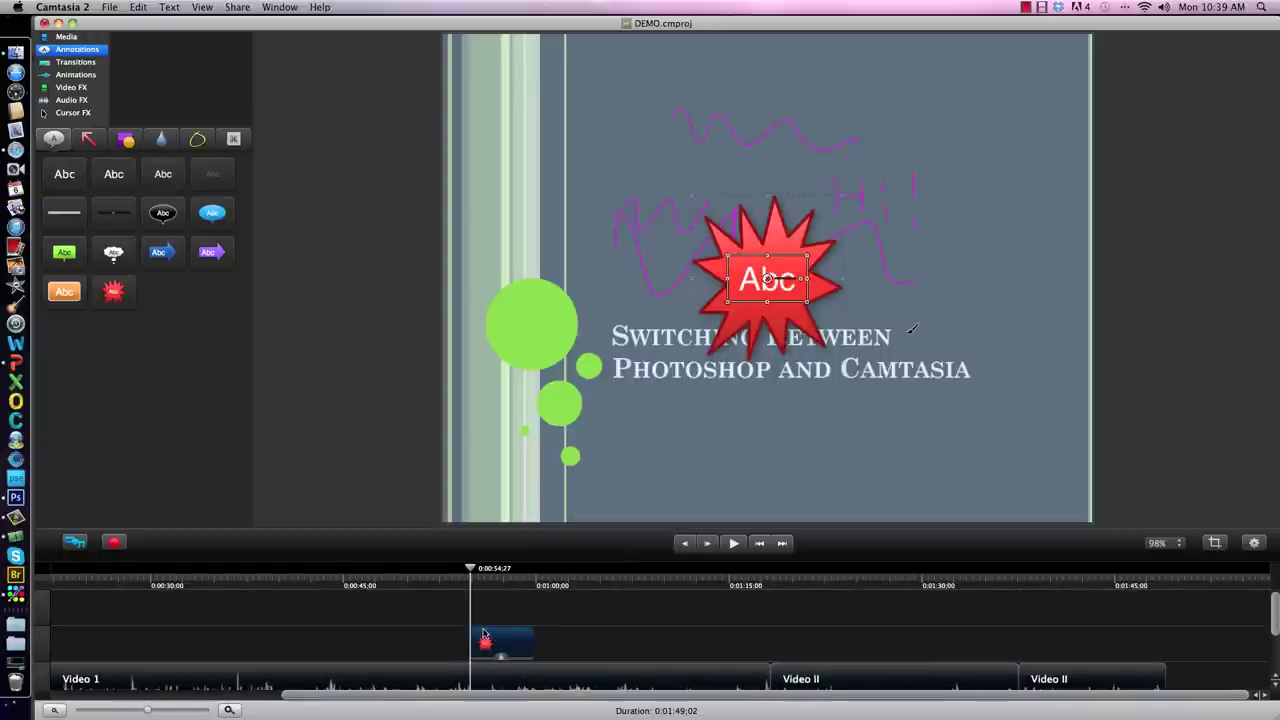
pyautogui.rightClick(494, 648)
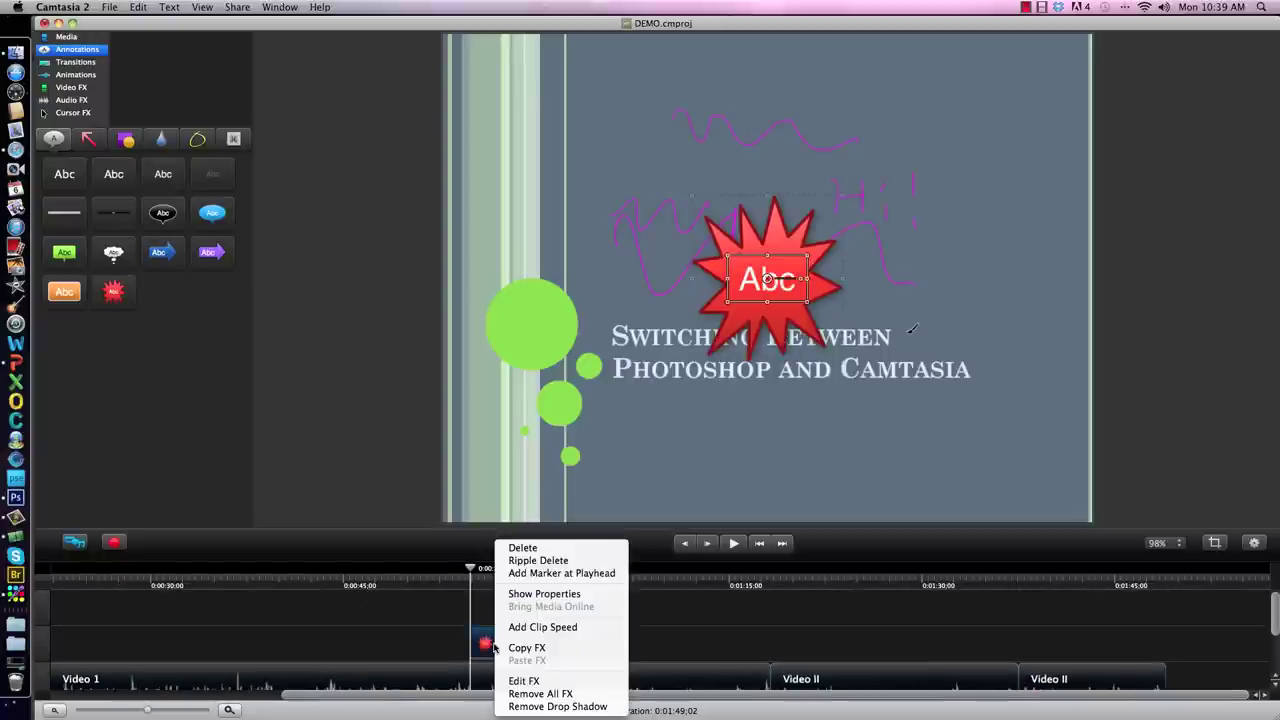
pyautogui.click(576, 597)
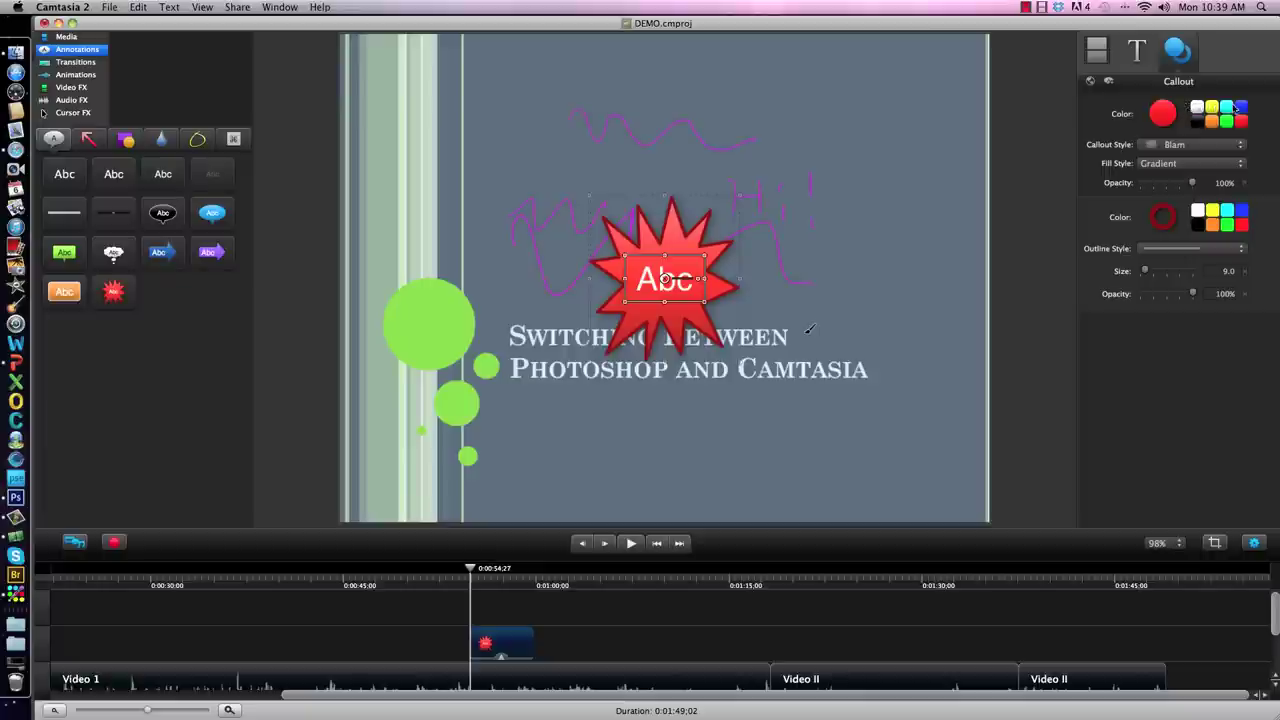
pyautogui.click(1240, 107)
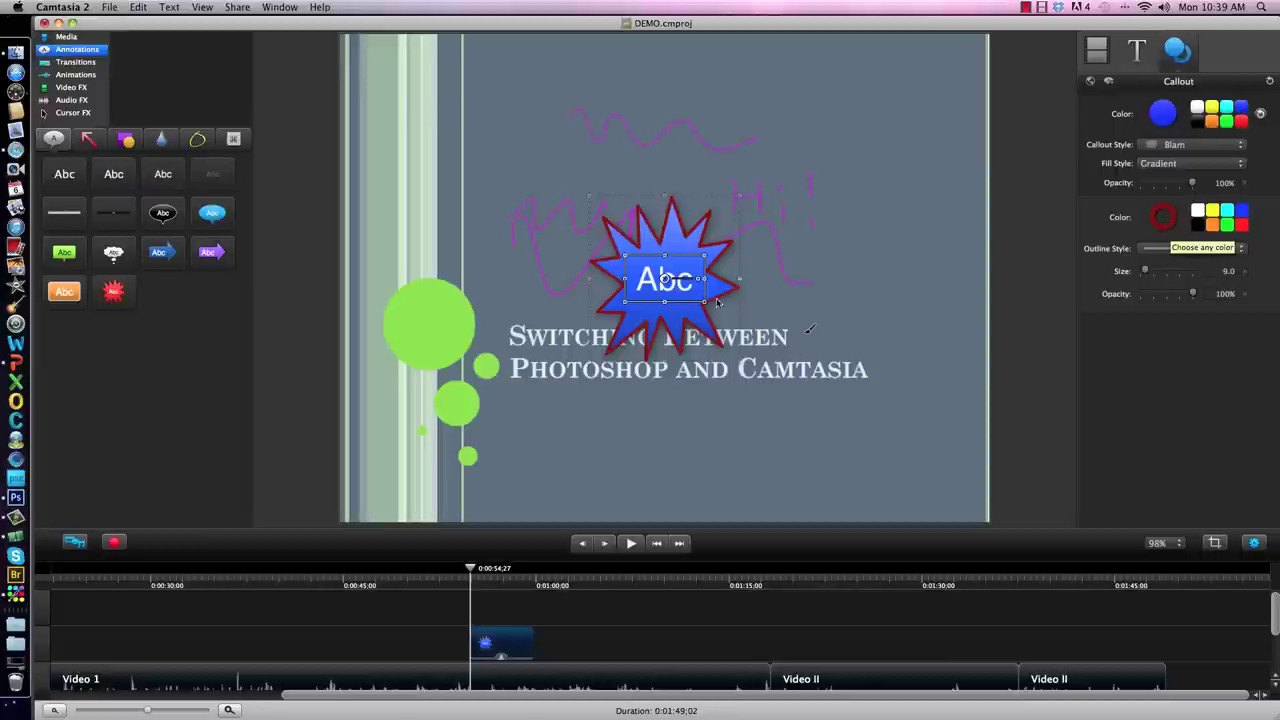
pyautogui.click(1226, 225)
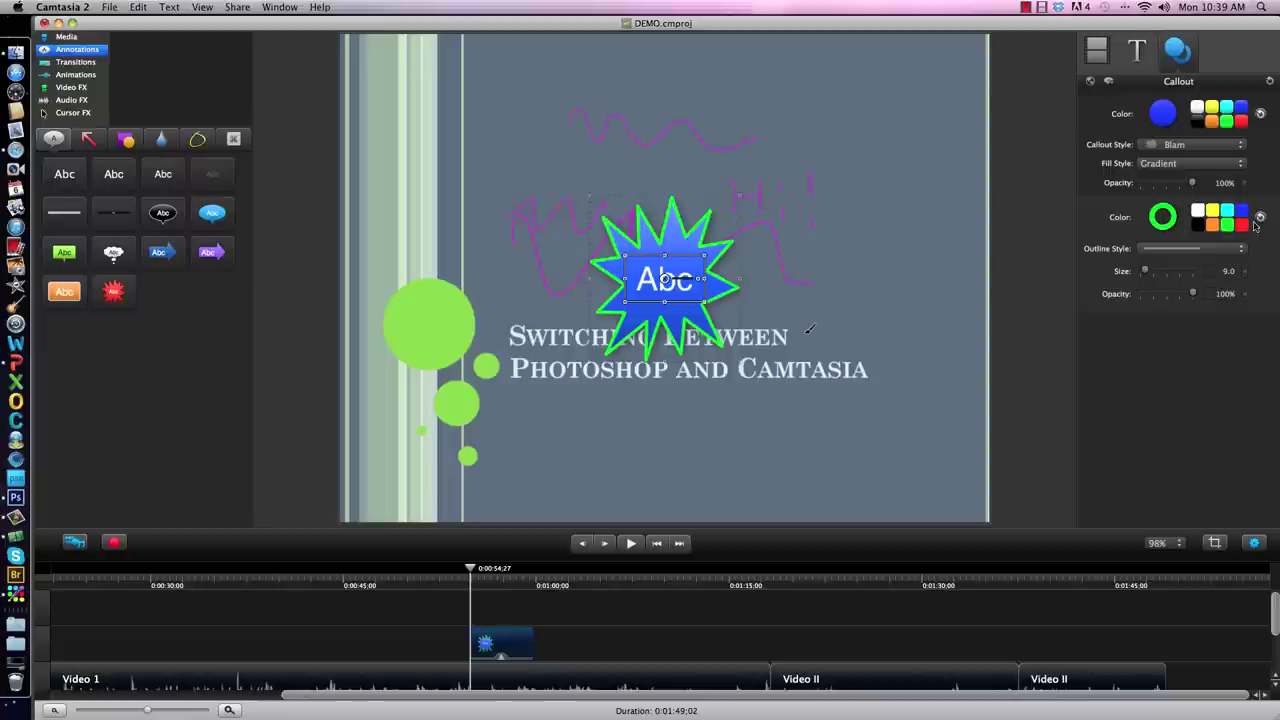
pyautogui.click(1213, 214)
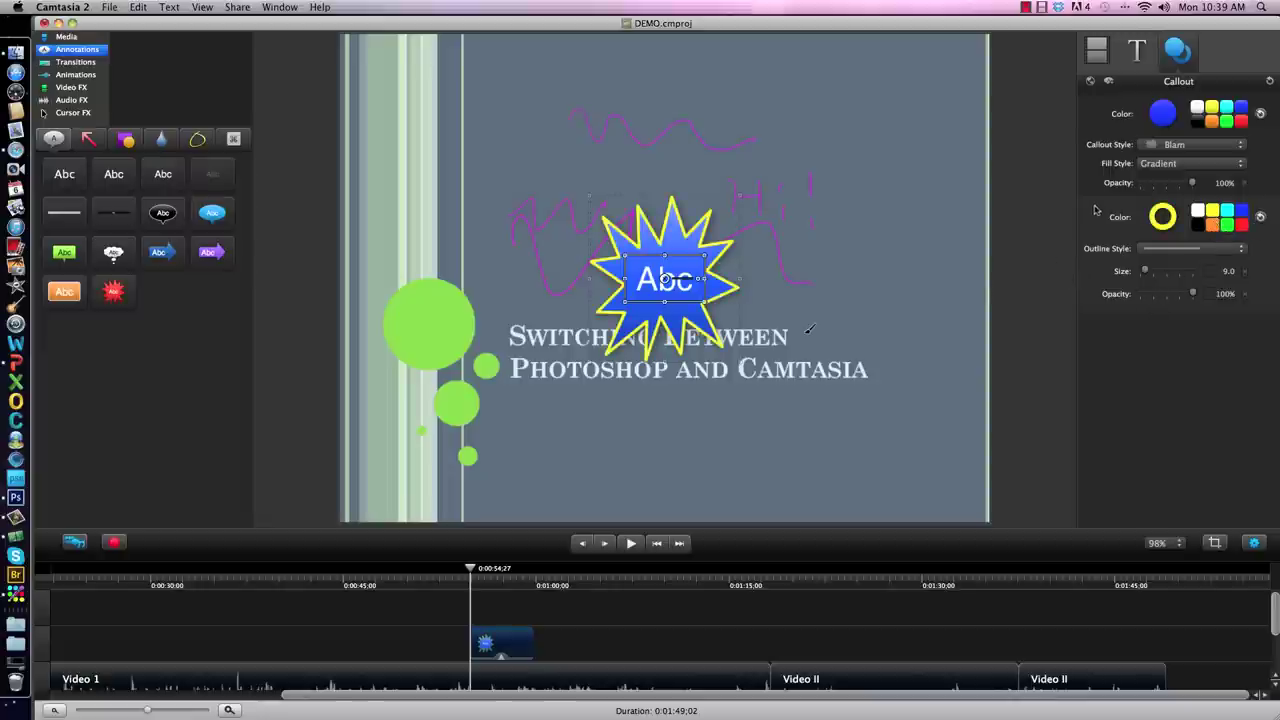
pyautogui.click(1137, 55)
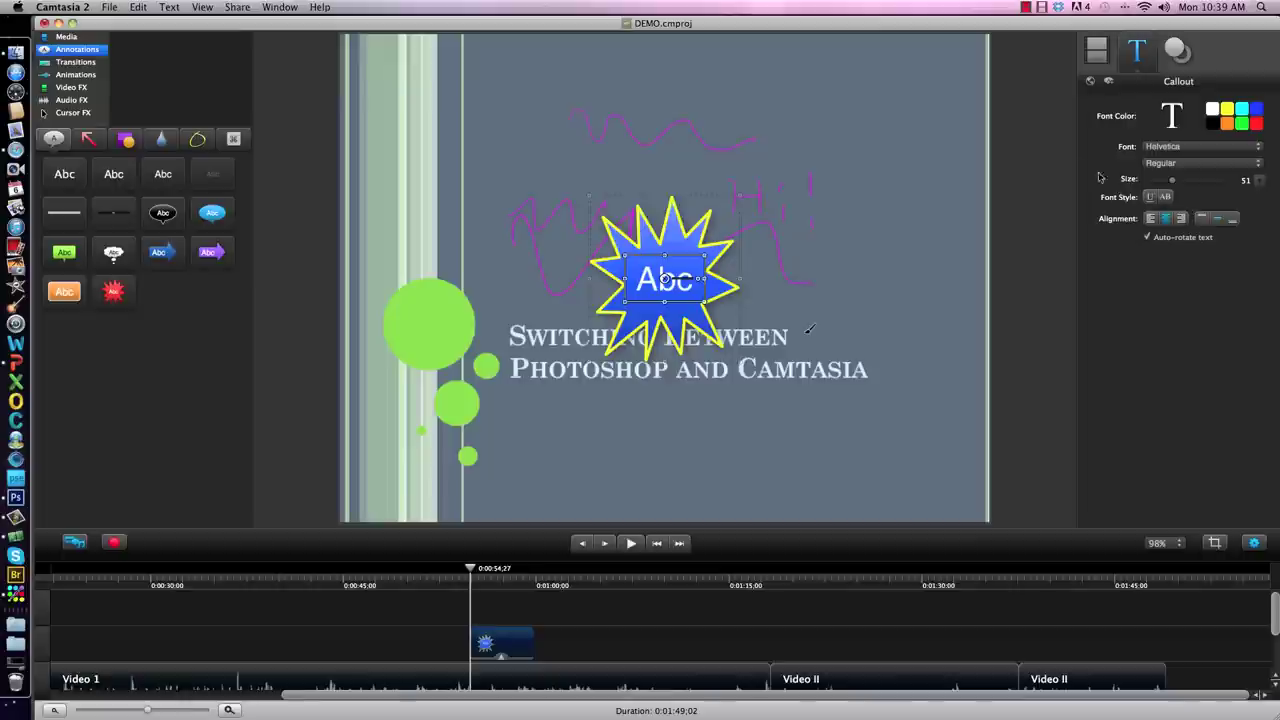
# Enter 'HI!' as the starburst callout's text
pyautogui.write('HI@')
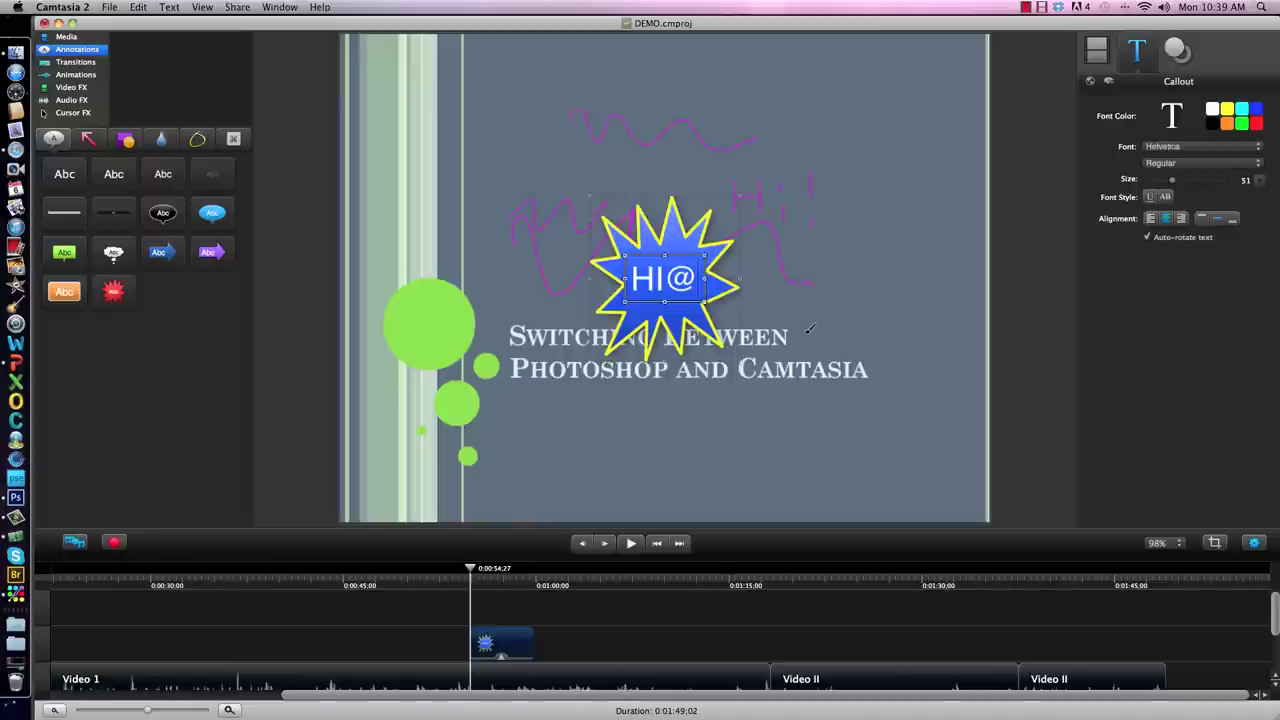
pyautogui.press('BackSpace')
pyautogui.write('!')
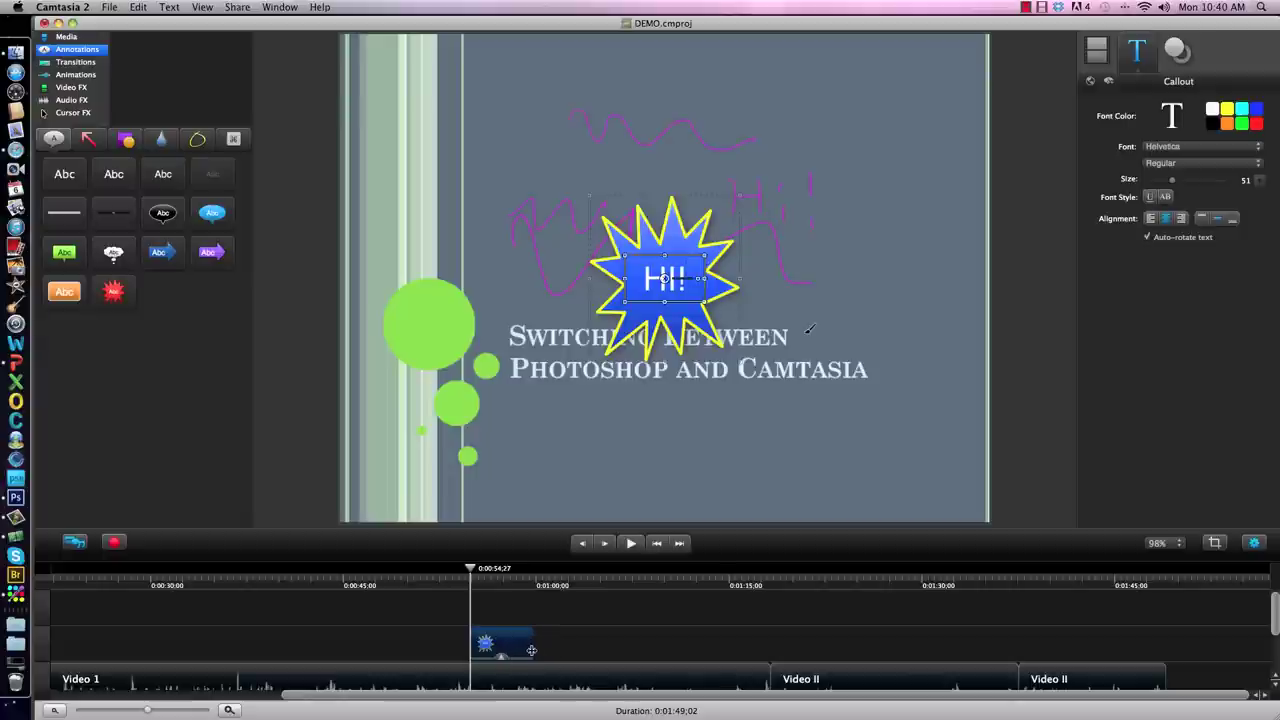
# Shorten the callout clip's duration and preview when it appears
pyautogui.moveTo(531, 650); pyautogui.dragTo(500, 649)
pyautogui.moveTo(470, 568); pyautogui.dragTo(445, 568)
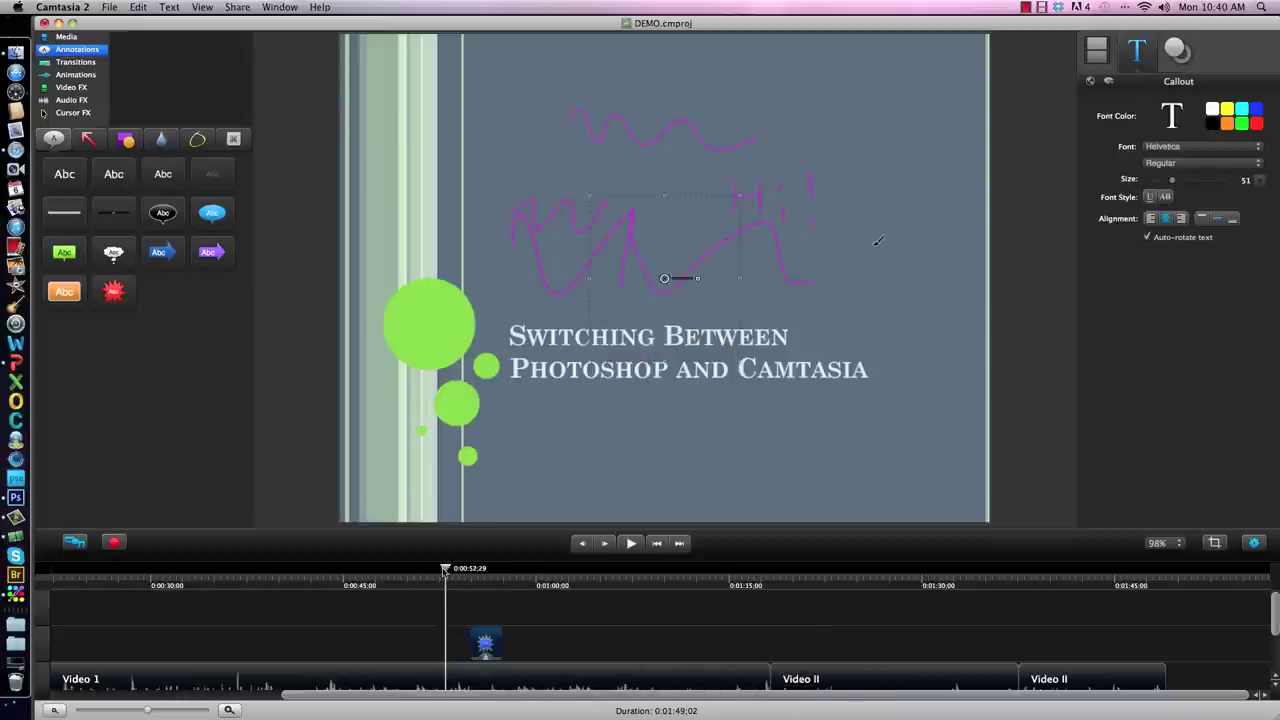
pyautogui.click(631, 545)
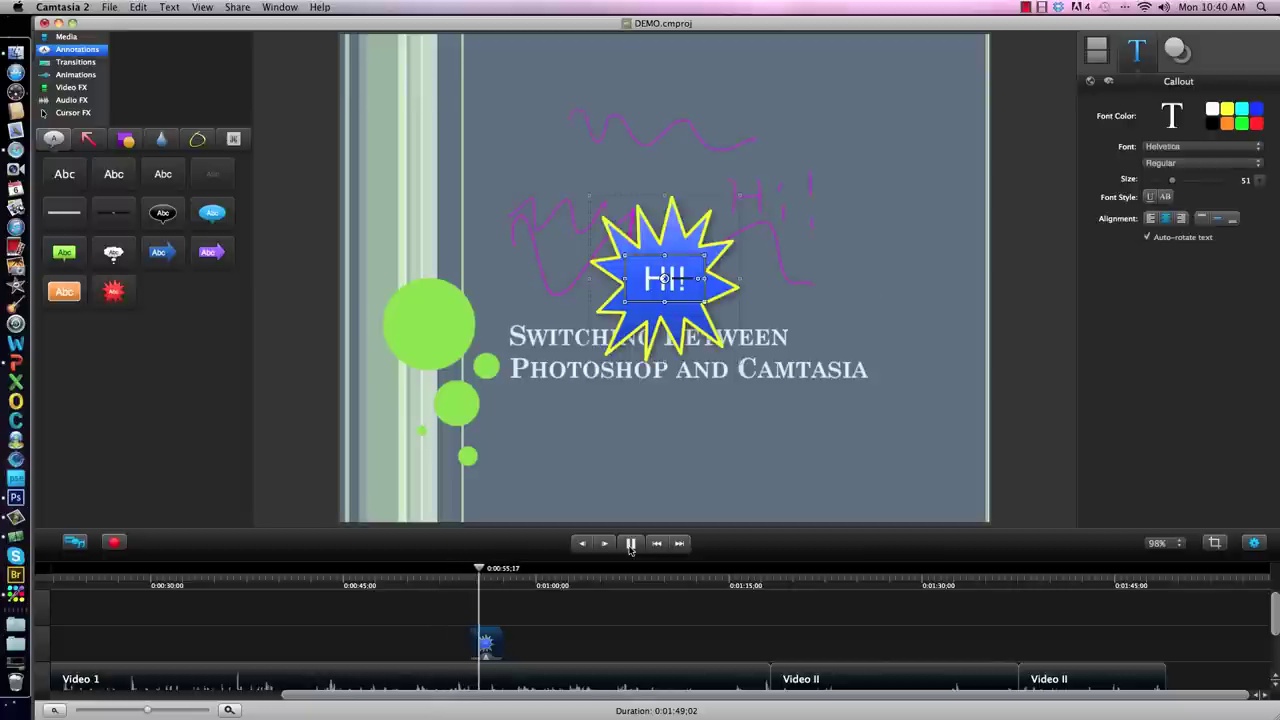
pyautogui.click(631, 545)
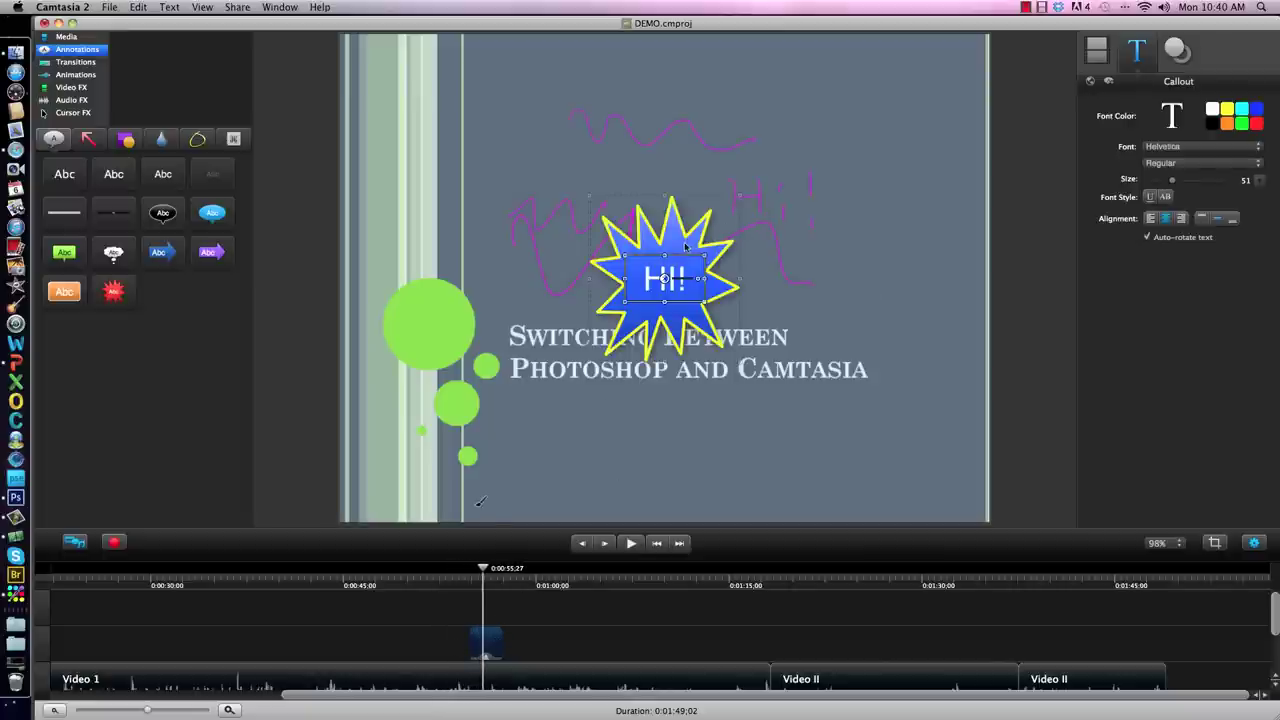
# Move the HI! callout to the slide's top-right corner and replay to check it
pyautogui.moveTo(685, 246); pyautogui.dragTo(920, 115)
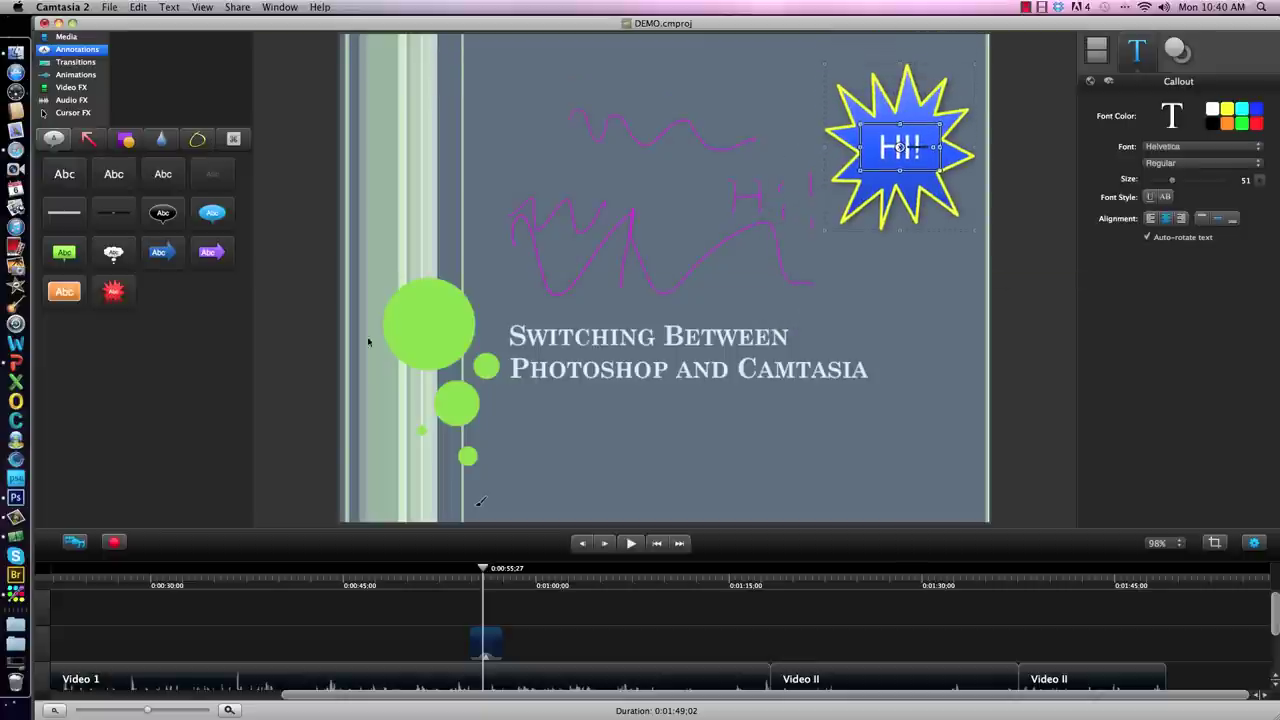
pyautogui.click(462, 572)
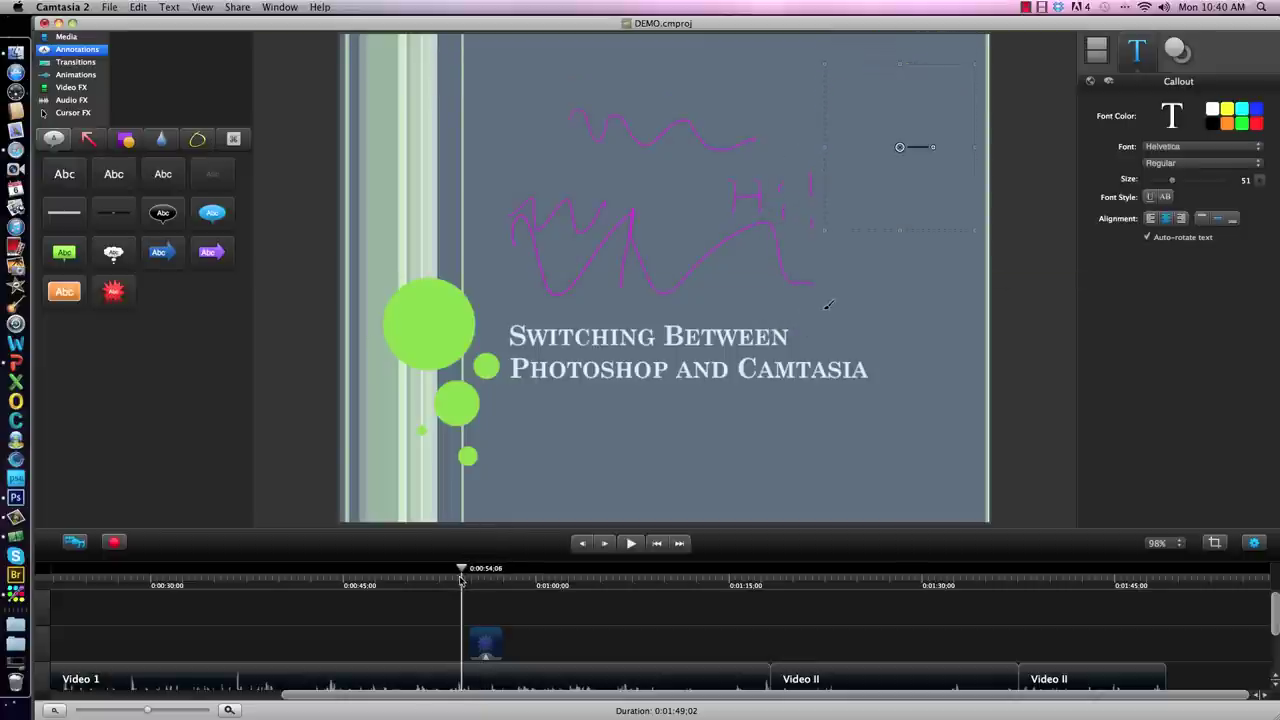
pyautogui.click(630, 543)
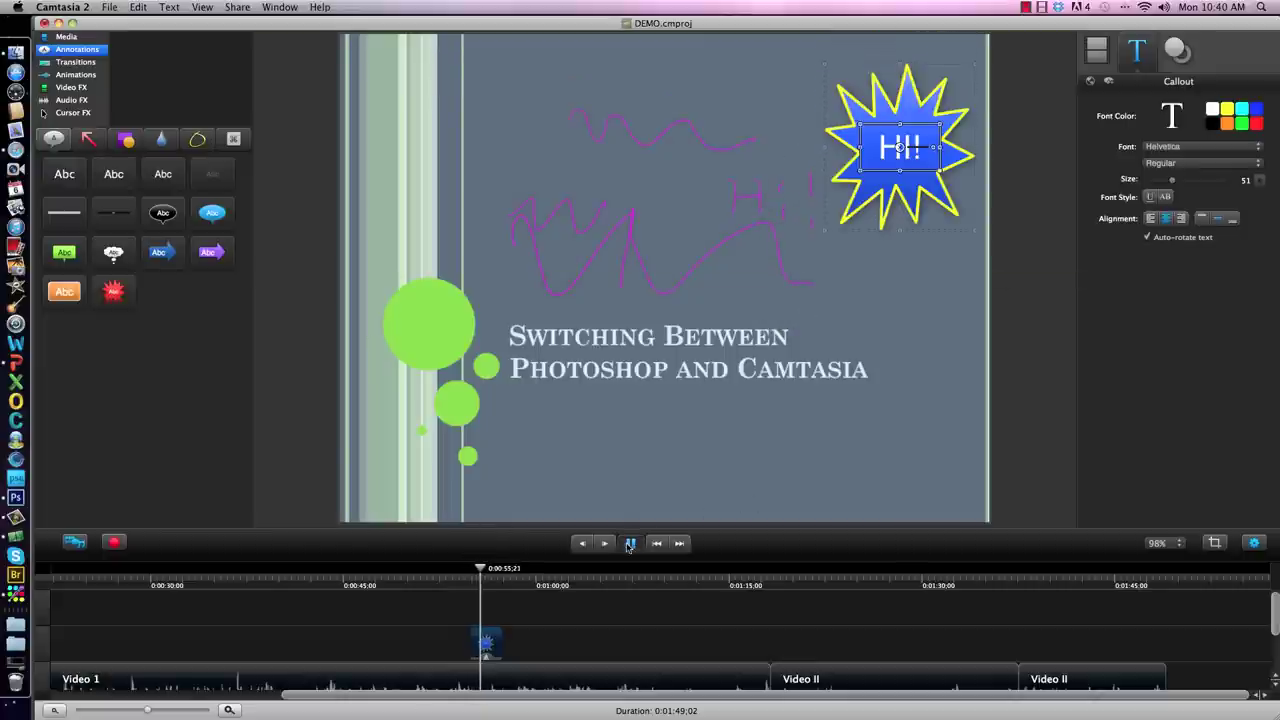
pyautogui.click(629, 545)
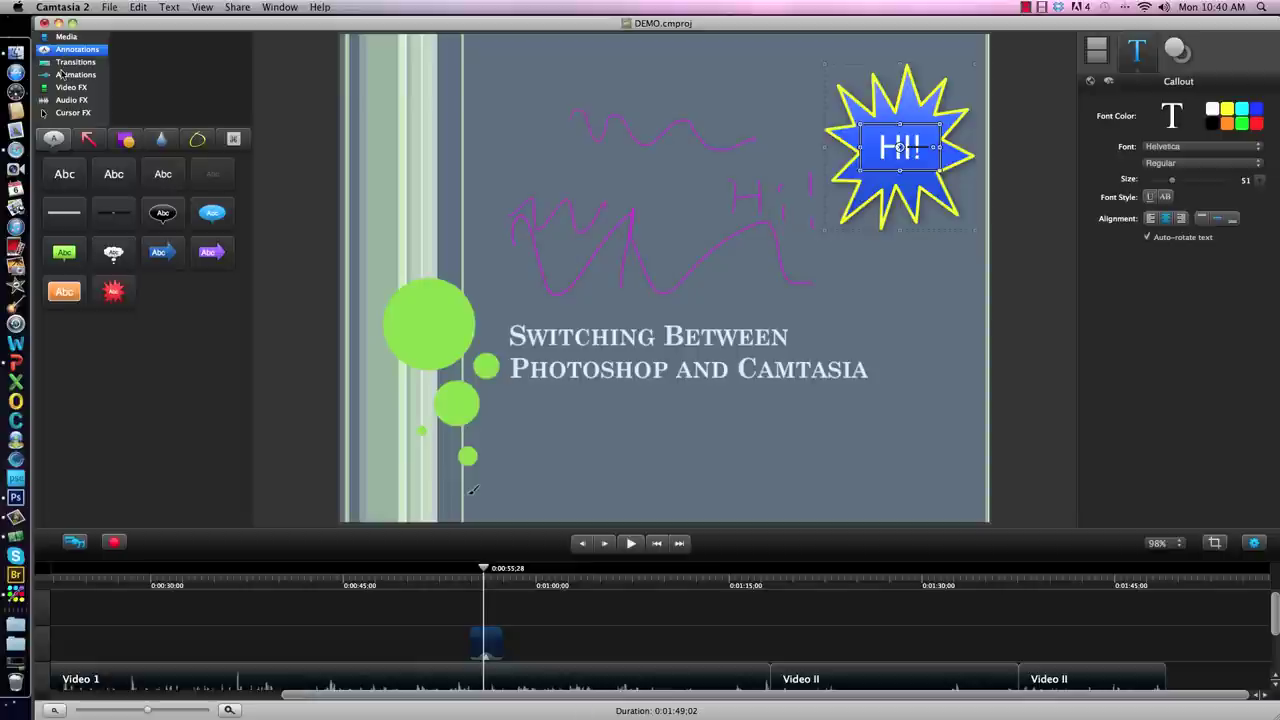
# Drag the Clip Speed effect from Video FX onto the last Video II clip
pyautogui.click(65, 76)
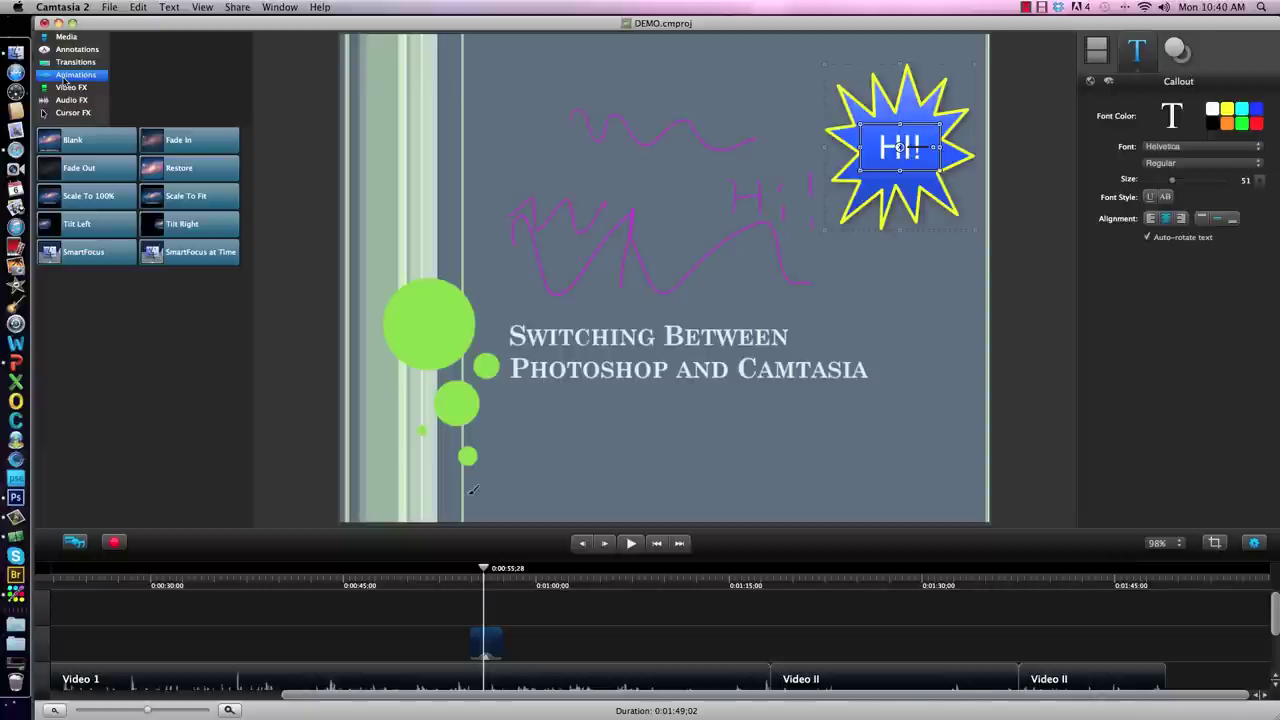
pyautogui.click(65, 63)
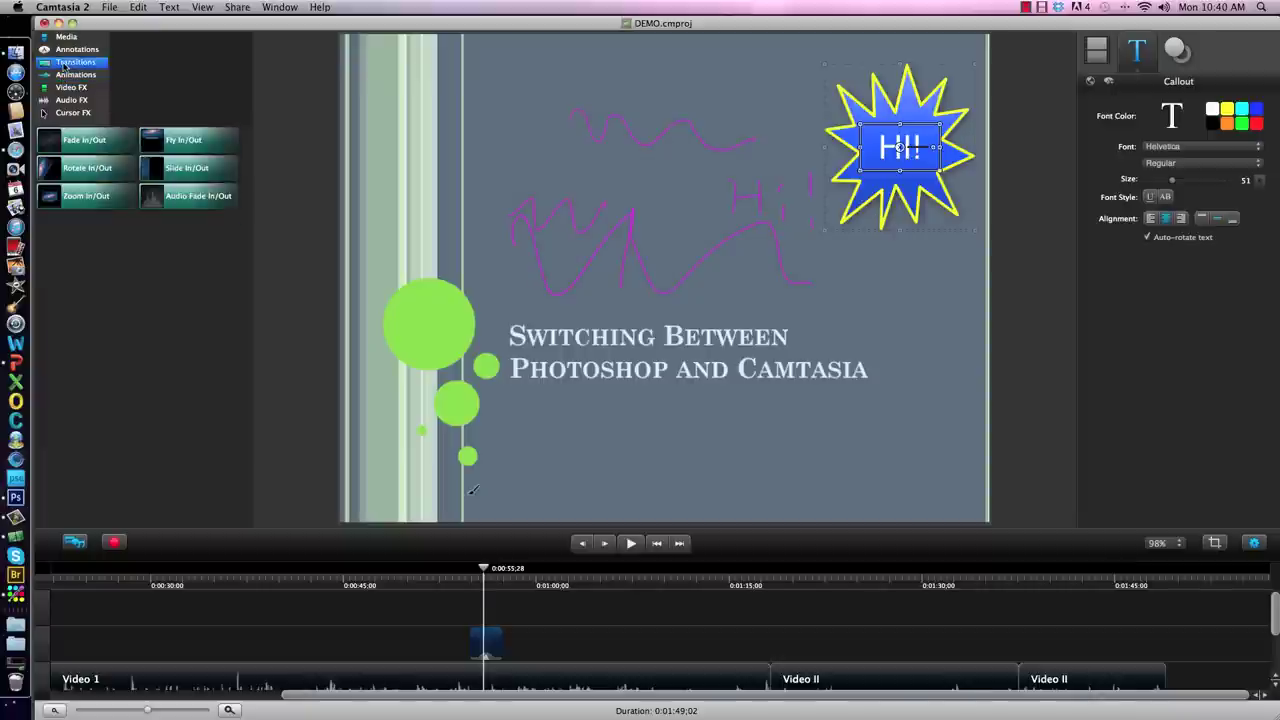
pyautogui.click(74, 88)
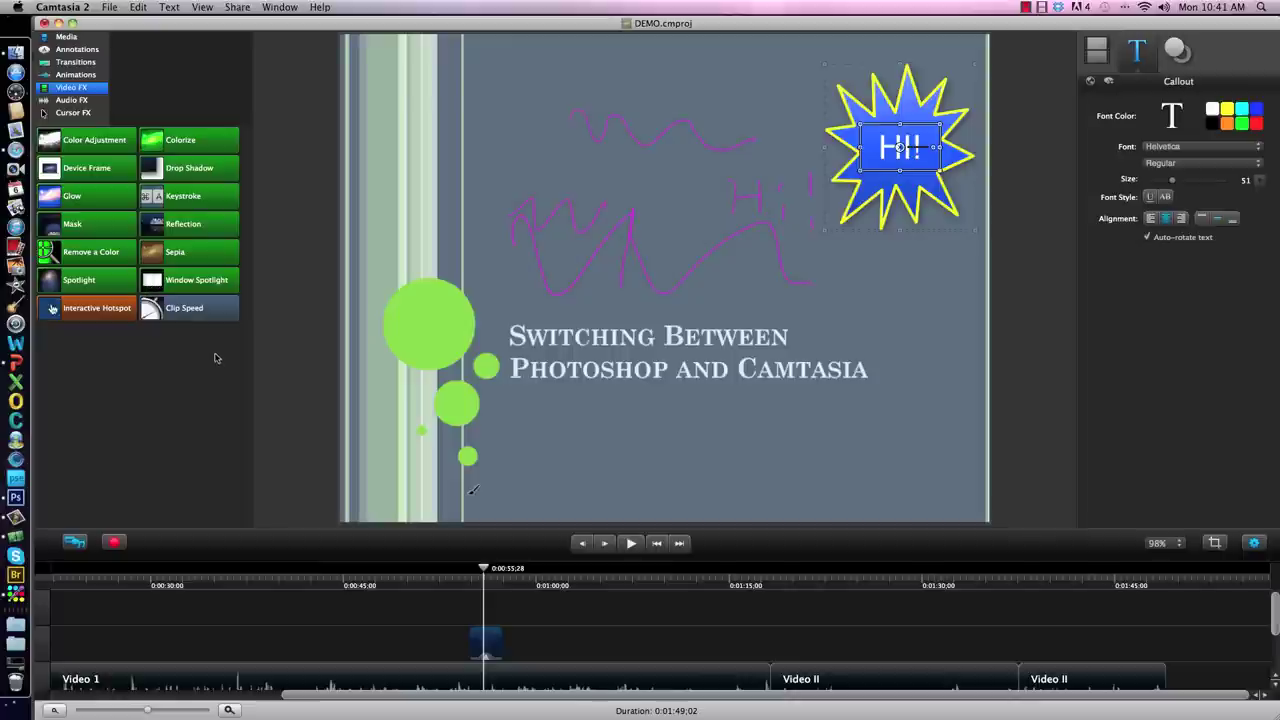
pyautogui.scroll(-5, 1275, 672)
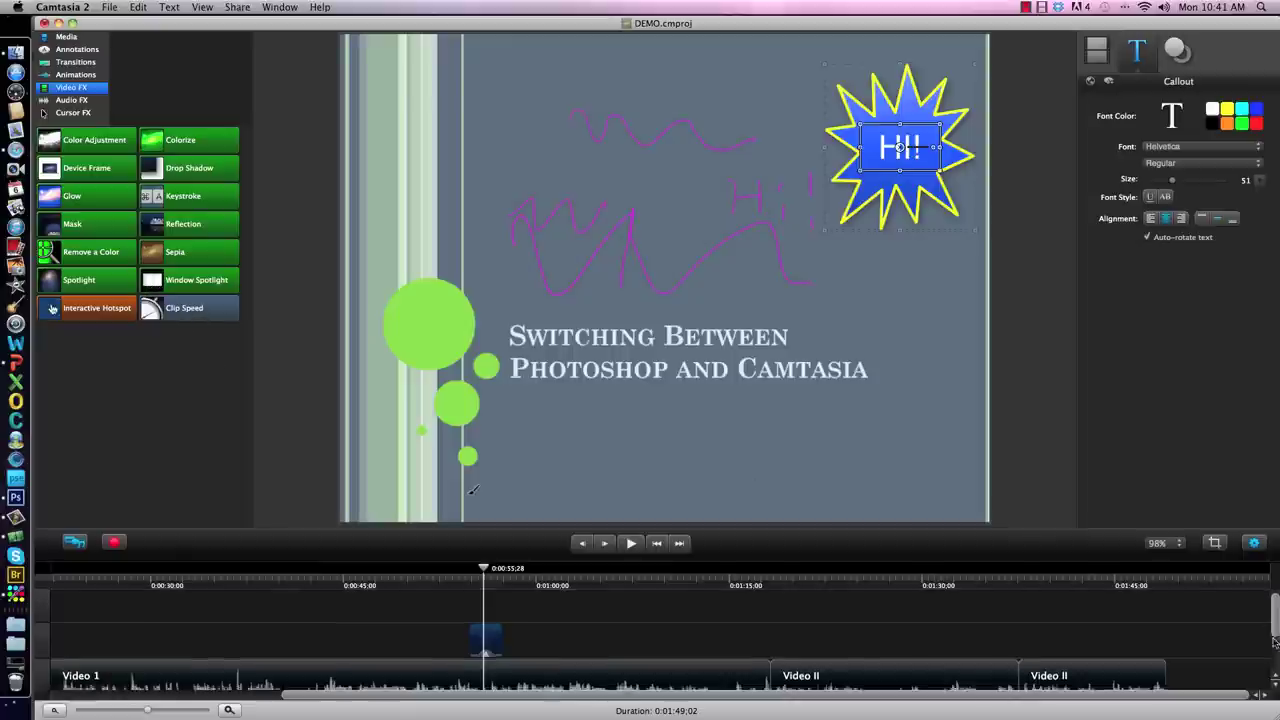
pyautogui.scroll(-1, 1273, 659)
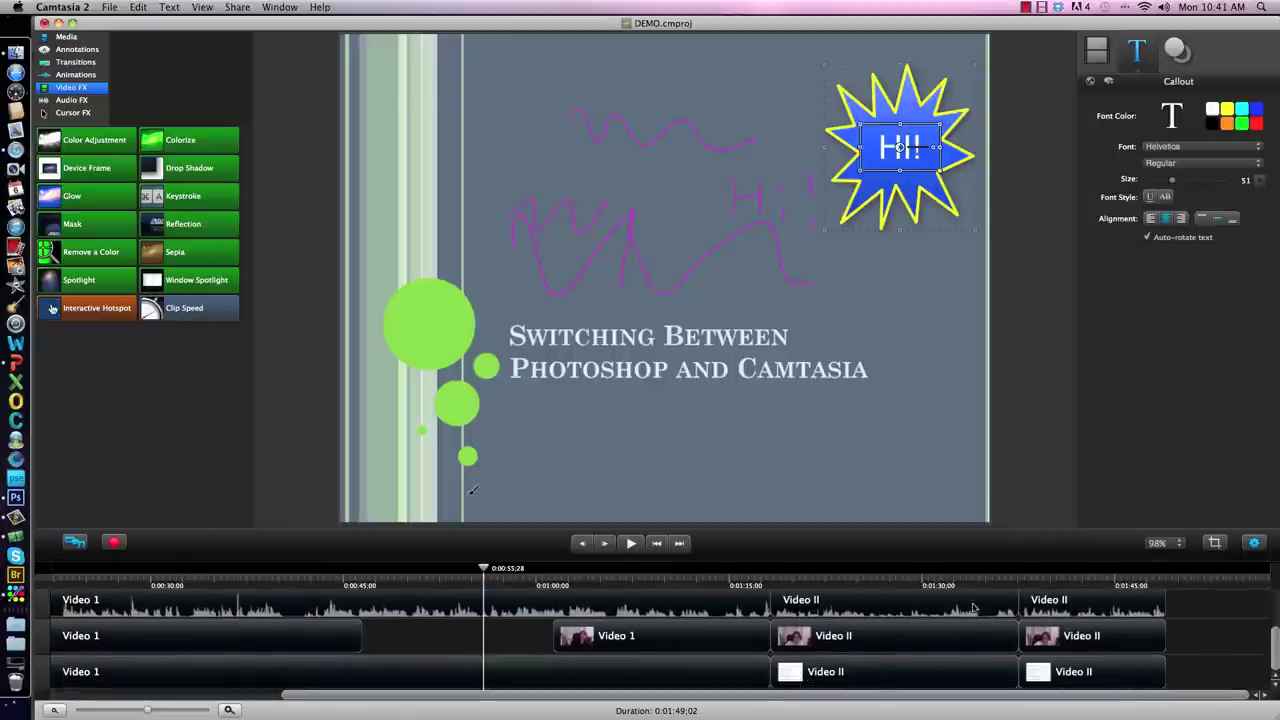
pyautogui.moveTo(183, 311)
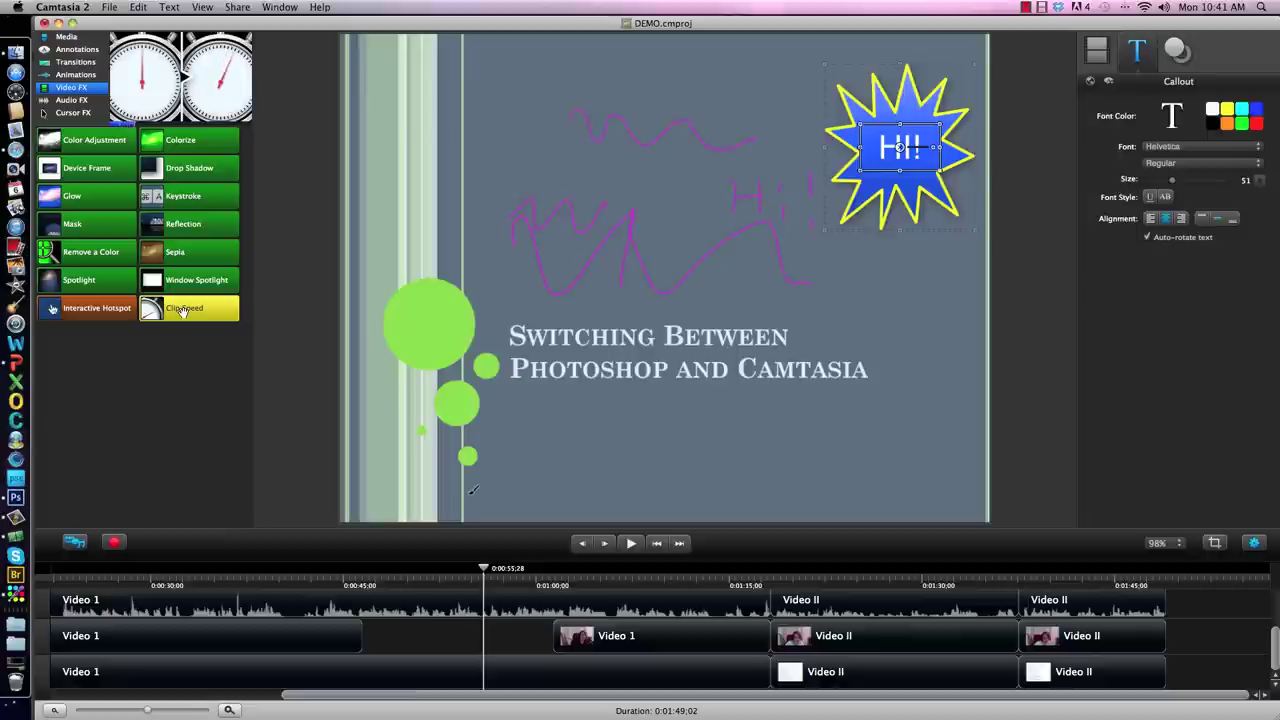
pyautogui.moveTo(183, 311); pyautogui.dragTo(1082, 601)
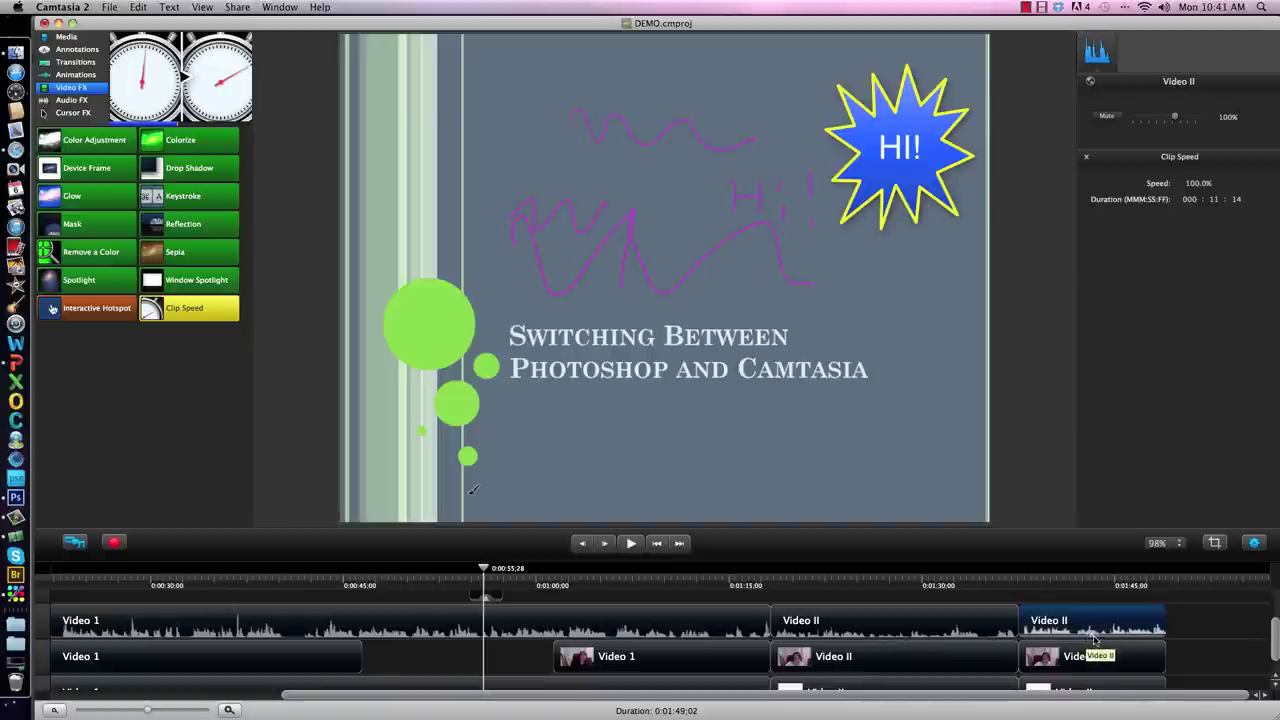
# Drag the Clip Speed handle to slow the last Video II clip to about 91%, then 85%
pyautogui.moveTo(1092, 638); pyautogui.dragTo(1094, 633)
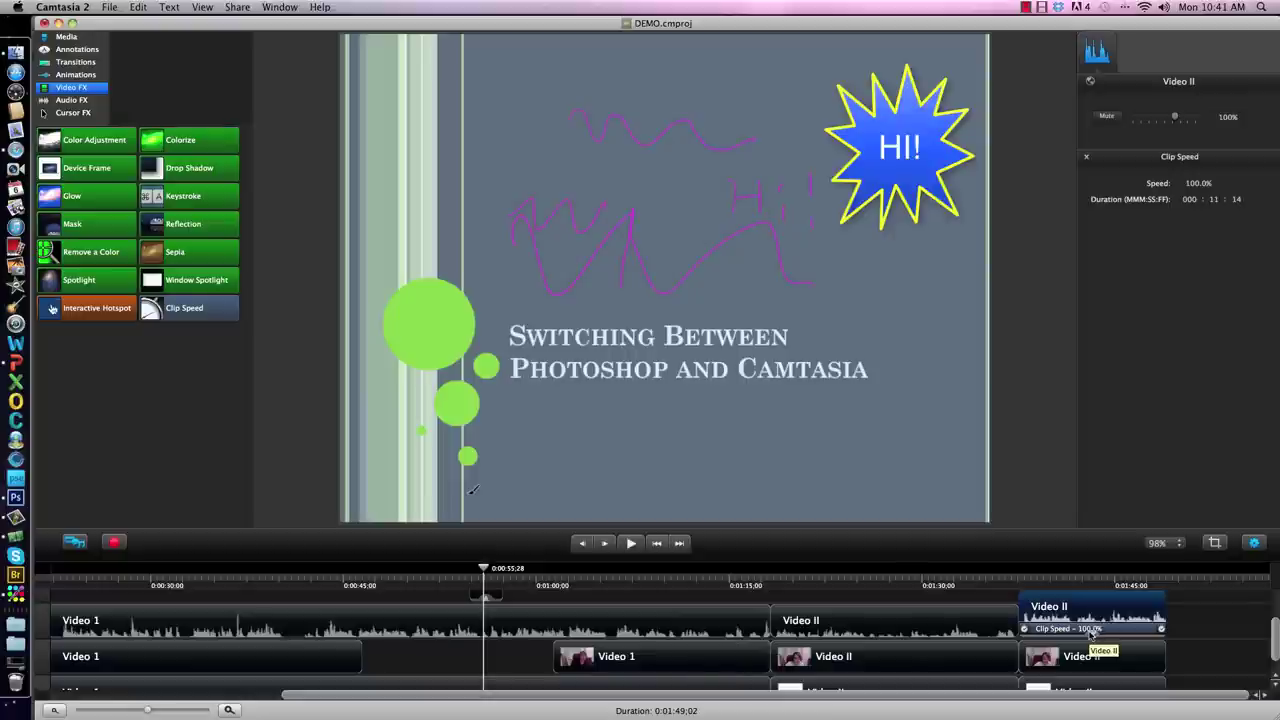
pyautogui.moveTo(1161, 629); pyautogui.dragTo(1187, 630)
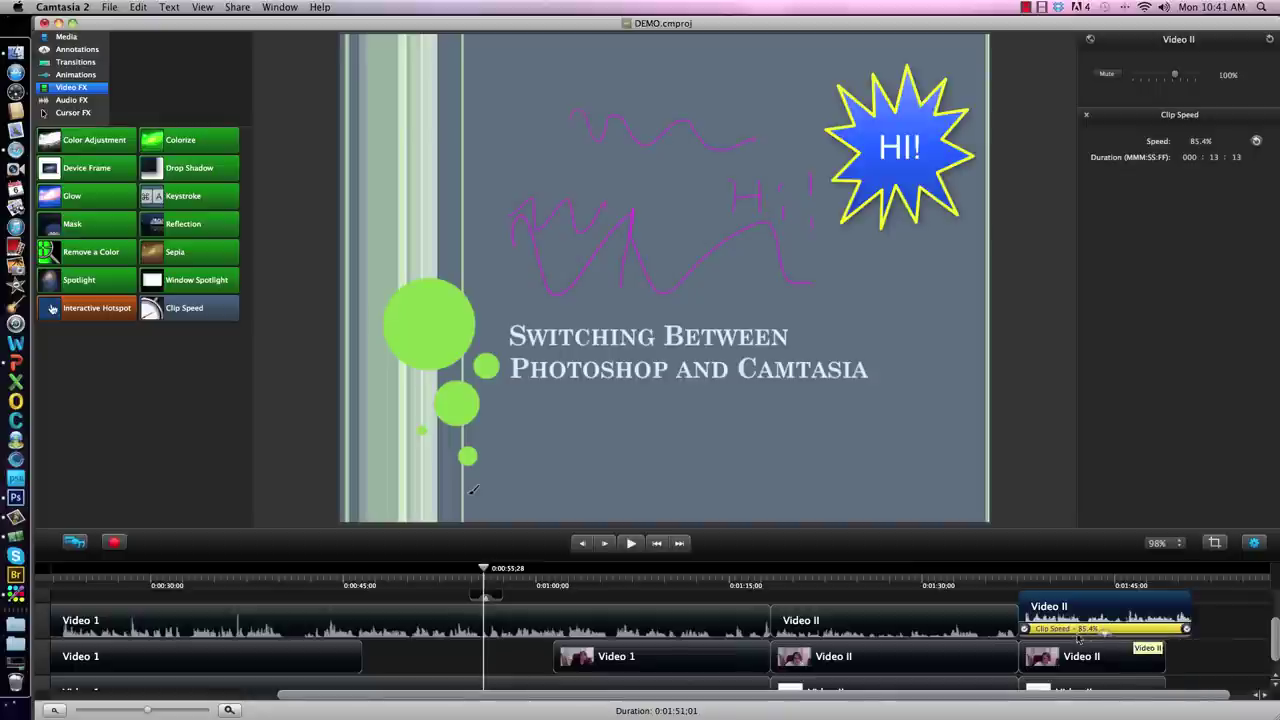
pyautogui.moveTo(1187, 629)
pyautogui.mouseDown()
pyautogui.moveTo(1262, 628)
pyautogui.moveTo(1200, 628)
pyautogui.mouseUp()
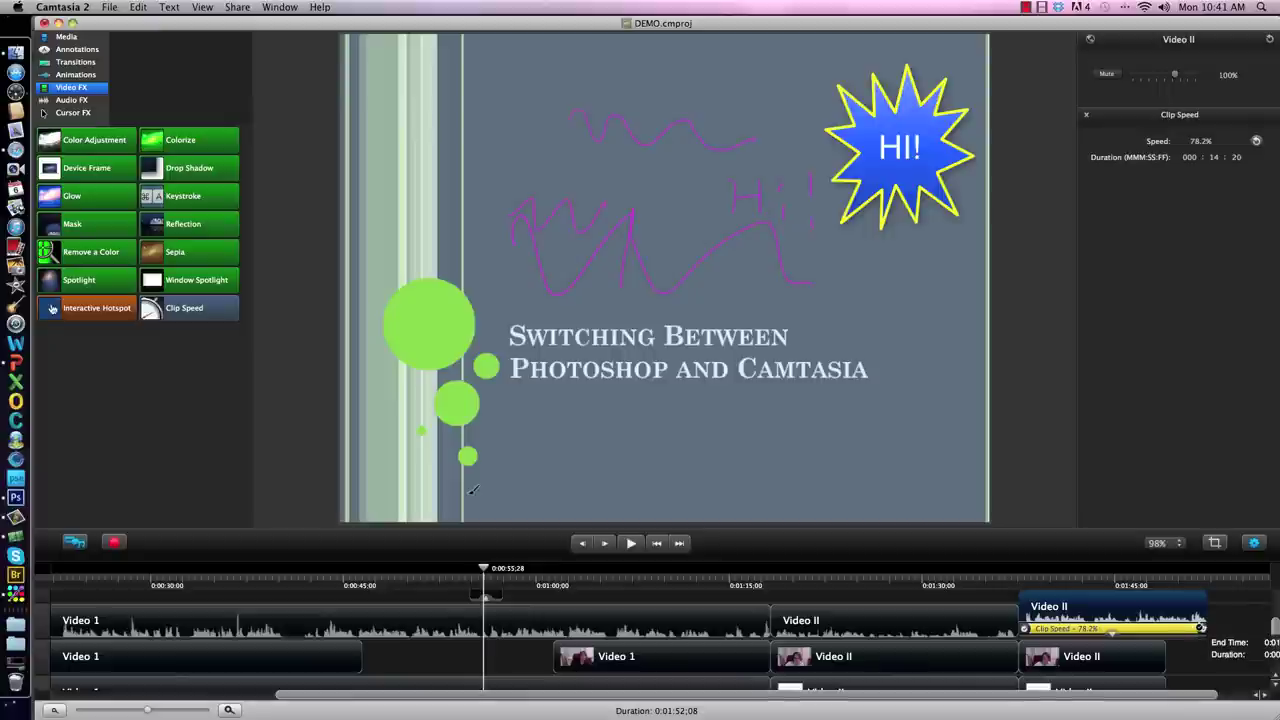
pyautogui.moveTo(1200, 628); pyautogui.dragTo(1162, 627)
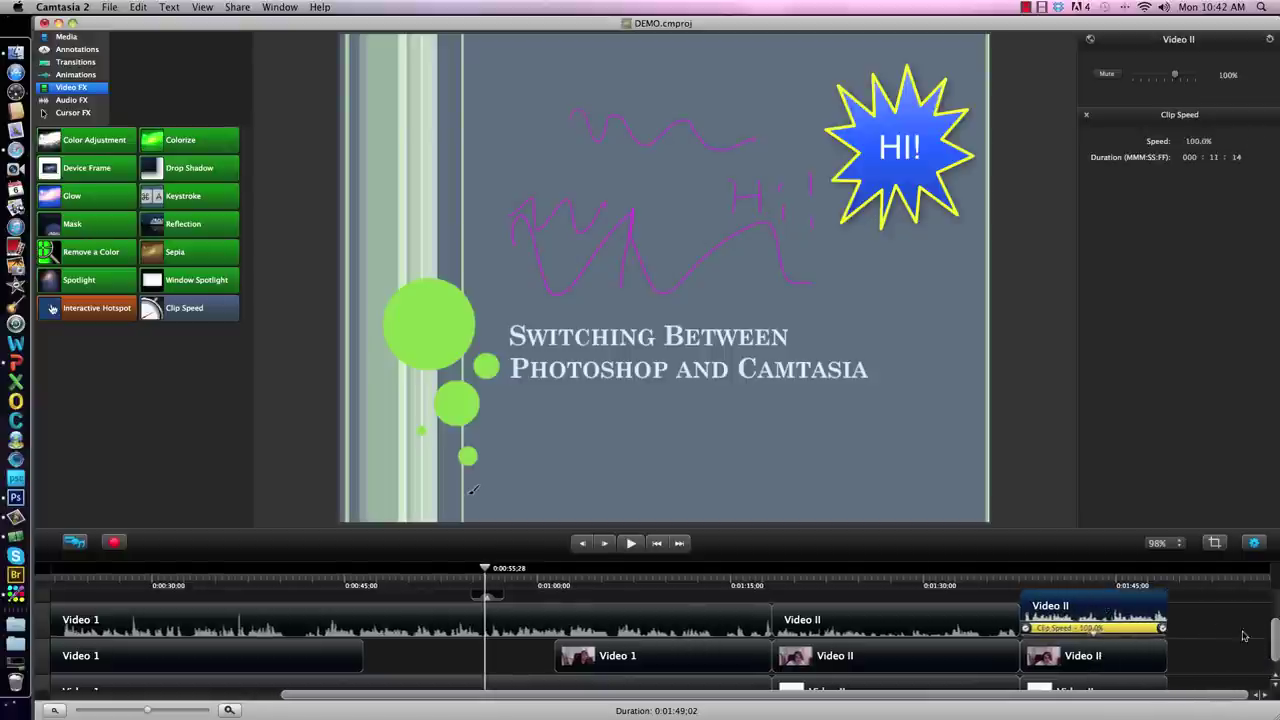
pyautogui.scroll(-2, 1275, 647)
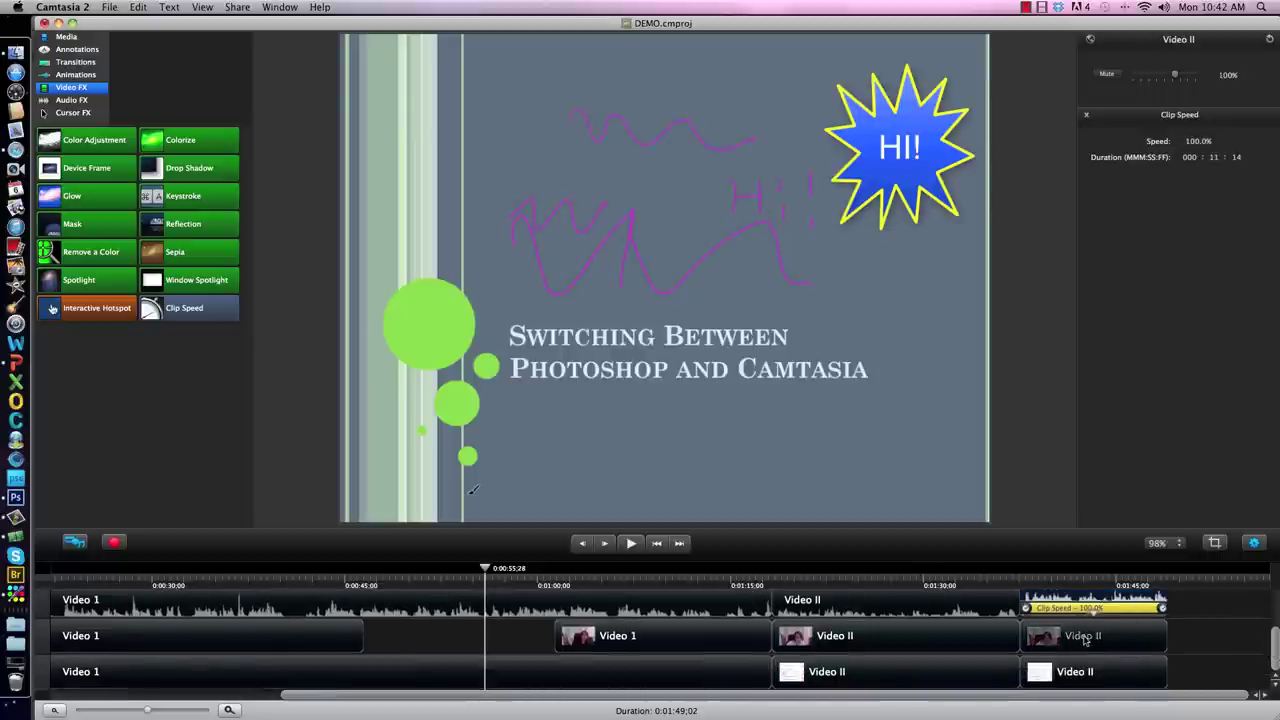
pyautogui.moveTo(1162, 607); pyautogui.dragTo(1195, 607)
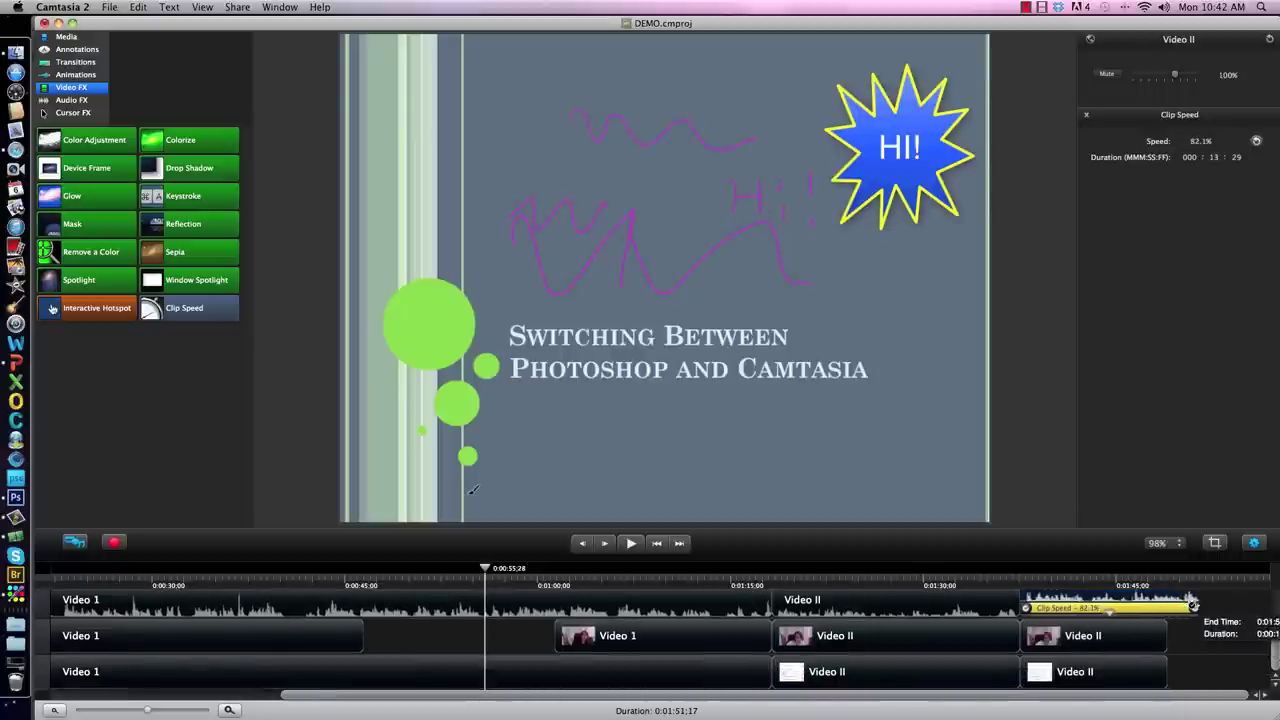
# Reselect the last Video II clips and return the speed to 100%
pyautogui.click(1088, 651)
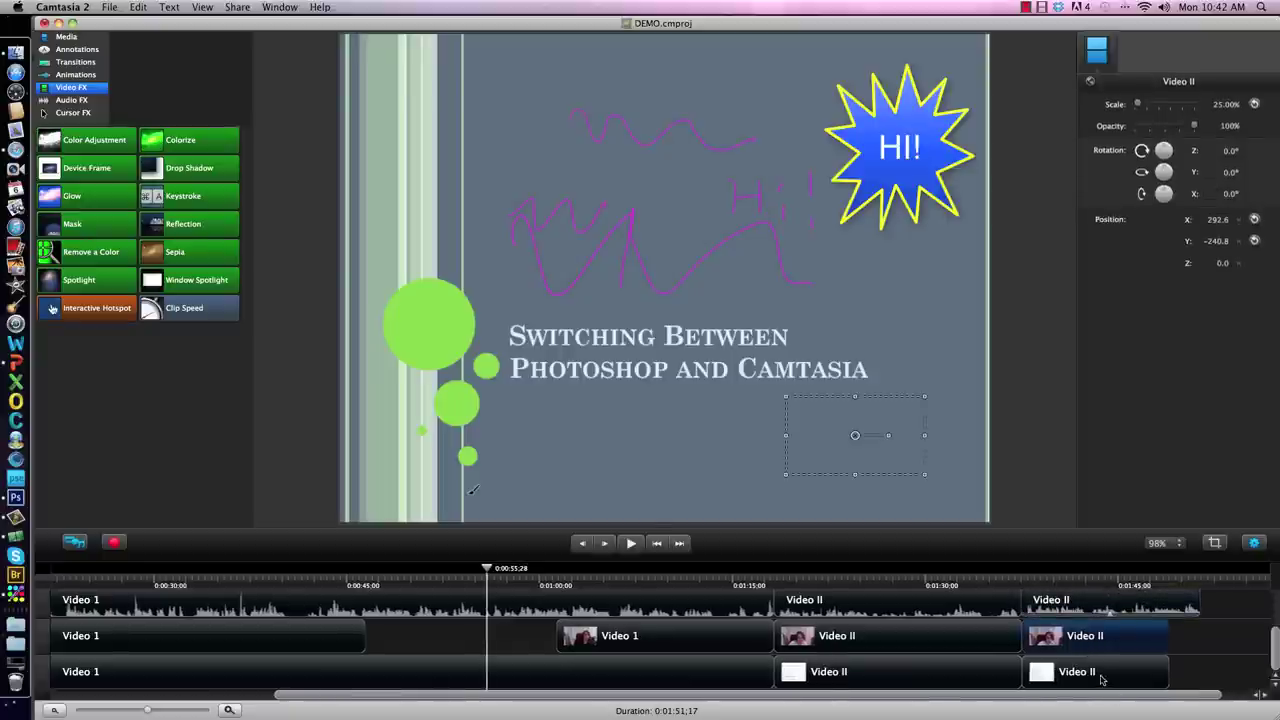
pyautogui.click(1101, 680)
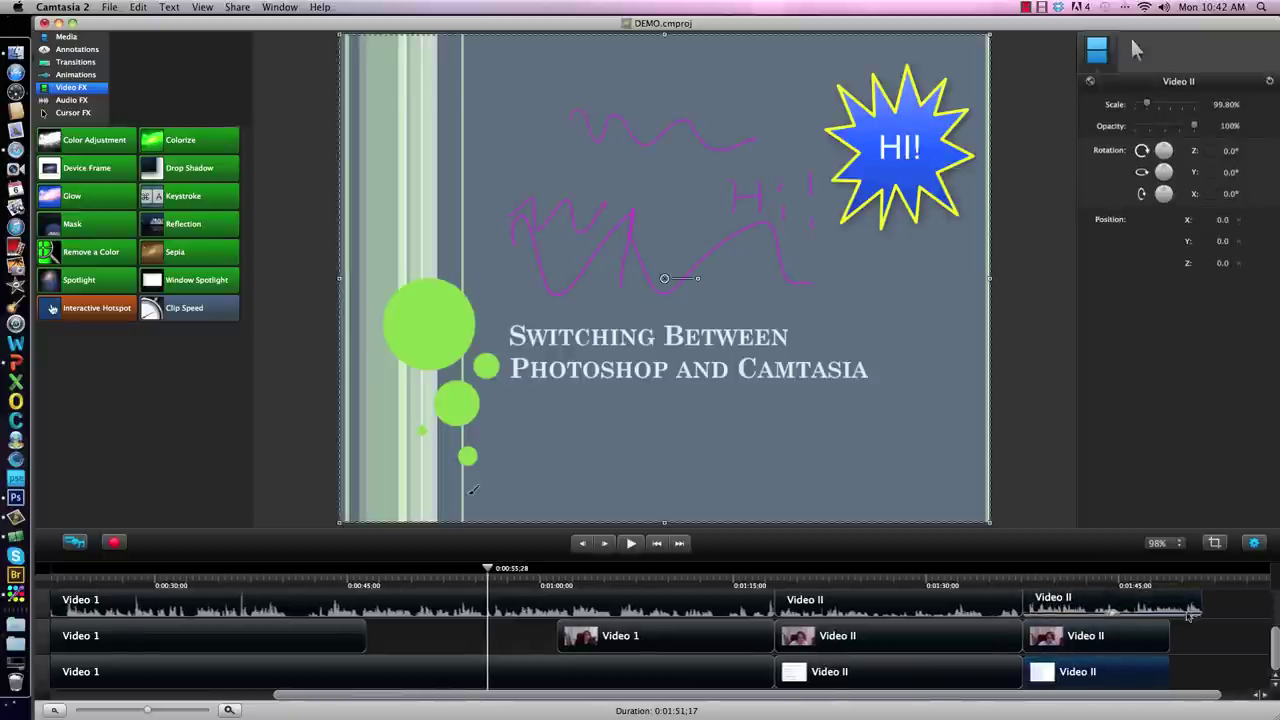
pyautogui.moveTo(1188, 615); pyautogui.dragTo(1166, 608)
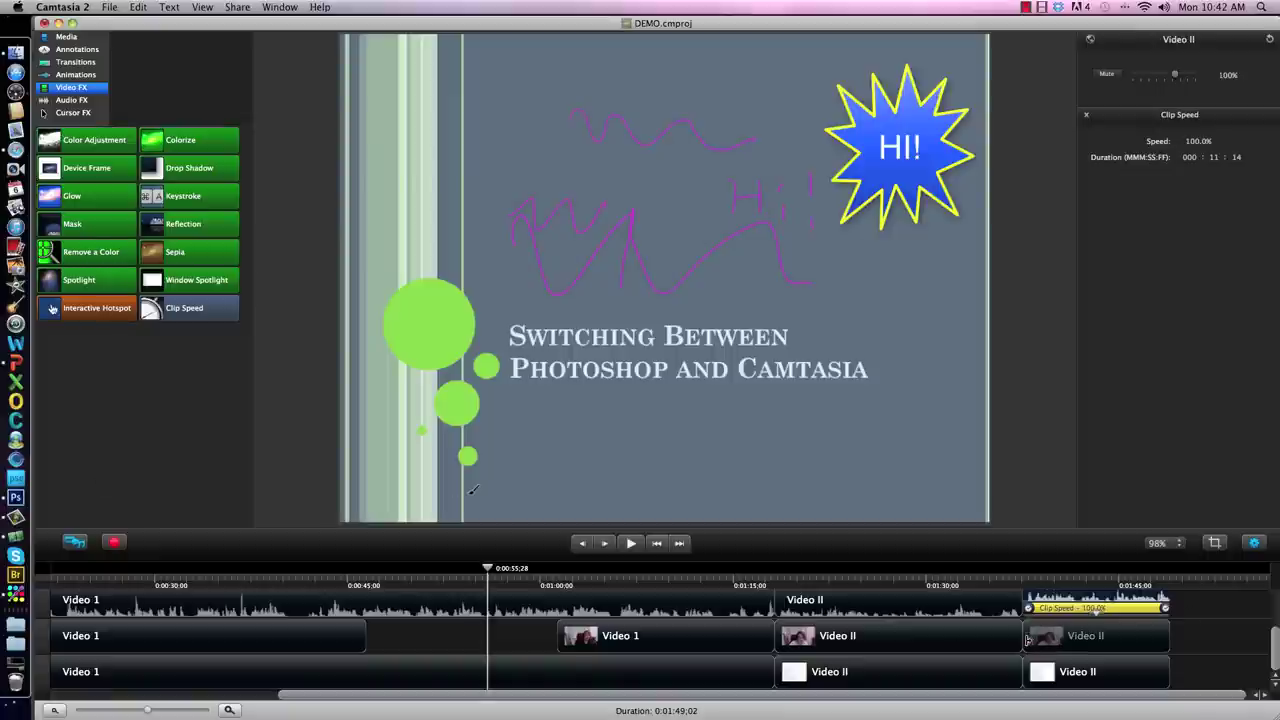
pyautogui.click(70, 101)
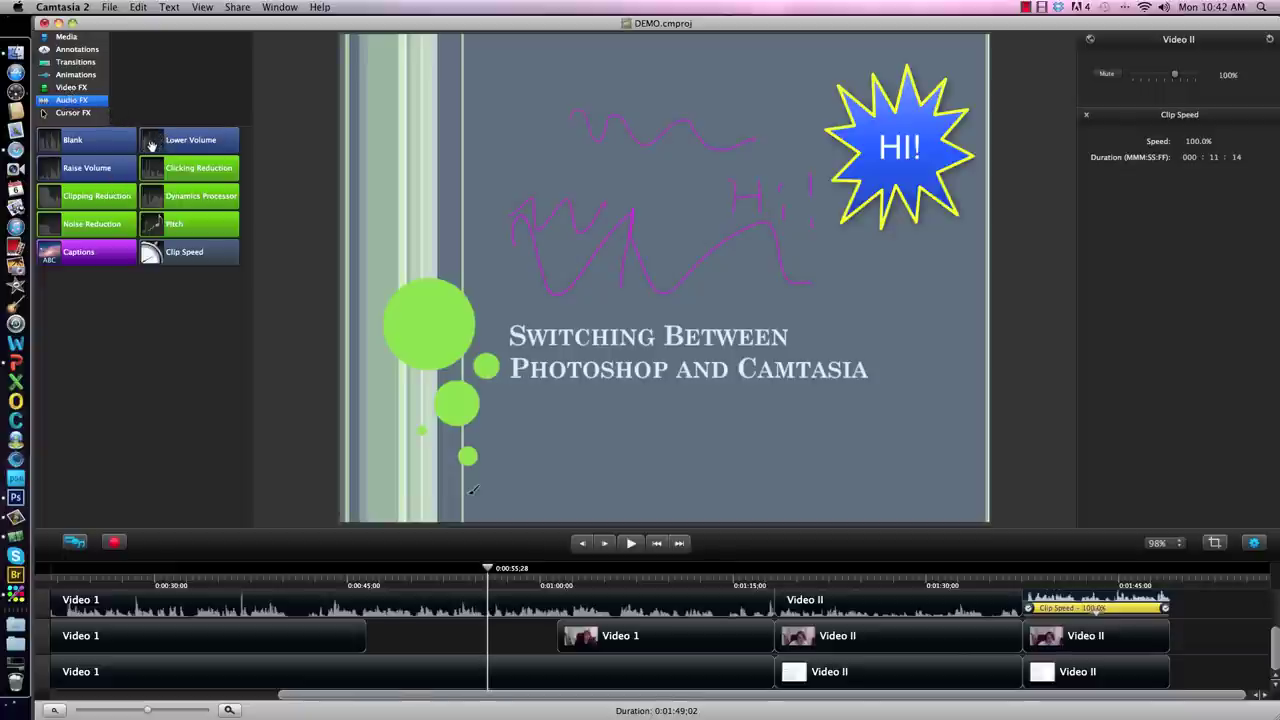
# Apply the Raise Volume effect to the Video II audio clip
pyautogui.click(66, 168)
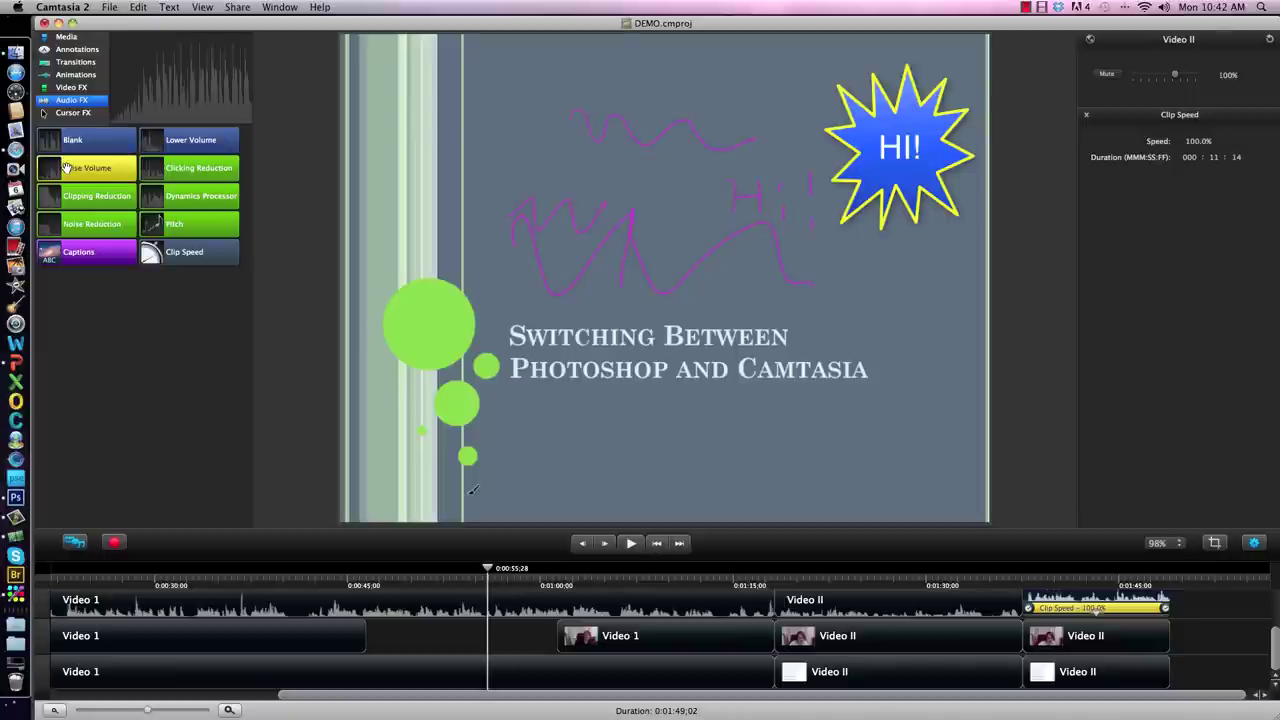
pyautogui.moveTo(66, 168); pyautogui.dragTo(868, 601)
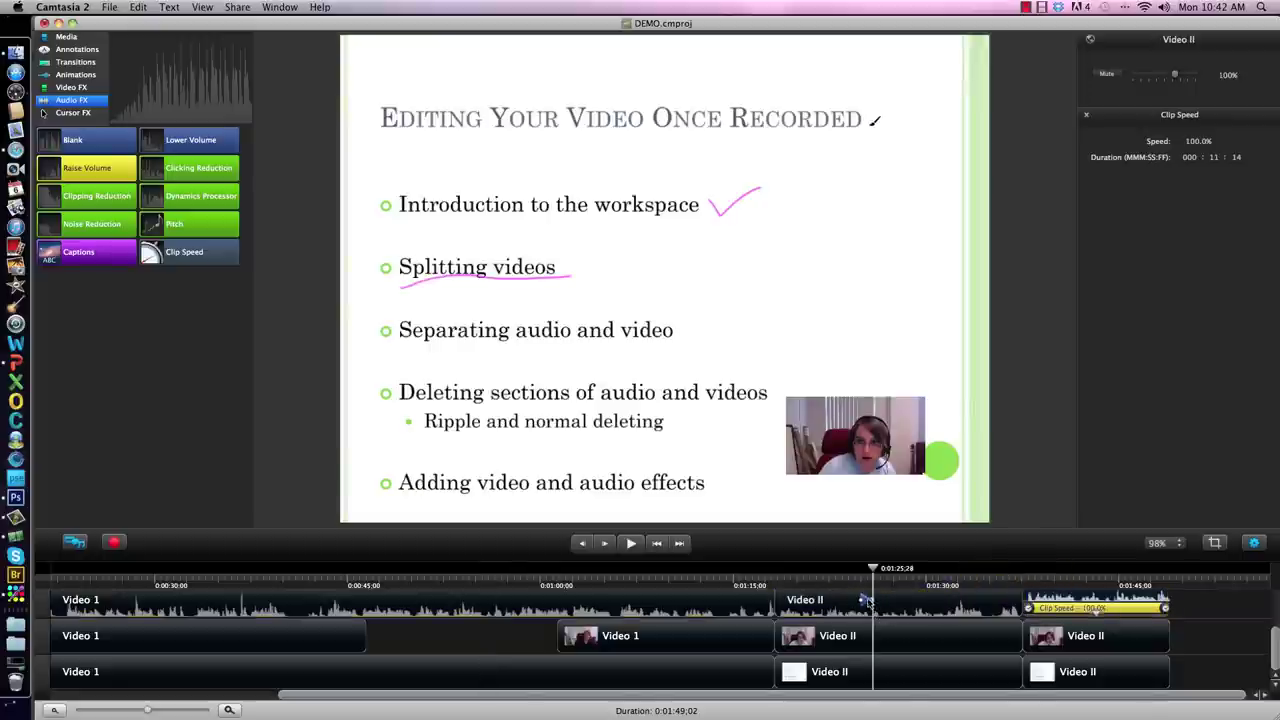
pyautogui.click(866, 603)
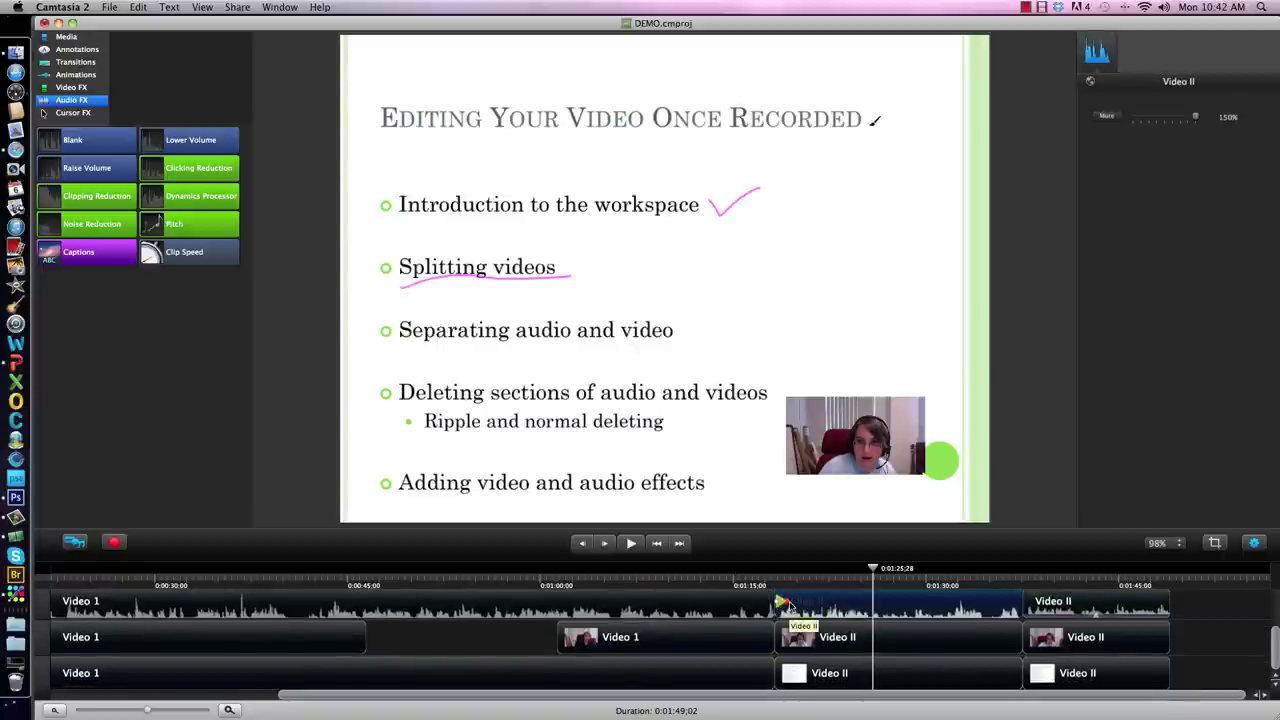
pyautogui.moveTo(780, 603); pyautogui.dragTo(1019, 610)
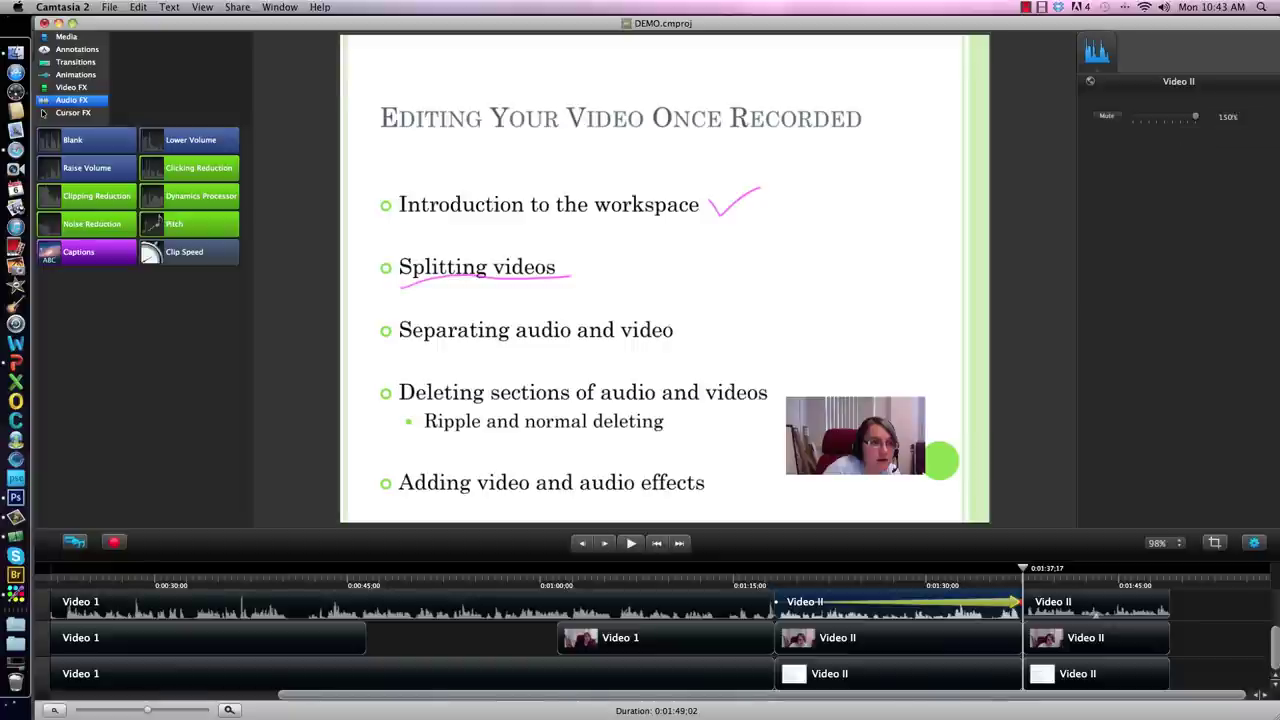
# Try editing the volume value directly, then reselect the Video II audio clip
pyautogui.click(1226, 117)
pyautogui.write('2')
pyautogui.press('BackSpace')
pyautogui.press('BackSpace')
pyautogui.press('BackSpace')
pyautogui.press('BackSpace')
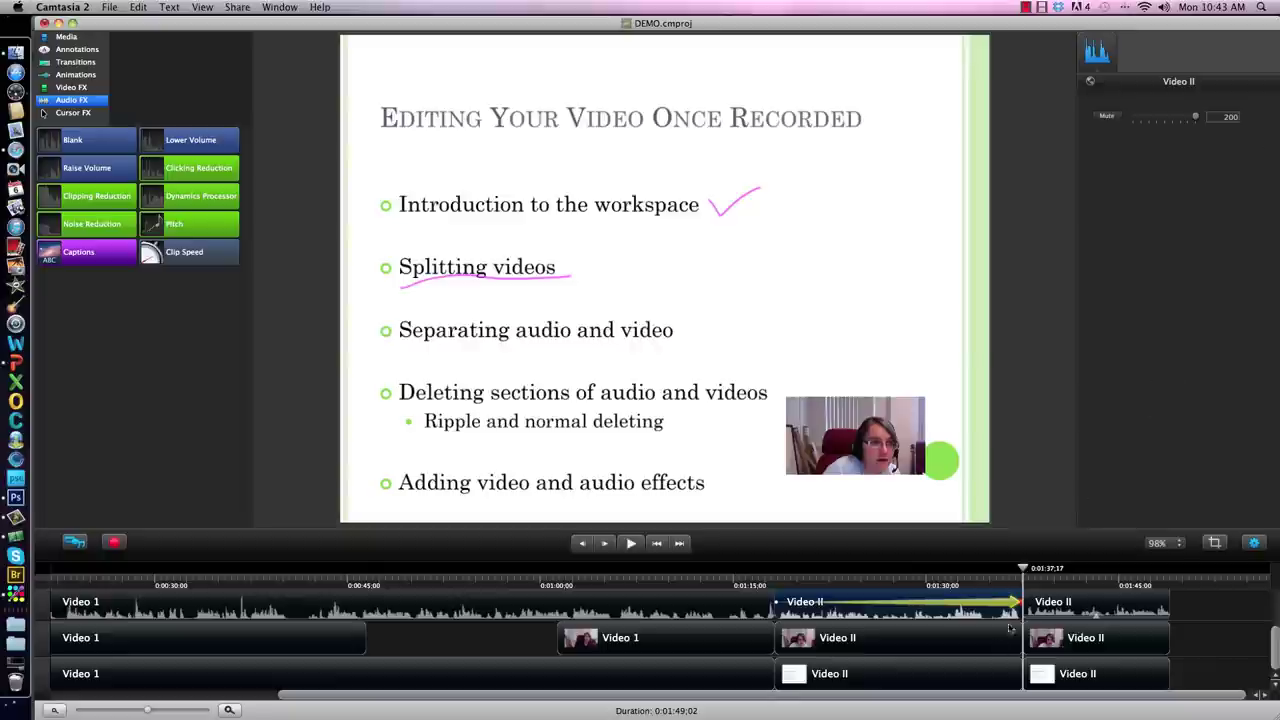
pyautogui.click(940, 611)
pyautogui.click(922, 612)
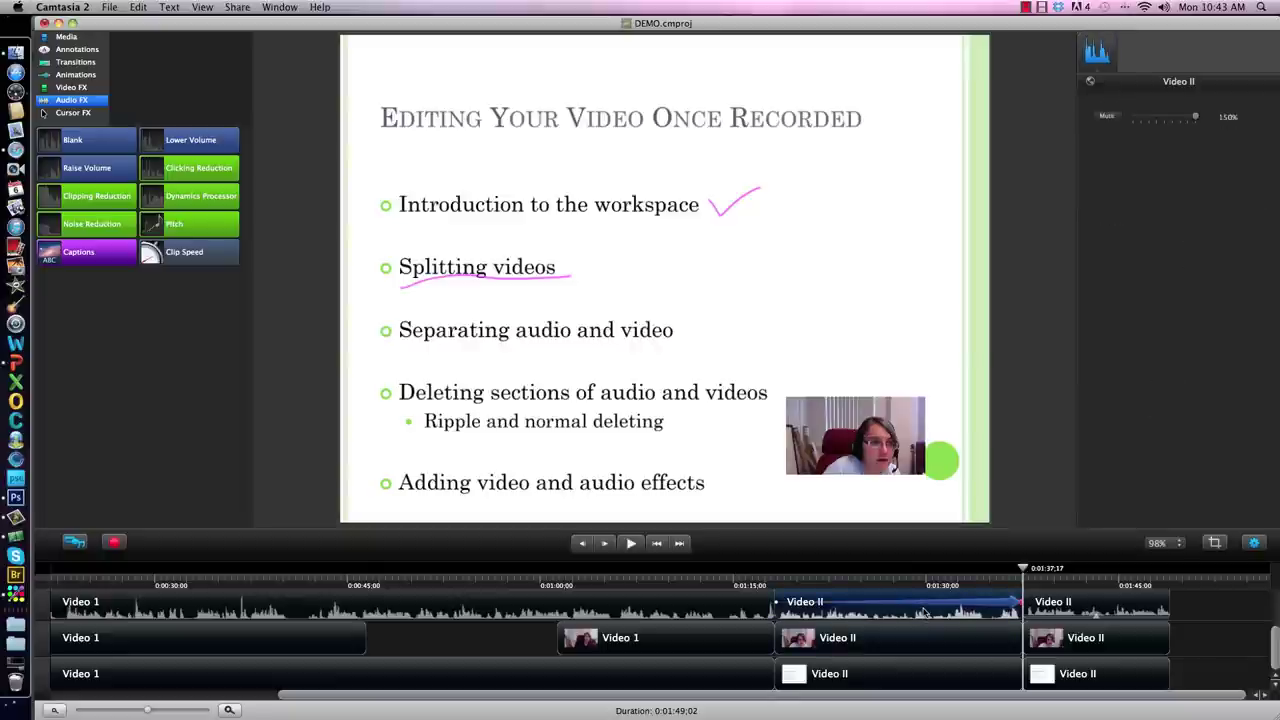
# Set the clip's volume slider to about 149%, then drag Lower Volume onto the audio track
pyautogui.moveTo(1195, 116); pyautogui.dragTo(1145, 120)
pyautogui.press('super+z')
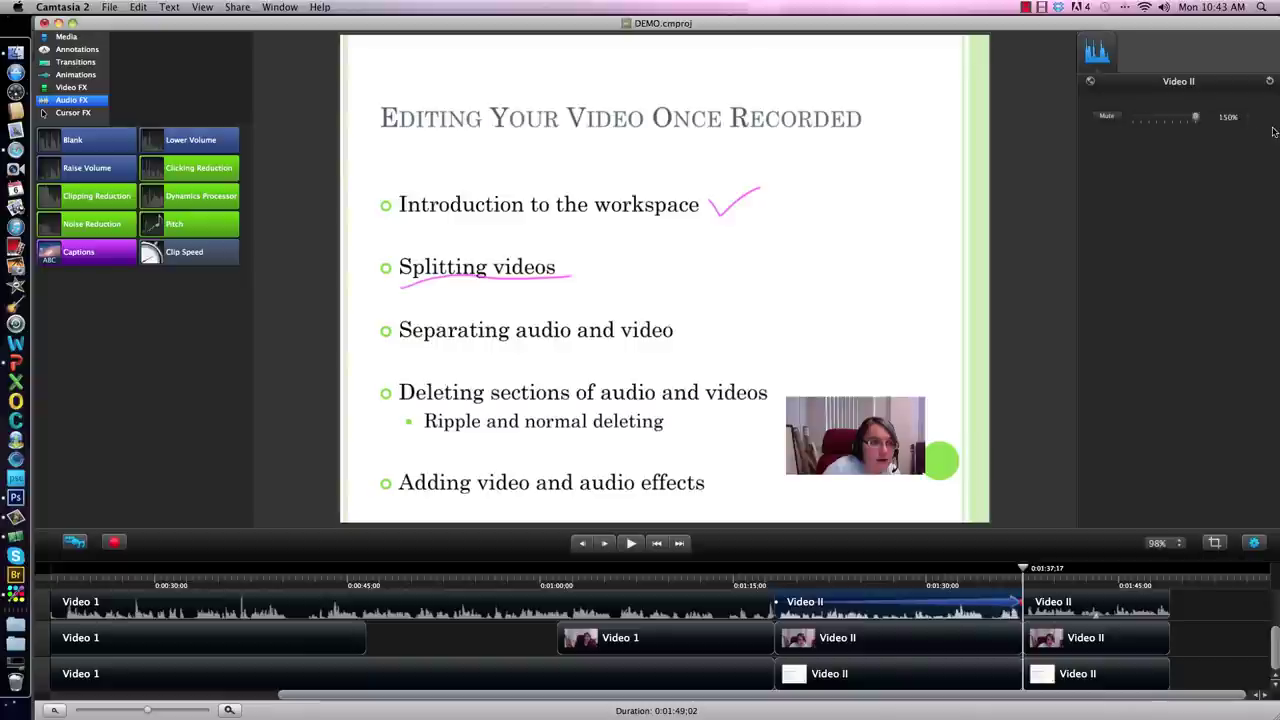
pyautogui.click(1106, 116)
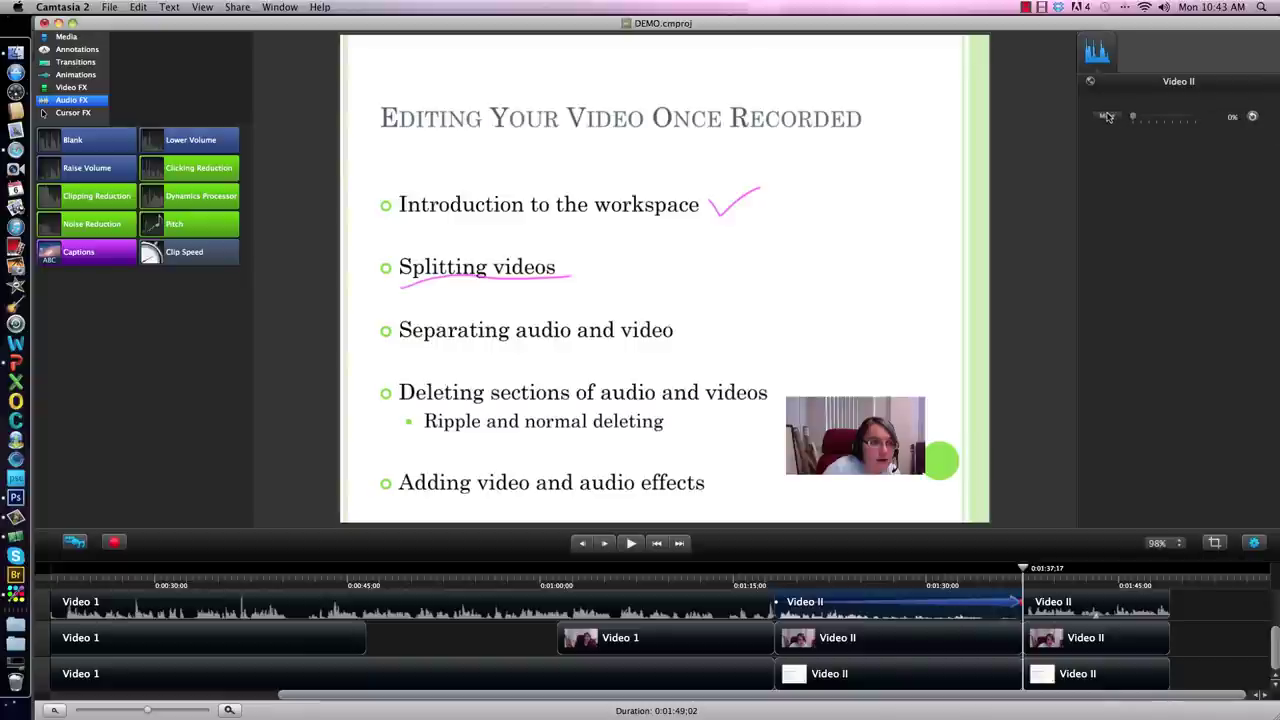
pyautogui.moveTo(1134, 118); pyautogui.dragTo(1203, 122)
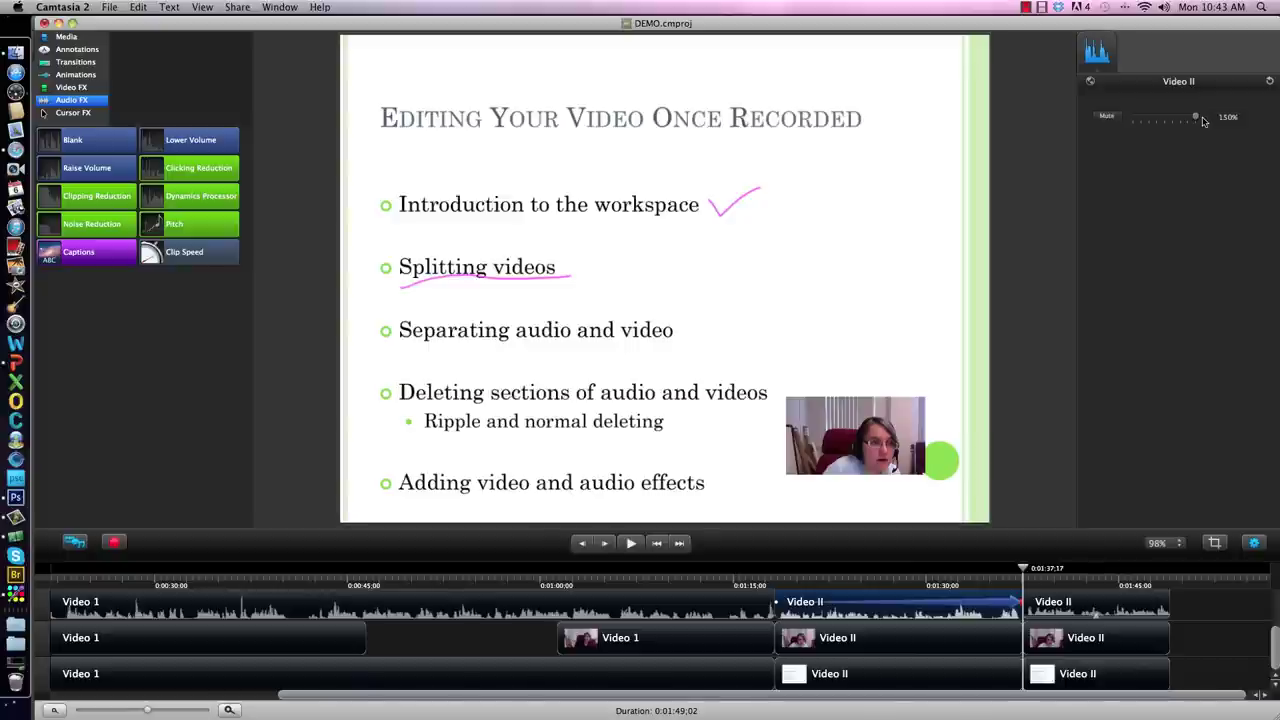
pyautogui.moveTo(1197, 119); pyautogui.dragTo(1196, 119)
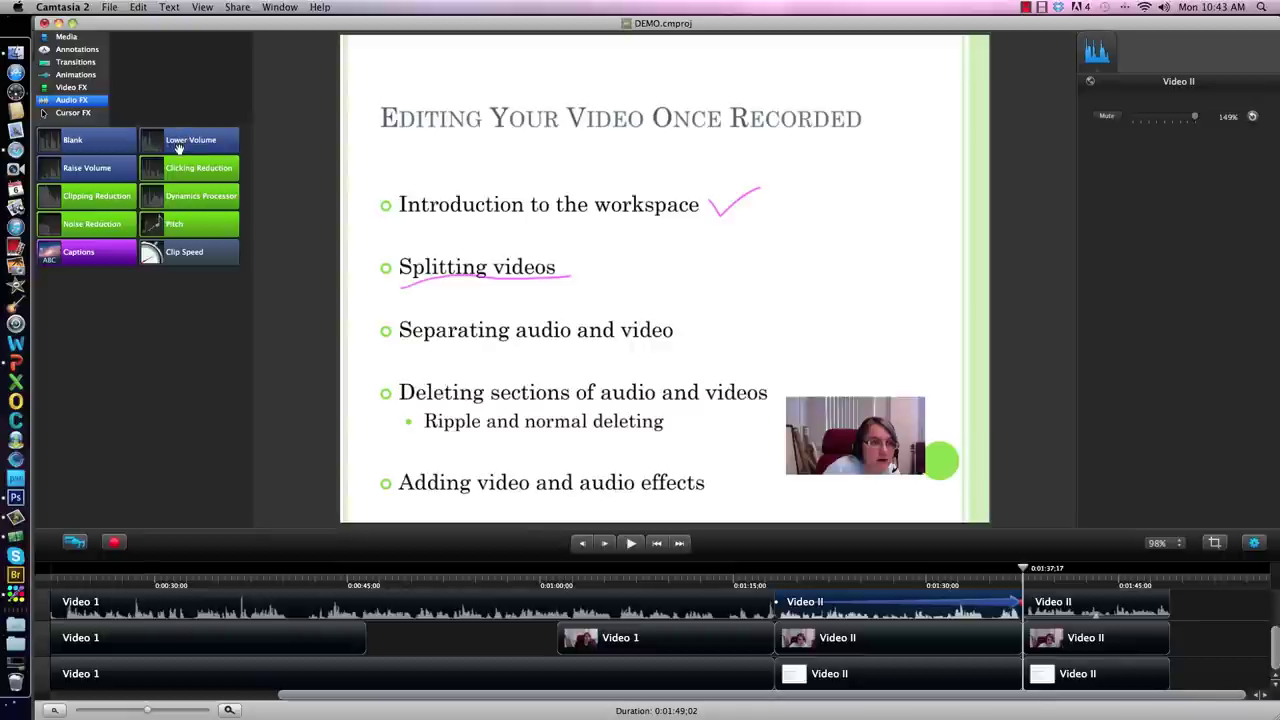
pyautogui.moveTo(178, 143)
pyautogui.mouseDown()
pyautogui.moveTo(256, 201)
pyautogui.moveTo(641, 587)
pyautogui.moveTo(598, 603)
pyautogui.moveTo(776, 598)
pyautogui.mouseUp()
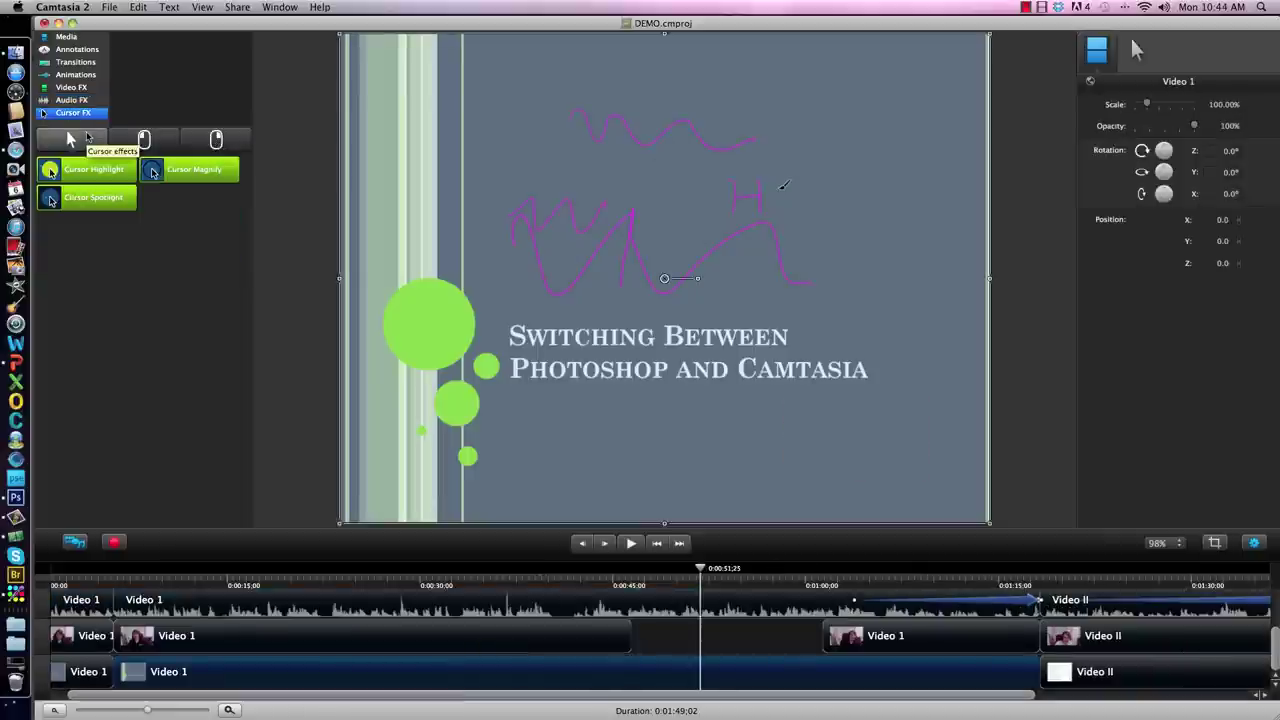
# Apply Cursor Magnify to the Video 1 clip, preview it from 0:00:04 to 0:00:18, then show Annotations
pyautogui.moveTo(173, 171)
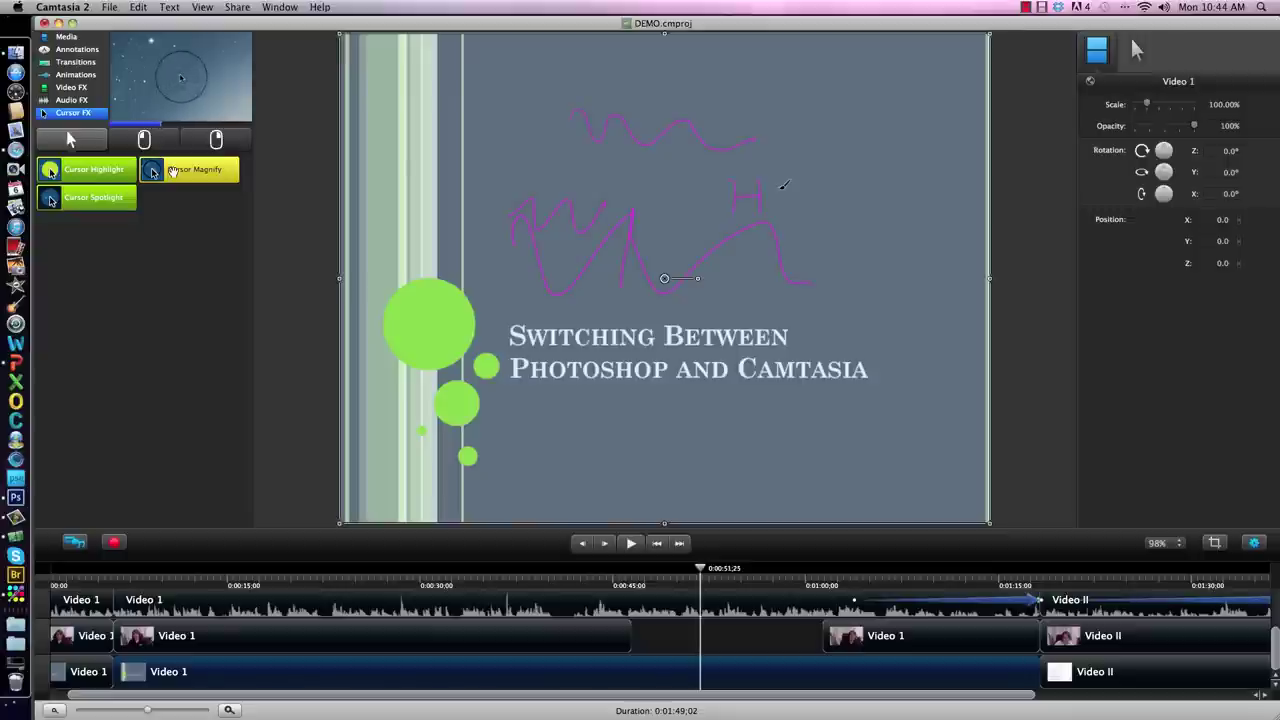
pyautogui.moveTo(173, 171); pyautogui.dragTo(310, 680)
pyautogui.moveTo(712, 572)
pyautogui.mouseDown()
pyautogui.moveTo(540, 600)
pyautogui.moveTo(81, 636)
pyautogui.moveTo(377, 649)
pyautogui.moveTo(680, 633)
pyautogui.moveTo(647, 634)
pyautogui.mouseUp()
pyautogui.moveTo(745, 661)
pyautogui.mouseDown()
pyautogui.moveTo(777, 650)
pyautogui.moveTo(277, 645)
pyautogui.moveTo(831, 655)
pyautogui.moveTo(771, 660)
pyautogui.moveTo(819, 666)
pyautogui.mouseUp()
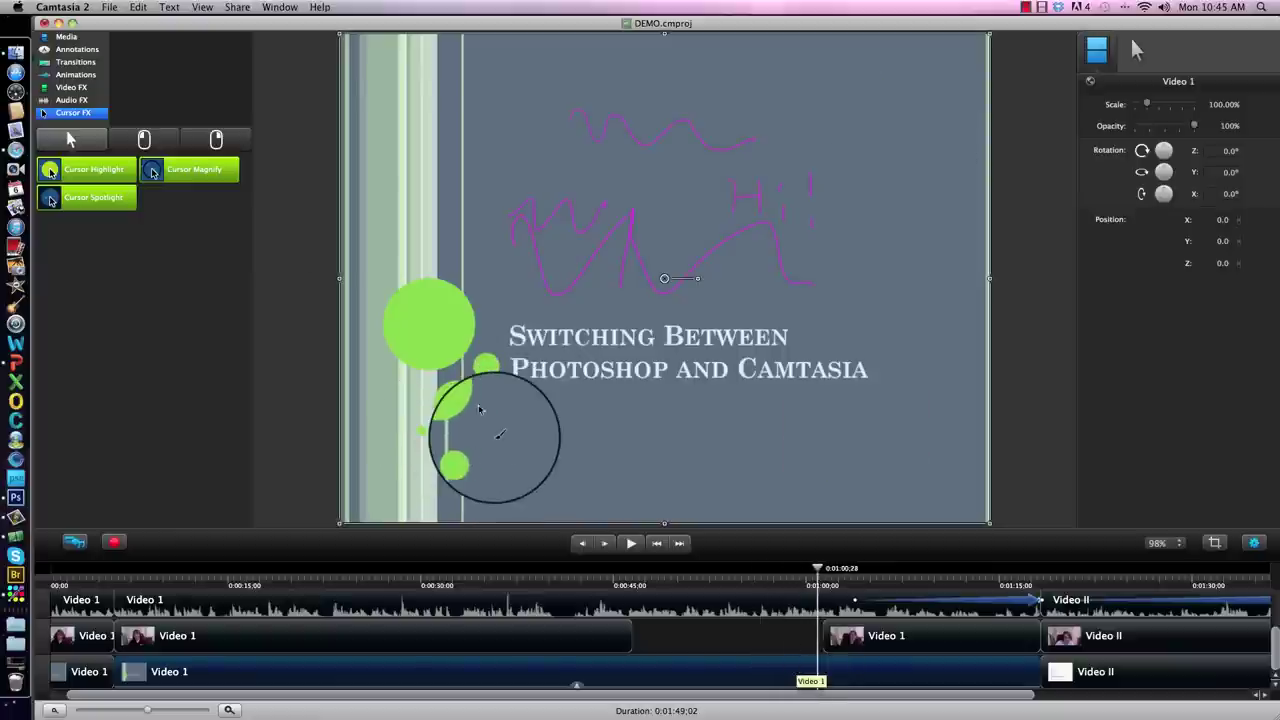
pyautogui.click(70, 49)
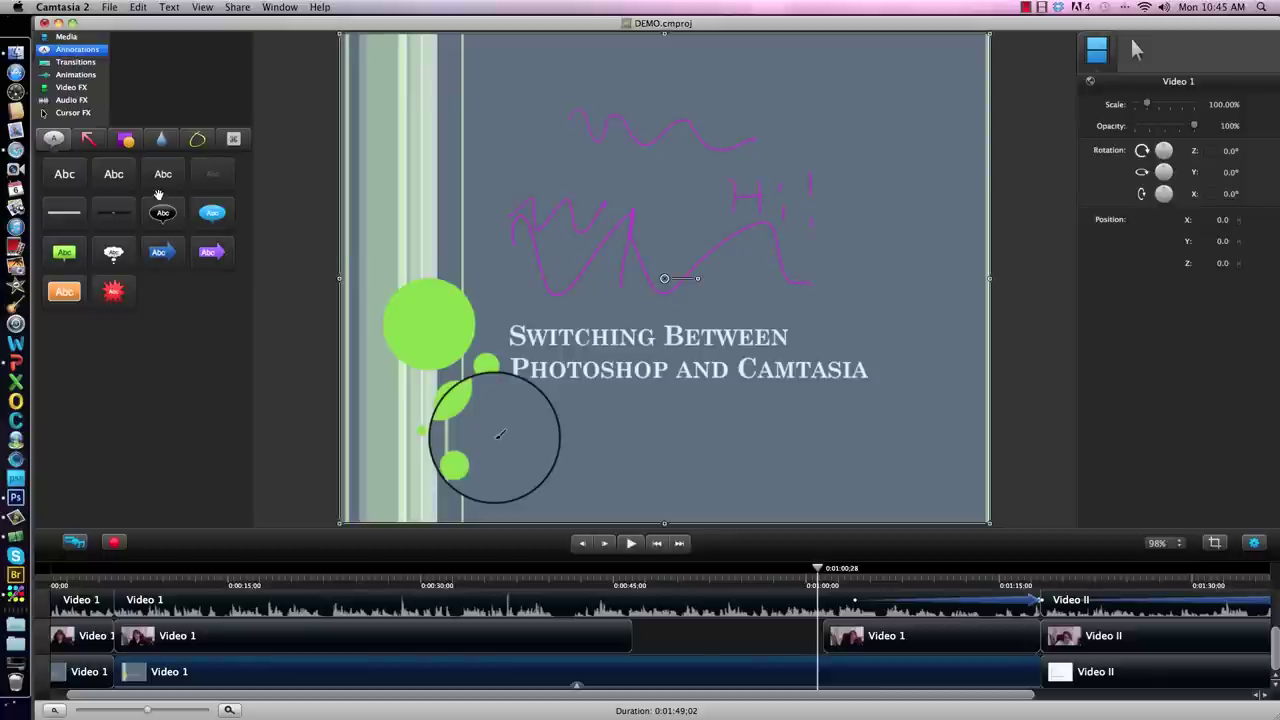
# Add a callout to the timeline and look through the transitions and animation presets
pyautogui.moveTo(212, 212); pyautogui.dragTo(758, 641)
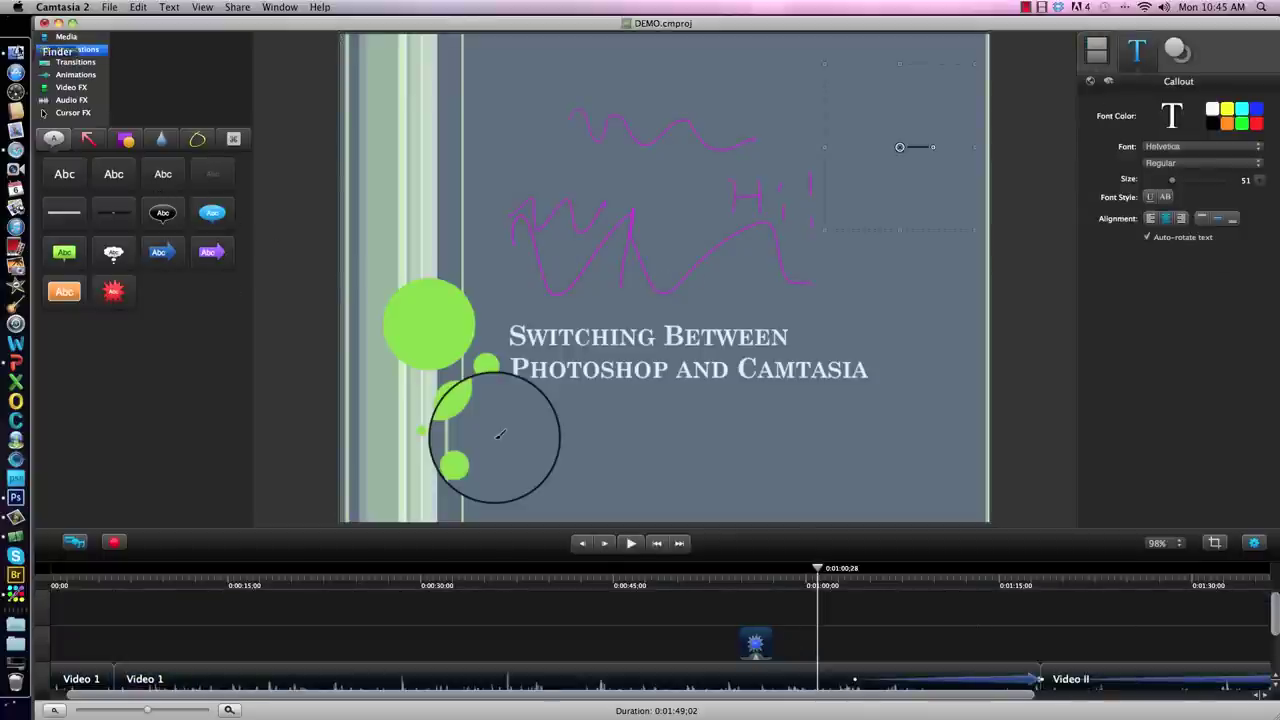
pyautogui.click(68, 75)
pyautogui.click(73, 63)
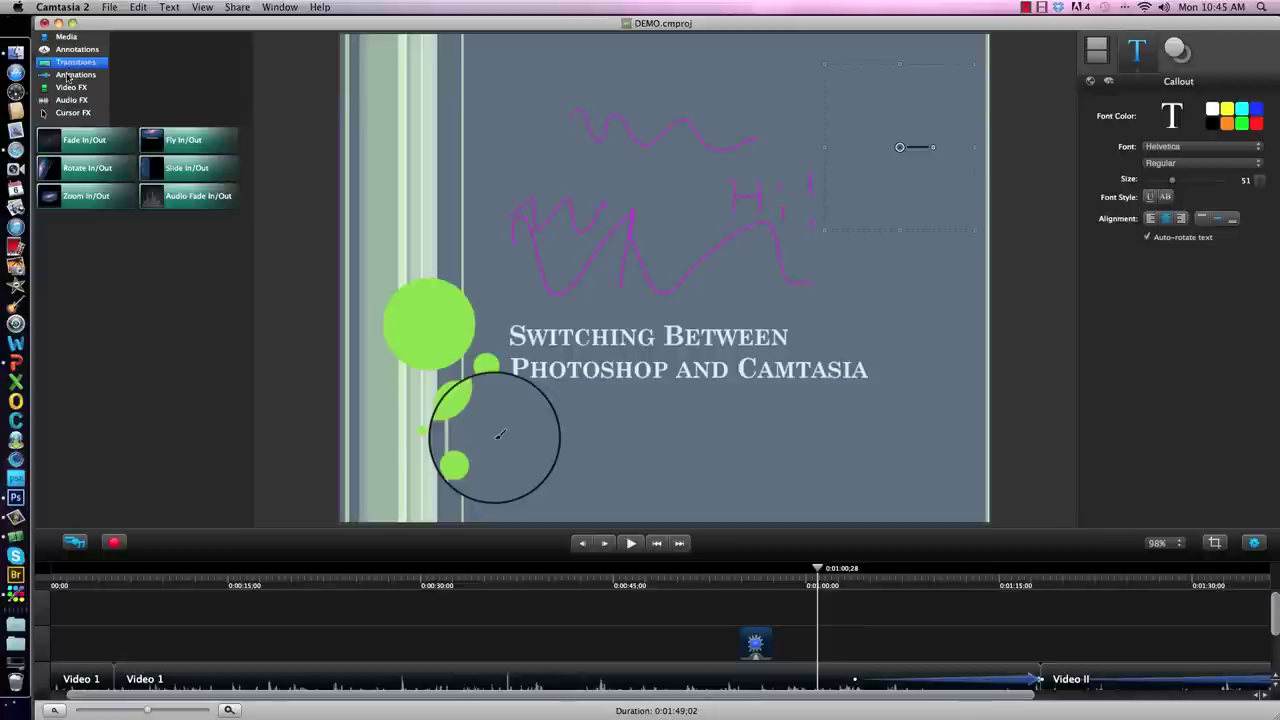
pyautogui.click(68, 75)
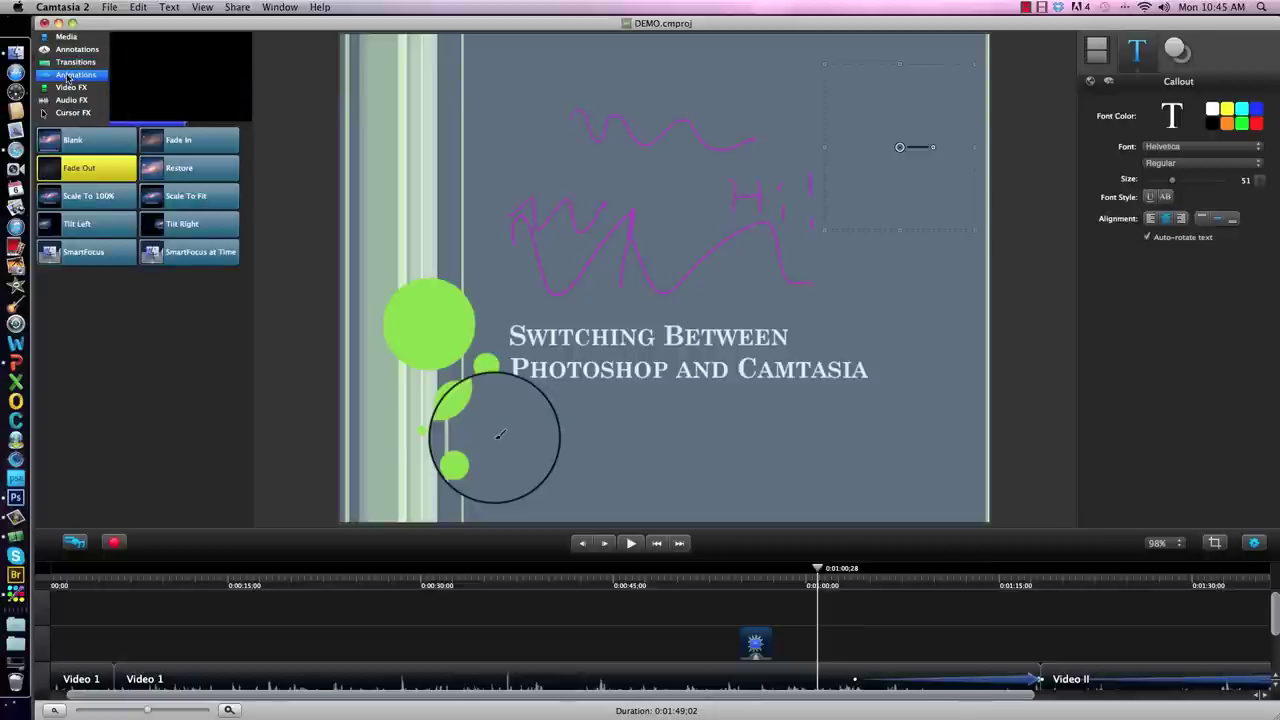
# Browse the video, audio and cursor effects, then return to the Media clips
pyautogui.click(70, 88)
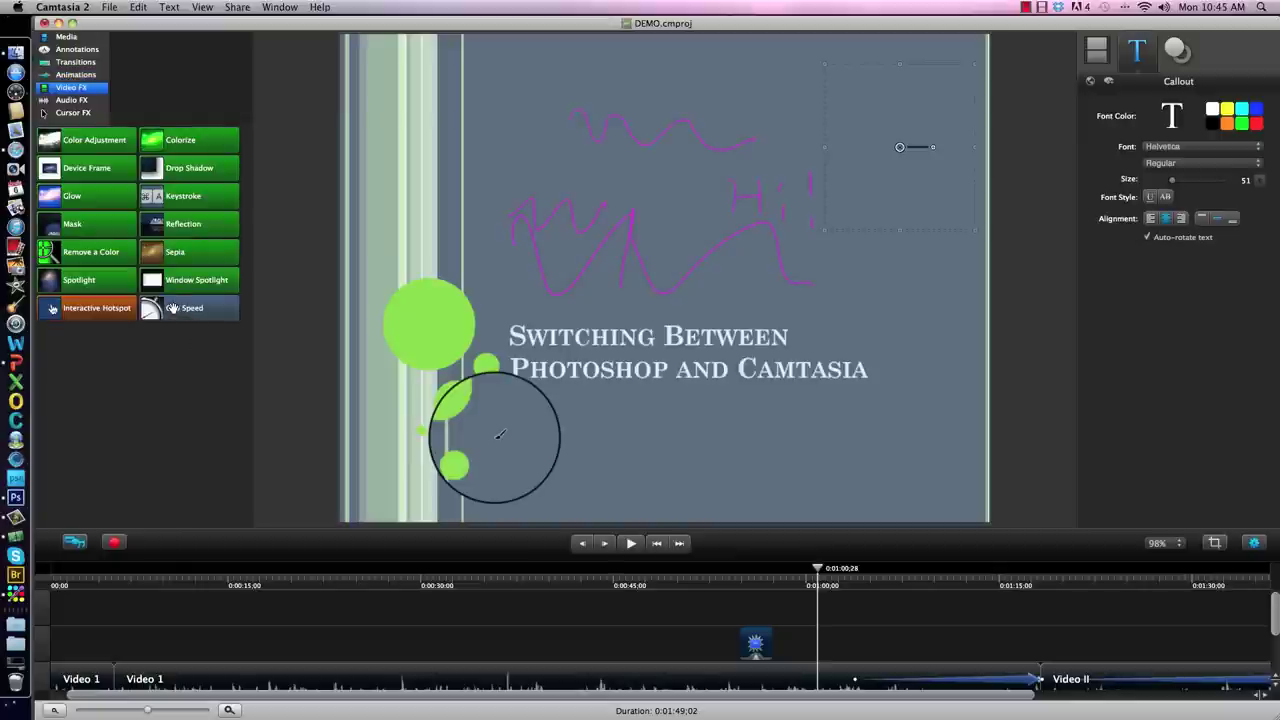
pyautogui.click(74, 100)
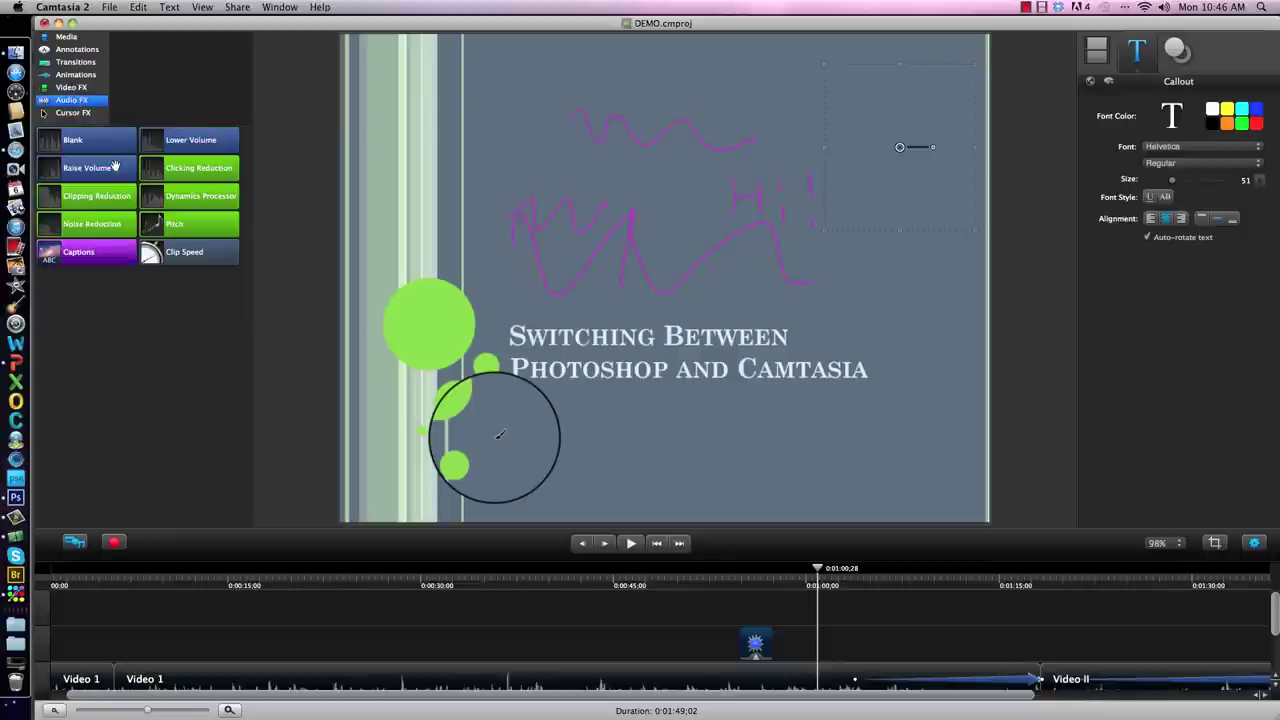
pyautogui.click(78, 112)
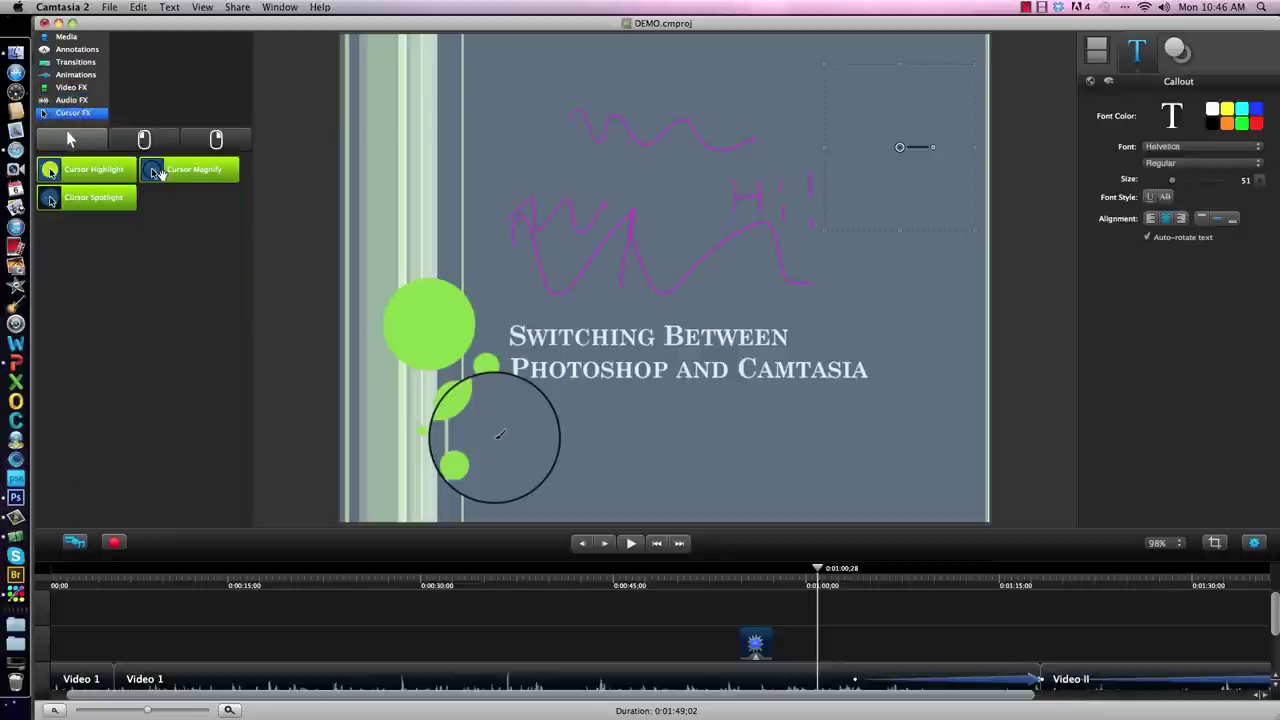
pyautogui.scroll(-3, 1274, 630)
pyautogui.scroll(3, 1274, 600)
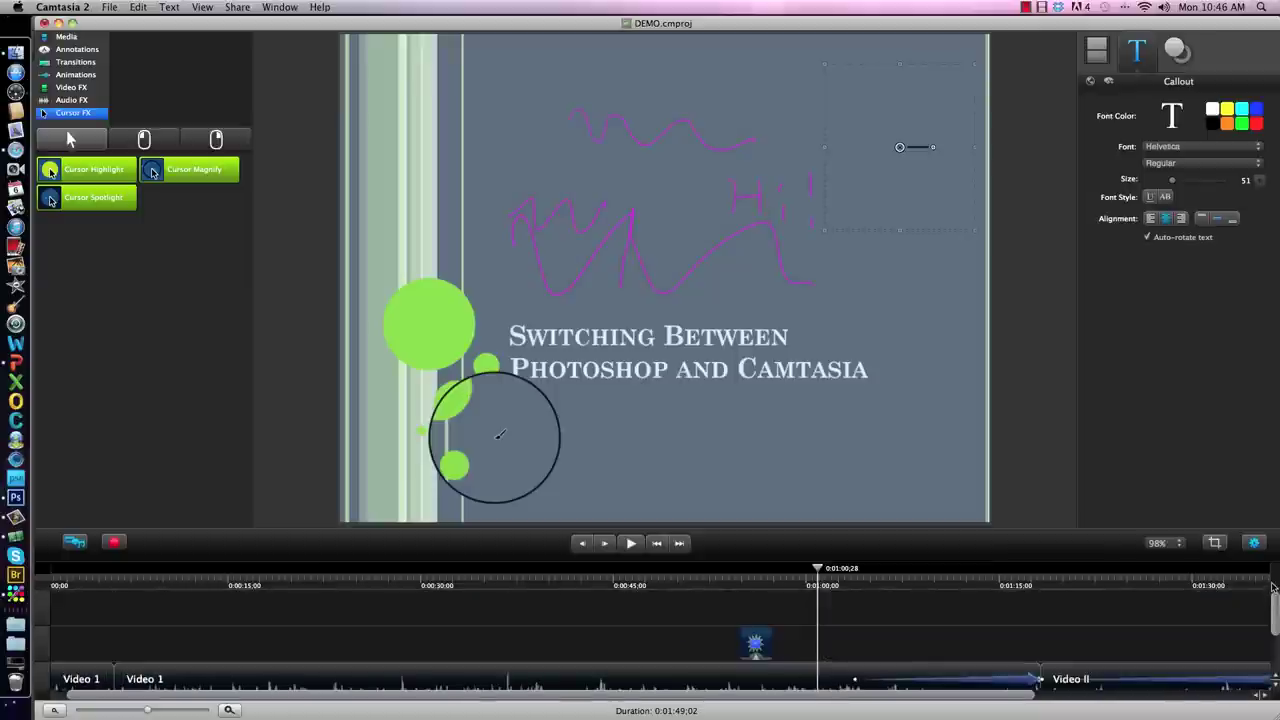
pyautogui.scroll(-2, 1274, 625)
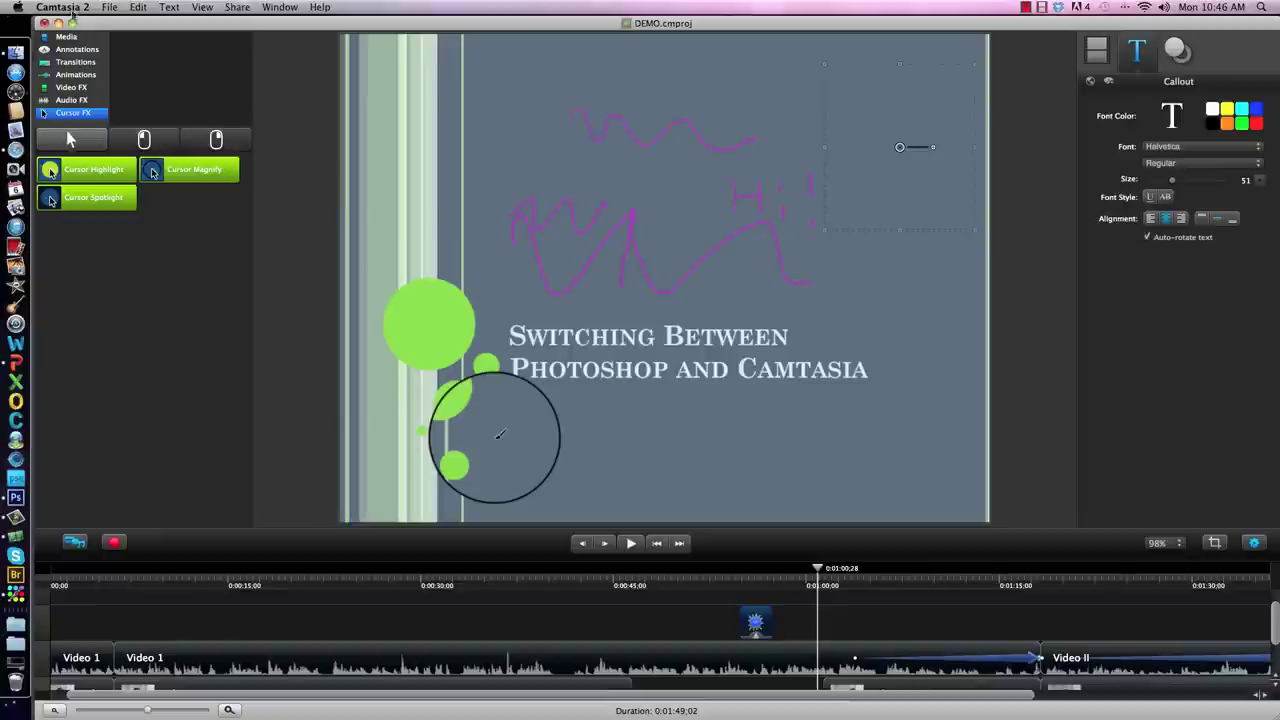
pyautogui.click(66, 37)
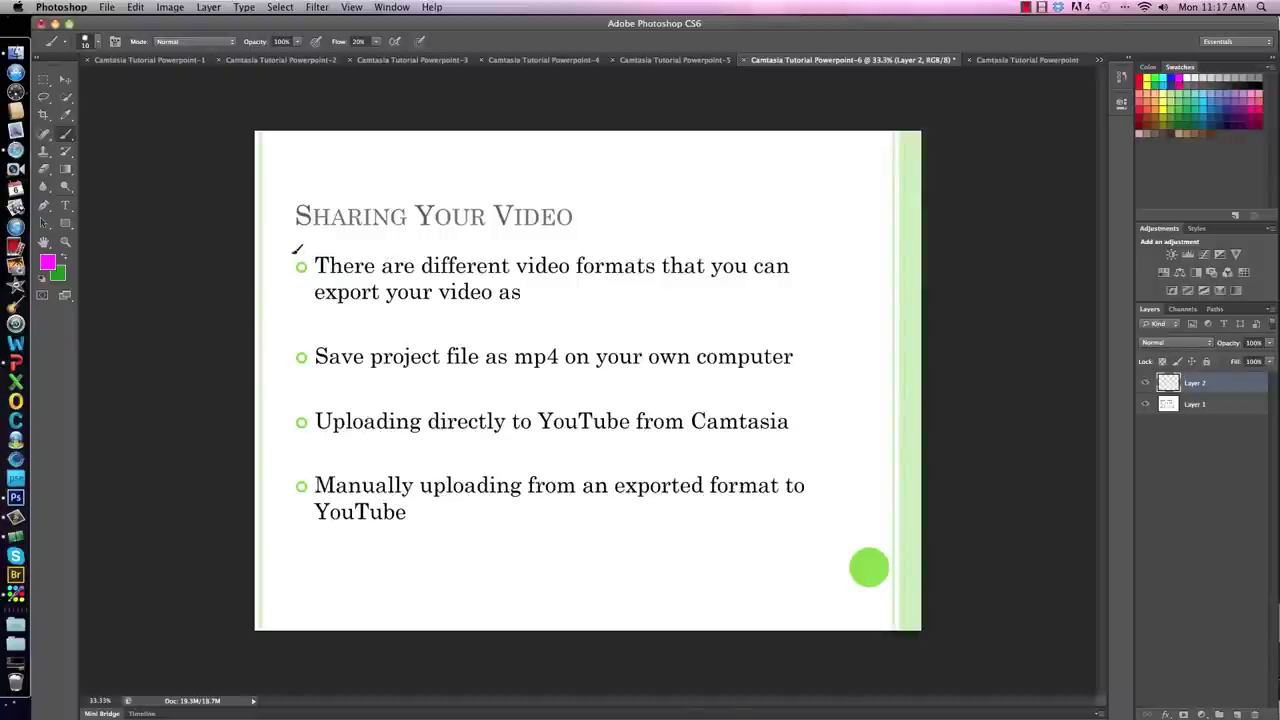
# Underline SHARING, video formats, export, project file, directly and Manually in magenta, then return to Camtasia
pyautogui.moveTo(300, 228); pyautogui.dragTo(406, 233)
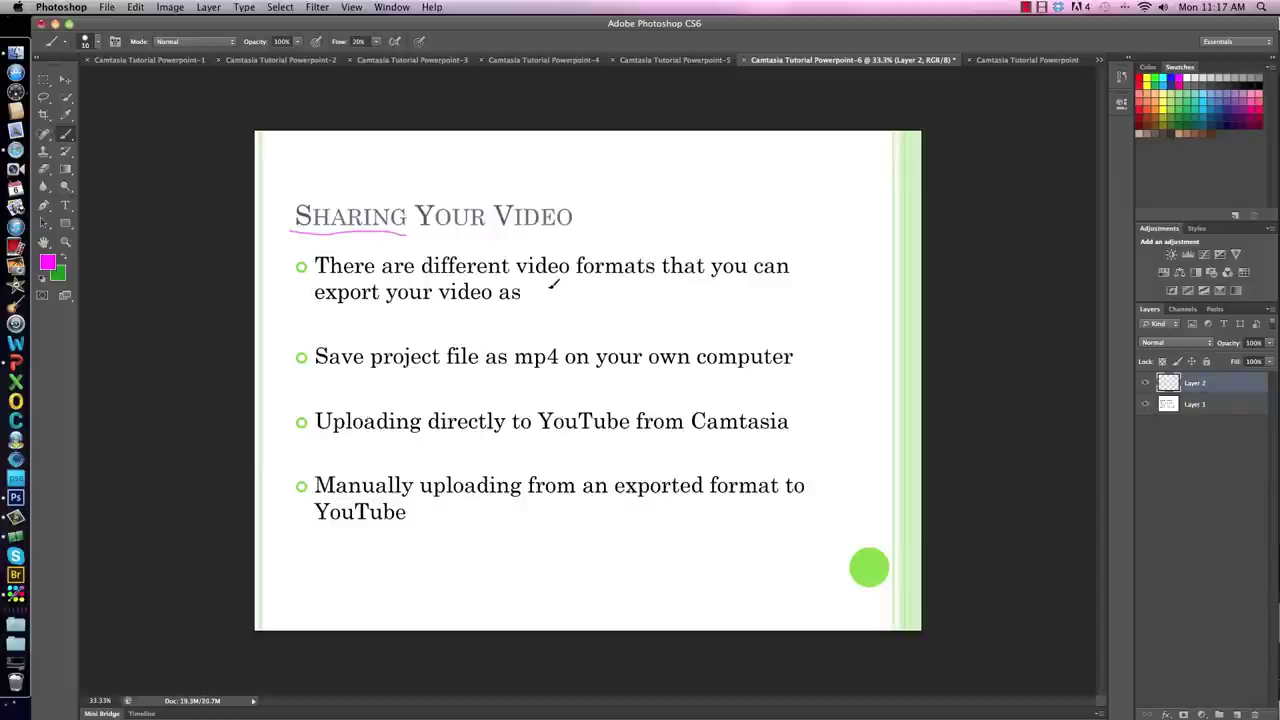
pyautogui.moveTo(516, 281); pyautogui.dragTo(628, 284)
pyautogui.moveTo(312, 302); pyautogui.dragTo(376, 300)
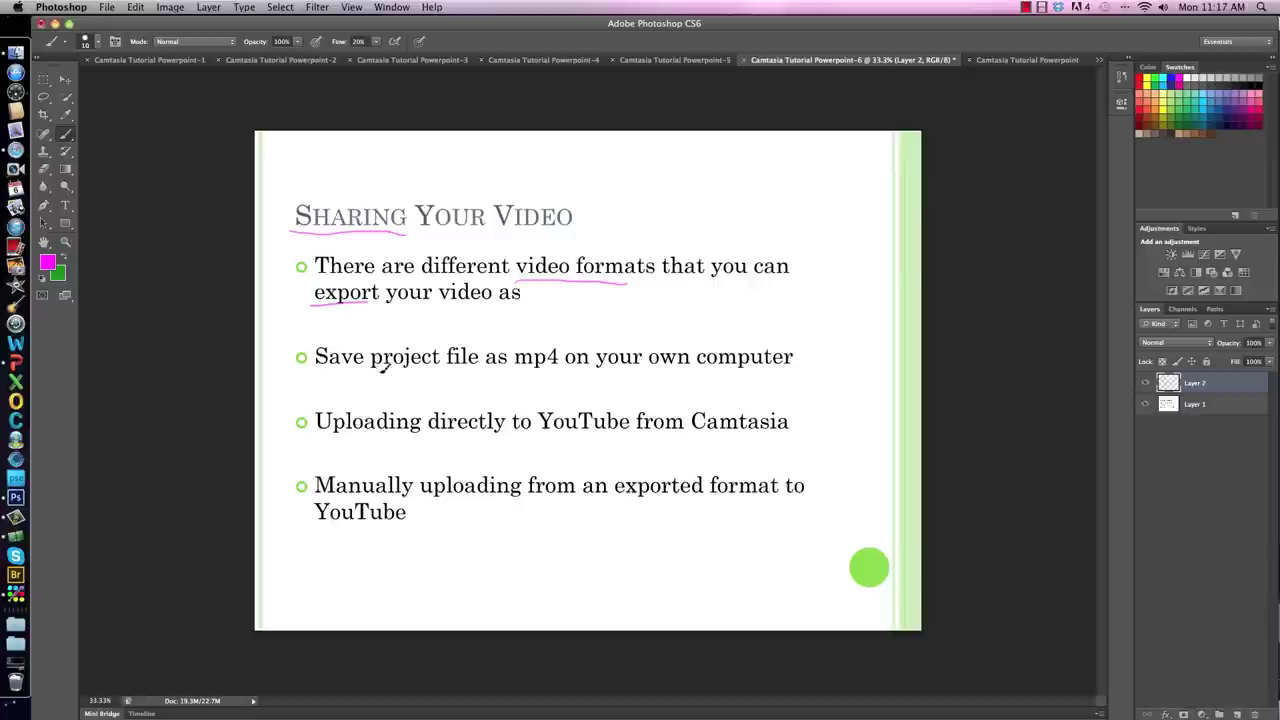
pyautogui.moveTo(368, 367); pyautogui.dragTo(562, 366)
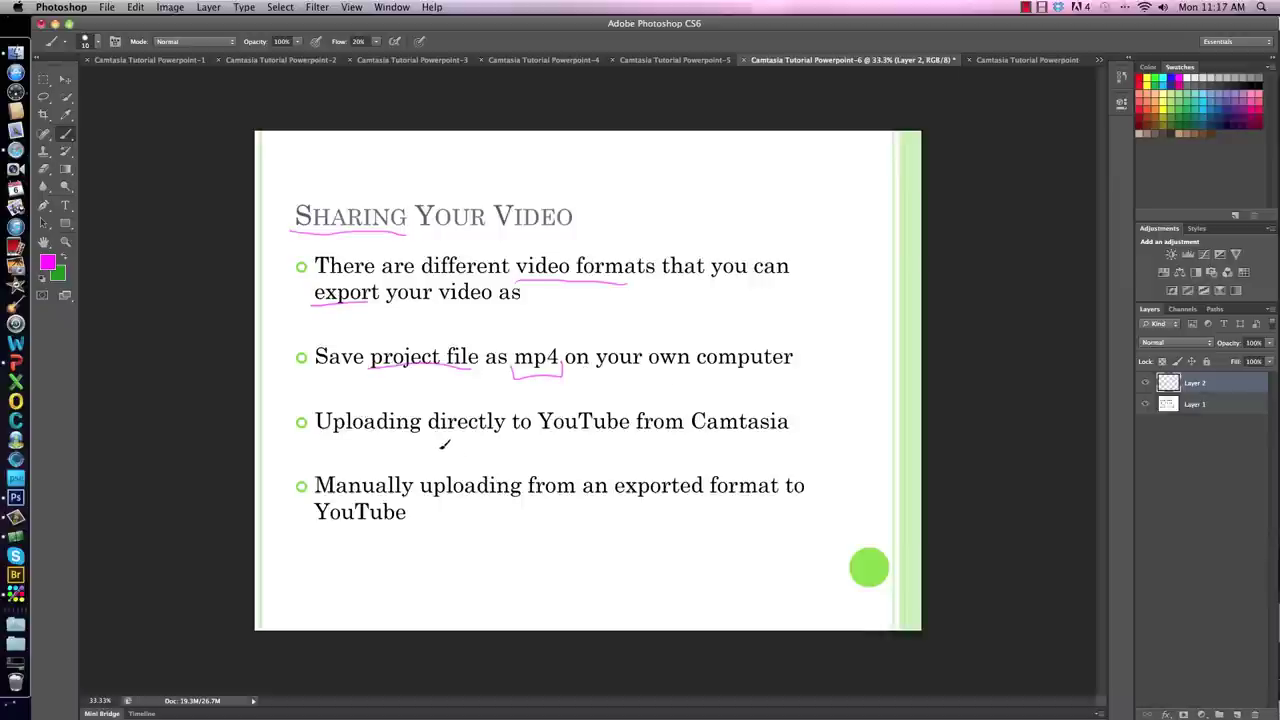
pyautogui.moveTo(427, 432)
pyautogui.mouseDown()
pyautogui.moveTo(503, 442)
pyautogui.moveTo(511, 428)
pyautogui.mouseUp()
pyautogui.moveTo(318, 490)
pyautogui.mouseDown()
pyautogui.moveTo(326, 504)
pyautogui.moveTo(412, 488)
pyautogui.mouseUp()
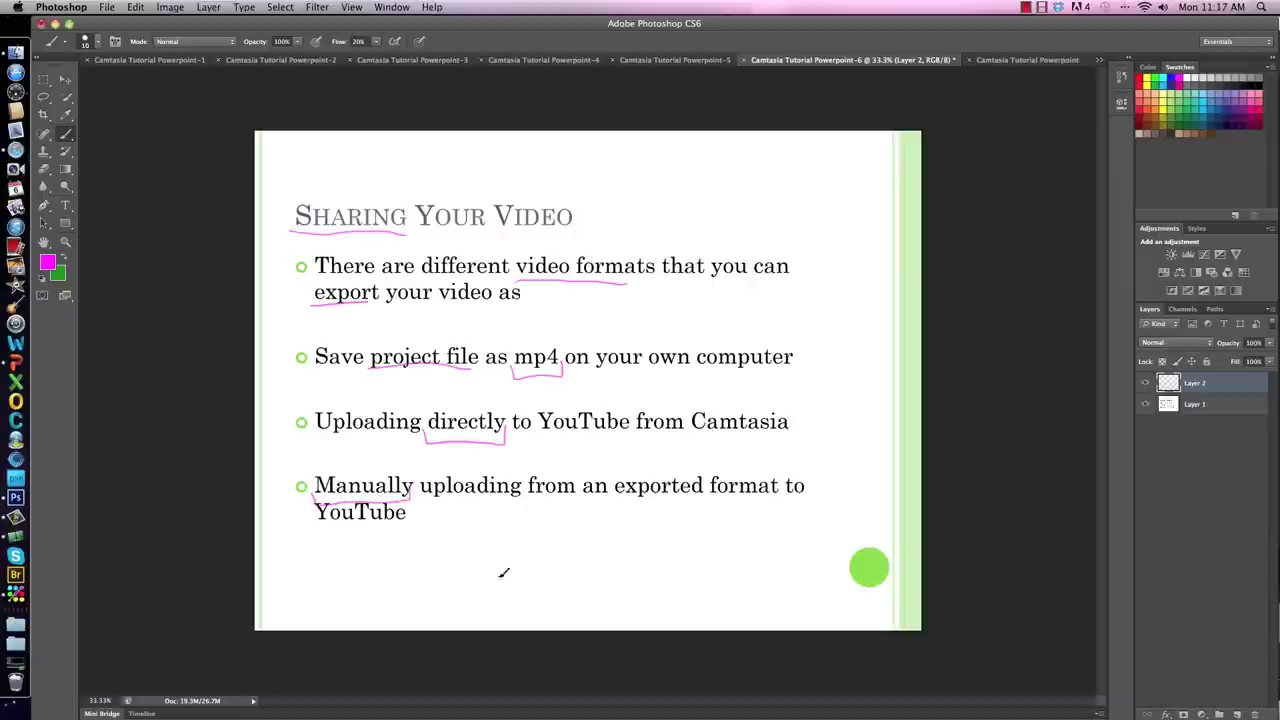
pyautogui.click(15, 517)
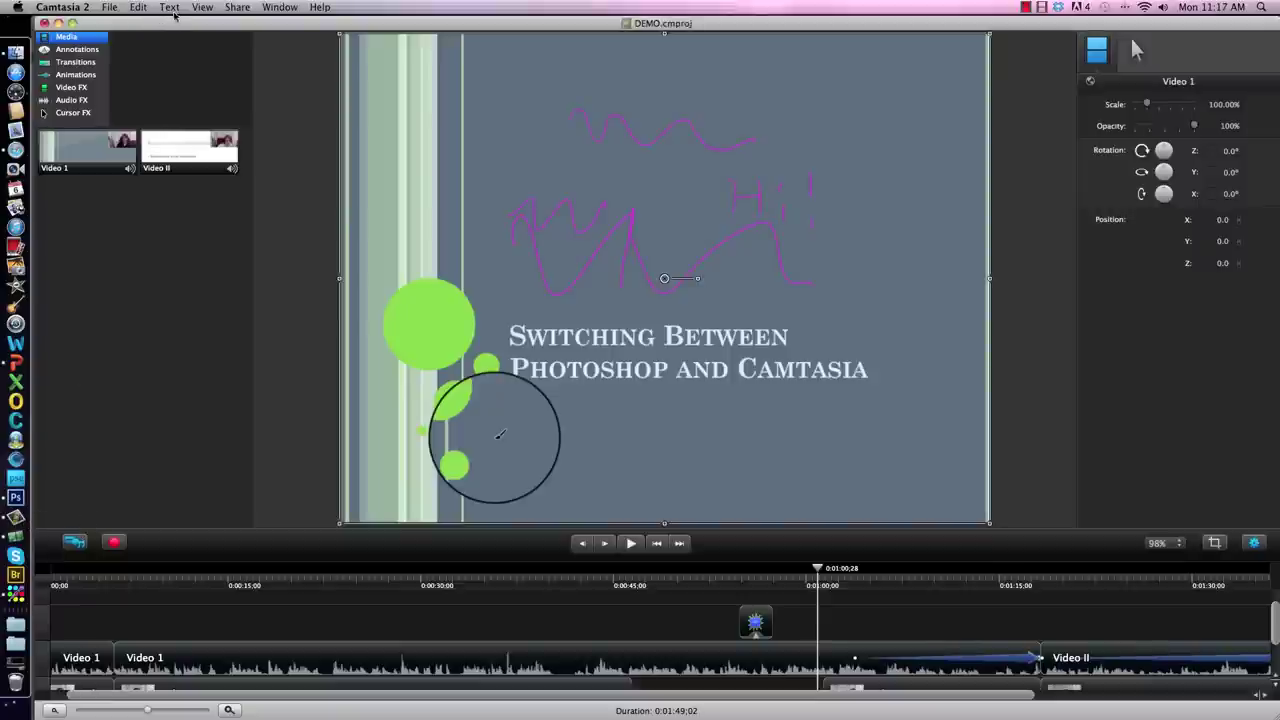
# Open Advanced Export from the Share menu
pyautogui.click(237, 7)
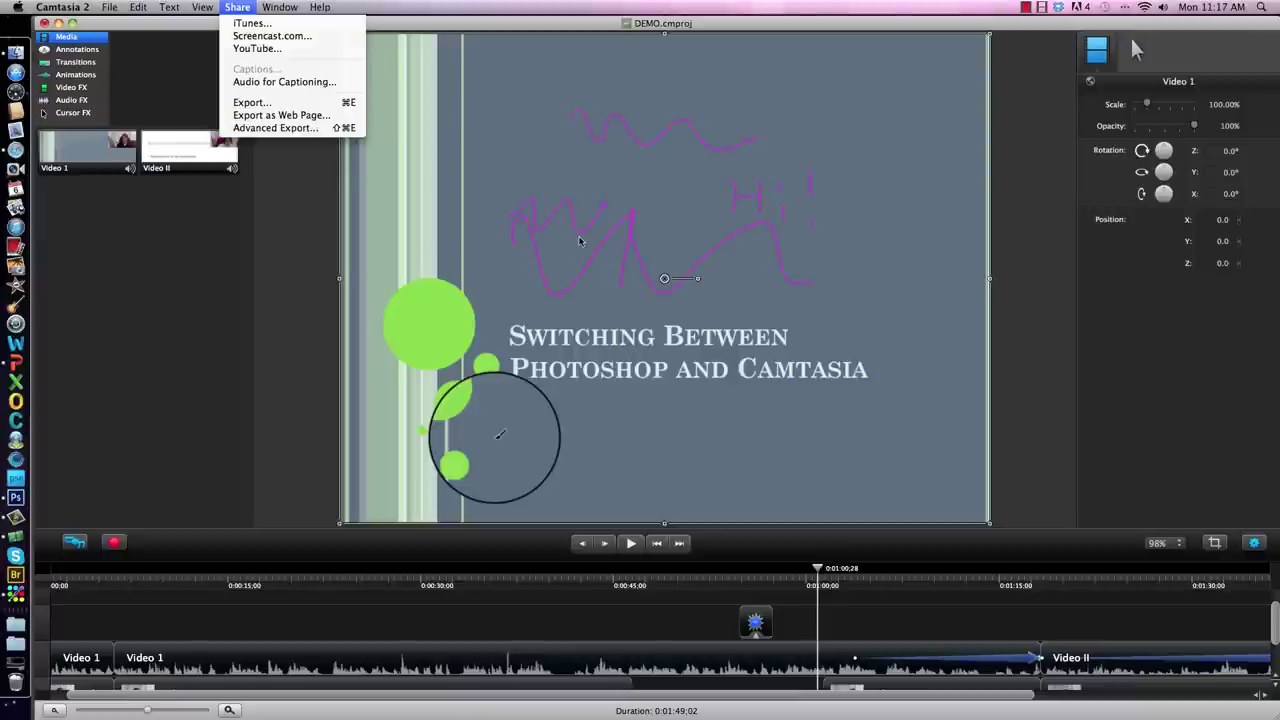
pyautogui.click(264, 129)
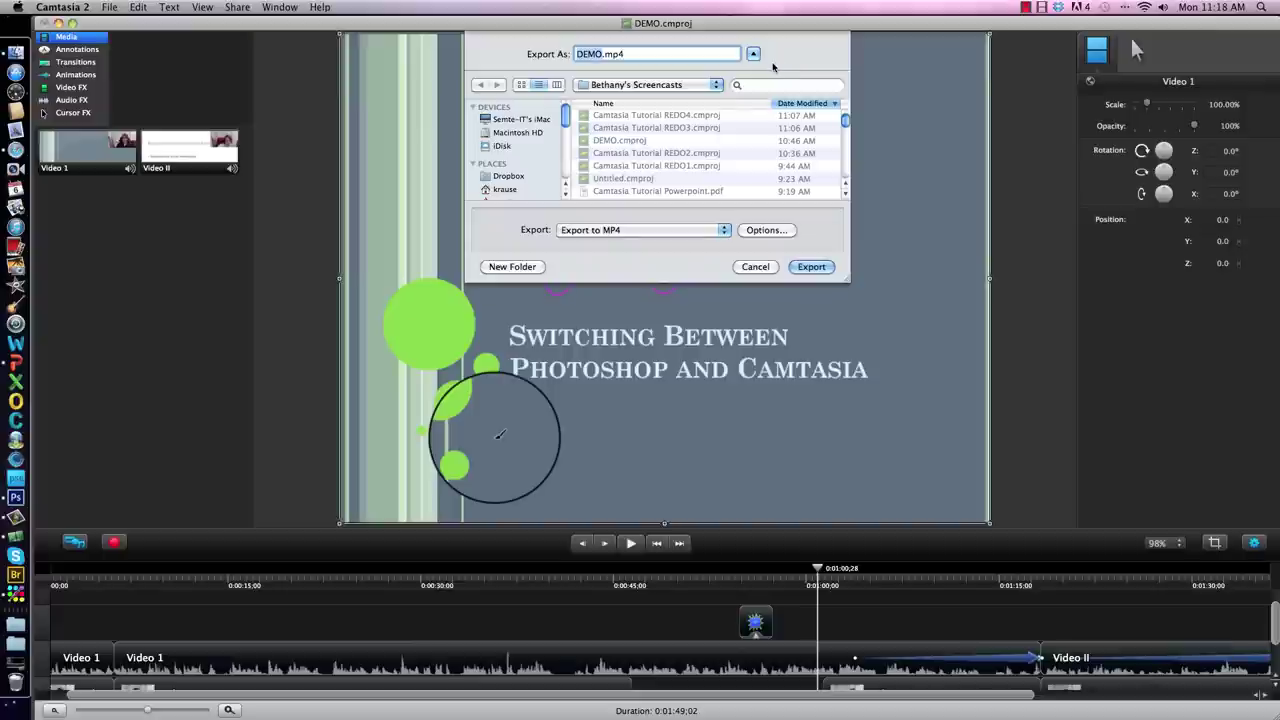
# Export the project as MP4 named FINAL DEMO.mp4 into the Screencasts folder
pyautogui.write('FINAL DEMO')
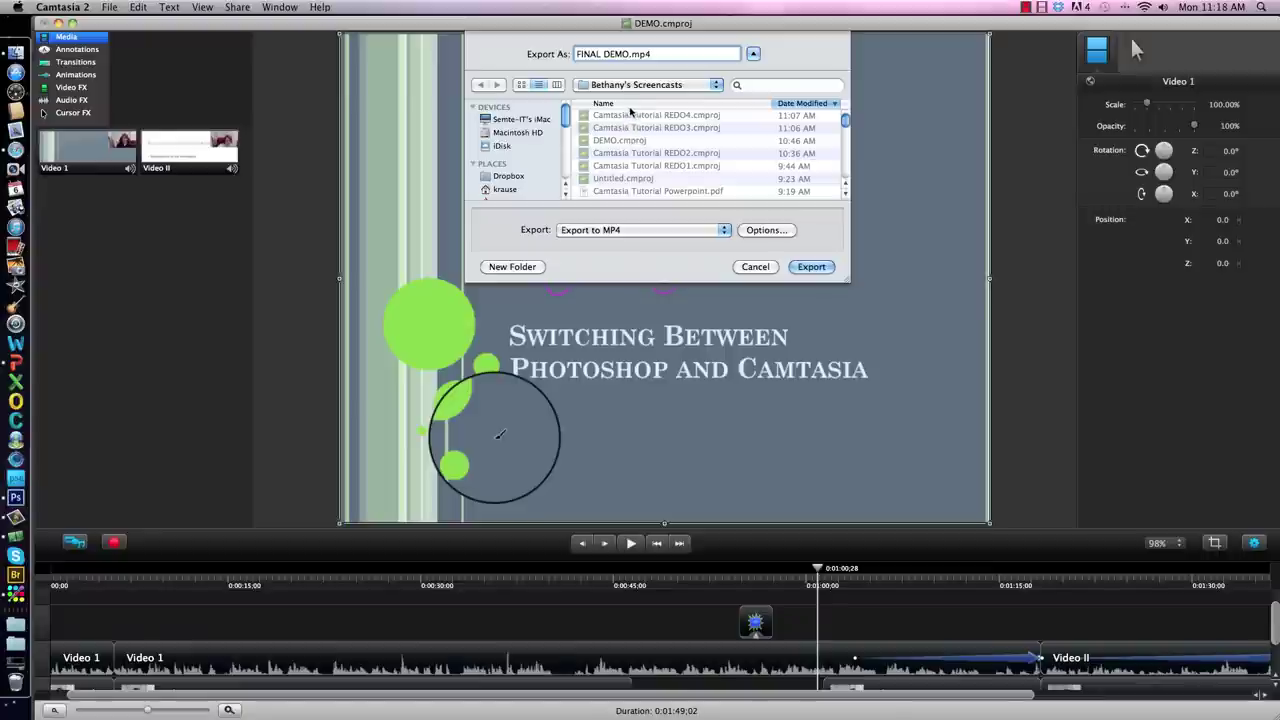
pyautogui.click(627, 230)
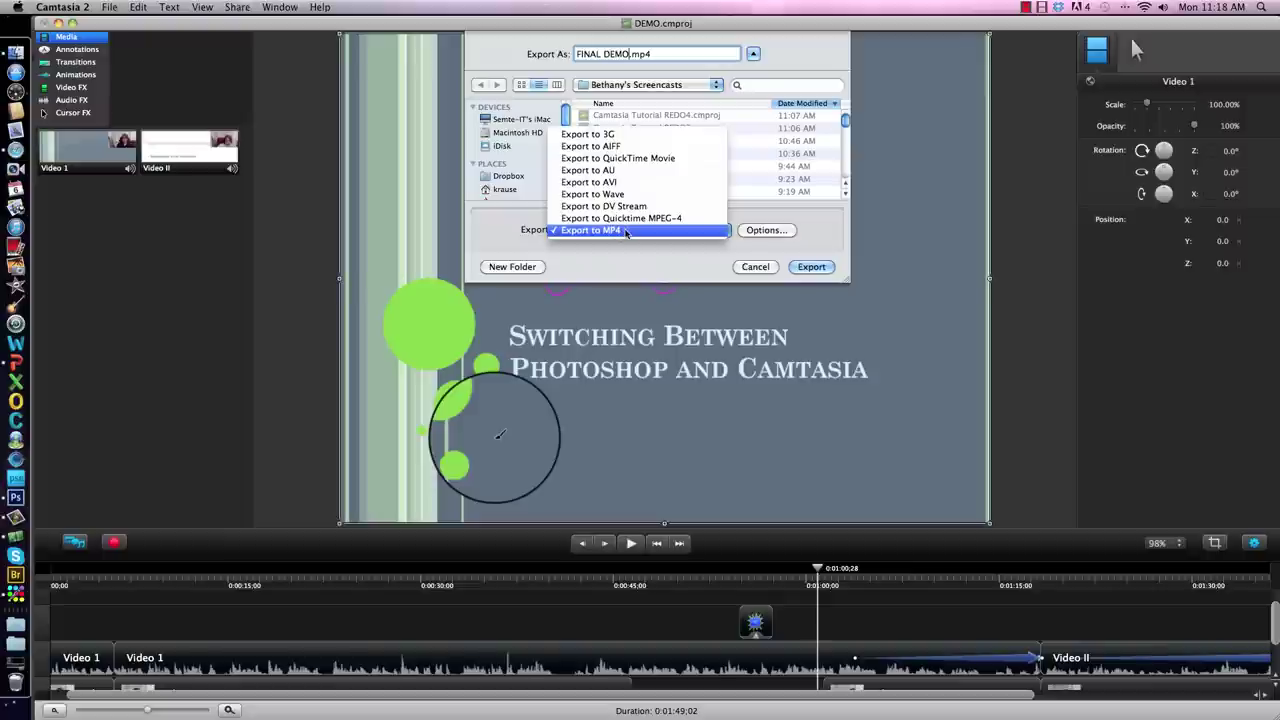
pyautogui.click(590, 230)
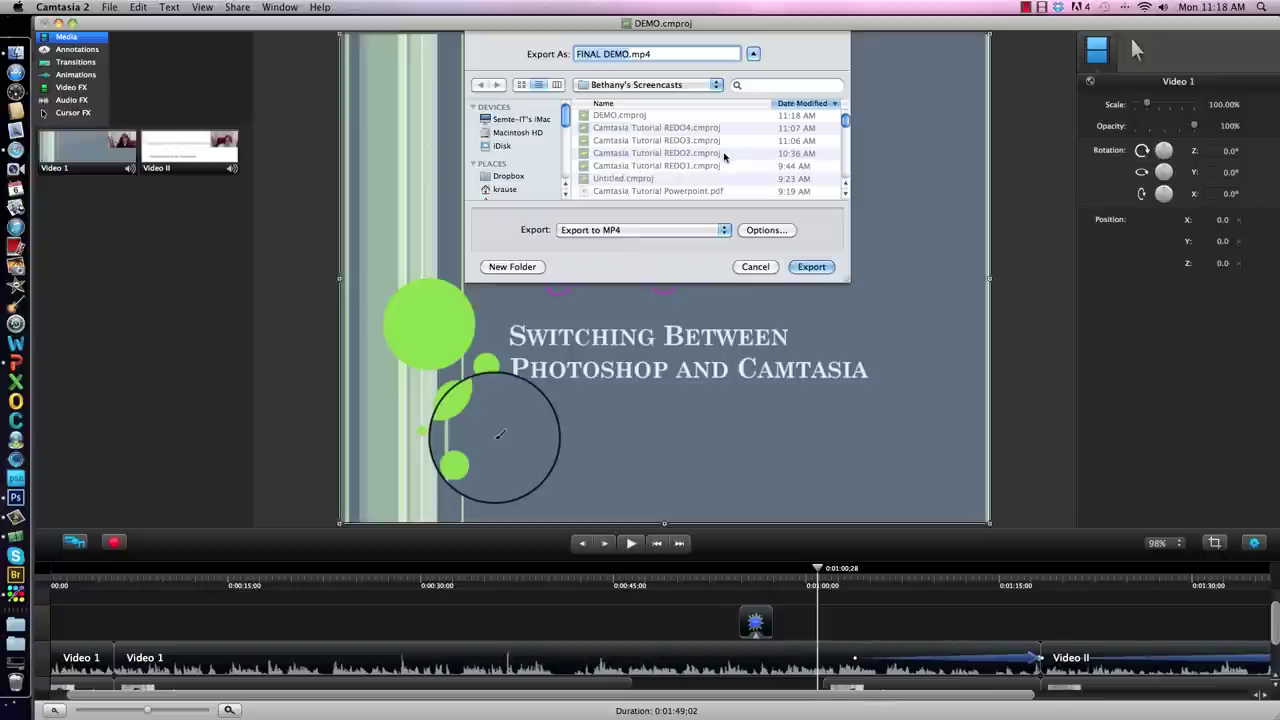
pyautogui.click(583, 86)
pyautogui.click(600, 86)
pyautogui.click(620, 86)
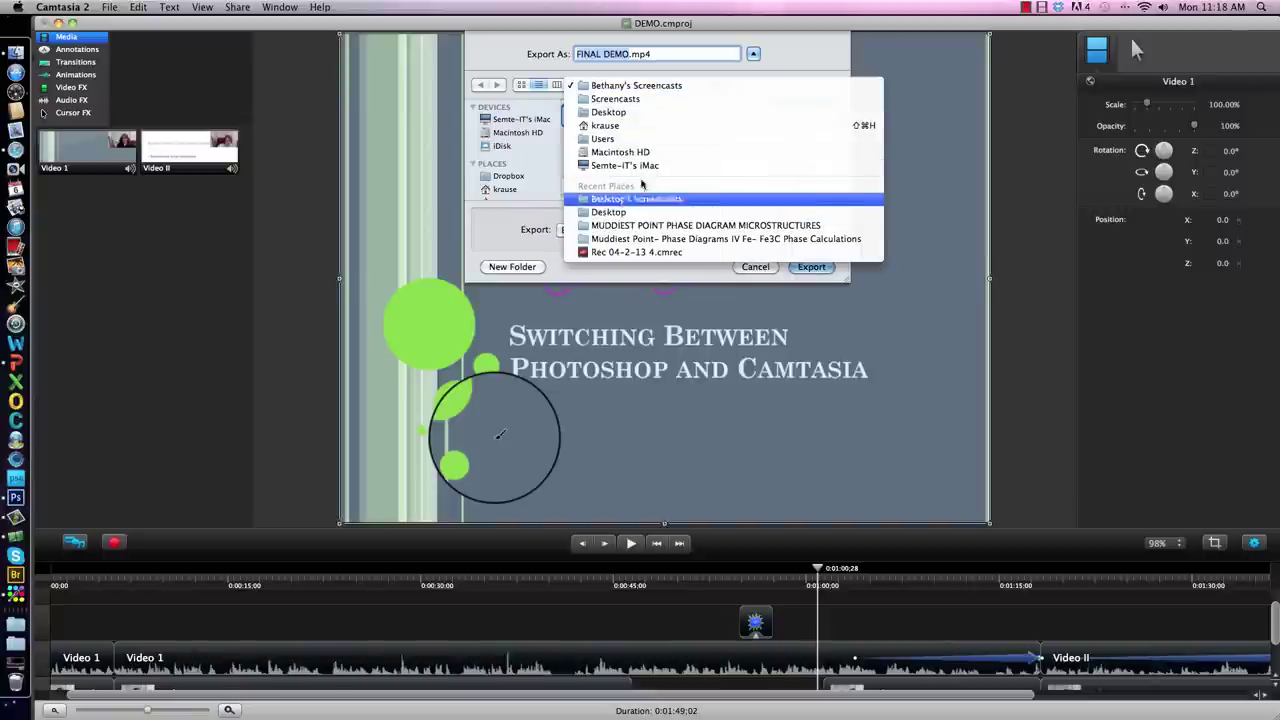
pyautogui.click(545, 101)
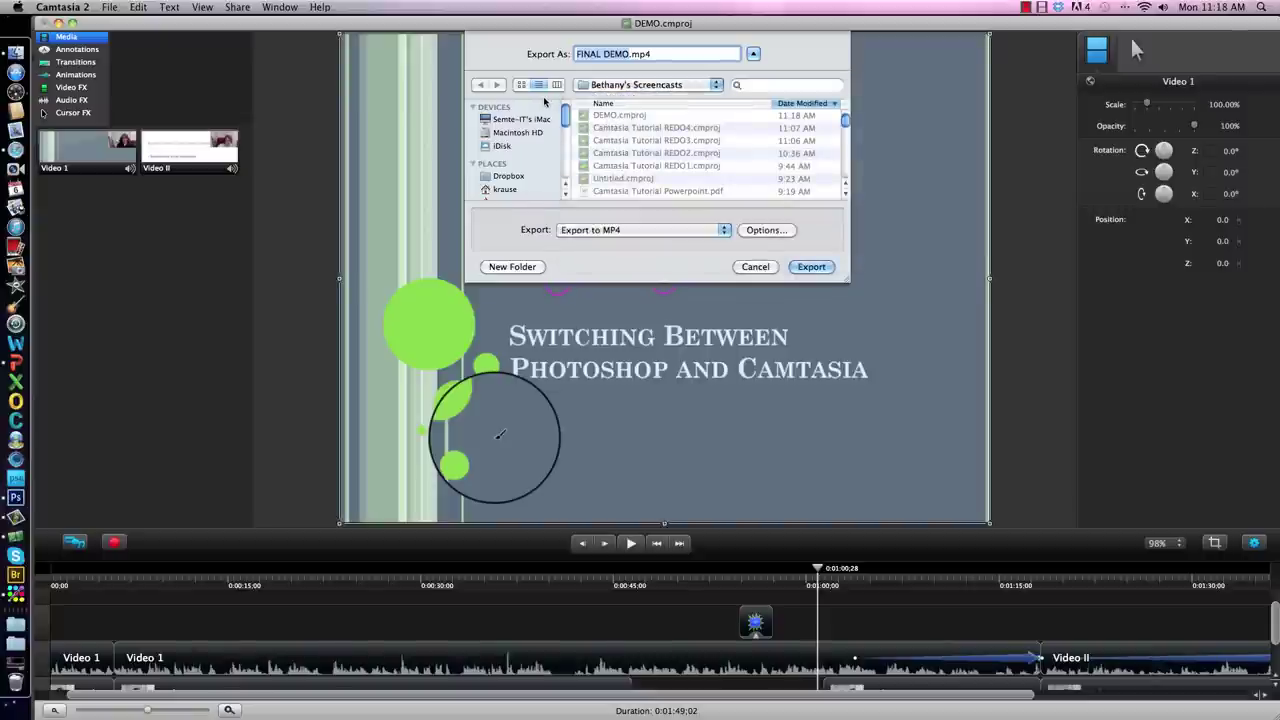
pyautogui.click(810, 268)
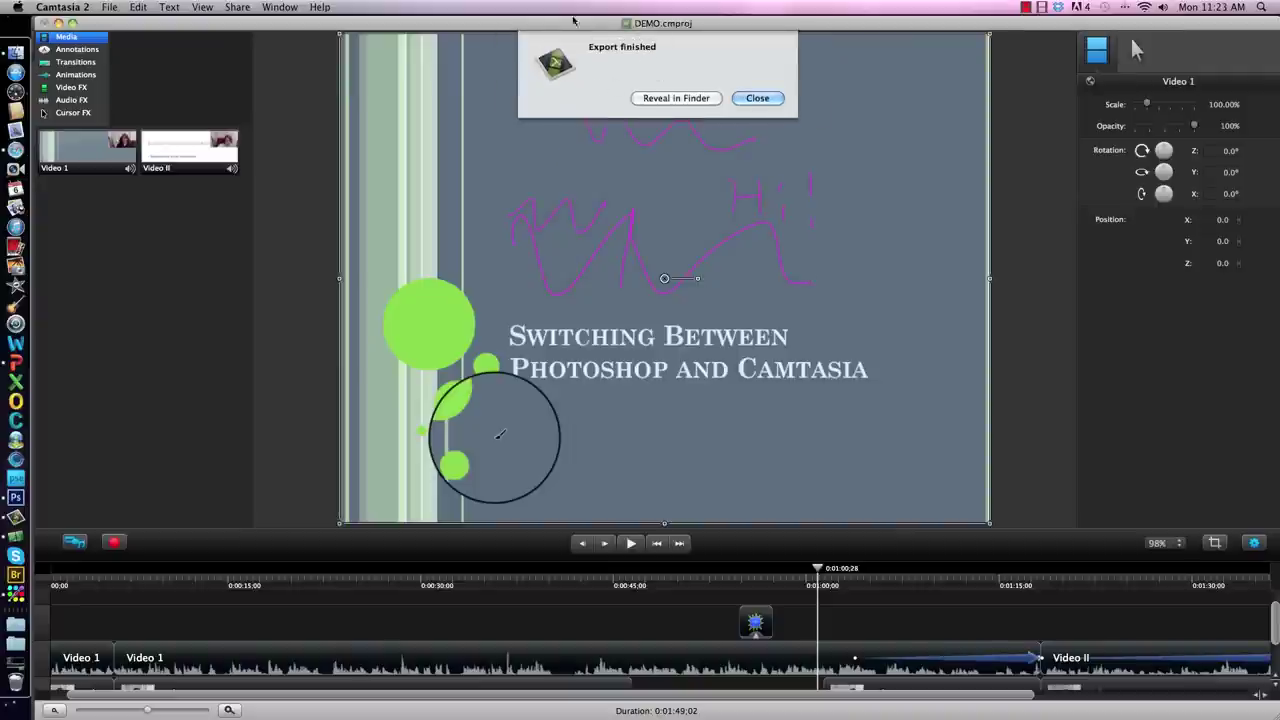
# Reveal FINAL DEMO.mp4 in Finder and open it in QuickTime Player
pyautogui.click(698, 100)
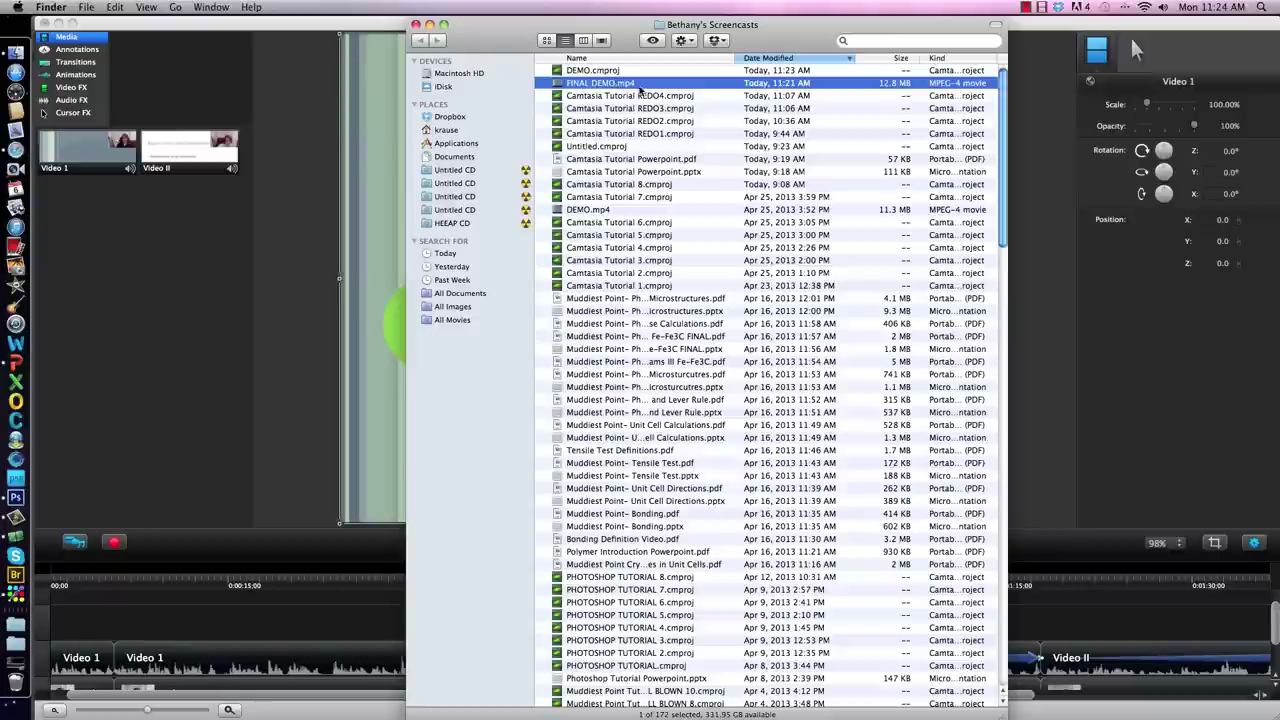
pyautogui.doubleClick(657, 87)
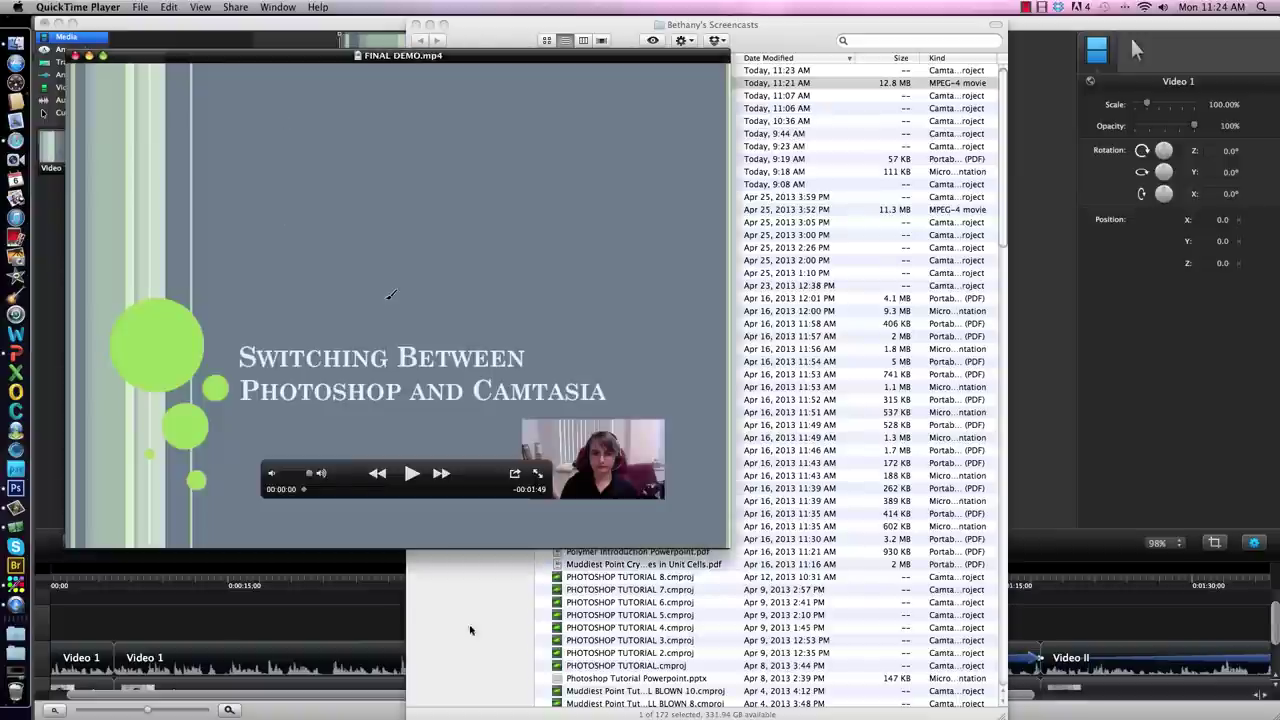
# Play FINAL DEMO.mp4, then close QuickTime Player and the Finder window
pyautogui.click(420, 475)
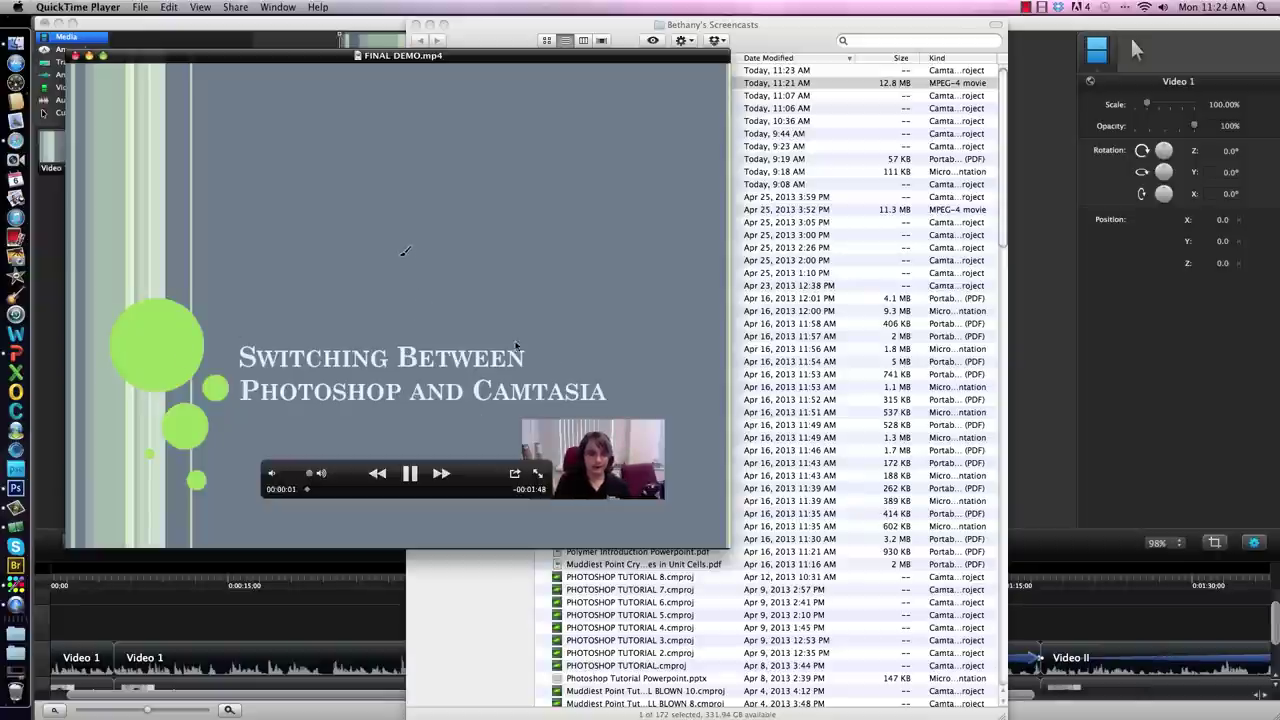
pyautogui.click(75, 56)
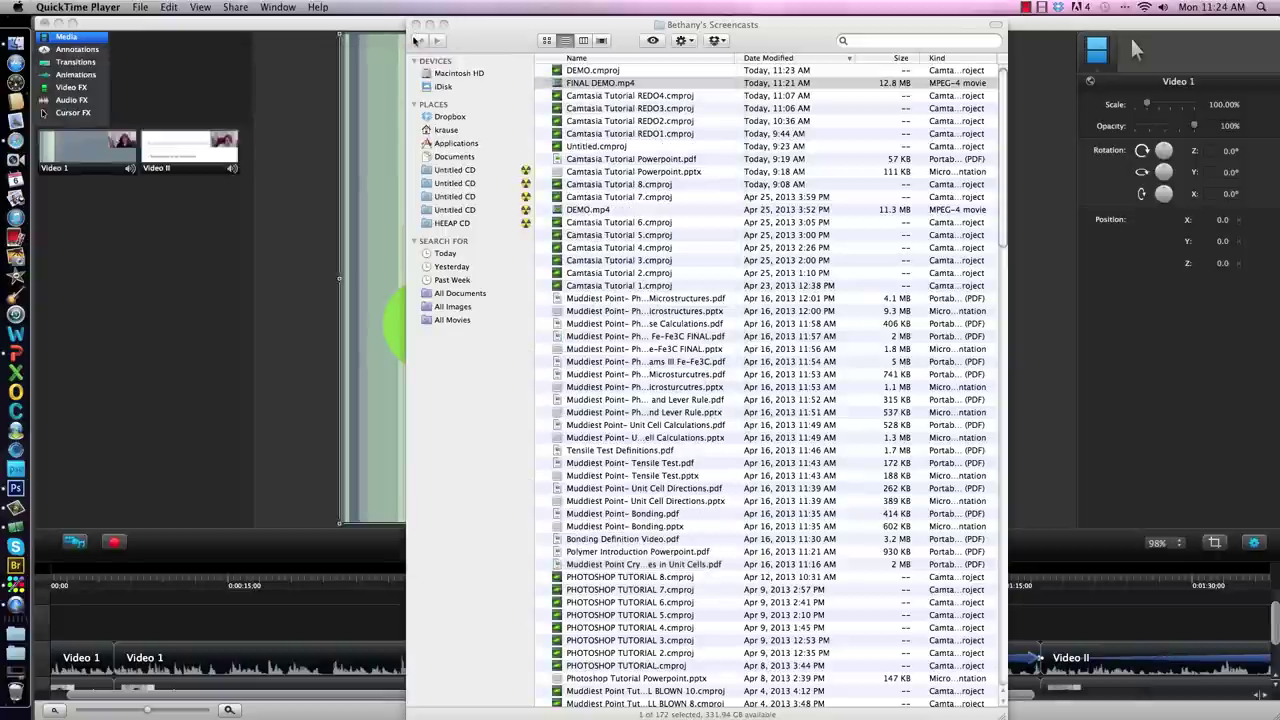
pyautogui.click(416, 24)
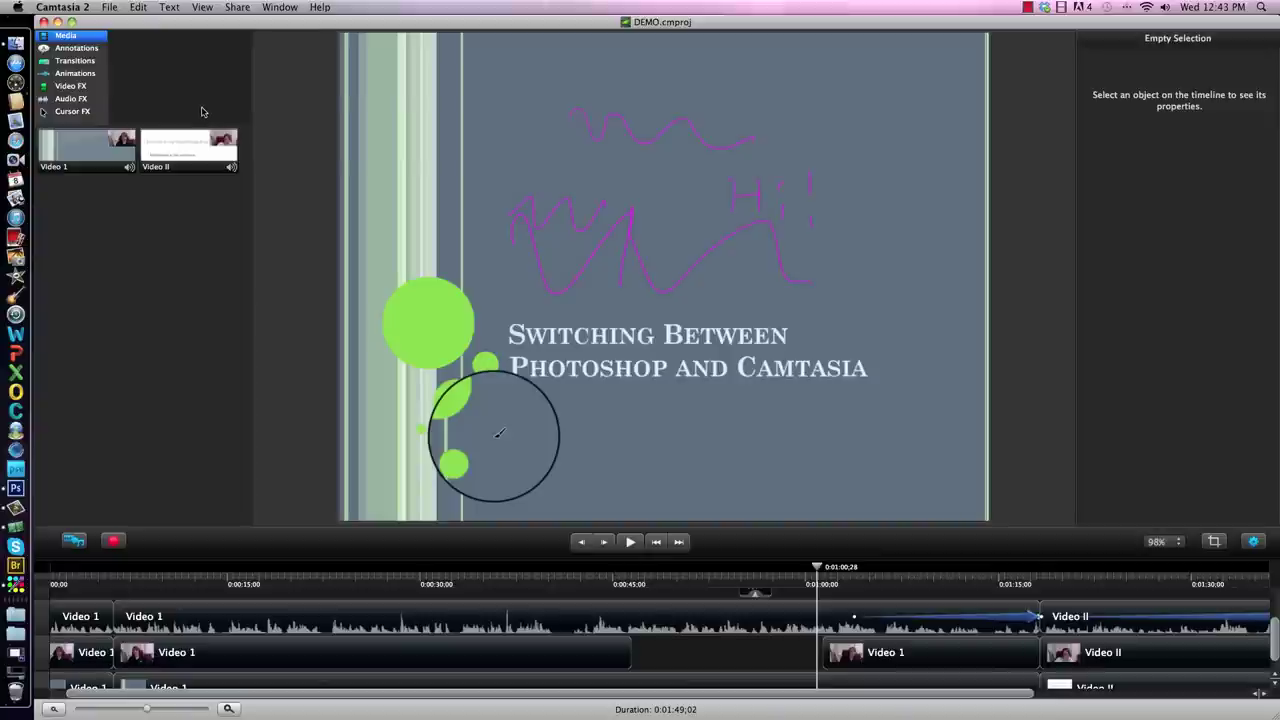
# Choose Share > YouTube and sign in with the account e-mail and password
pyautogui.click(237, 8)
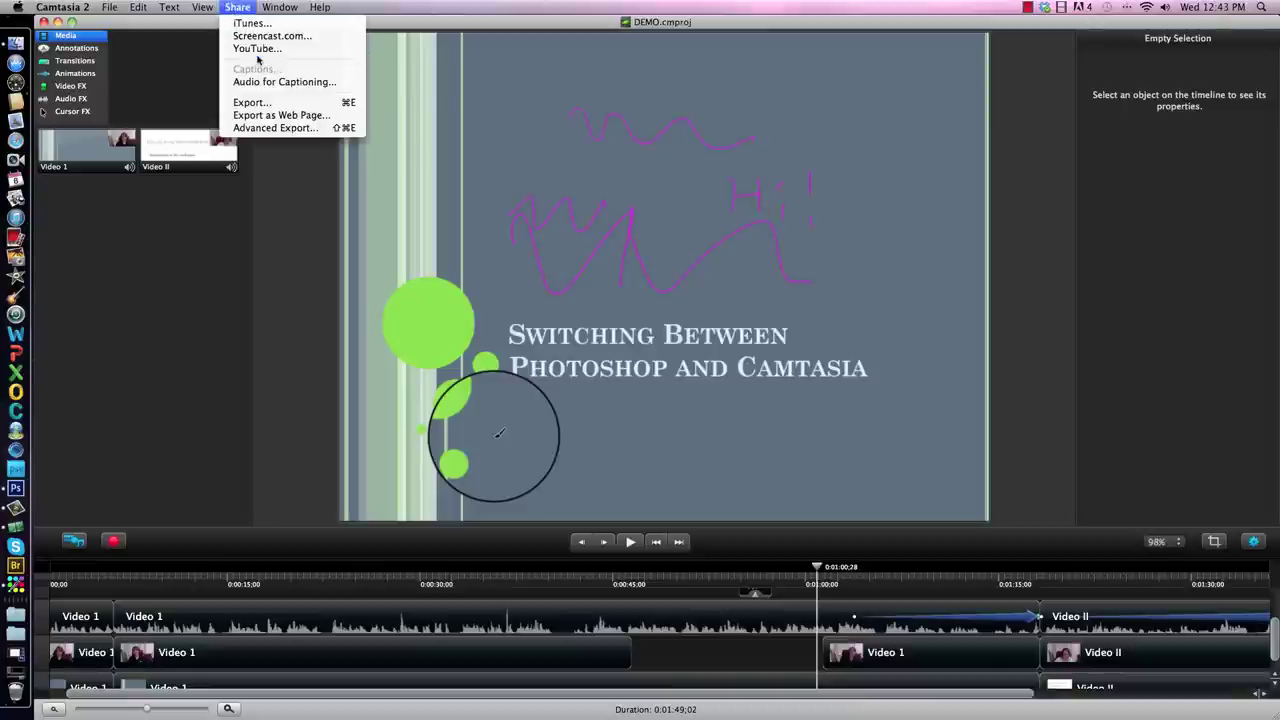
pyautogui.click(258, 51)
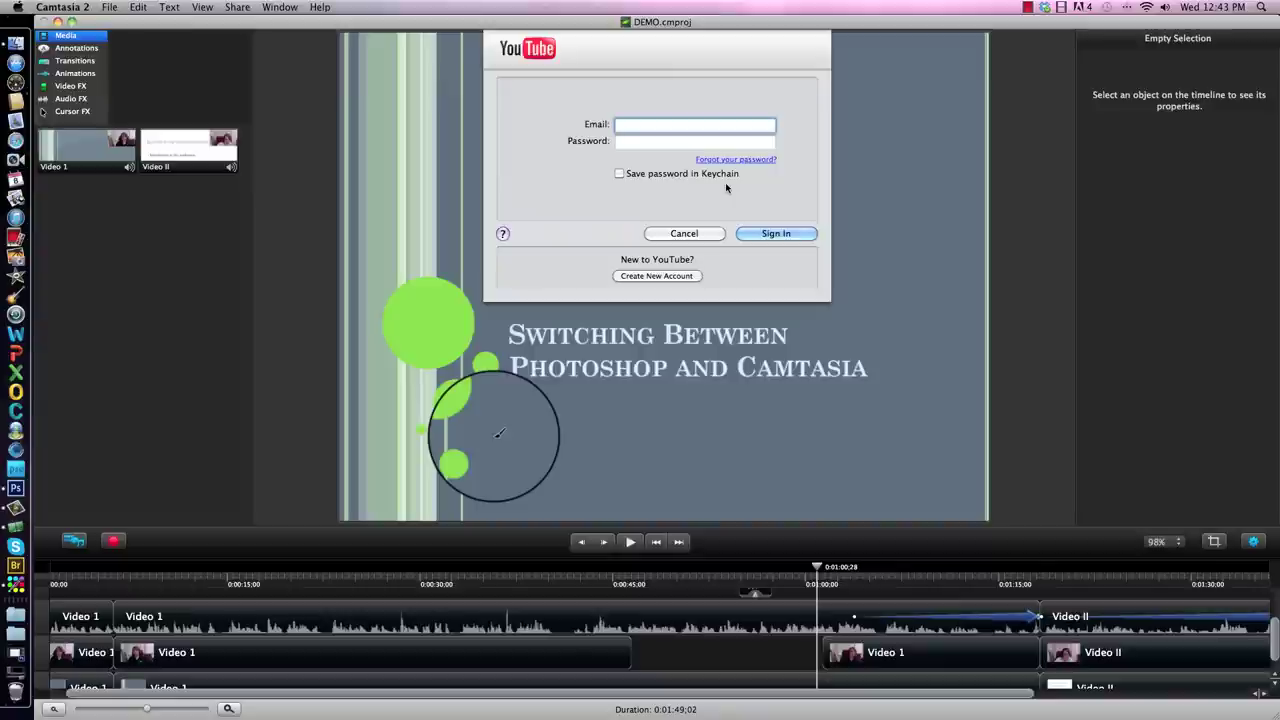
pyautogui.write('MaterialsConcepts')
pyautogui.click(648, 141)
pyautogui.write('••••••••')
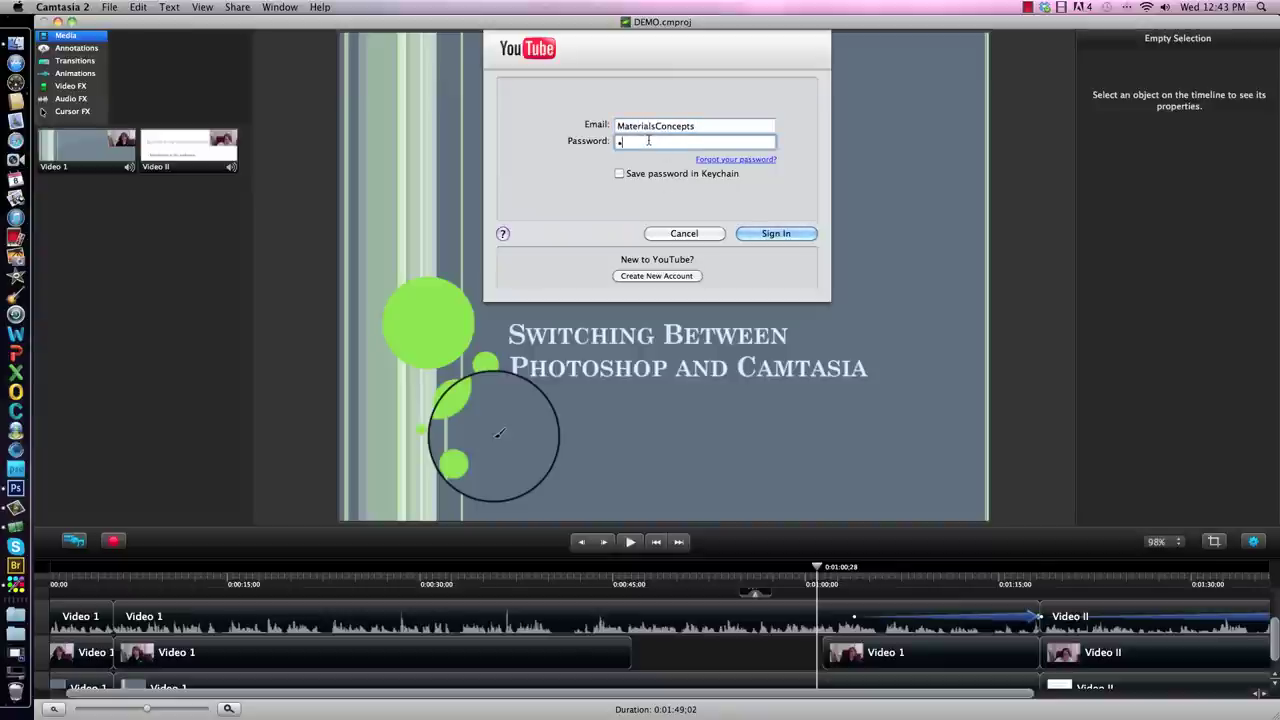
pyautogui.write('•••••')
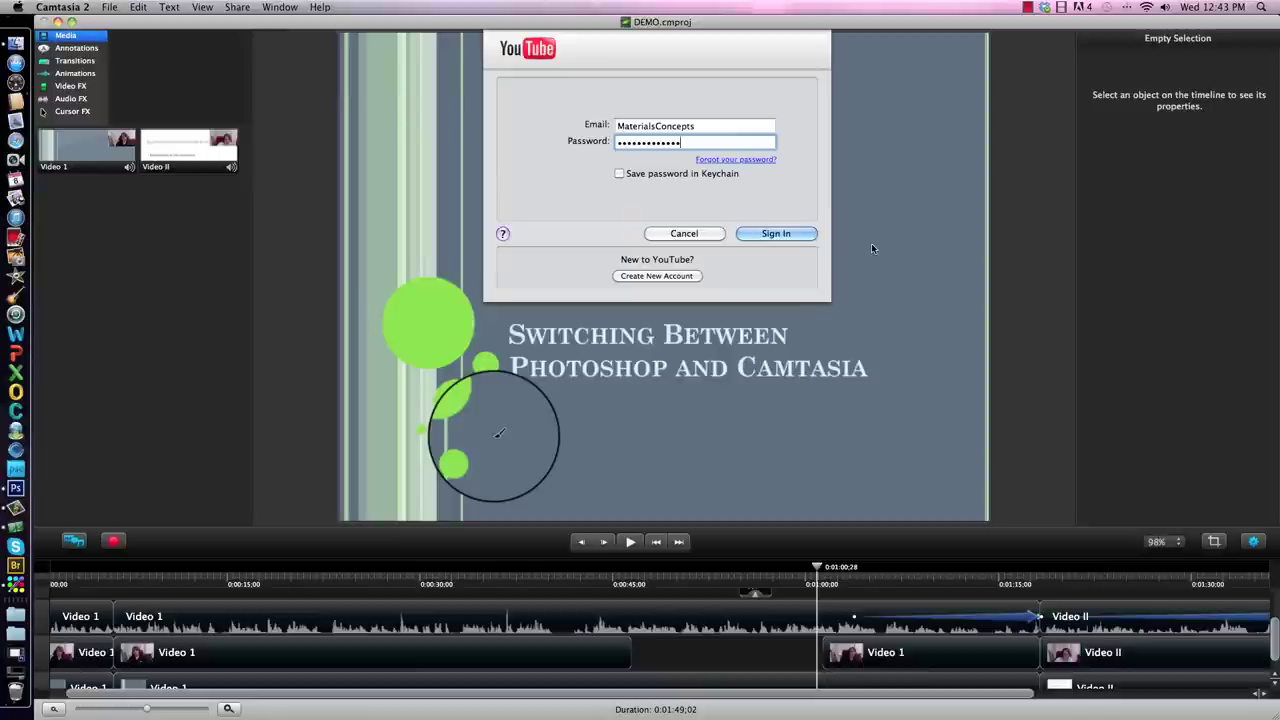
pyautogui.click(755, 234)
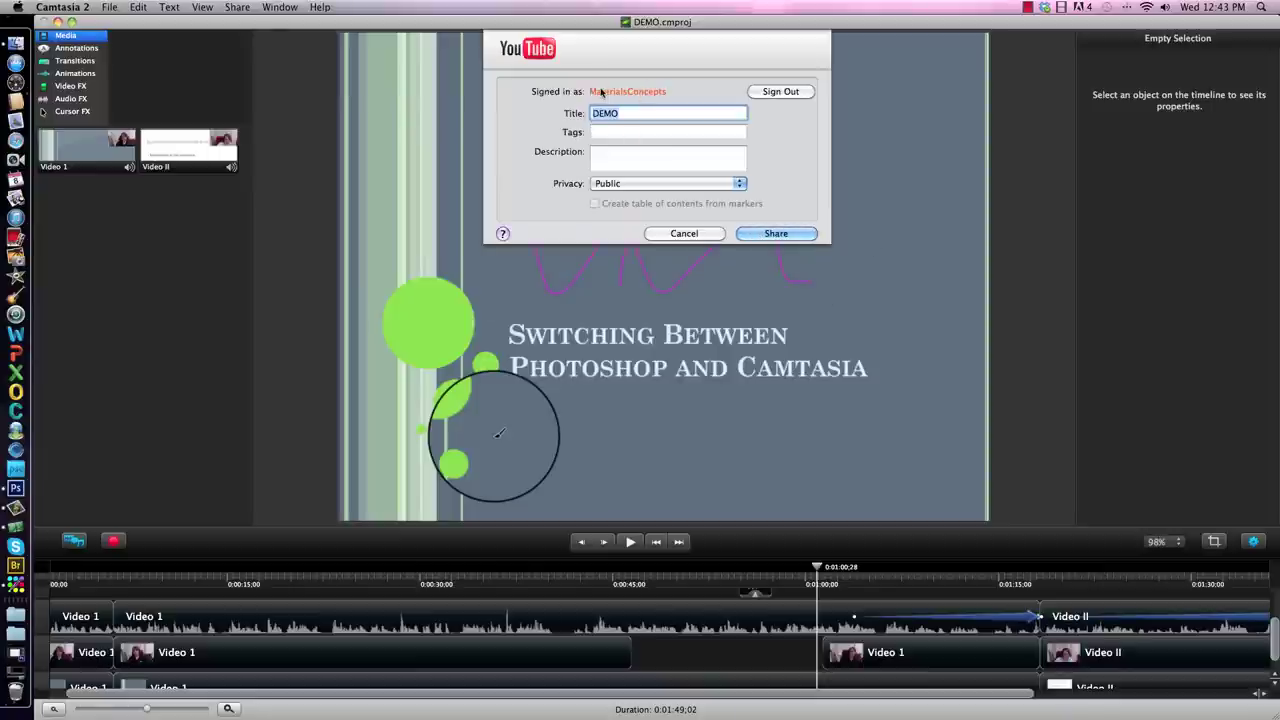
# Title the upload 'FINAL DEMO', tag it 'demo, camtasia', and describe it as 'A demonstration of Camtasia.'
pyautogui.click(651, 113)
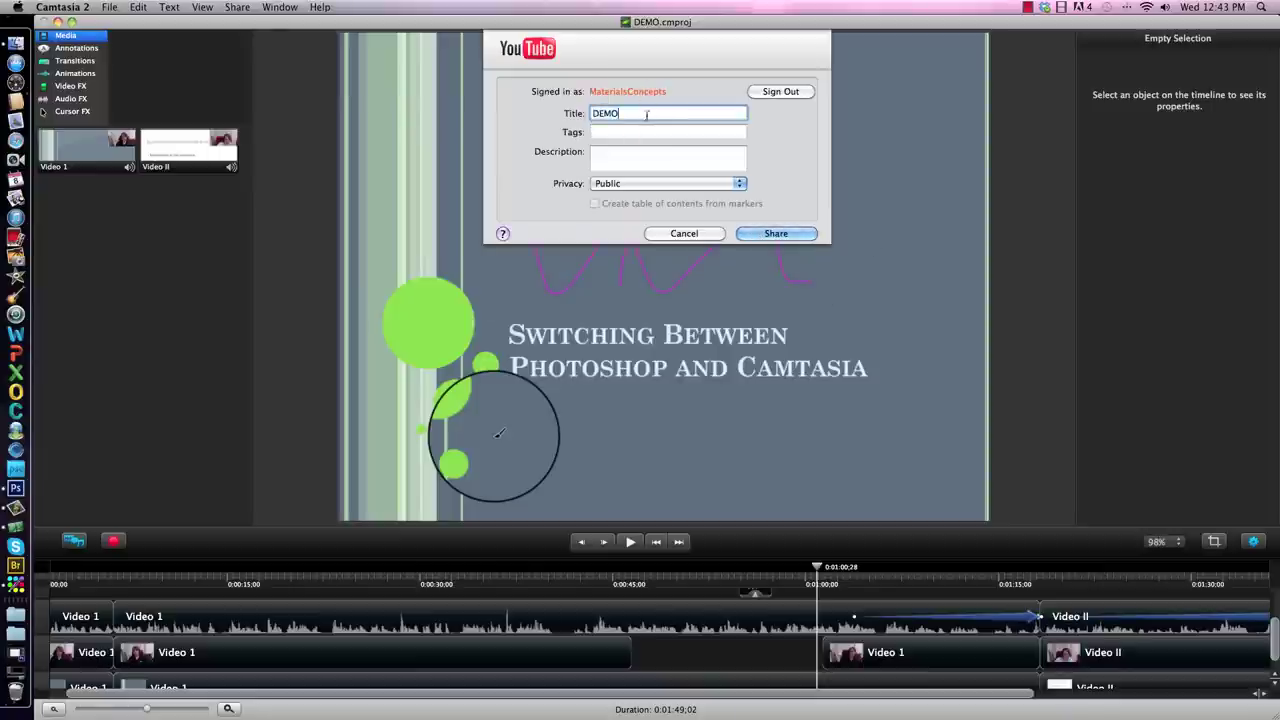
pyautogui.click(593, 113)
pyautogui.write('FINAL')
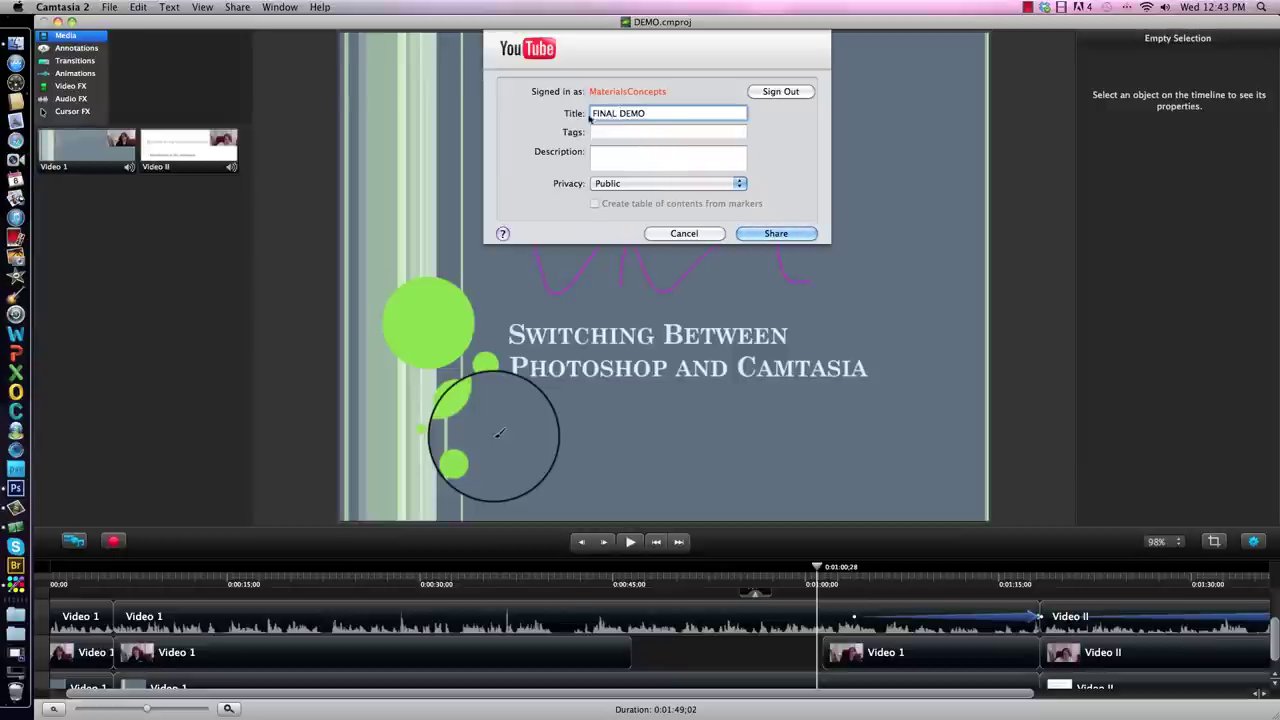
pyautogui.click(644, 136)
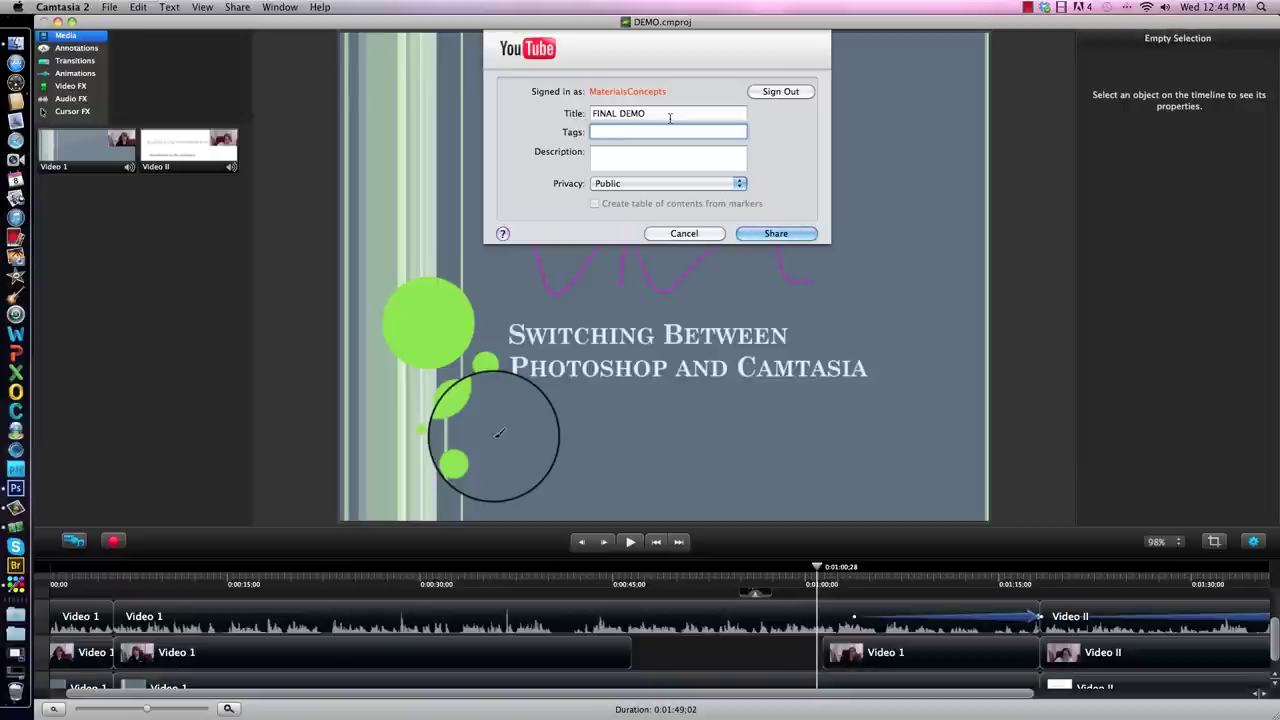
pyautogui.write('demo, camtasia')
pyautogui.click(685, 153)
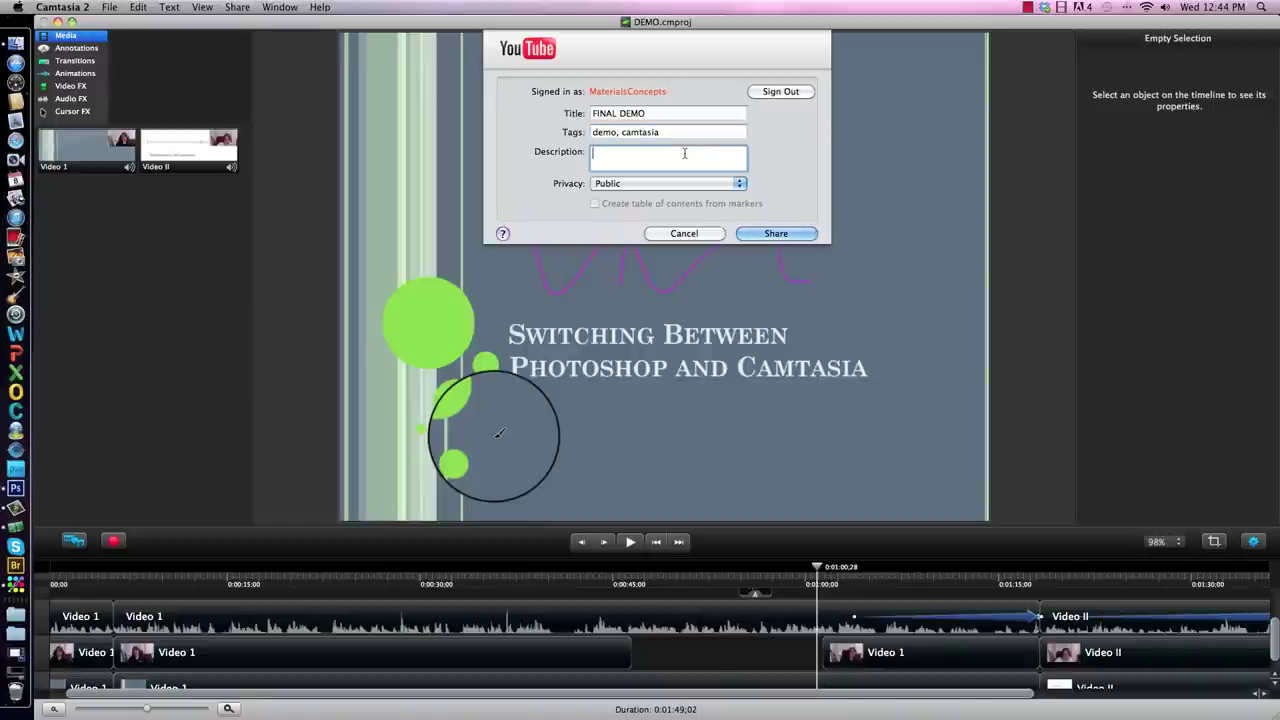
pyautogui.write('A demonstration of Camtasia.')
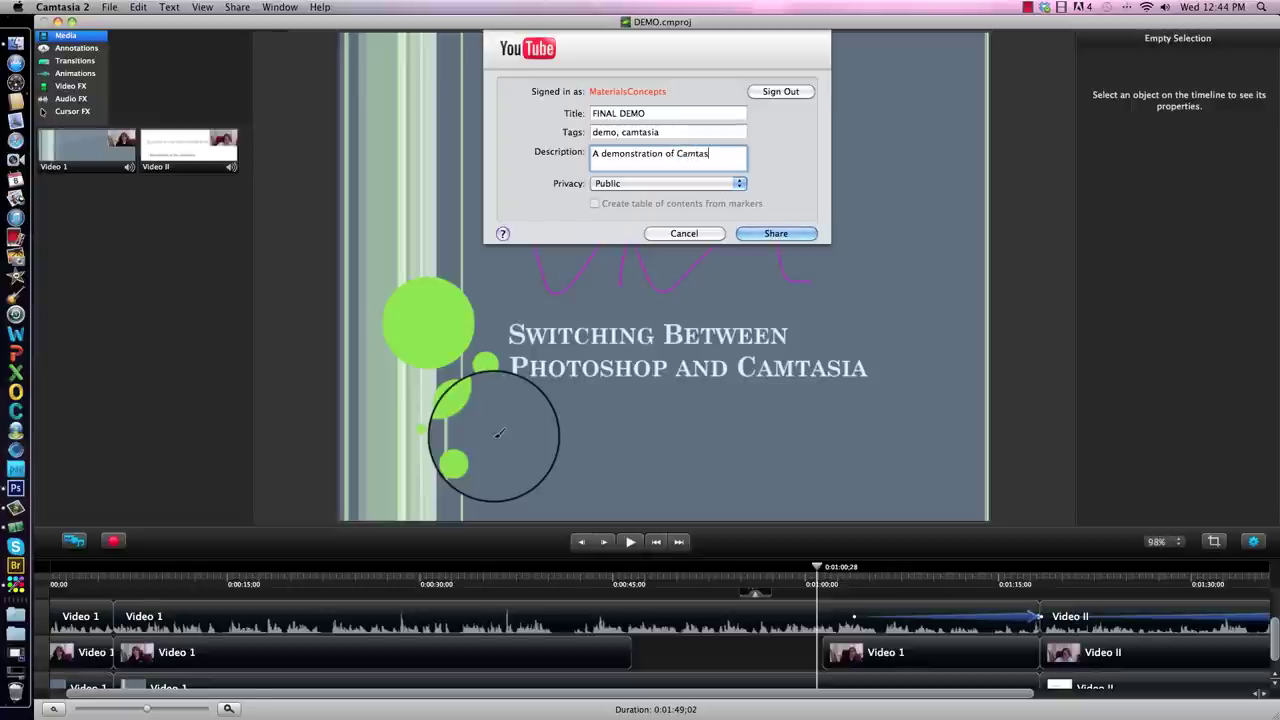
# Set the YouTube privacy to Private and start sharing
pyautogui.click(661, 186)
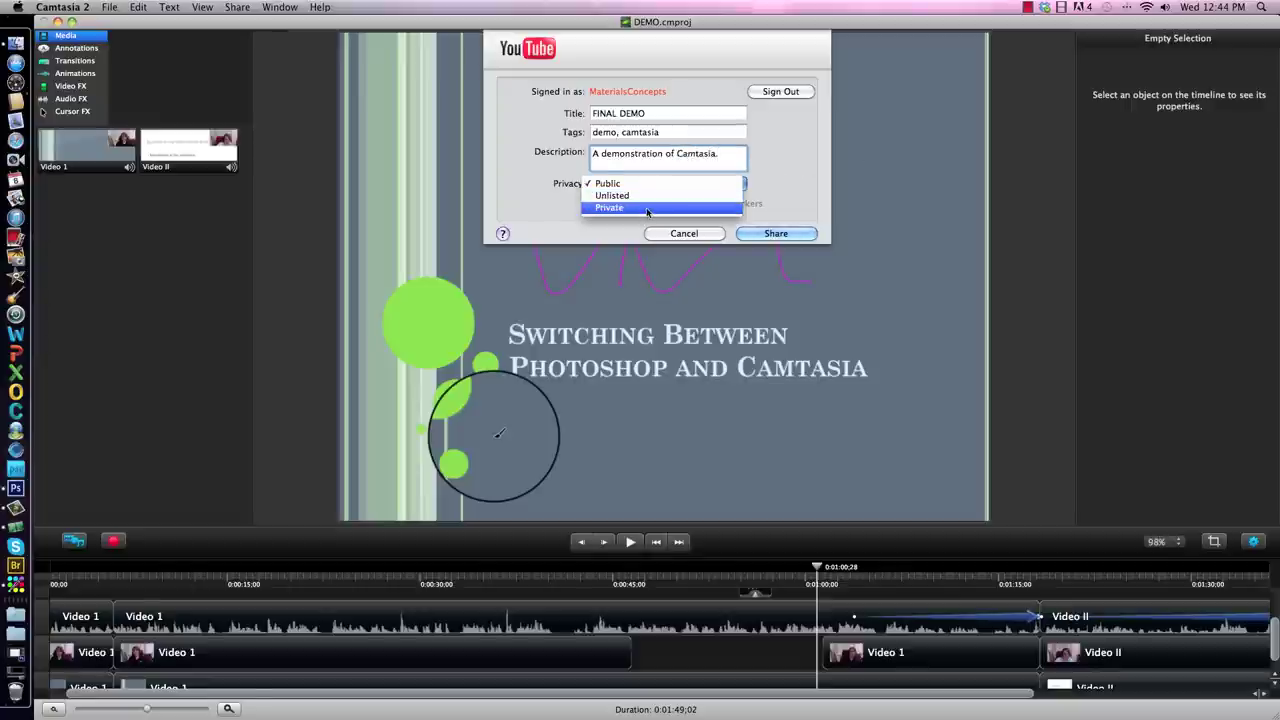
pyautogui.click(655, 207)
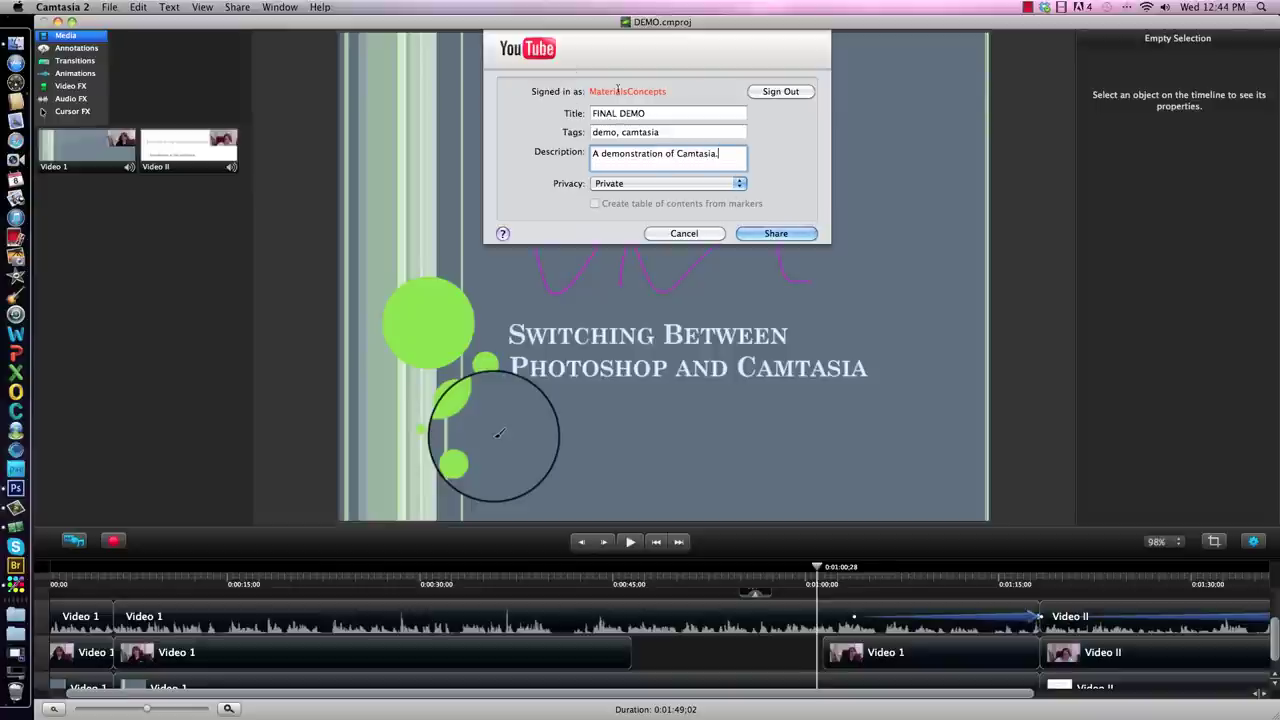
pyautogui.click(776, 234)
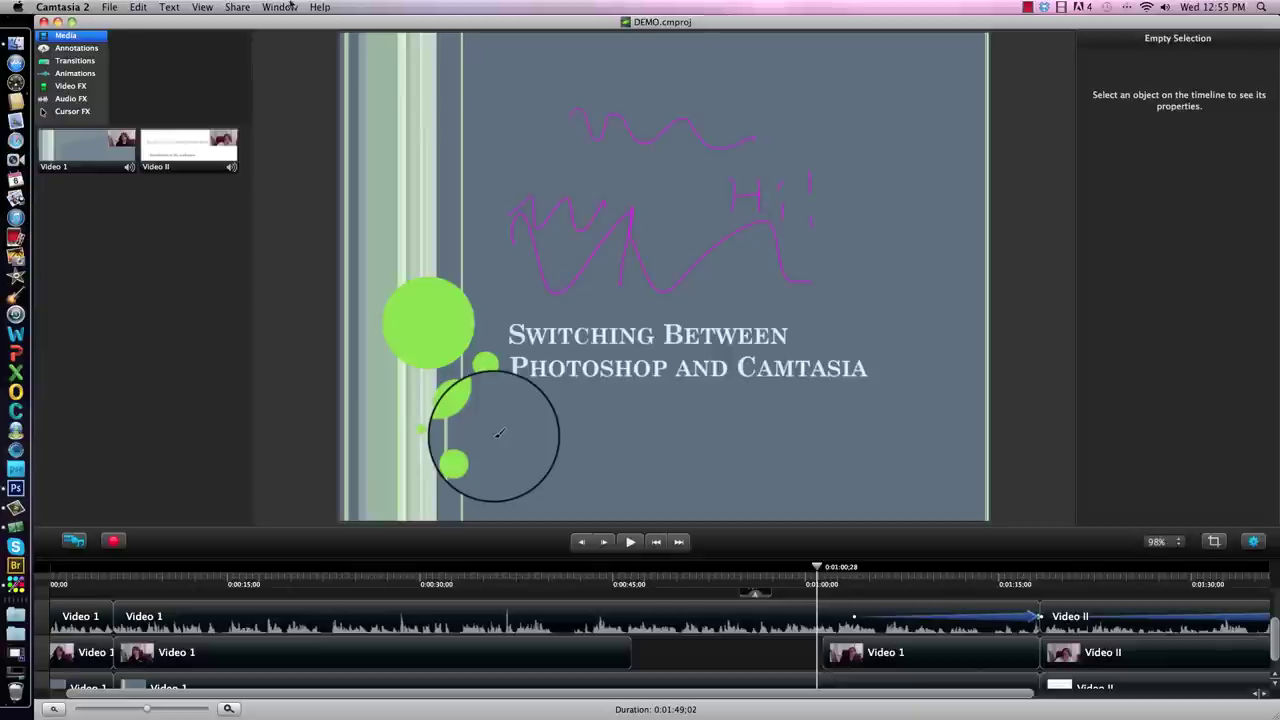
# Dismiss the Share menu without choosing a destination, then quit Camtasia 2
pyautogui.click(237, 7)
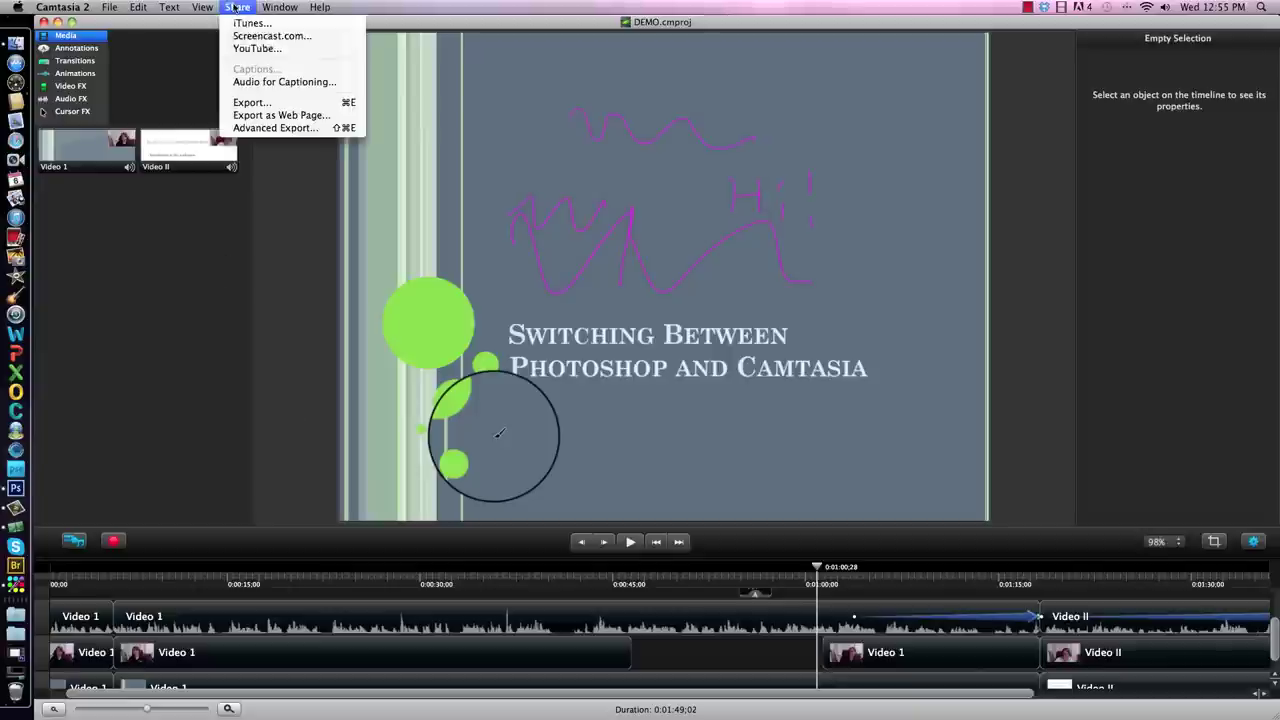
pyautogui.click(268, 292)
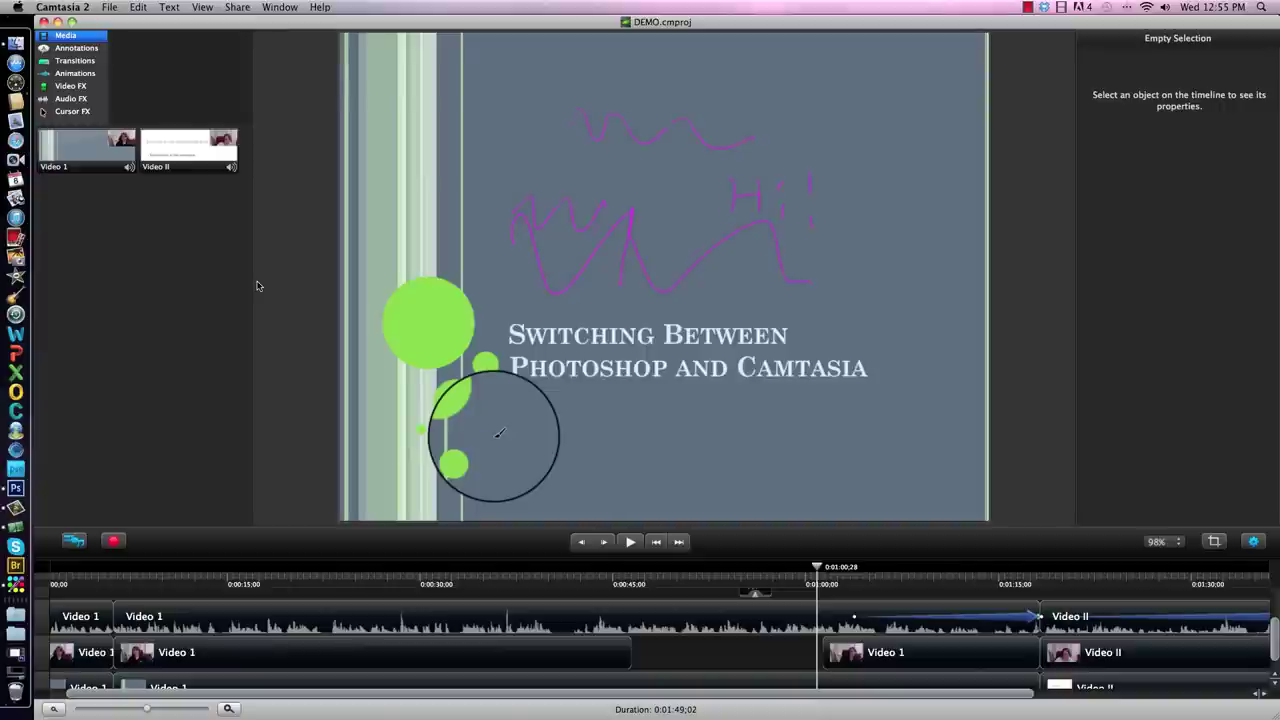
pyautogui.click(237, 7)
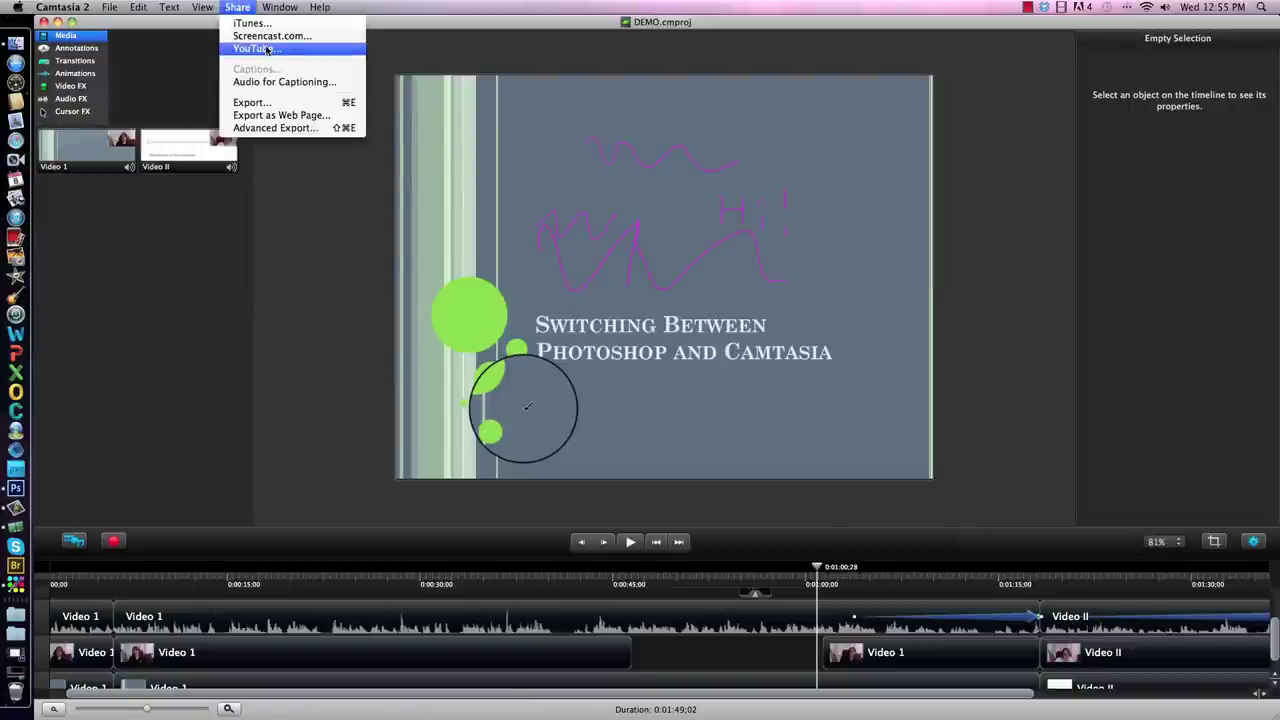
pyautogui.click(238, 402)
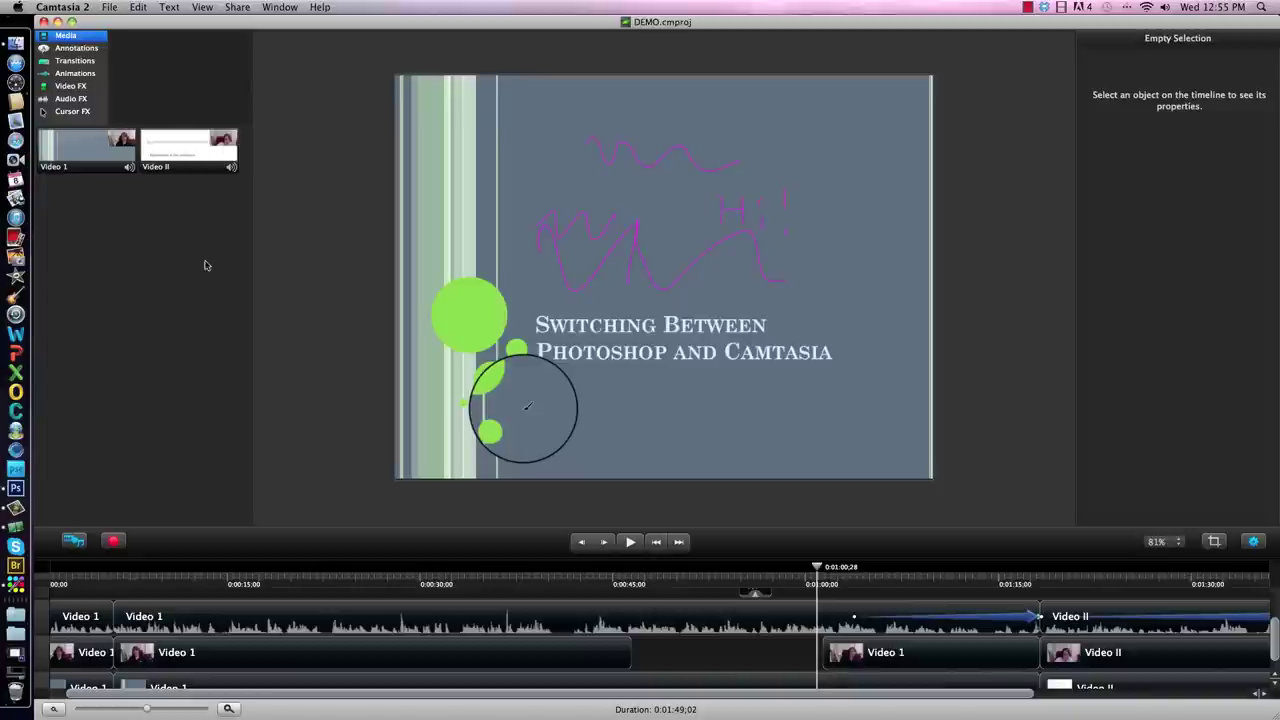
pyautogui.click(82, 9)
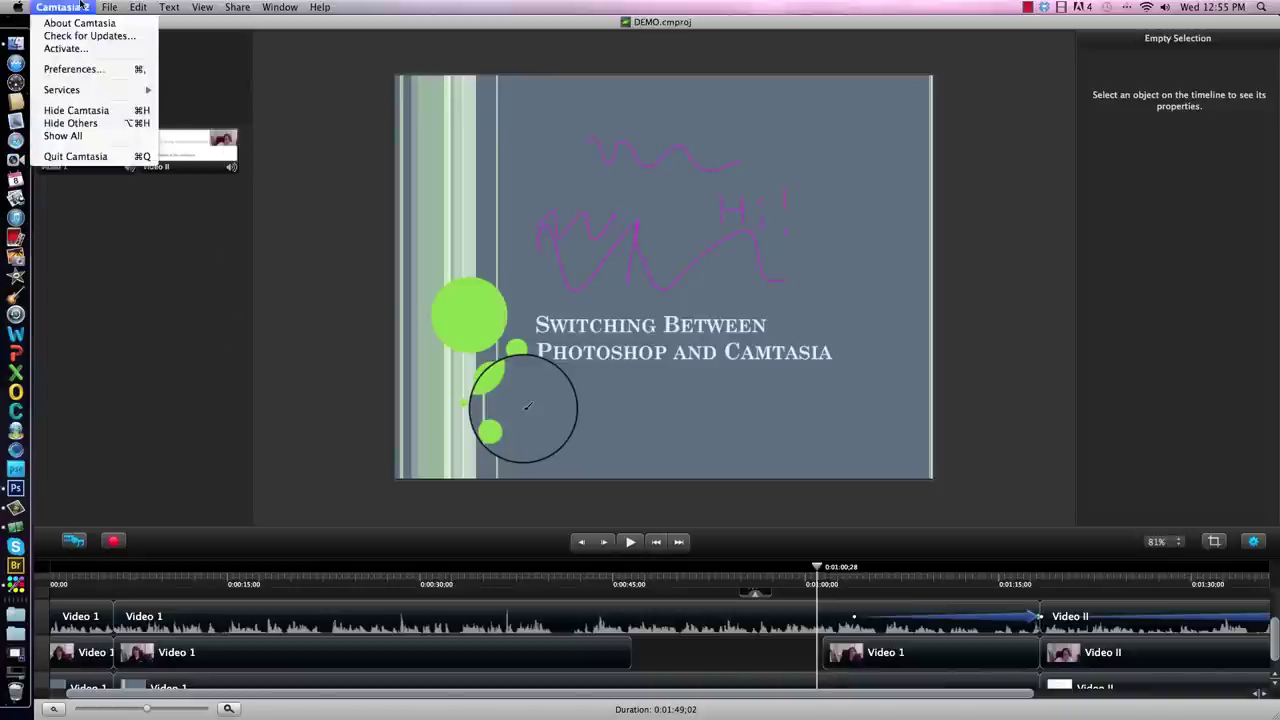
pyautogui.click(121, 157)
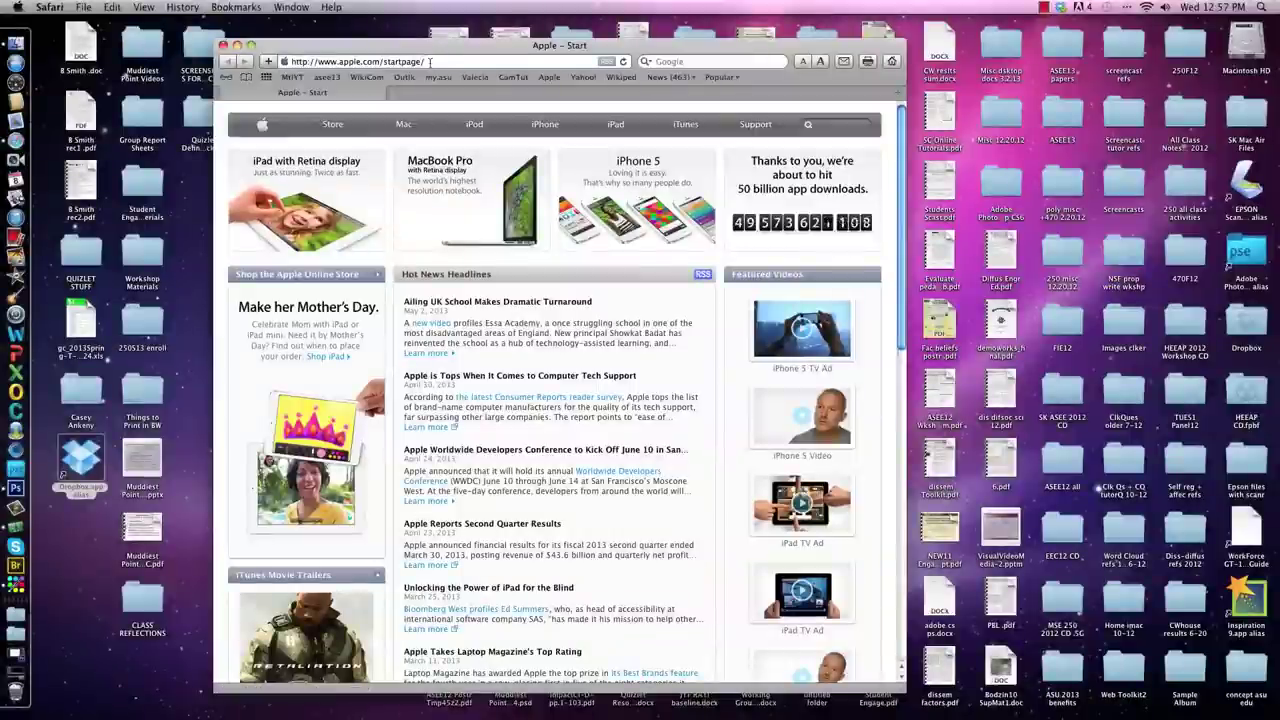
pyautogui.moveTo(428, 62); pyautogui.dragTo(267, 62)
pyautogui.write('www.youtube.com')
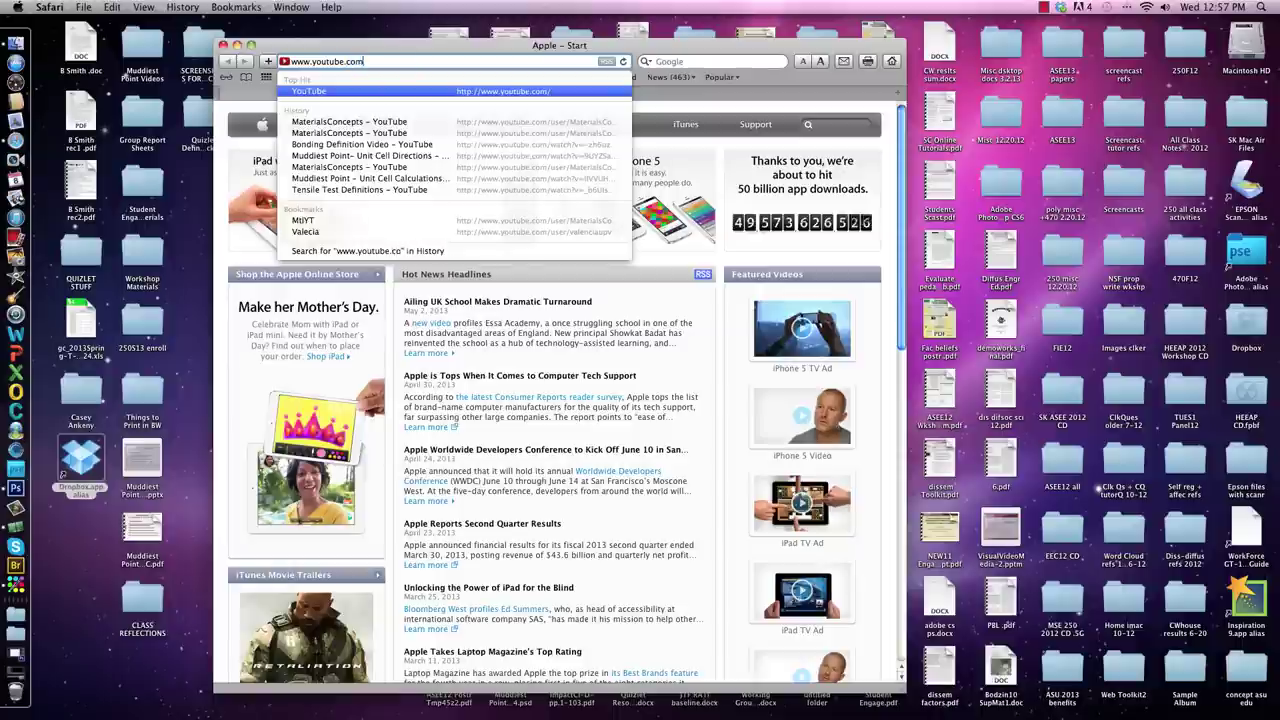
pyautogui.press('Return')
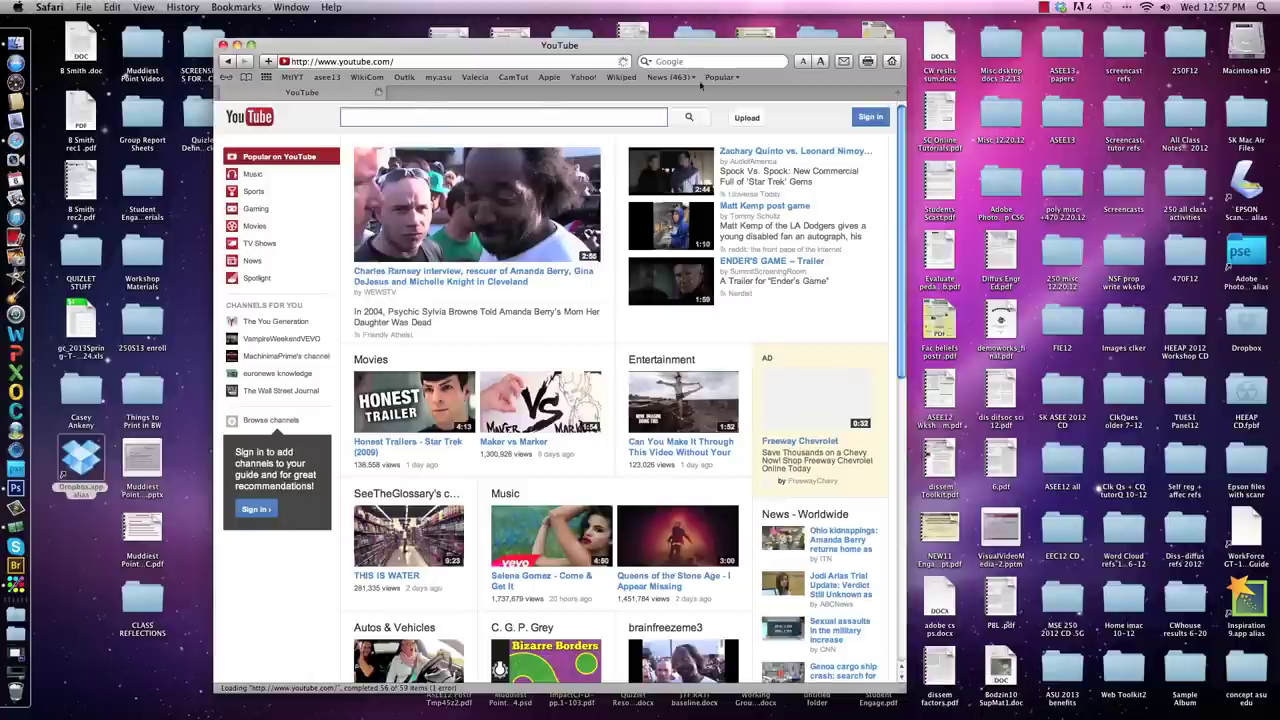
# Sign in to YouTube with the account's username and password
pyautogui.click(866, 120)
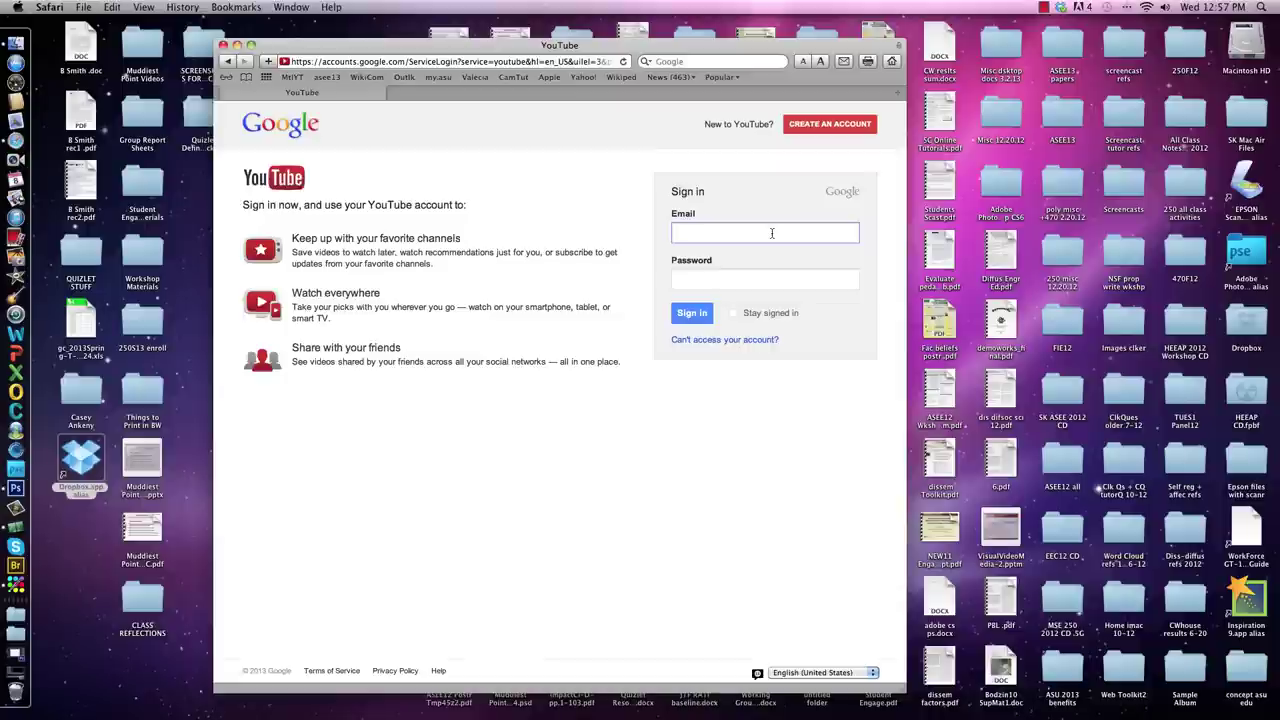
pyautogui.write('MaterialsConcepts')
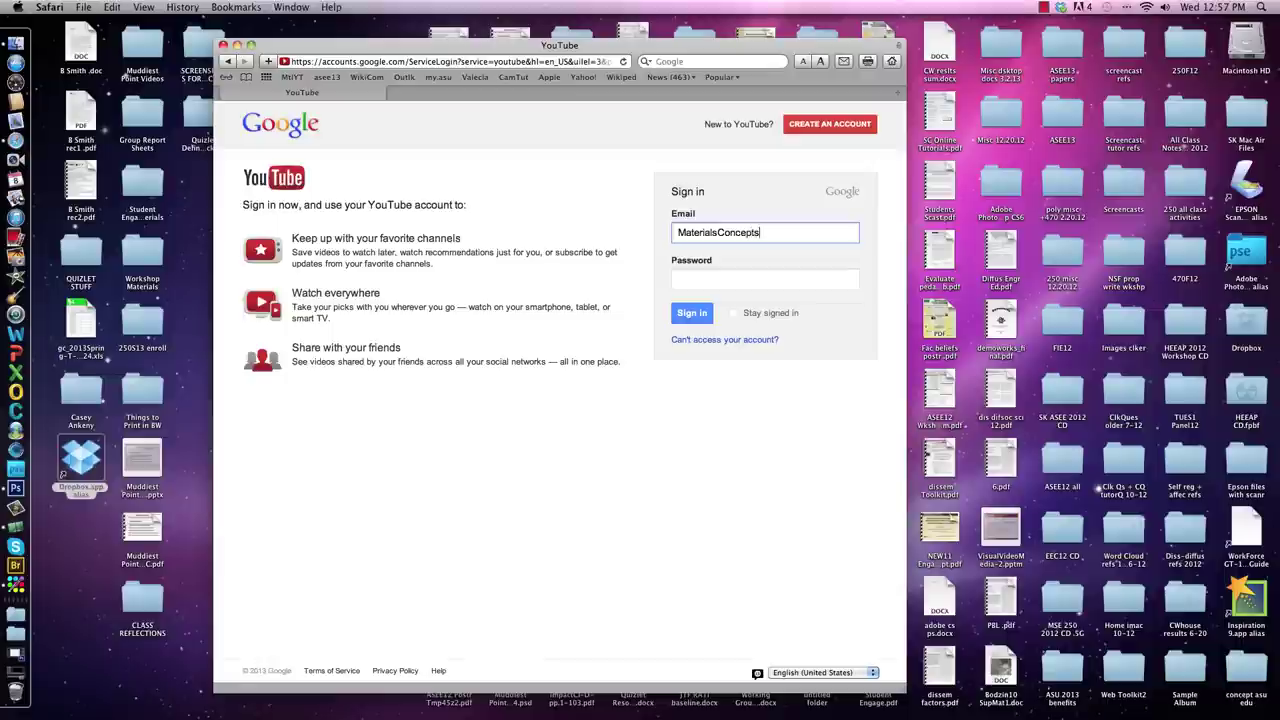
pyautogui.press('Tab')
pyautogui.click(711, 289)
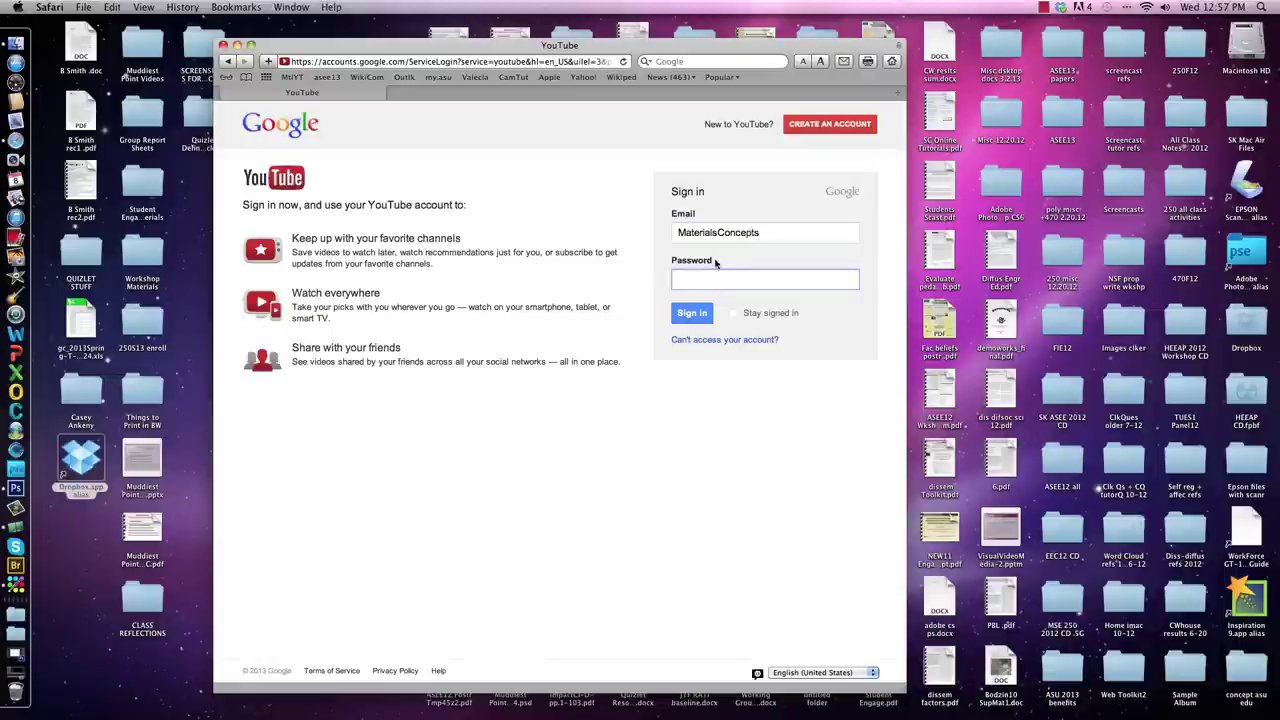
pyautogui.write('•••••••••••••')
pyautogui.press('Return')
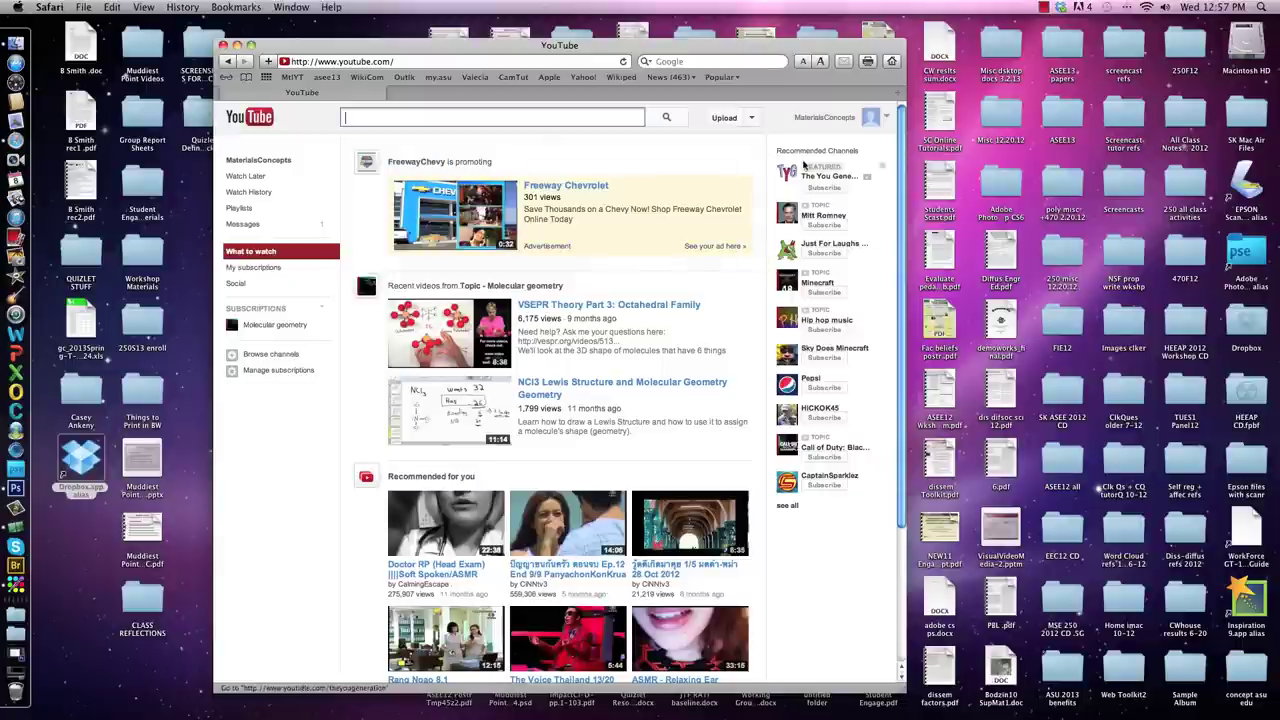
# Choose Video Manager from the account menu at the top right of YouTube
pyautogui.click(871, 119)
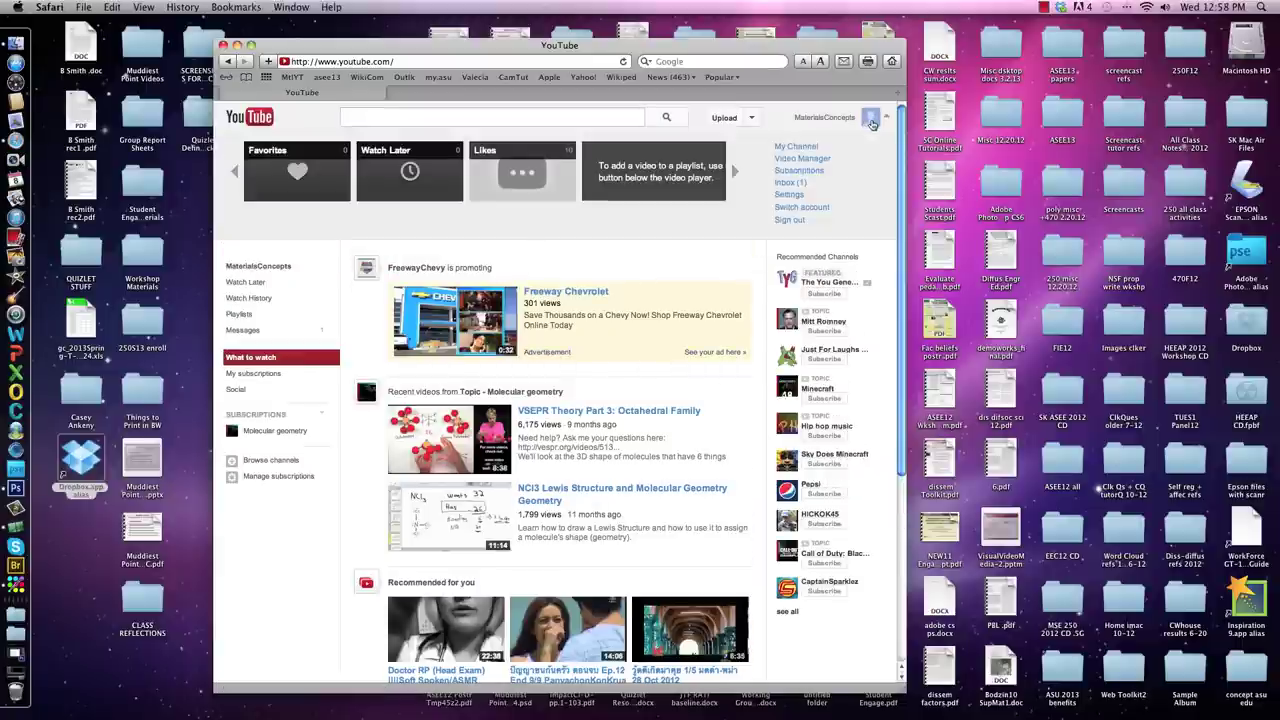
pyautogui.click(803, 158)
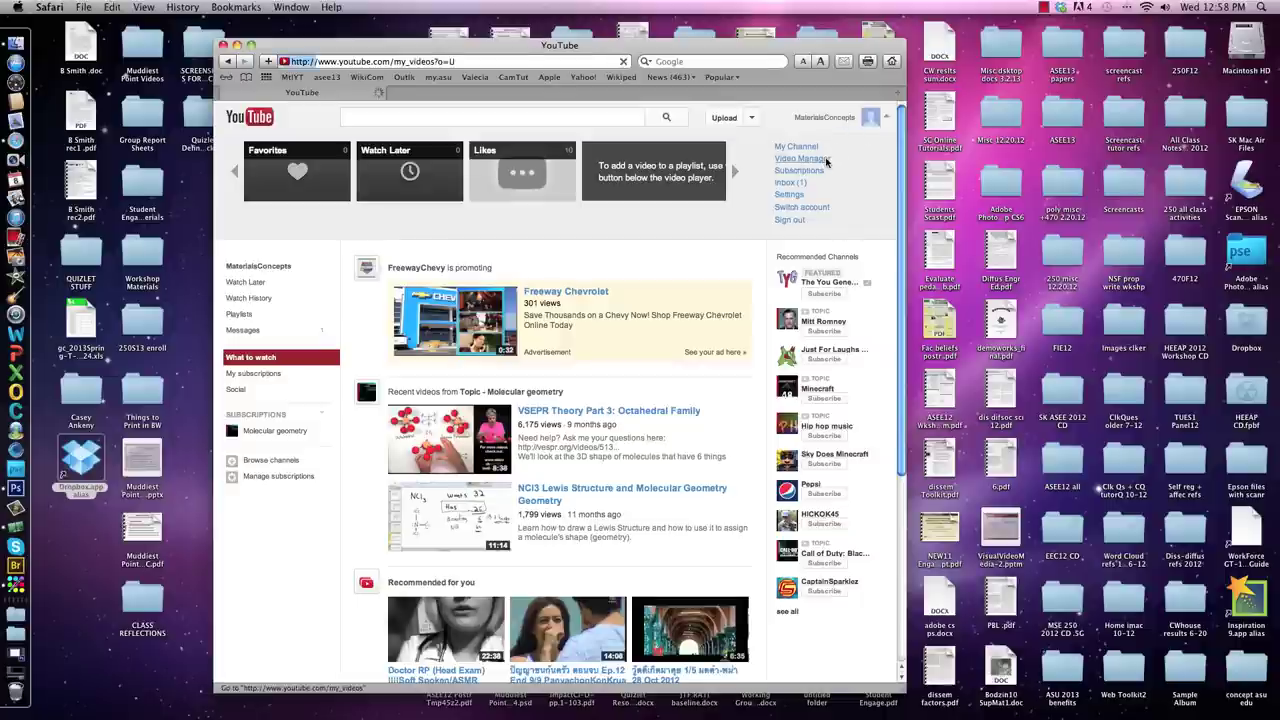